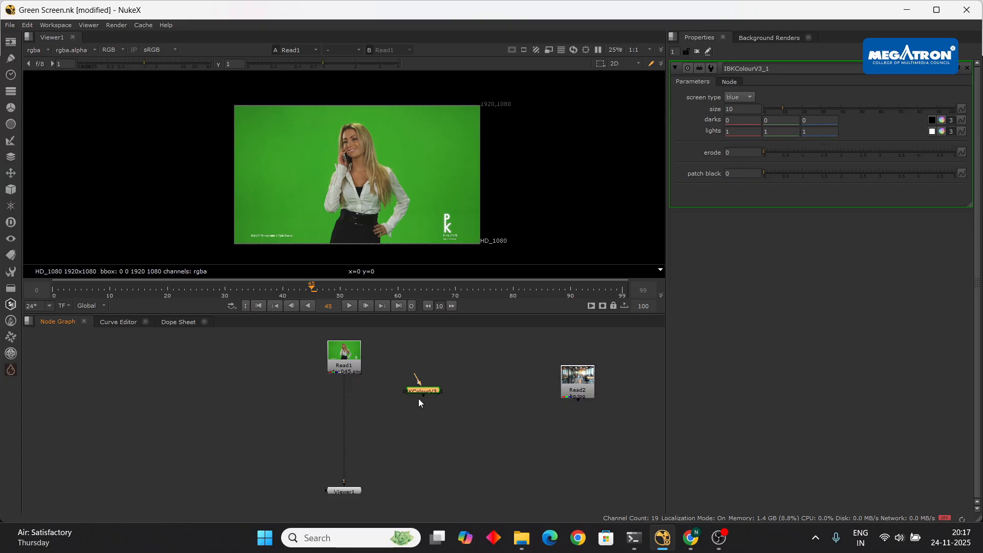
# - Insert the IBKColourV3 node onto the pipe between Read1 and Viewer1
pyautogui.scroll(3, 400, 387)
pyautogui.scroll(-3, 429, 370)
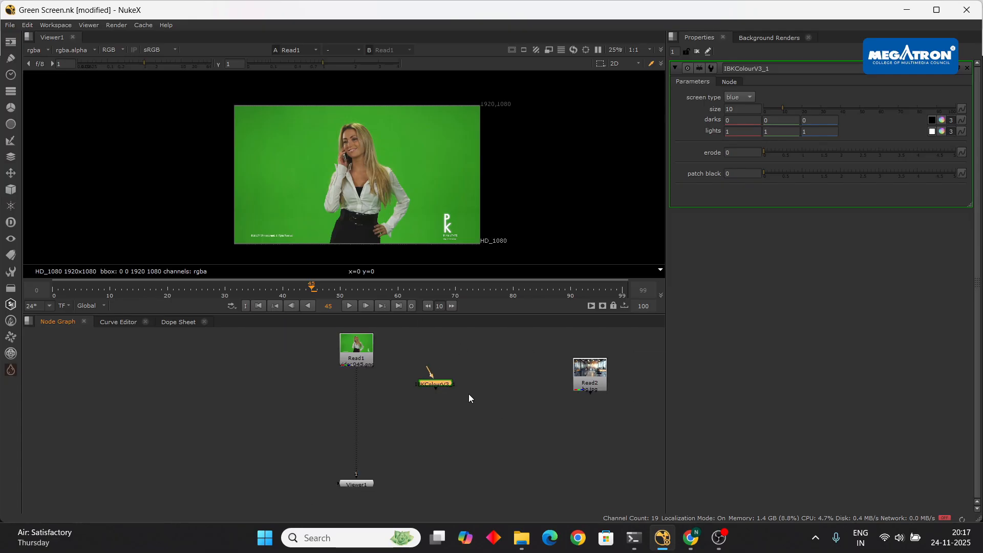
pyautogui.moveTo(442, 387); pyautogui.dragTo(362, 405)
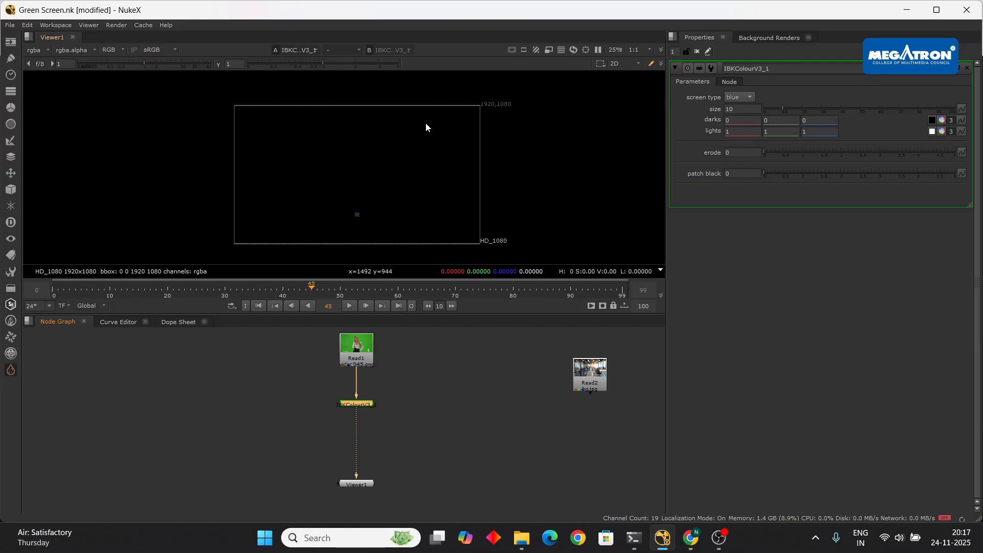
pyautogui.scroll(3, 388, 338)
pyautogui.scroll(-1, 353, 405)
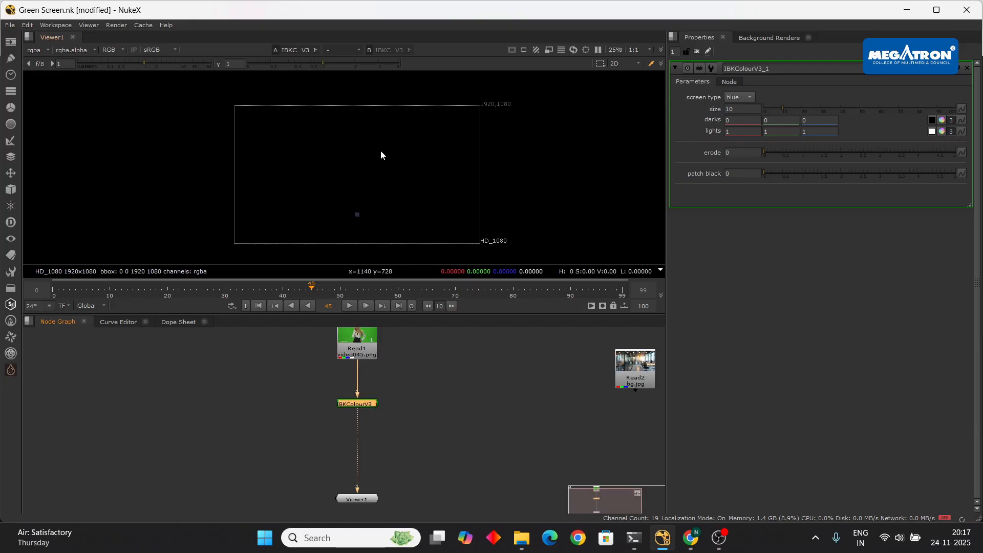
# - Switch the IBKColourV3 screen type from blue to green and inspect the resulting key
pyautogui.click(738, 98)
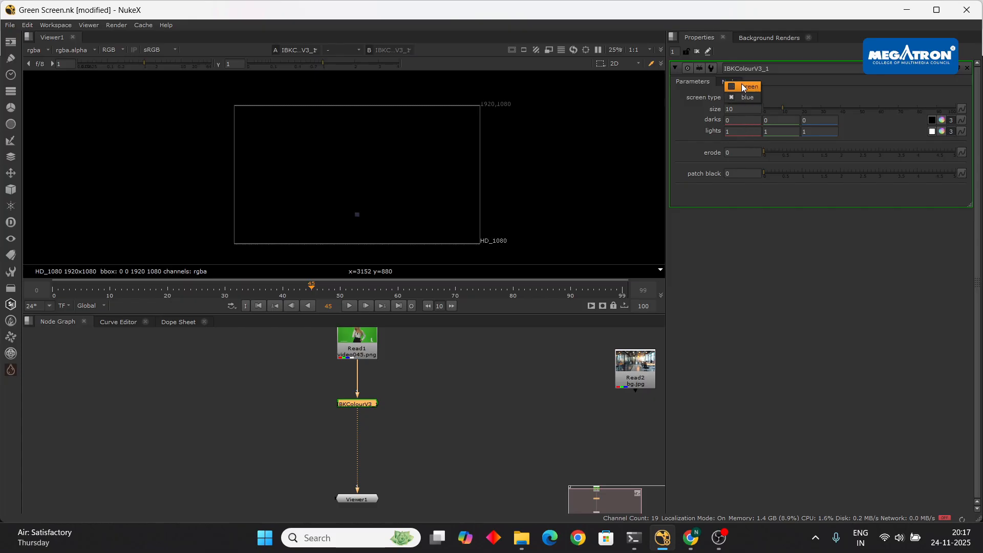
pyautogui.click(744, 86)
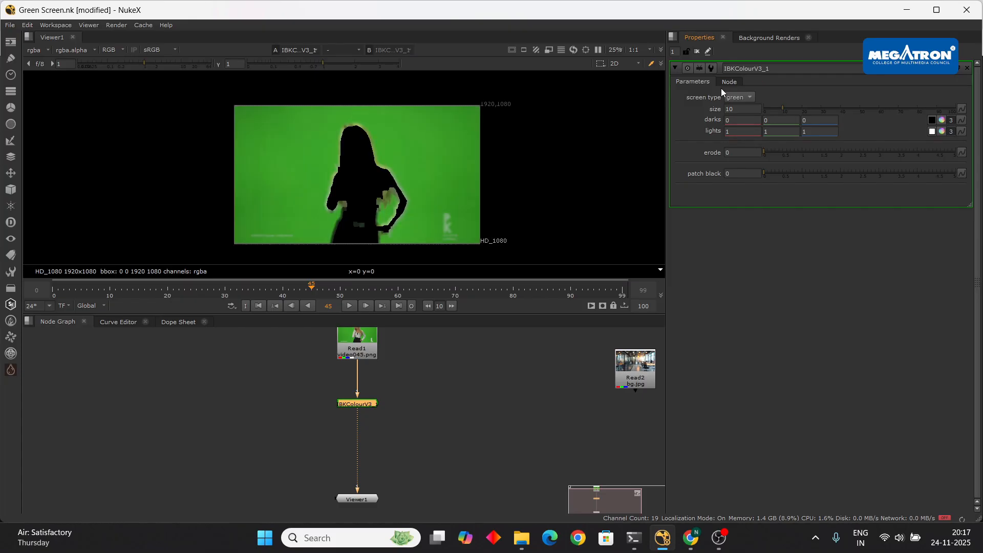
pyautogui.scroll(2, 399, 184)
pyautogui.scroll(-2, 394, 158)
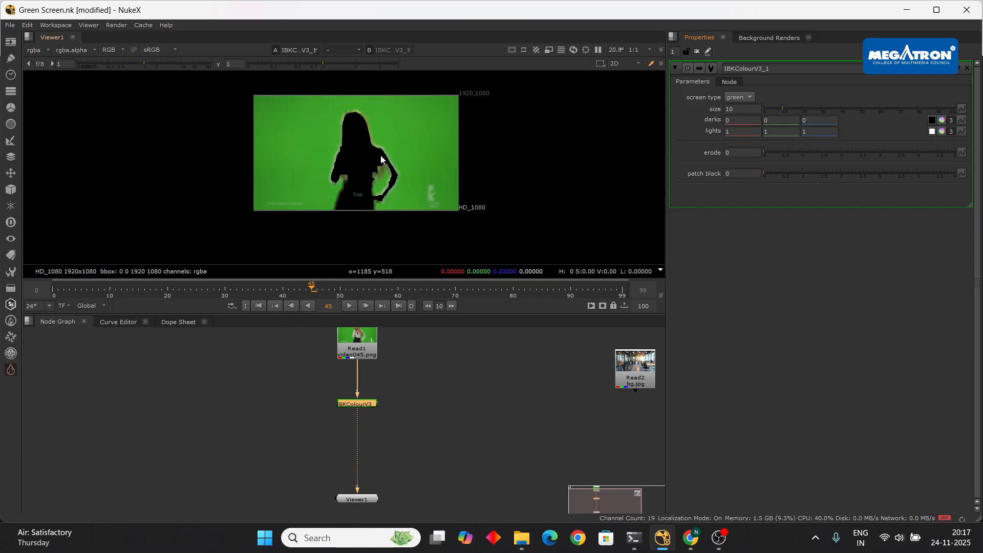
pyautogui.scroll(2, 403, 141)
pyautogui.scroll(3, 394, 186)
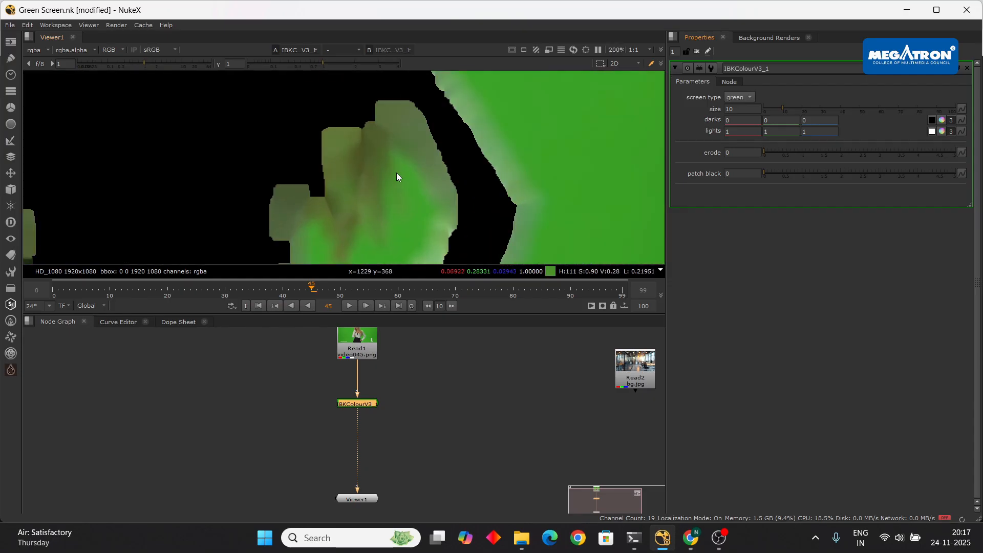
pyautogui.scroll(-2, 369, 158)
pyautogui.scroll(2, 379, 169)
pyautogui.scroll(-3, 381, 163)
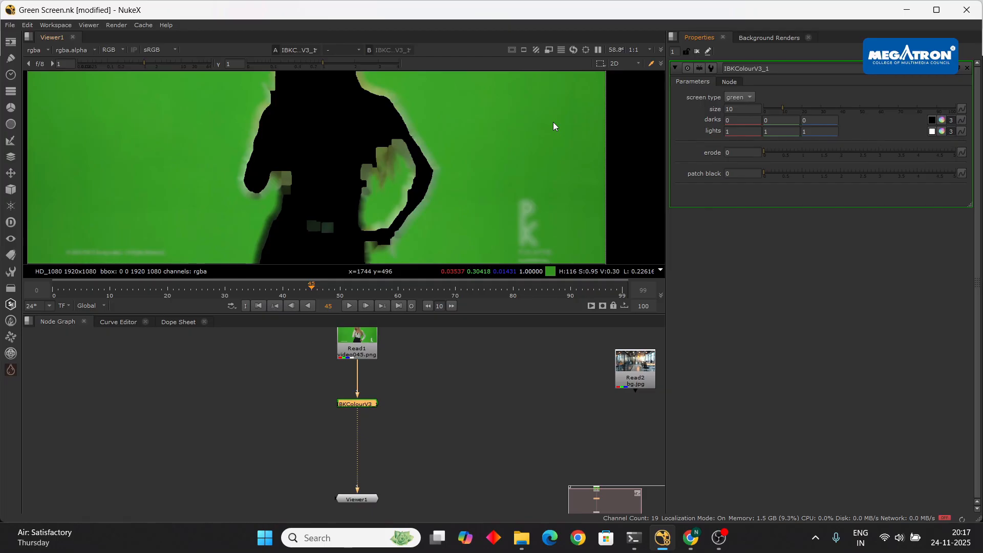
pyautogui.scroll(-2, 349, 170)
pyautogui.scroll(3, 354, 159)
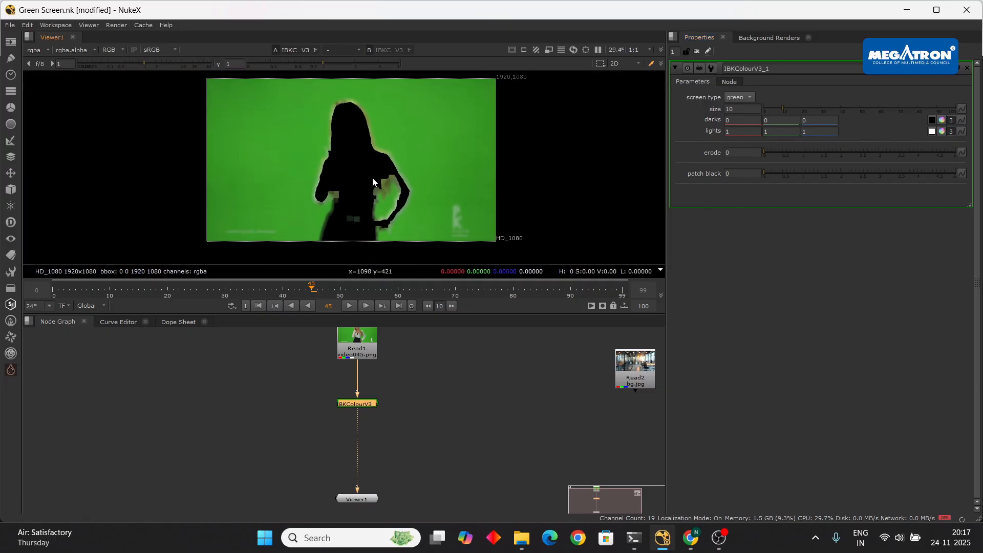
pyautogui.scroll(-4, 358, 150)
# - Drag the IBKColourV3 size down to 0 to tighten the matte edge
pyautogui.moveTo(782, 108); pyautogui.dragTo(761, 110)
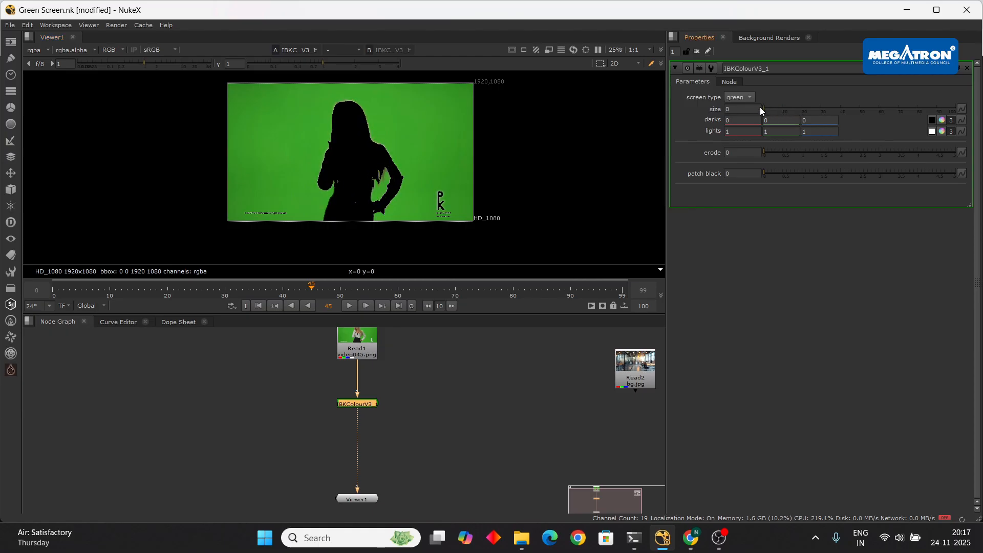
pyautogui.scroll(3, 421, 172)
pyautogui.scroll(-2, 357, 168)
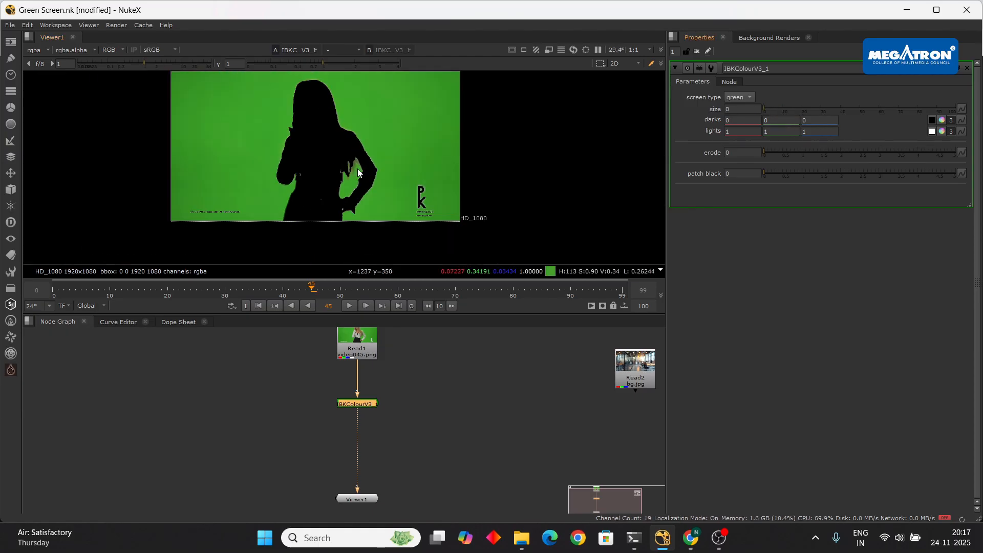
pyautogui.scroll(4, 351, 161)
pyautogui.scroll(-2, 351, 162)
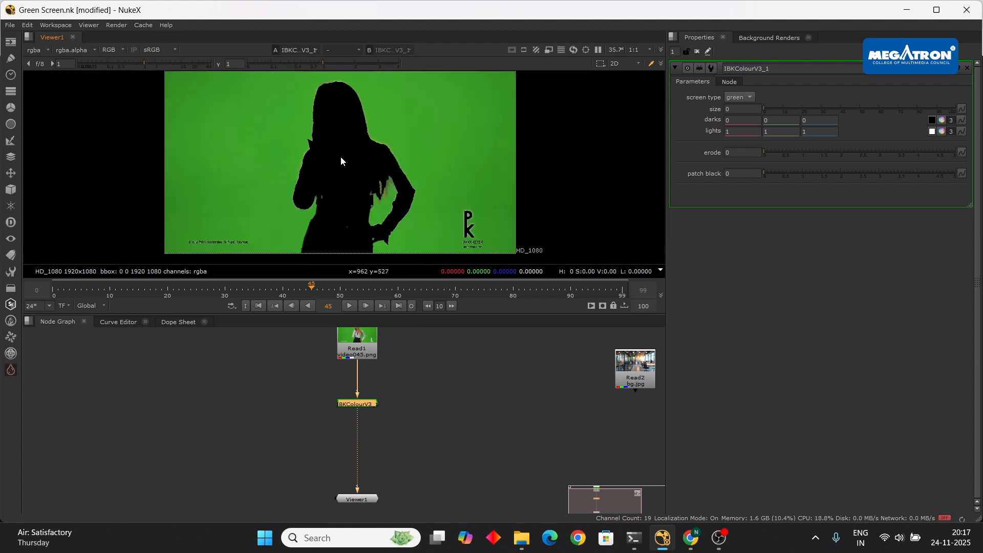
pyautogui.scroll(-2, 363, 148)
pyautogui.scroll(3, 330, 158)
pyautogui.scroll(-3, 329, 160)
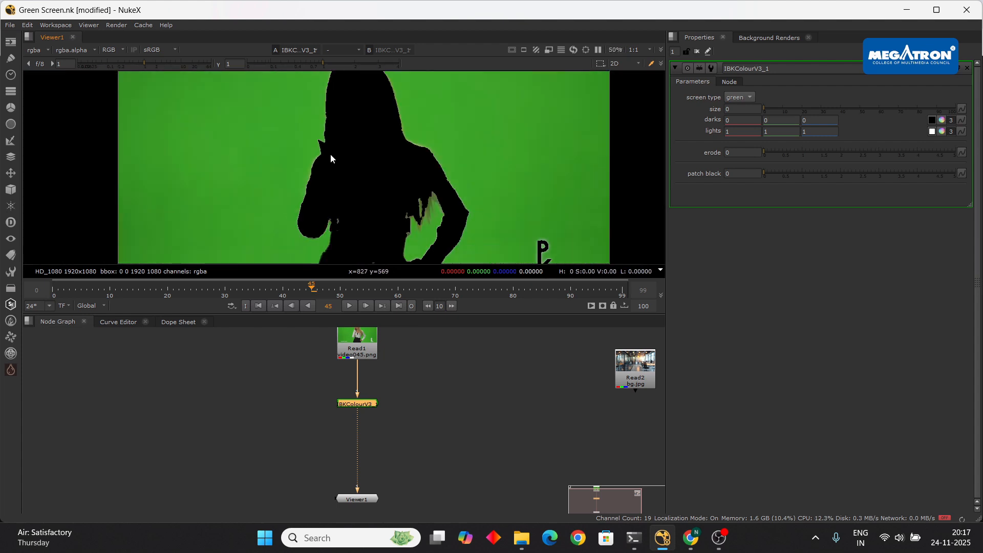
pyautogui.scroll(4, 353, 156)
pyautogui.scroll(-5, 373, 158)
pyautogui.scroll(3, 348, 153)
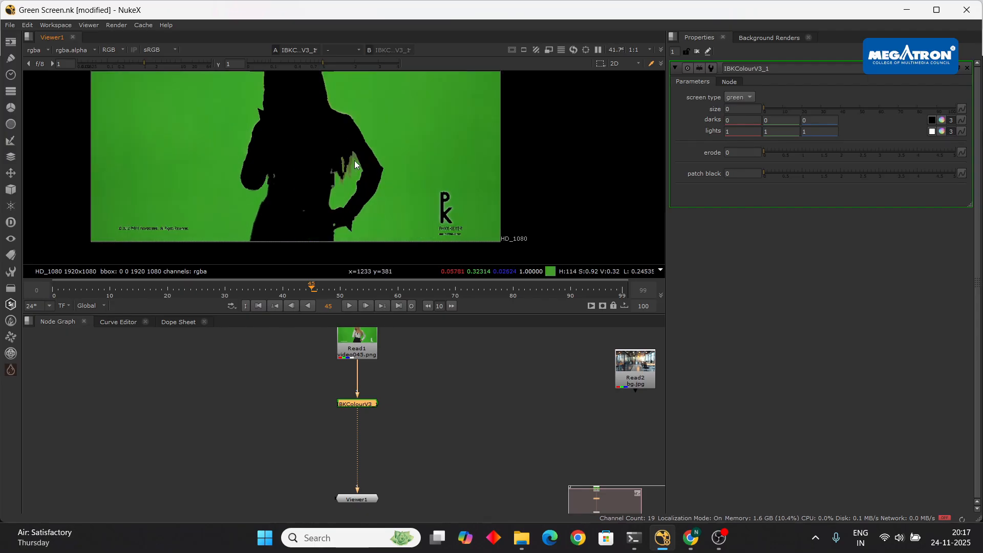
pyautogui.scroll(-2, 389, 161)
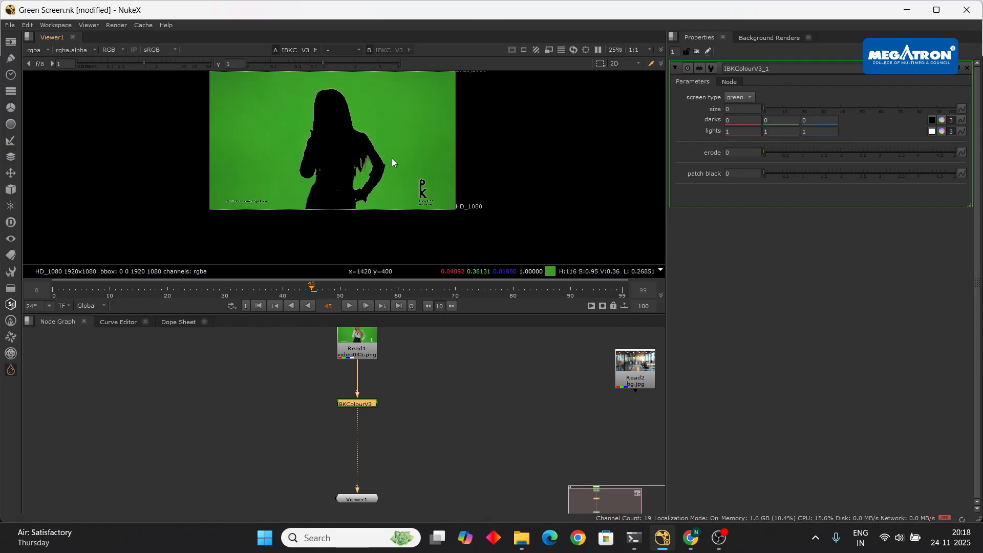
# - Scrub the timeline from the first frame to check the key across frames
pyautogui.moveTo(383, 152); pyautogui.dragTo(463, 177, button='middle')
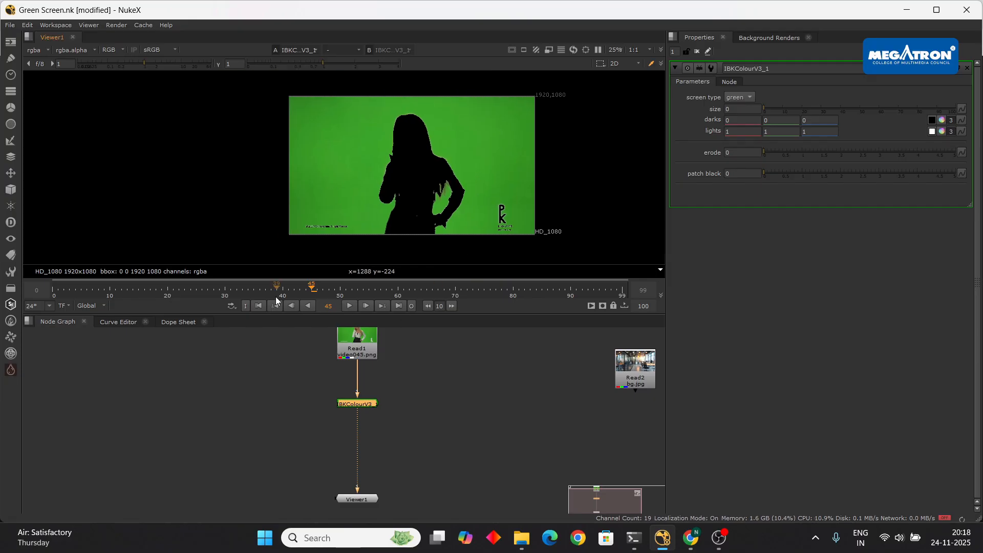
pyautogui.click(259, 306)
pyautogui.moveTo(176, 291); pyautogui.dragTo(301, 291)
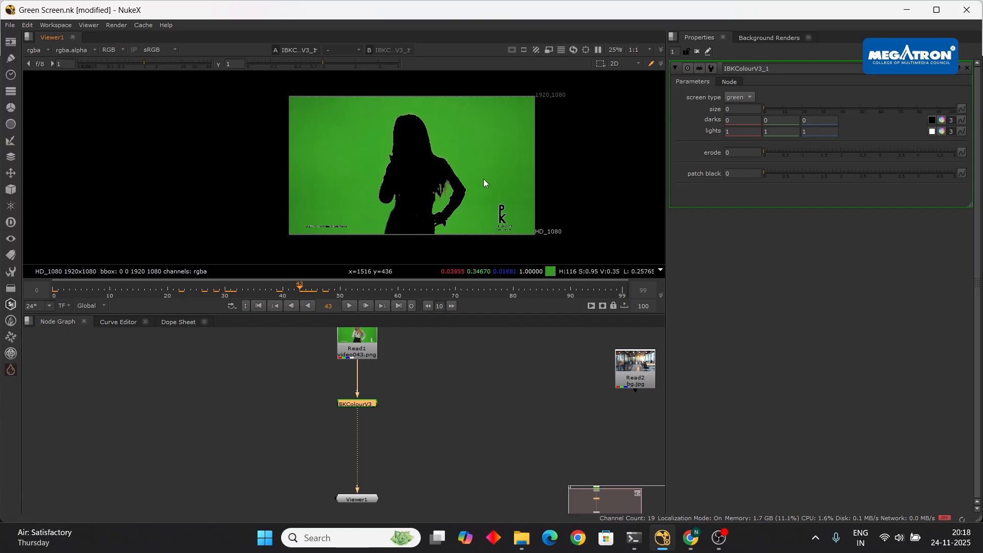
pyautogui.moveTo(366, 293); pyautogui.dragTo(312, 288)
pyautogui.scroll(5, 441, 189)
pyautogui.scroll(2, 460, 192)
pyautogui.scroll(-2, 469, 181)
pyautogui.press('a')
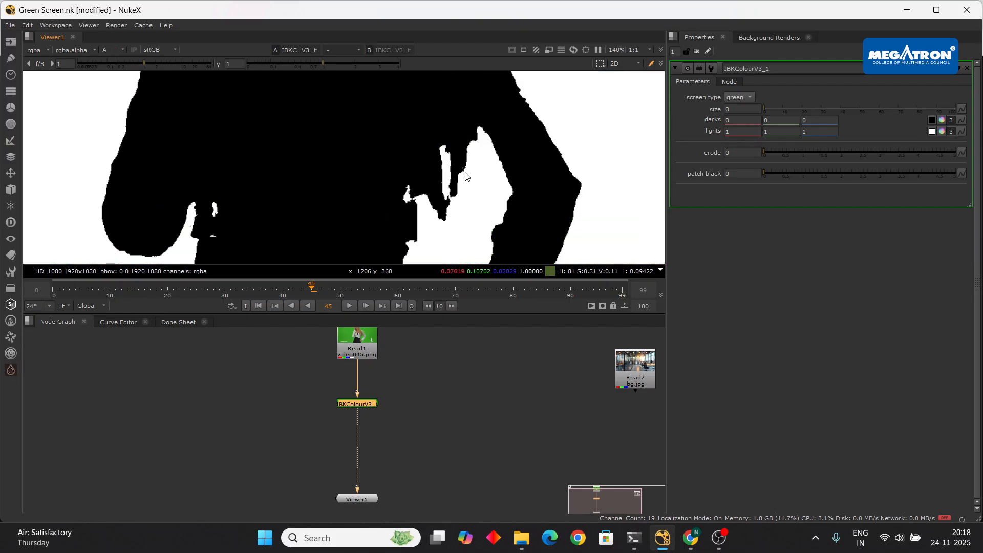
pyautogui.scroll(-4, 467, 173)
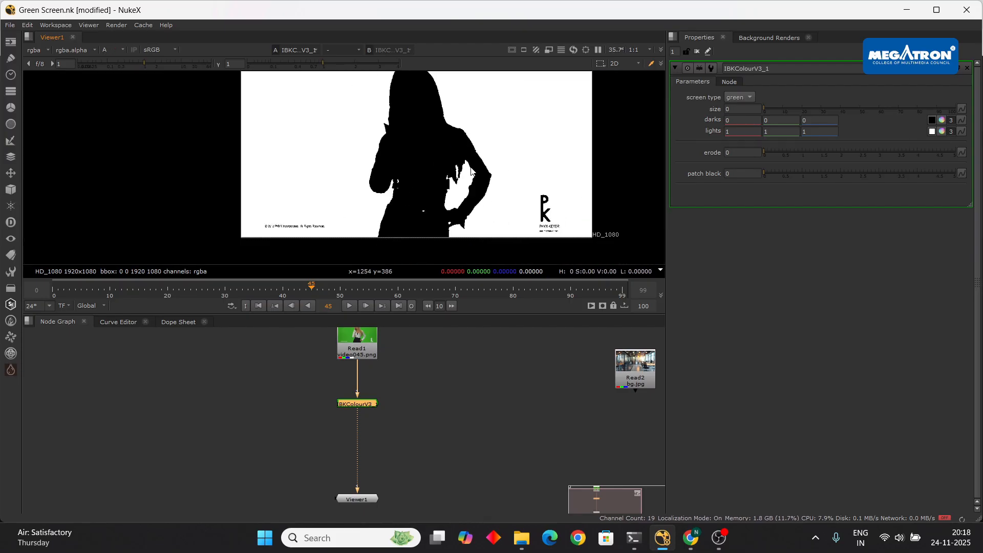
pyautogui.press('a')
pyautogui.scroll(4, 472, 172)
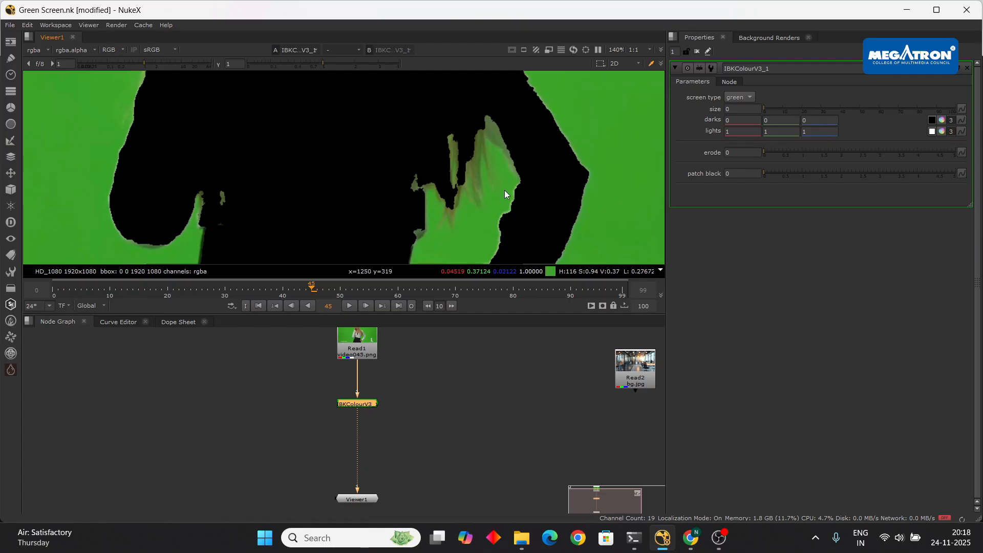
pyautogui.scroll(-6, 500, 186)
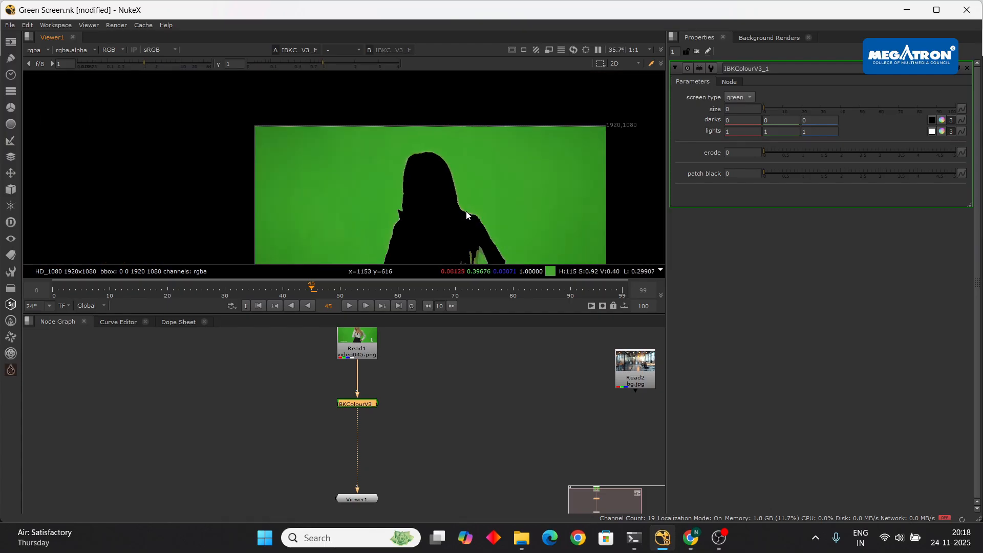
pyautogui.scroll(-3, 435, 171)
pyautogui.moveTo(436, 183)
pyautogui.mouseDown(button='middle')
pyautogui.moveTo(427, 158)
pyautogui.moveTo(441, 179)
pyautogui.mouseUp(button='middle')
pyautogui.scroll(4, 440, 155)
pyautogui.scroll(-1, 405, 160)
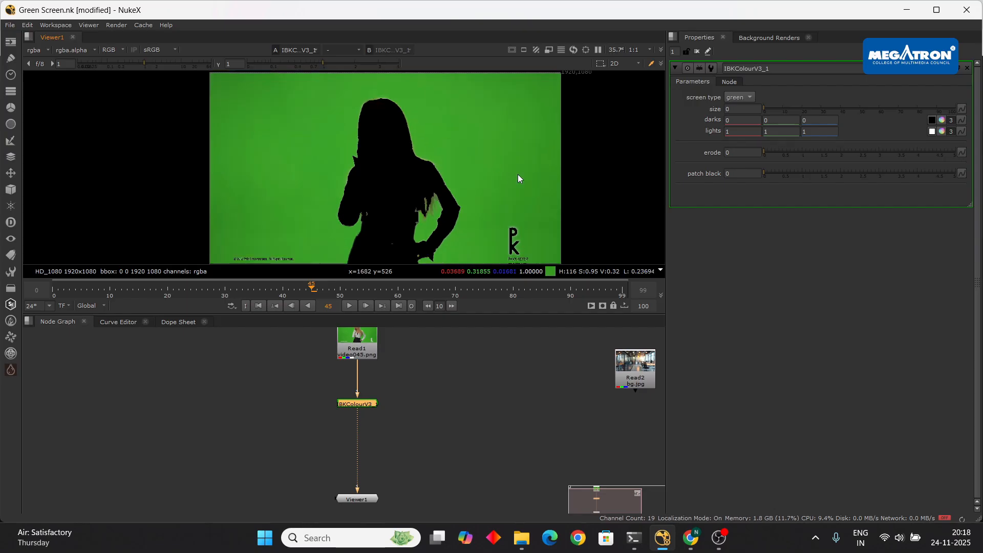
pyautogui.scroll(-2, 400, 173)
pyautogui.scroll(6, 413, 191)
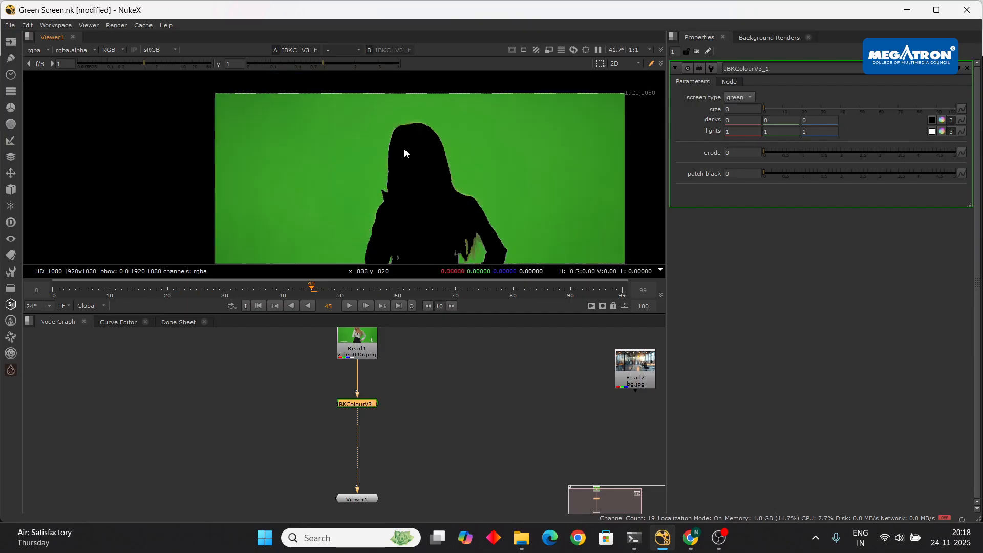
pyautogui.scroll(-4, 403, 149)
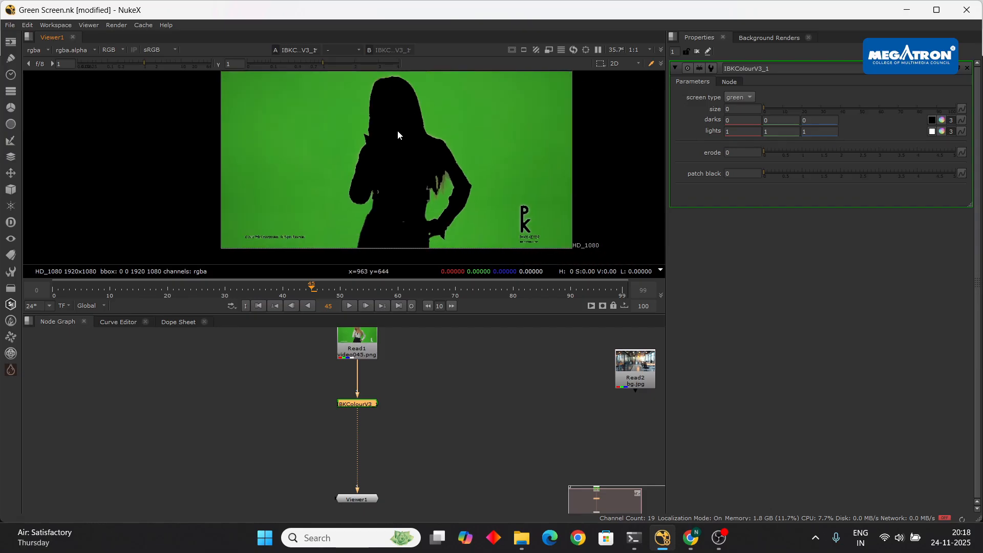
pyautogui.click(942, 121)
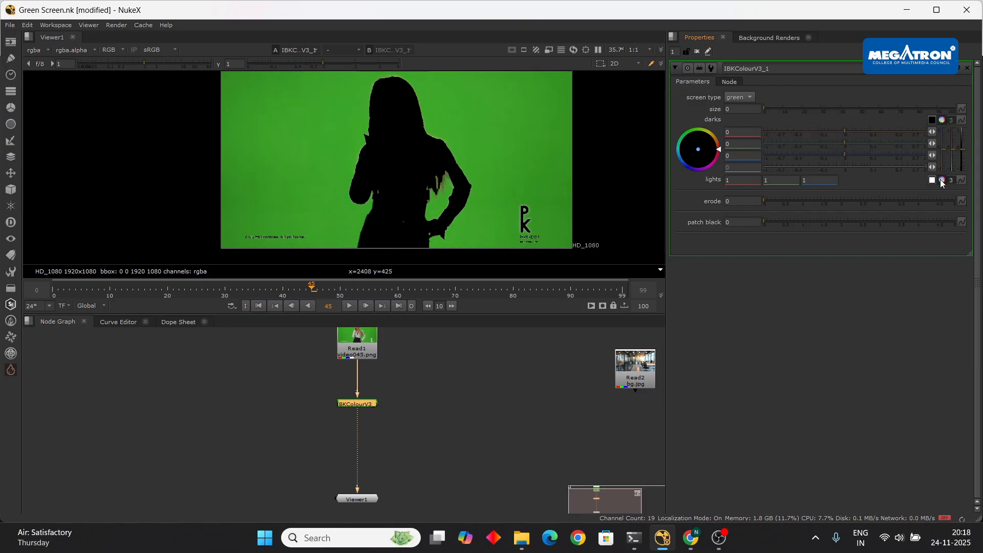
pyautogui.click(942, 180)
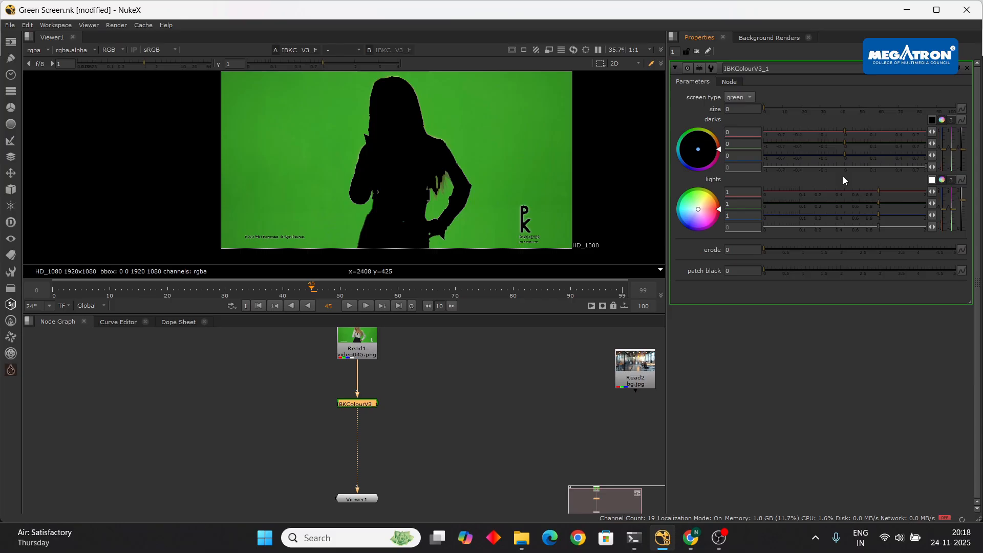
pyautogui.moveTo(765, 248); pyautogui.dragTo(797, 251)
pyautogui.doubleClick(750, 250)
pyautogui.write('5')
pyautogui.press('Return')
pyautogui.scroll(4, 443, 173)
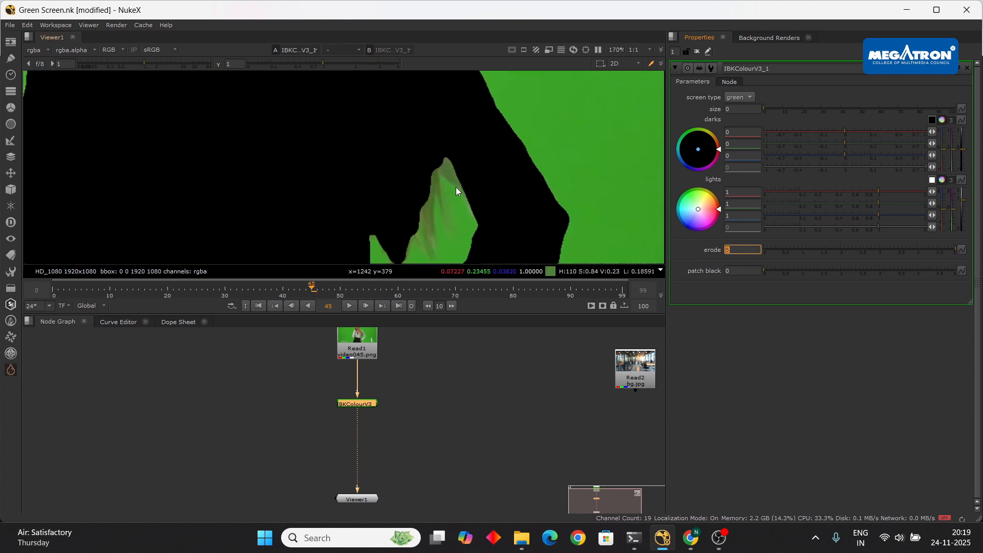
pyautogui.scroll(-2, 455, 187)
pyautogui.write('1')
pyautogui.write('0')
pyautogui.press('Return')
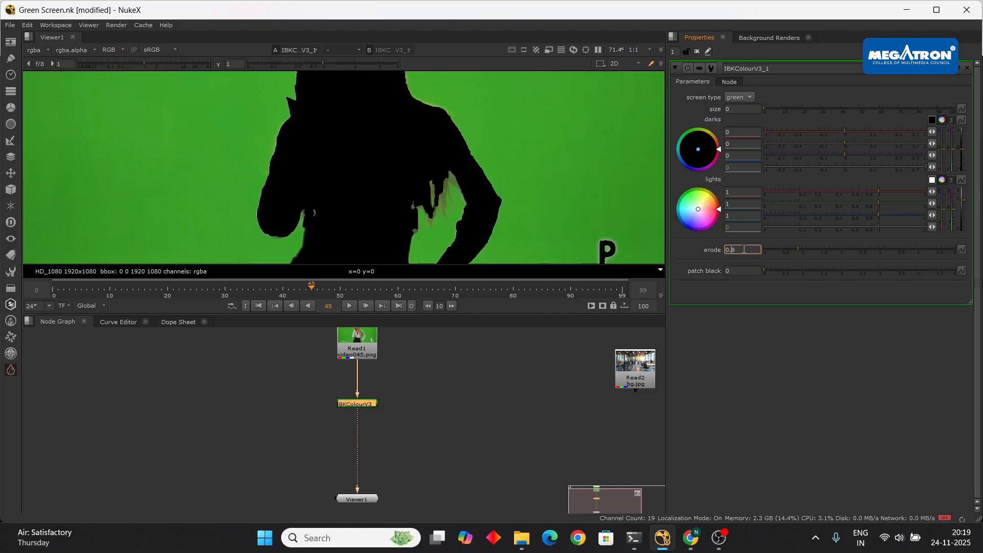
pyautogui.write('5')
pyautogui.press('Return')
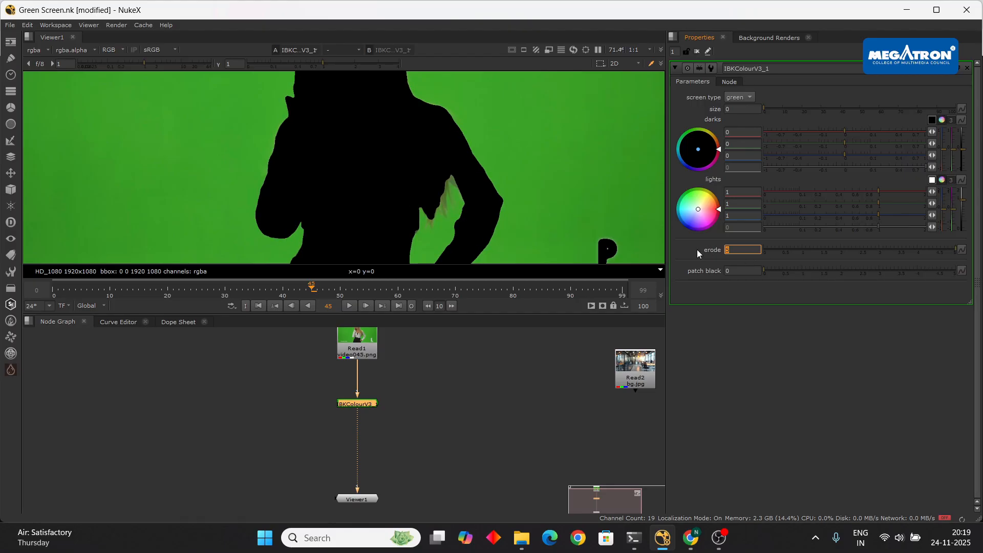
pyautogui.scroll(-5, 437, 173)
pyautogui.scroll(7, 441, 189)
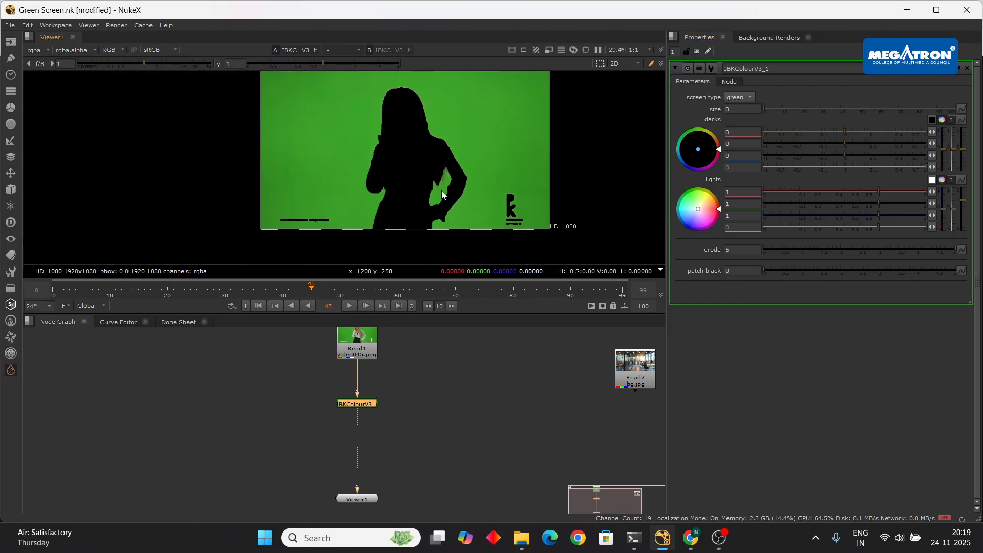
pyautogui.scroll(-2, 443, 181)
pyautogui.scroll(-3, 443, 181)
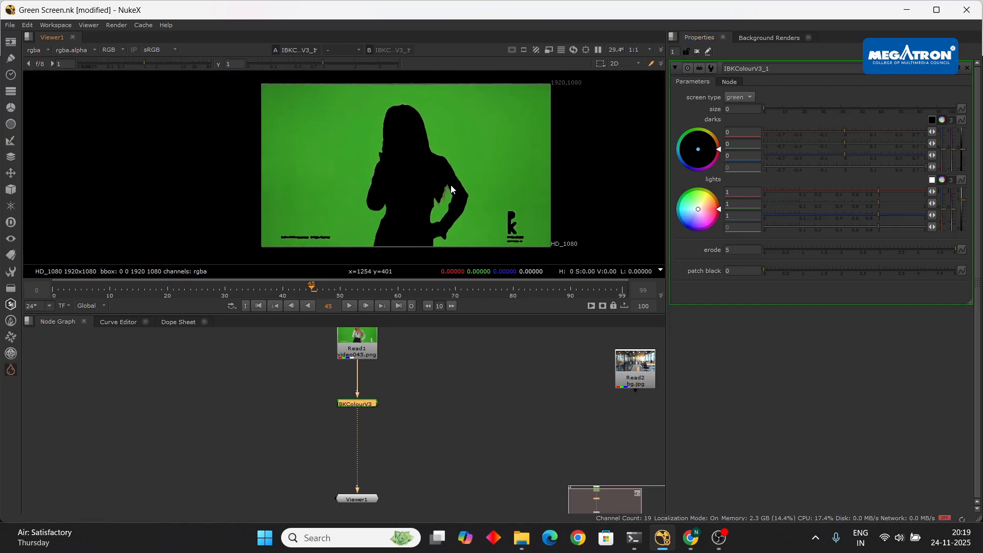
pyautogui.scroll(3, 450, 185)
pyautogui.scroll(-4, 444, 176)
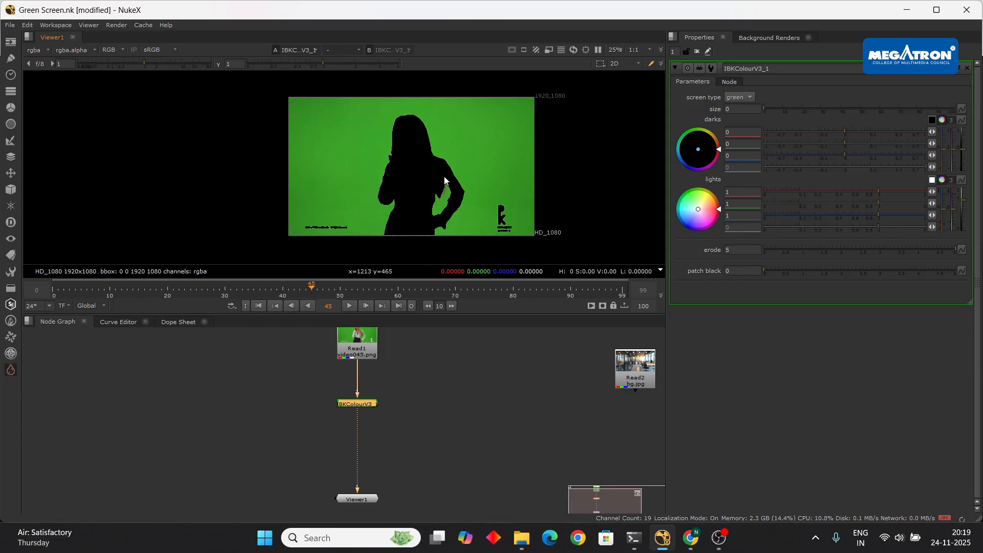
pyautogui.scroll(3, 456, 212)
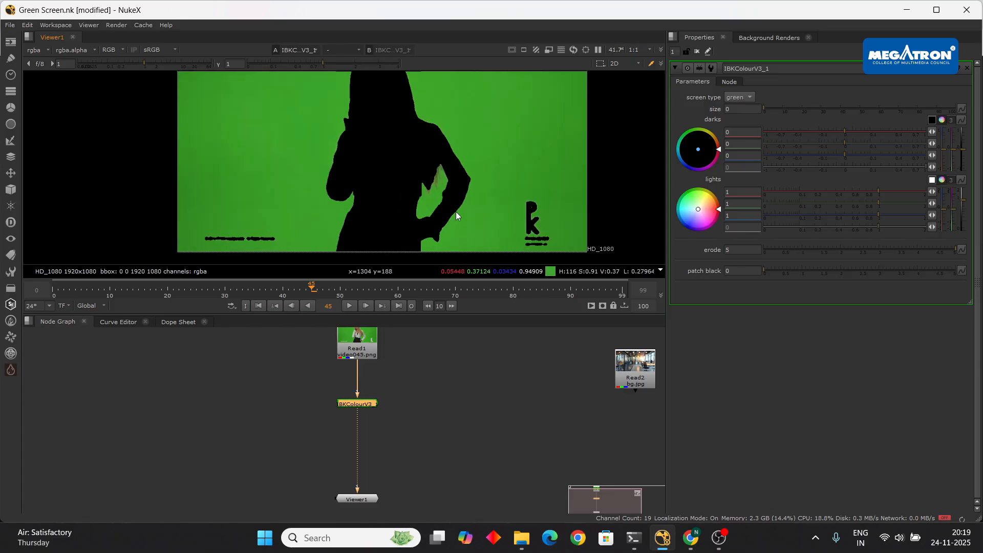
pyautogui.scroll(-3, 468, 174)
pyautogui.moveTo(462, 152); pyautogui.dragTo(471, 174, button='middle')
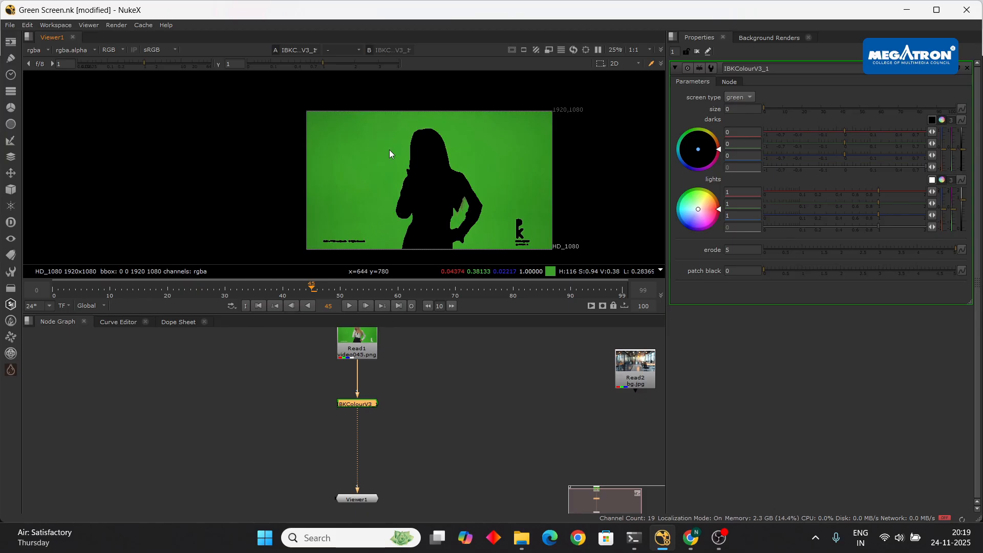
# - Raise darks red to 0.018, nudge darks green above zero, and set lights red to 1.02
pyautogui.click(851, 131)
pyautogui.moveTo(851, 130); pyautogui.dragTo(855, 129)
pyautogui.scroll(2, 454, 192)
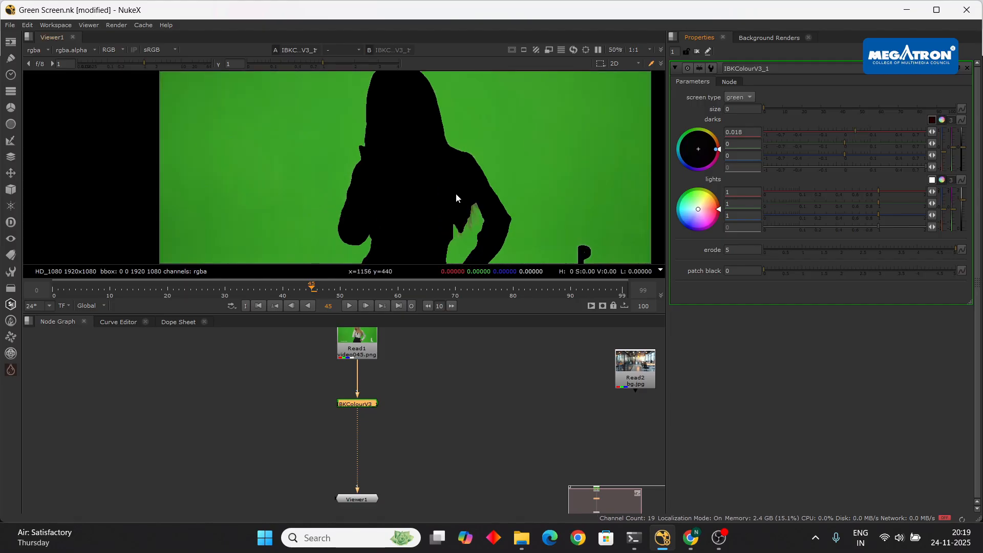
pyautogui.moveTo(842, 141); pyautogui.dragTo(849, 140)
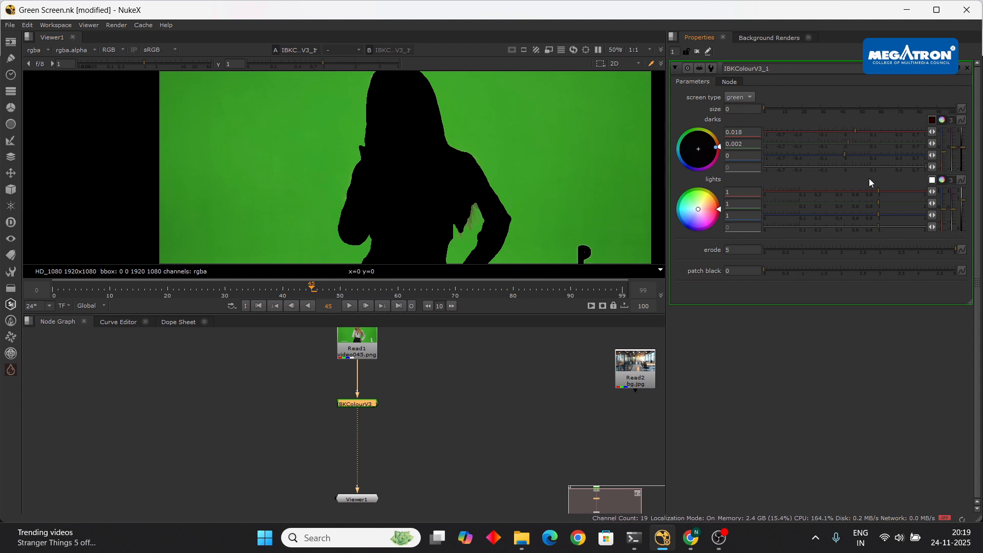
pyautogui.moveTo(878, 192)
pyautogui.mouseDown()
pyautogui.moveTo(869, 191)
pyautogui.moveTo(880, 193)
pyautogui.mouseUp()
# - Refine the IBKColourV3 darks green value to 0.0005
pyautogui.scroll(-2, 448, 175)
pyautogui.scroll(3, 461, 207)
pyautogui.scroll(-4, 474, 194)
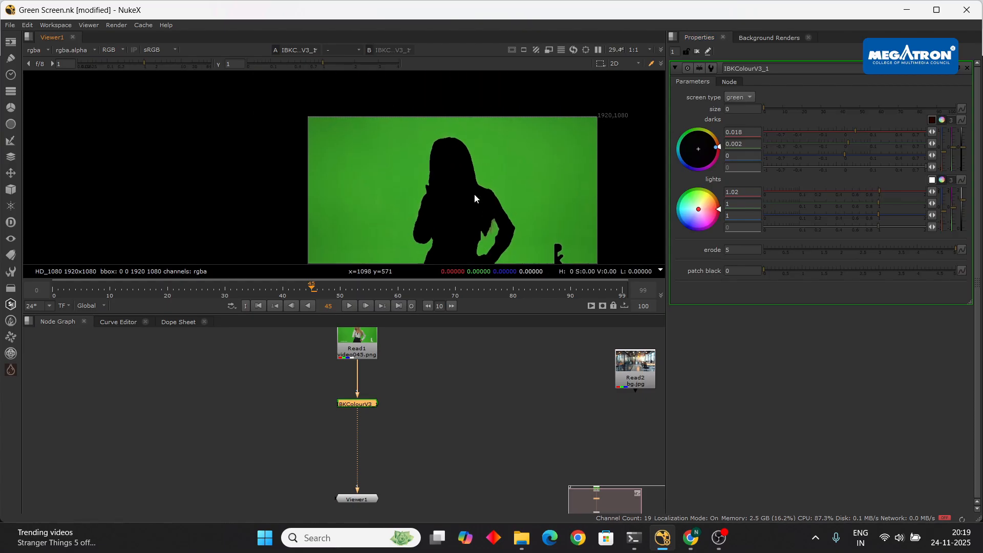
pyautogui.scroll(2, 444, 170)
pyautogui.scroll(-2, 420, 152)
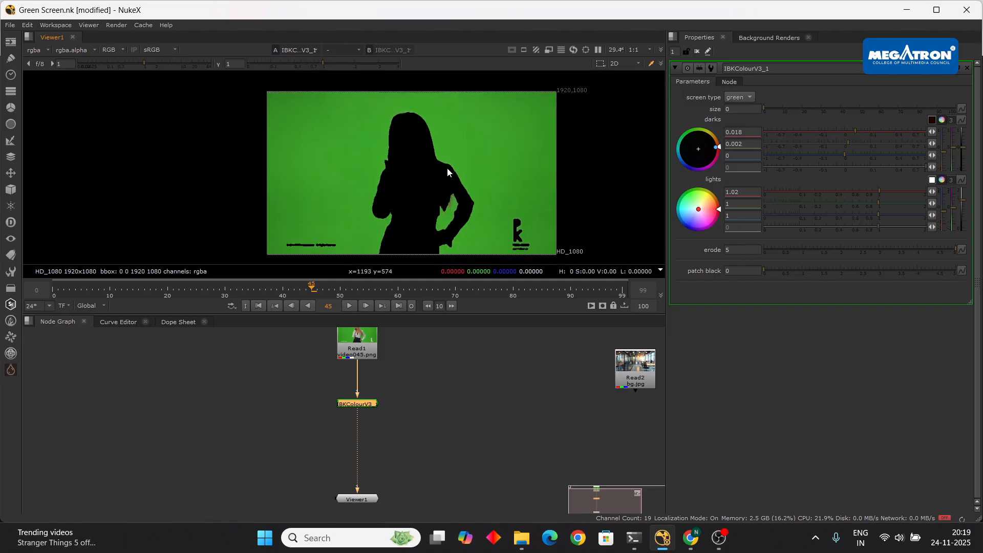
pyautogui.scroll(3, 453, 194)
pyautogui.scroll(-2, 469, 178)
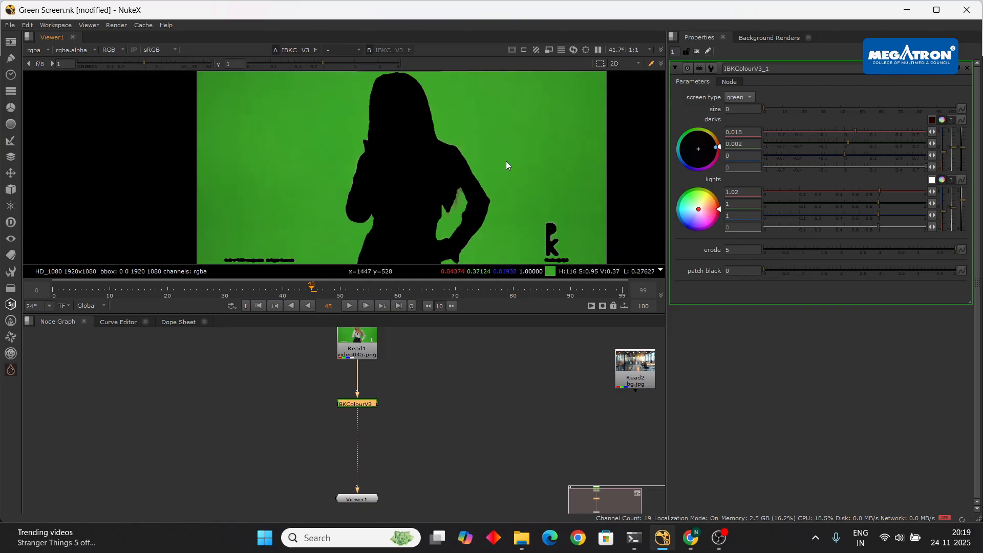
pyautogui.scroll(2, 435, 184)
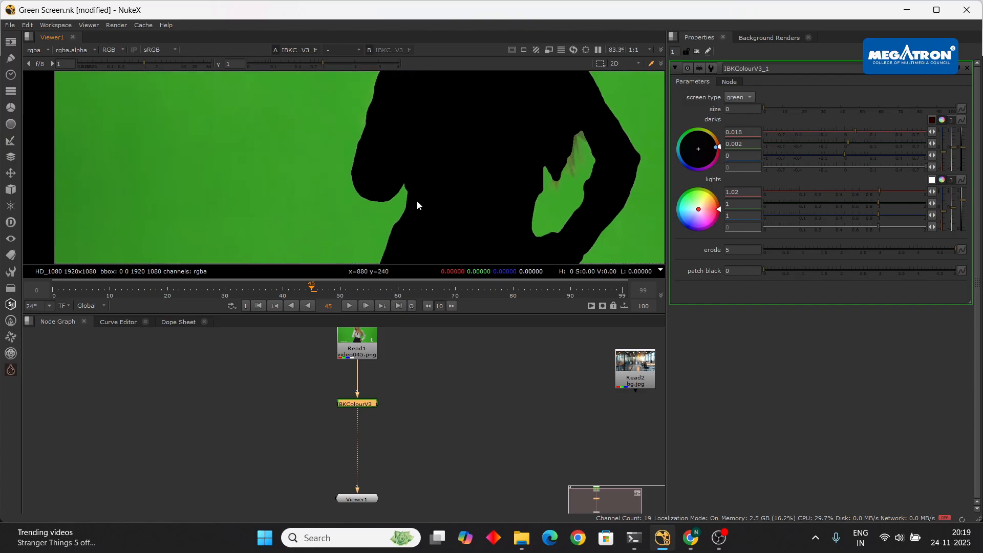
pyautogui.scroll(1, 417, 204)
pyautogui.scroll(-4, 433, 193)
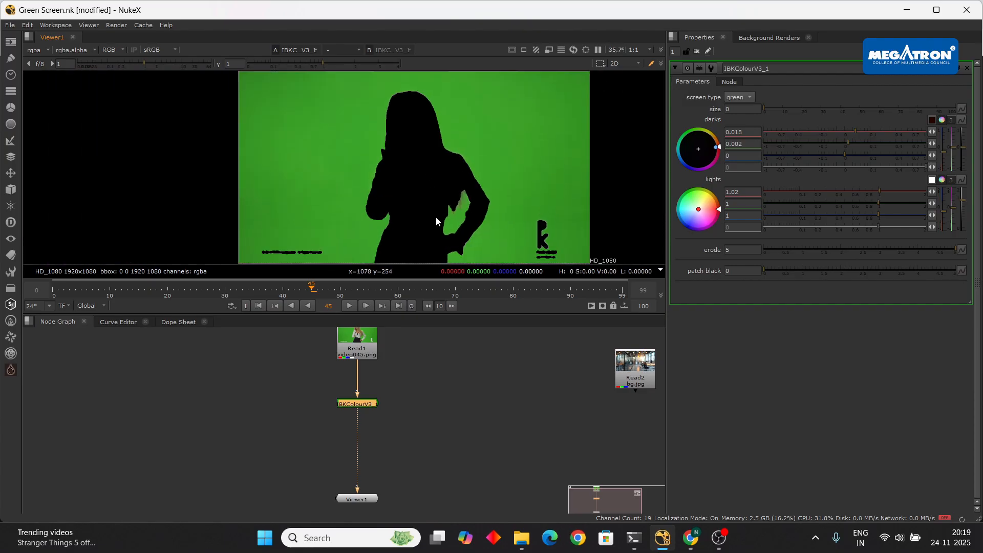
pyautogui.scroll(-1, 435, 216)
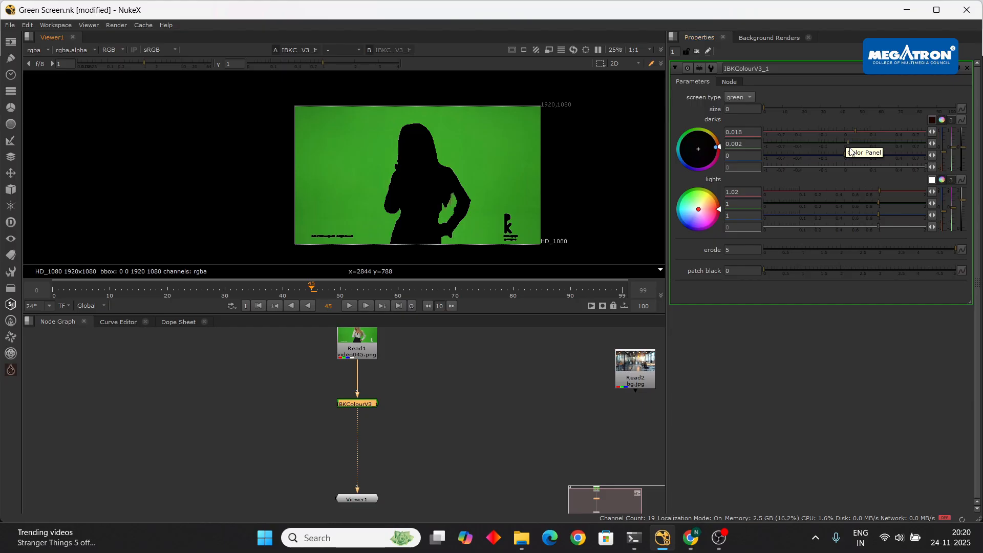
pyautogui.moveTo(849, 141)
pyautogui.mouseDown()
pyautogui.moveTo(857, 141)
pyautogui.moveTo(846, 145)
pyautogui.mouseUp()
pyautogui.click(845, 141)
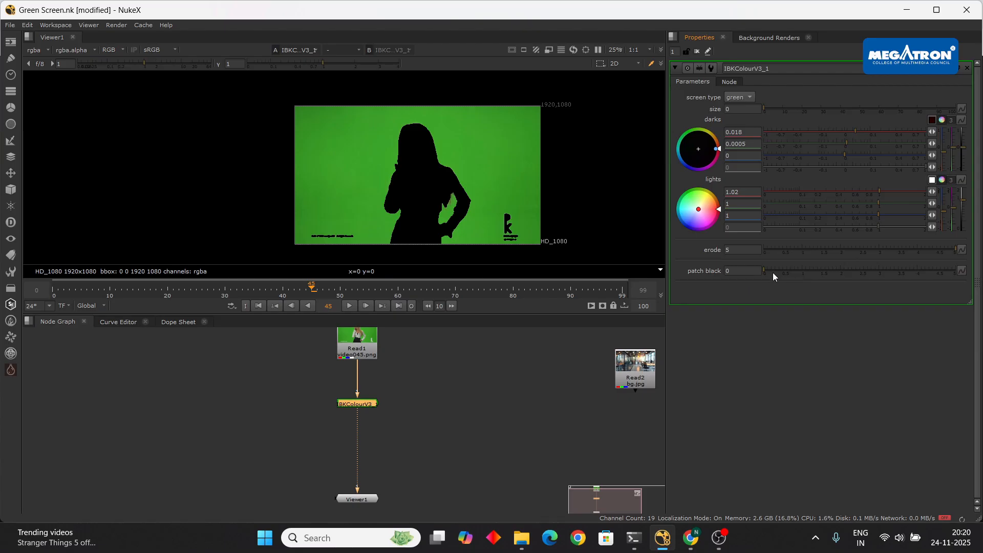
# - Set the IBKColourV3 patch black to 10
pyautogui.click(745, 268)
pyautogui.write('10')
pyautogui.press('Return')
pyautogui.click(539, 411)
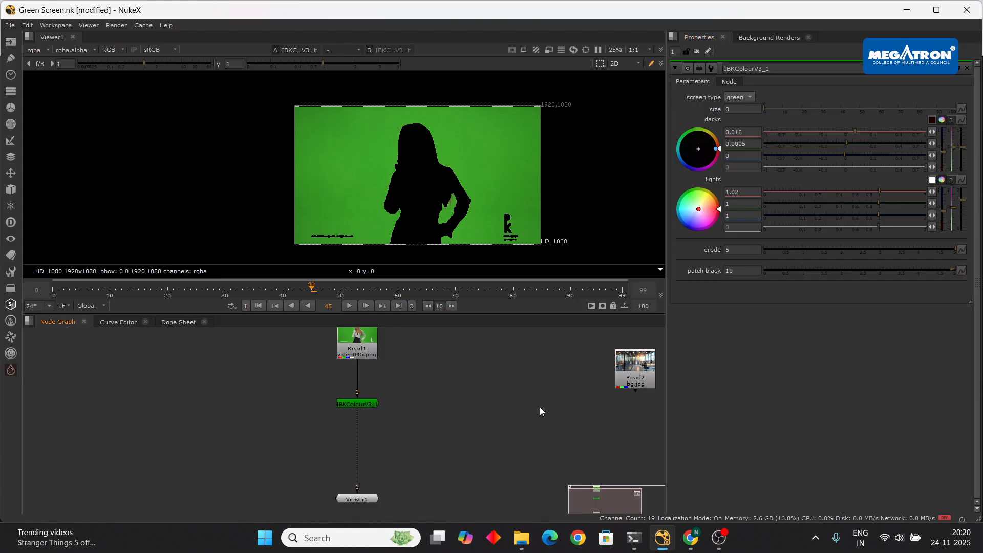
# - Raise the IBKColourV3 size to 13 and pull darks green below zero
pyautogui.moveTo(768, 110); pyautogui.dragTo(788, 106)
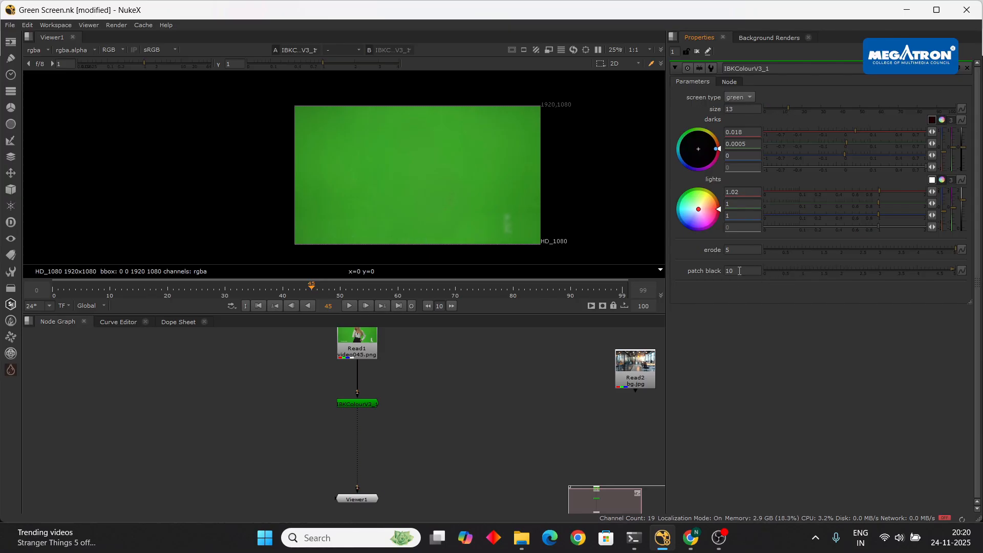
pyautogui.scroll(5, 512, 205)
pyautogui.scroll(-3, 375, 170)
pyautogui.scroll(2, 404, 169)
pyautogui.scroll(-1, 419, 172)
pyautogui.moveTo(846, 143); pyautogui.dragTo(820, 141)
# - Lower the IBKColourV3 darks blue to -0.008, keeping the green plate even
pyautogui.scroll(-3, 367, 187)
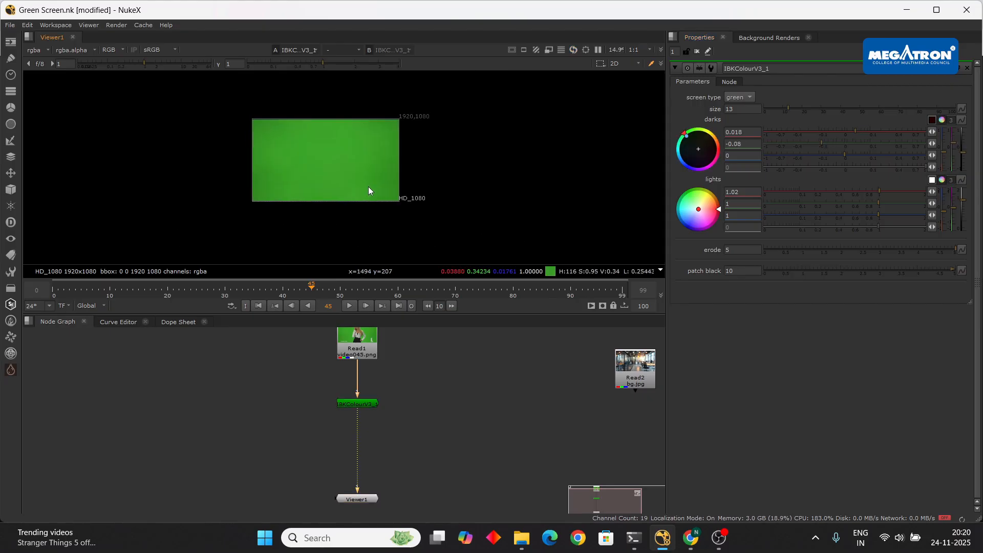
pyautogui.scroll(3, 364, 179)
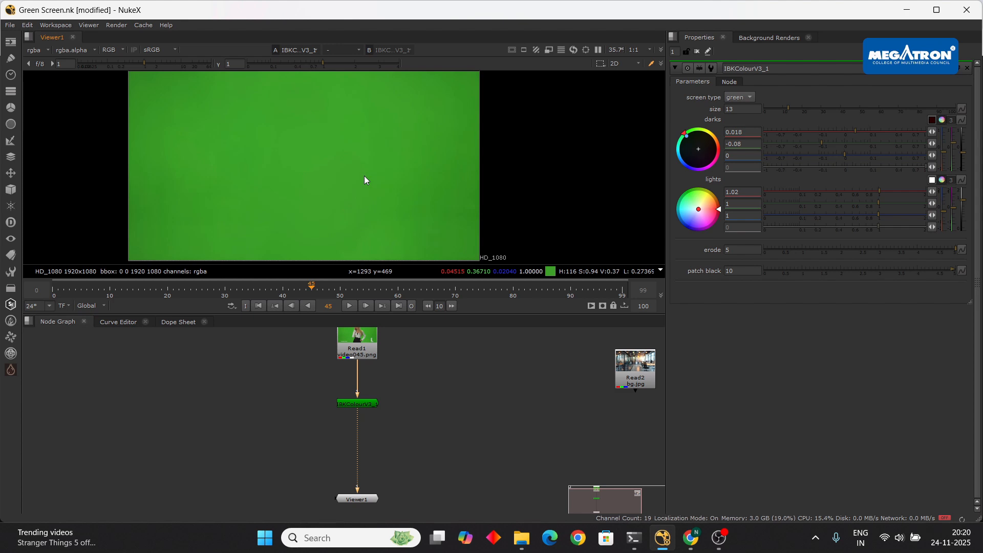
pyautogui.scroll(-3, 363, 179)
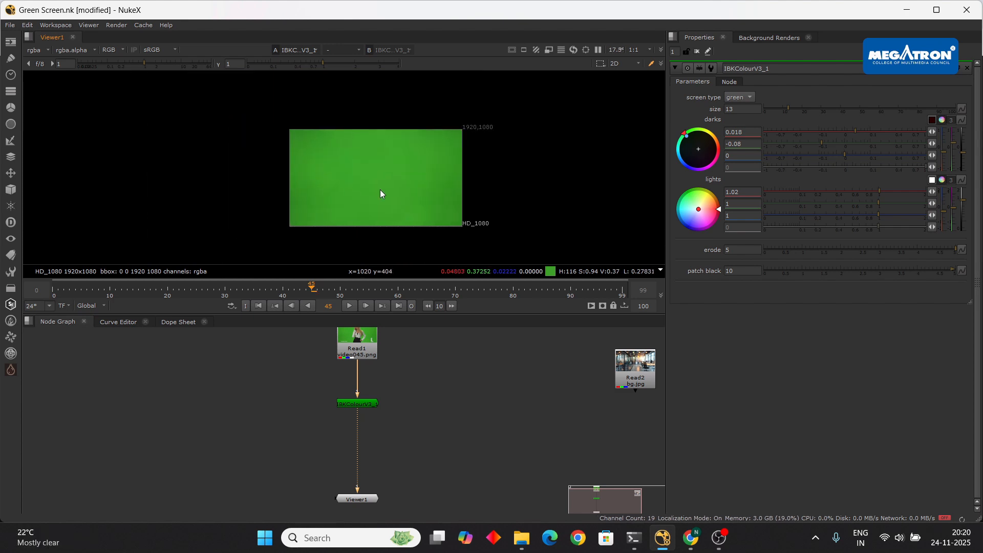
pyautogui.scroll(3, 380, 193)
pyautogui.scroll(4, 407, 190)
pyautogui.scroll(-3, 442, 176)
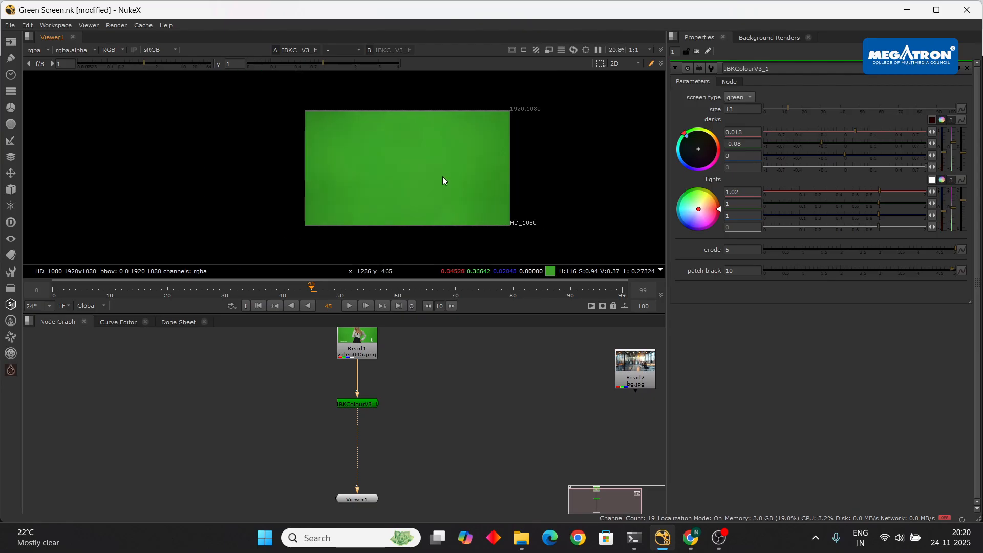
pyautogui.scroll(3, 406, 185)
pyautogui.scroll(-3, 447, 173)
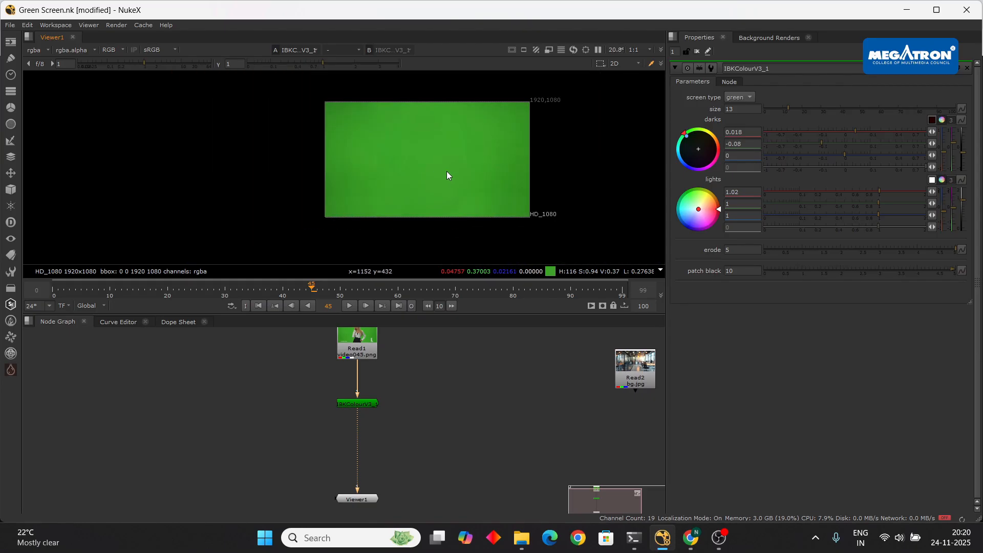
pyautogui.scroll(2, 359, 174)
pyautogui.scroll(1, 277, 193)
pyautogui.scroll(-2, 344, 162)
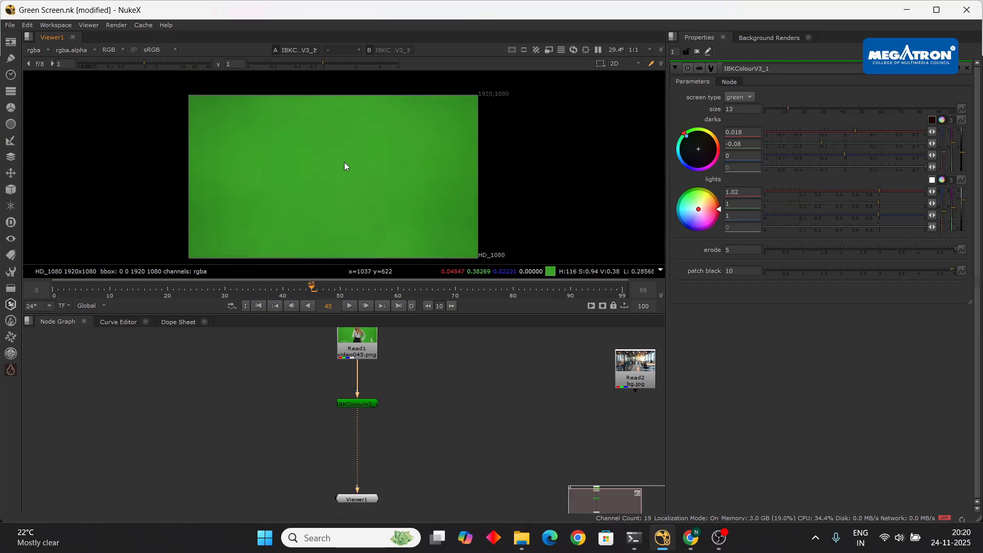
pyautogui.moveTo(843, 153)
pyautogui.mouseDown()
pyautogui.moveTo(807, 154)
pyautogui.moveTo(837, 149)
pyautogui.mouseUp()
pyautogui.scroll(-1, 346, 168)
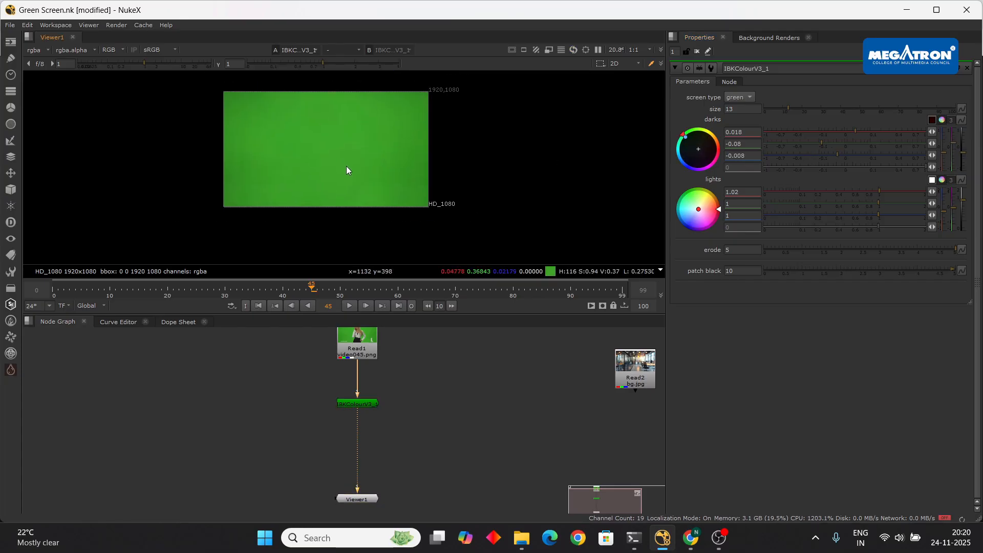
pyautogui.scroll(2, 348, 168)
pyautogui.scroll(-2, 338, 164)
pyautogui.scroll(2, 277, 167)
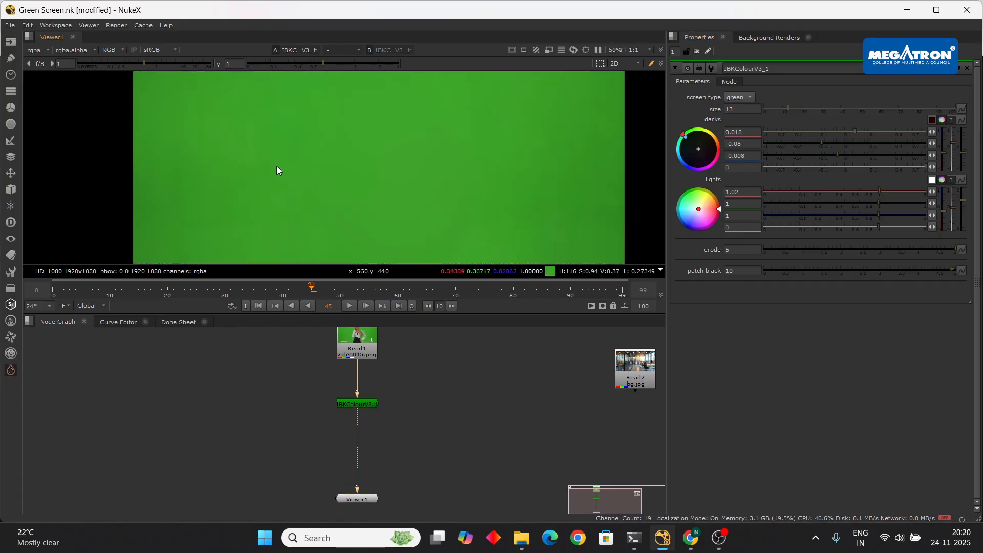
pyautogui.scroll(-2, 277, 167)
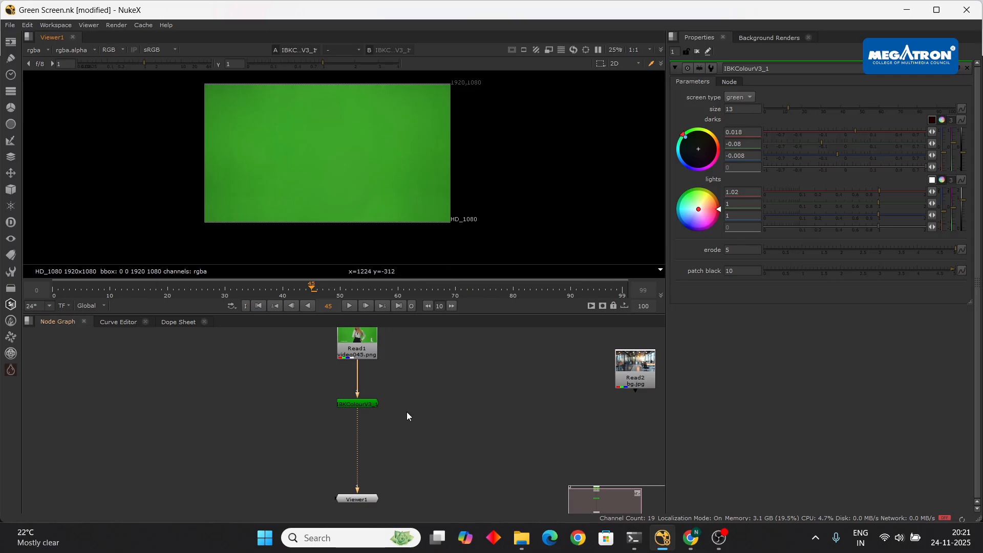
# - Move the IBKColour node slightly lower in the node graph
pyautogui.moveTo(407, 411); pyautogui.dragTo(377, 412, button='middle')
pyautogui.click(336, 403)
pyautogui.moveTo(336, 403); pyautogui.dragTo(336, 413)
pyautogui.click(379, 410)
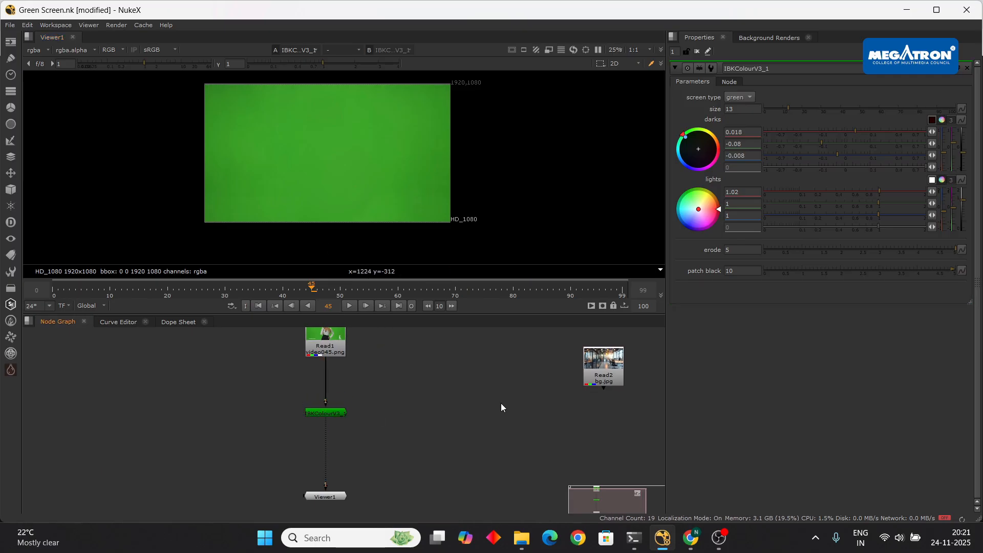
# - Create an IBKGizmo keyer node via the 'ibk' node search
pyautogui.press('Tab')
pyautogui.write('ibk')
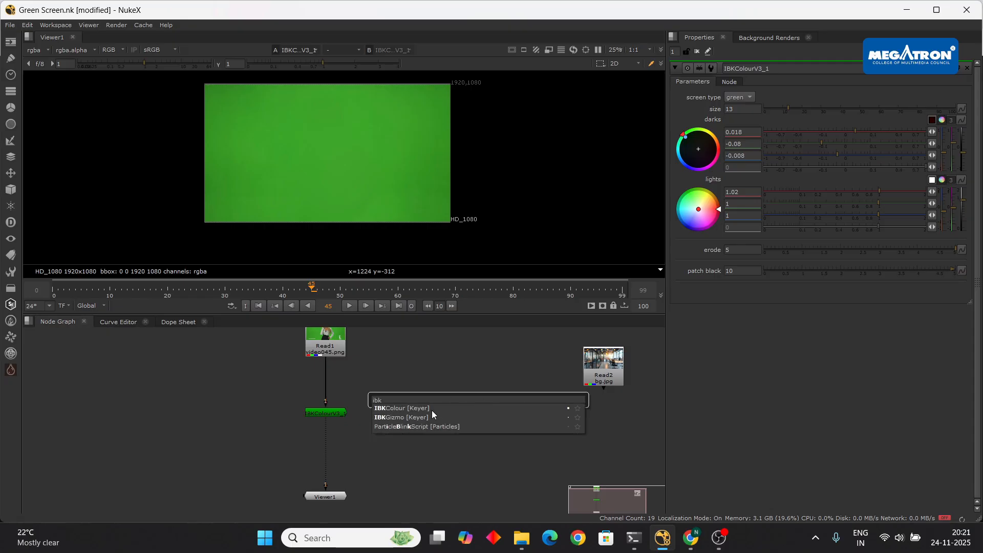
pyautogui.click(427, 417)
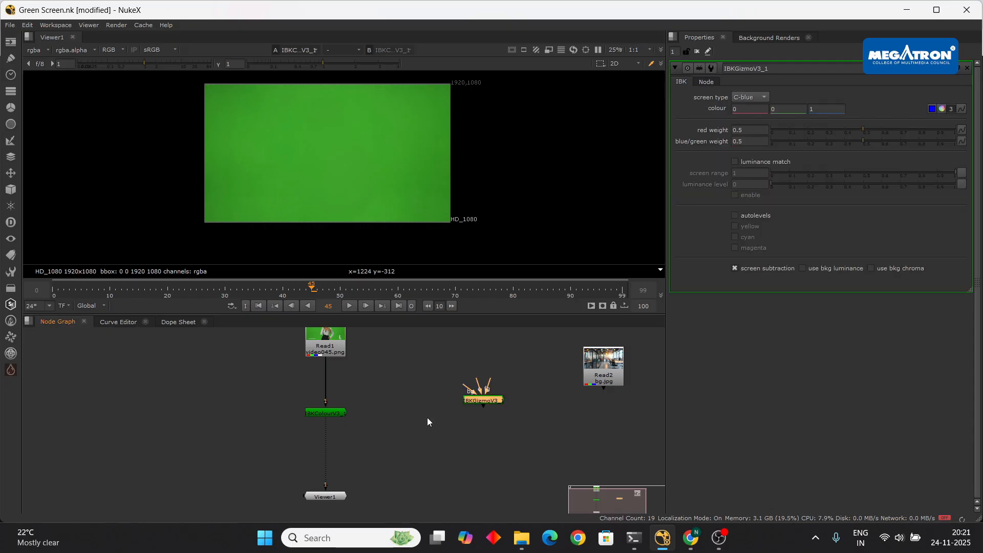
pyautogui.scroll(3, 381, 403)
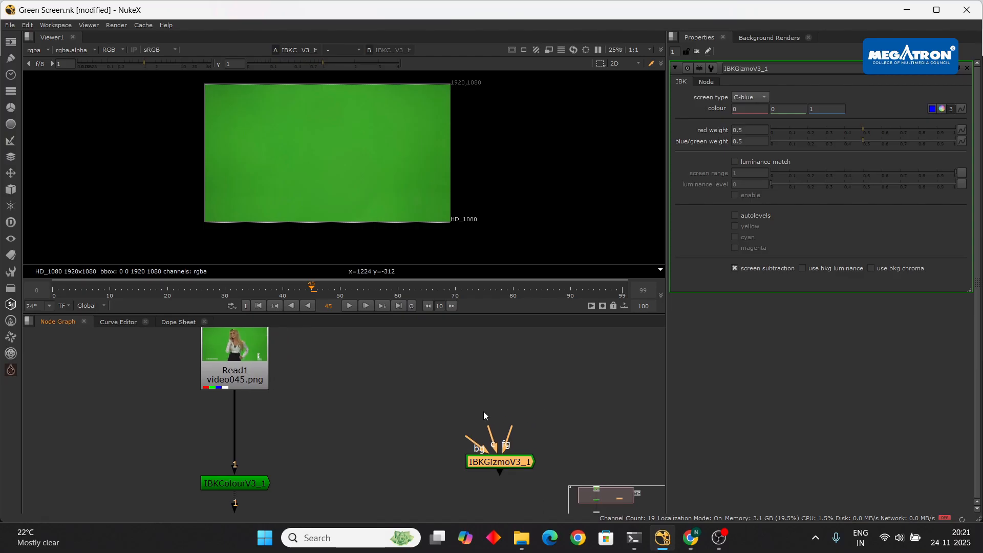
pyautogui.scroll(-3, 320, 442)
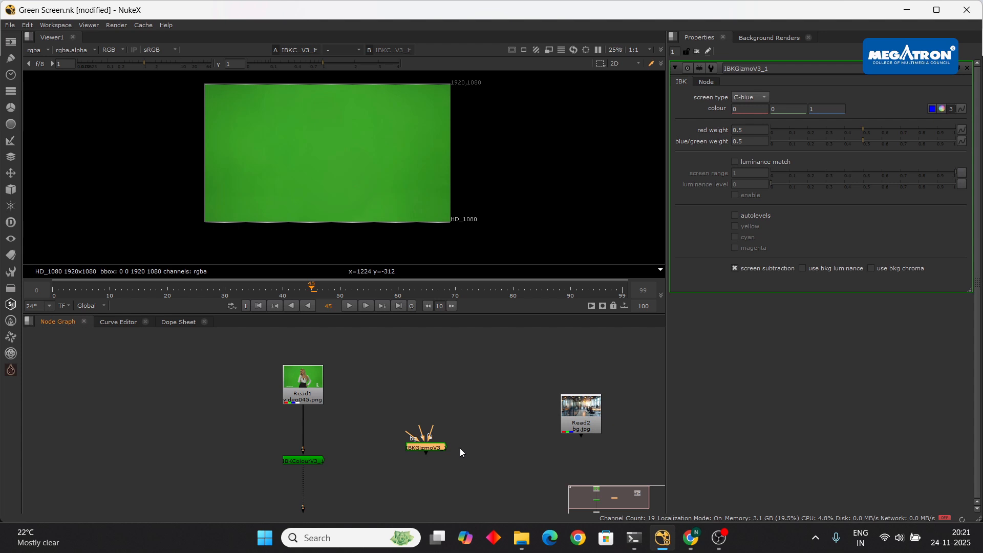
pyautogui.scroll(5, 428, 442)
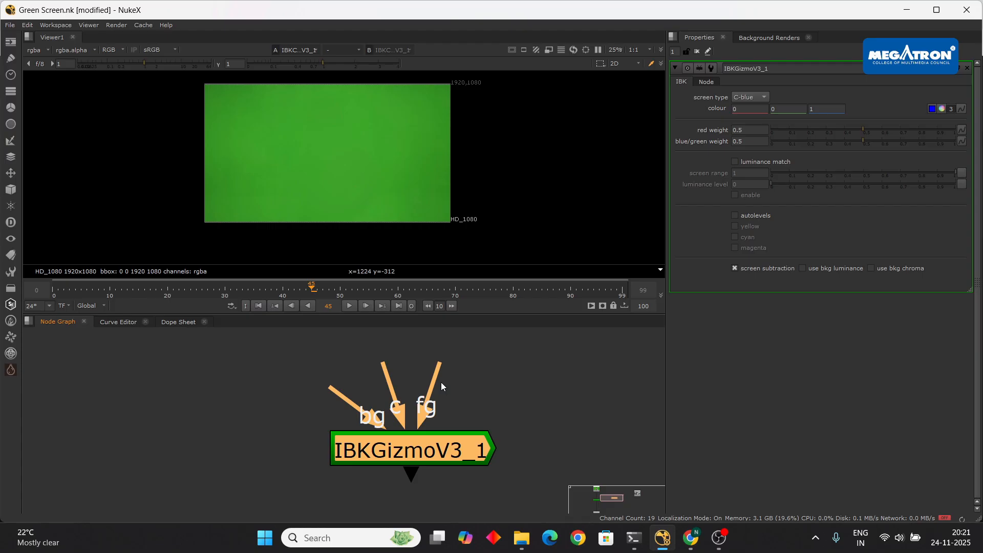
pyautogui.scroll(-4, 486, 394)
# - Connect the IBKGizmo fg input to the Read1 plate
pyautogui.moveTo(487, 394); pyautogui.dragTo(508, 451, button='middle')
pyautogui.moveTo(483, 439); pyautogui.dragTo(245, 353)
pyautogui.moveTo(690, 537)
pyautogui.click(610, 481)
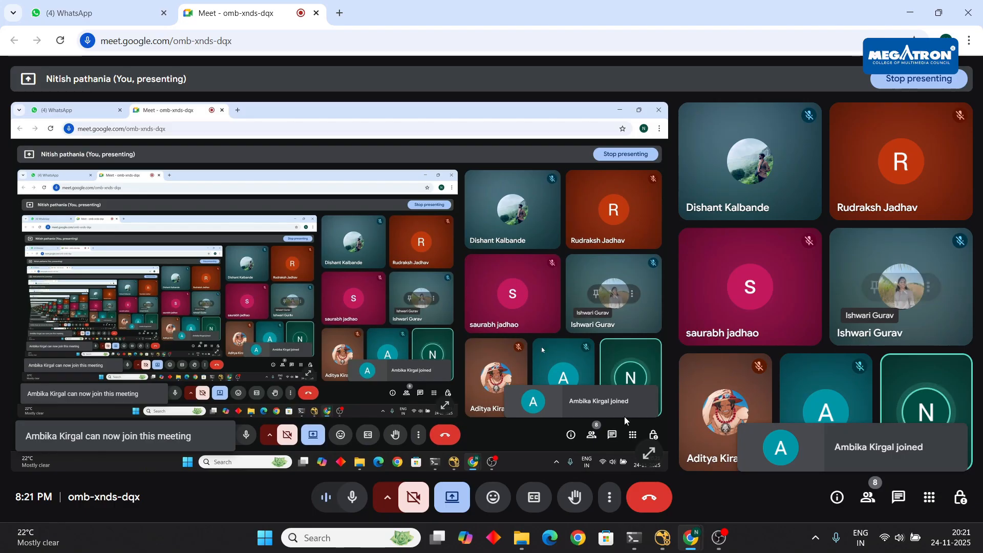
pyautogui.click(661, 537)
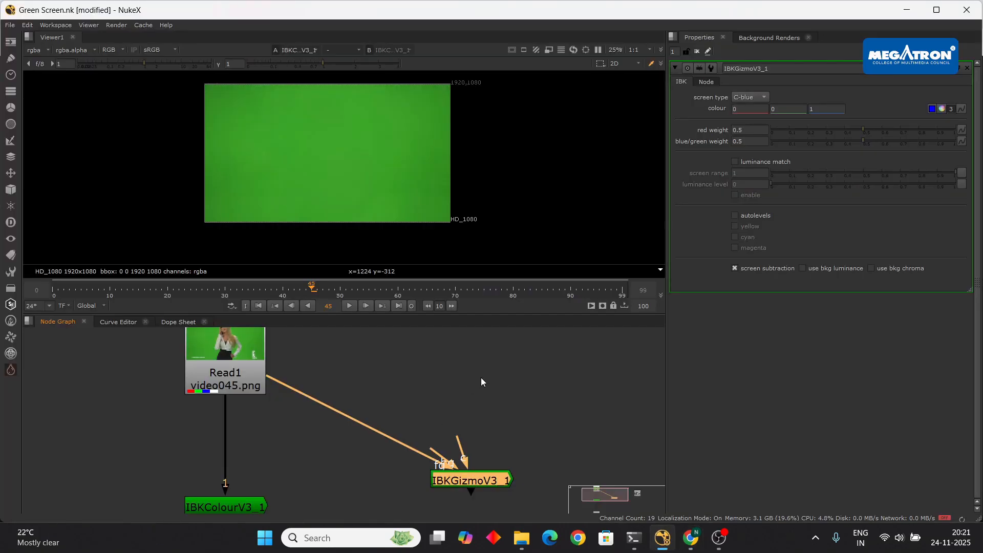
# - Show IBKColourV3_1's parameters and move Viewer1 up slightly in the node graph
pyautogui.scroll(-3, 484, 383)
pyautogui.moveTo(492, 391)
pyautogui.mouseDown(button='middle')
pyautogui.moveTo(493, 419)
pyautogui.moveTo(475, 397)
pyautogui.mouseUp(button='middle')
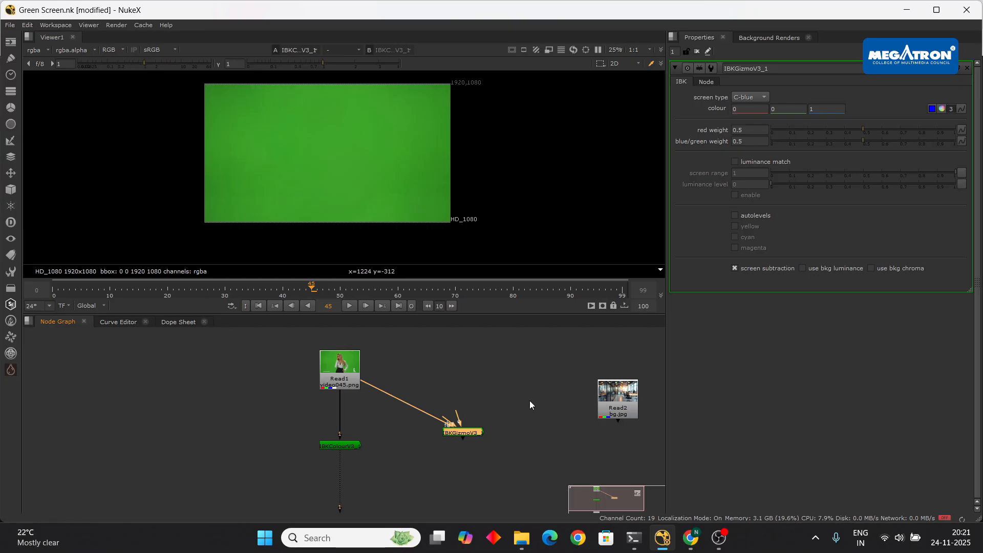
pyautogui.scroll(2, 367, 426)
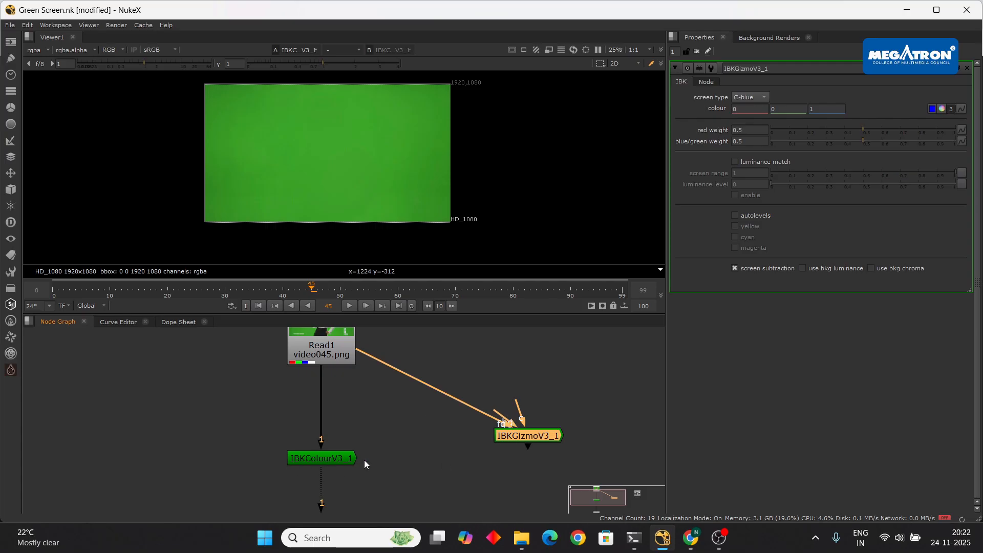
pyautogui.click(337, 457)
pyautogui.moveTo(393, 438); pyautogui.dragTo(416, 367, button='middle')
pyautogui.scroll(-3, 357, 433)
pyautogui.moveTo(384, 487); pyautogui.dragTo(380, 449, button='middle')
pyautogui.moveTo(348, 443); pyautogui.dragTo(348, 437)
pyautogui.scroll(-1, 321, 160)
pyautogui.moveTo(322, 161); pyautogui.dragTo(339, 186, button='middle')
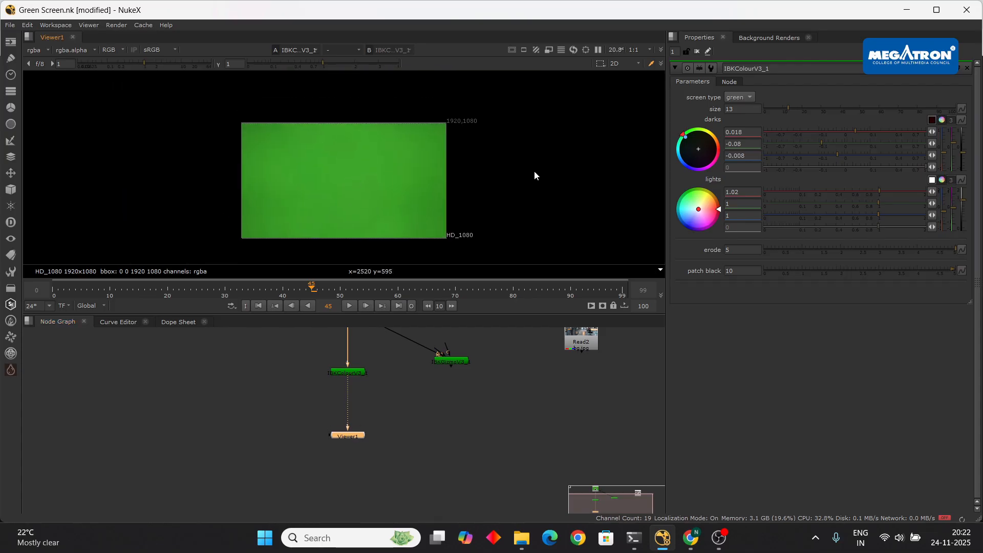
pyautogui.moveTo(385, 376); pyautogui.dragTo(395, 410, button='middle')
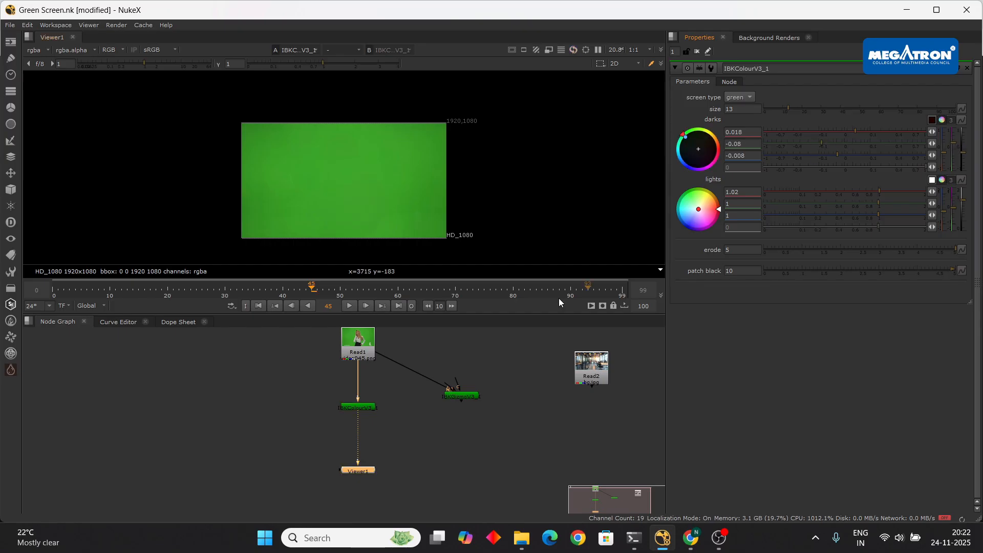
pyautogui.scroll(3, 382, 413)
pyautogui.moveTo(382, 413); pyautogui.dragTo(412, 422, button='middle')
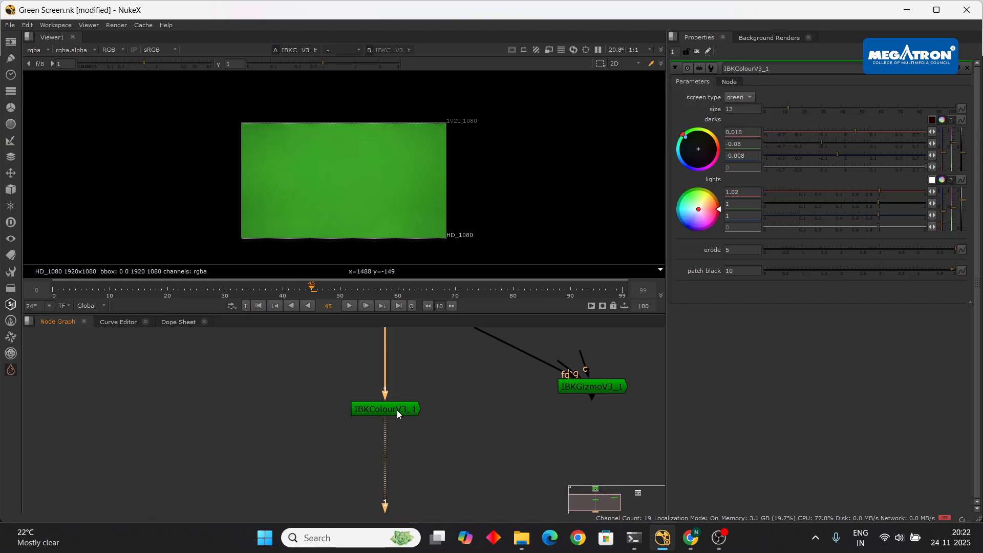
pyautogui.click(397, 409)
pyautogui.moveTo(465, 380); pyautogui.dragTo(445, 416, button='middle')
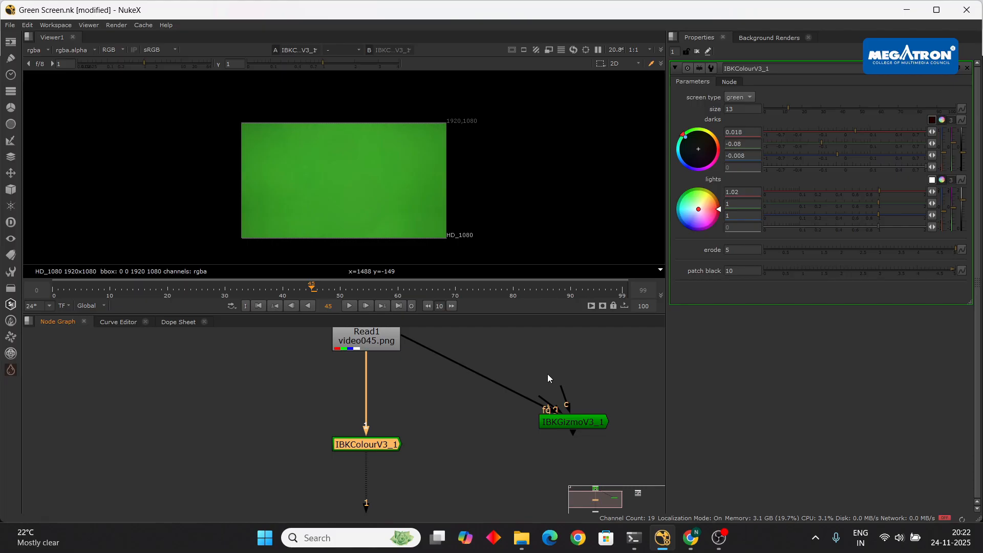
# - Place IBKGizmoV3_1 to the right and connect its c input to IBKColourV3_1
pyautogui.moveTo(573, 421); pyautogui.dragTo(581, 376)
pyautogui.scroll(3, 545, 407)
pyautogui.moveTo(545, 407); pyautogui.dragTo(527, 444, button='middle')
pyautogui.scroll(-4, 481, 458)
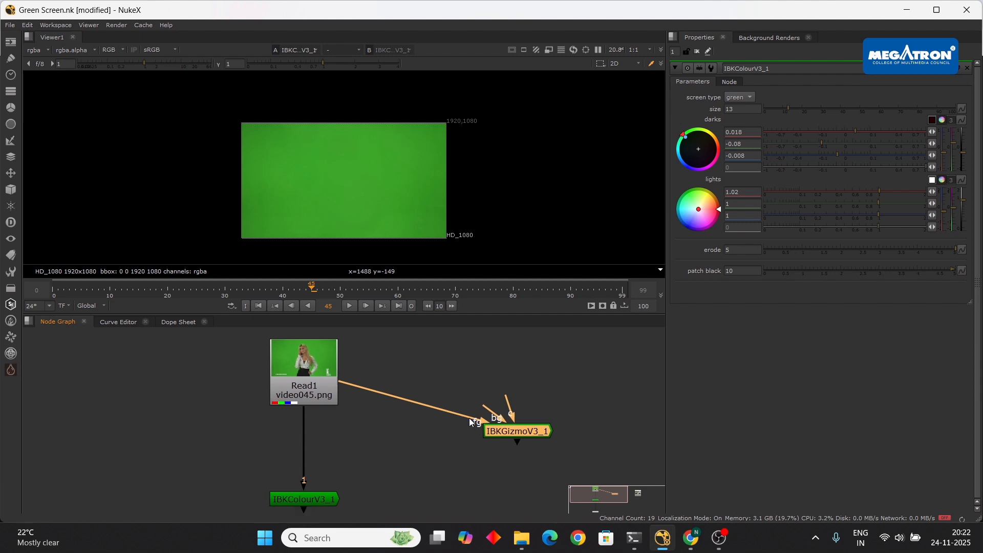
pyautogui.moveTo(505, 432); pyautogui.dragTo(518, 408)
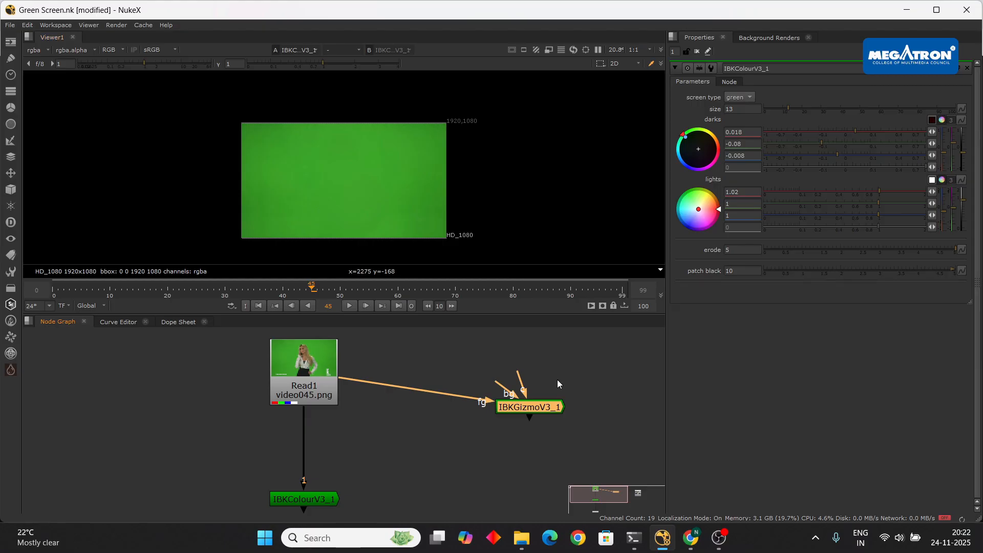
pyautogui.moveTo(518, 377); pyautogui.dragTo(318, 502)
# - Level IBKGizmoV3_1 with IBKColourV3_1 and add a Dot to square off the fg link
pyautogui.moveTo(389, 495); pyautogui.dragTo(386, 450, button='middle')
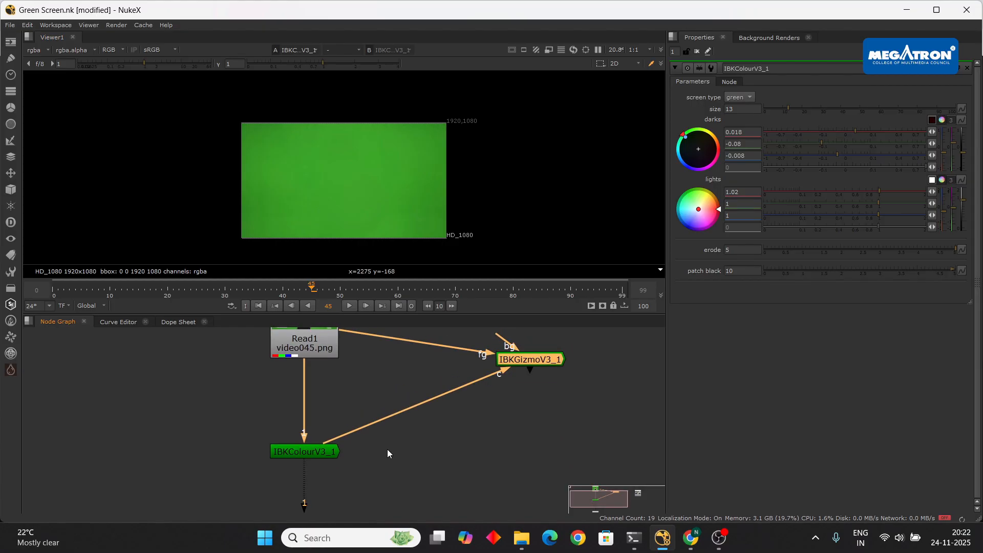
pyautogui.moveTo(543, 354); pyautogui.dragTo(522, 447)
pyautogui.keyDown('ctrl'); pyautogui.moveTo(420, 395); pyautogui.dragTo(511, 350); pyautogui.keyUp('ctrl')
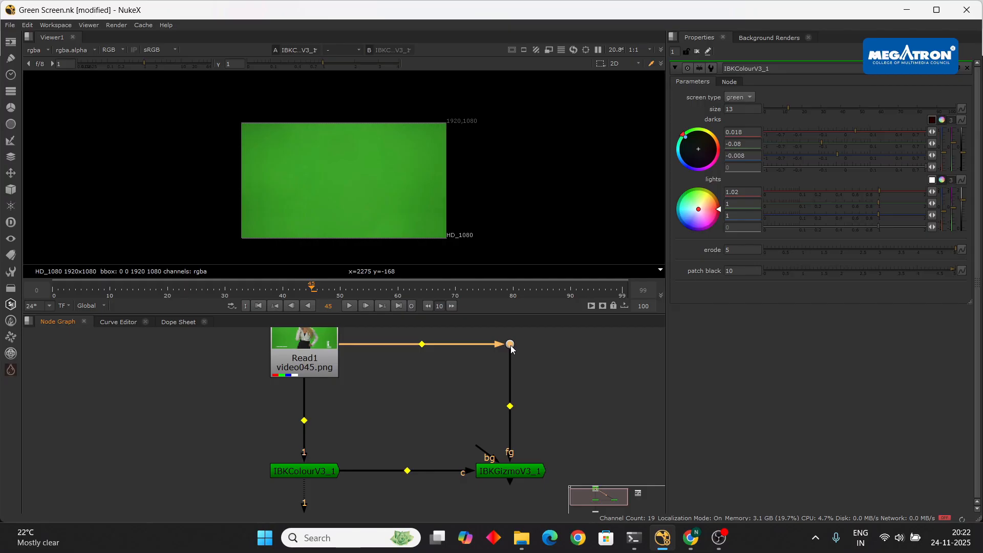
pyautogui.scroll(-5, 547, 384)
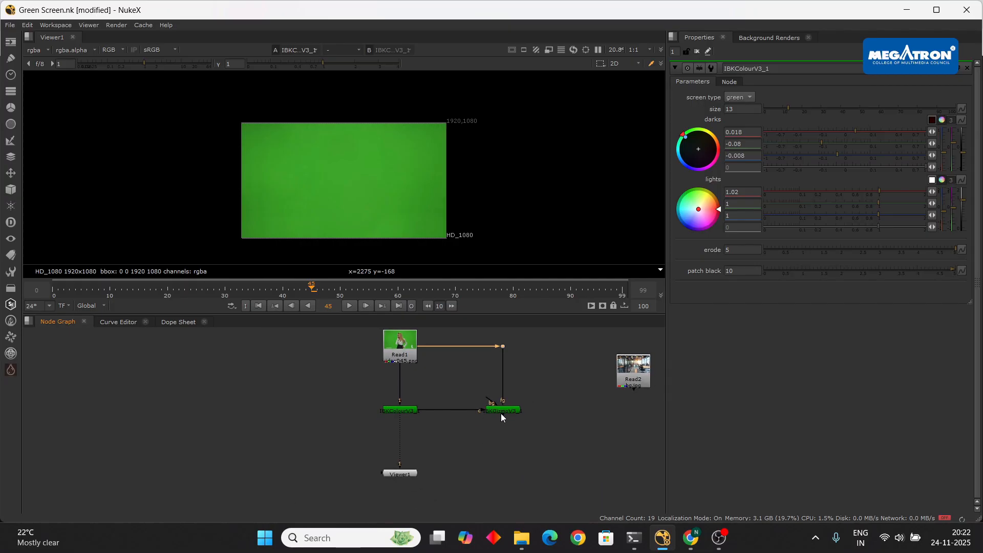
pyautogui.moveTo(425, 370); pyautogui.dragTo(430, 397, button='middle')
pyautogui.moveTo(539, 361); pyautogui.dragTo(381, 433)
pyautogui.click(562, 375)
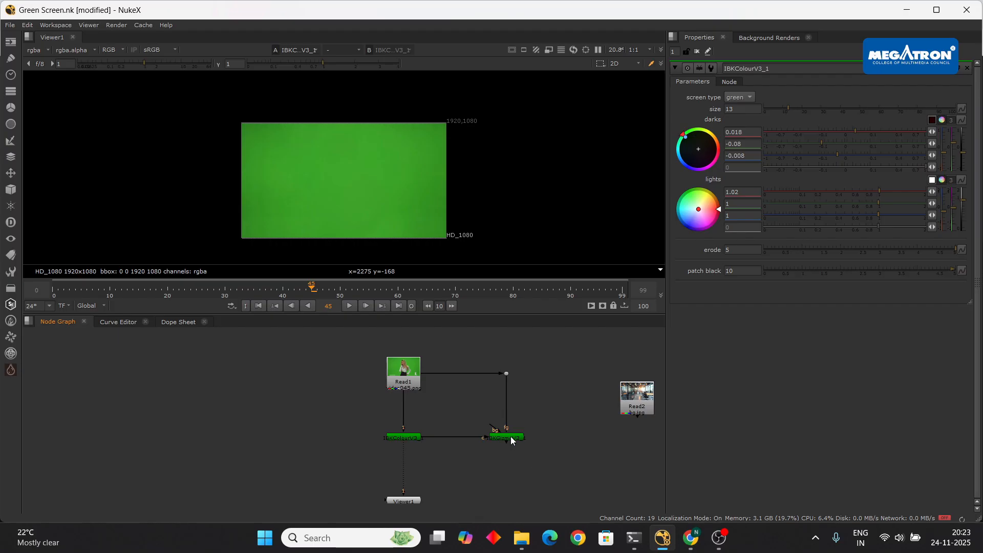
# - View the IBKGizmoV3_1 output, place Viewer1 below it, and open its parameters
pyautogui.press('1')
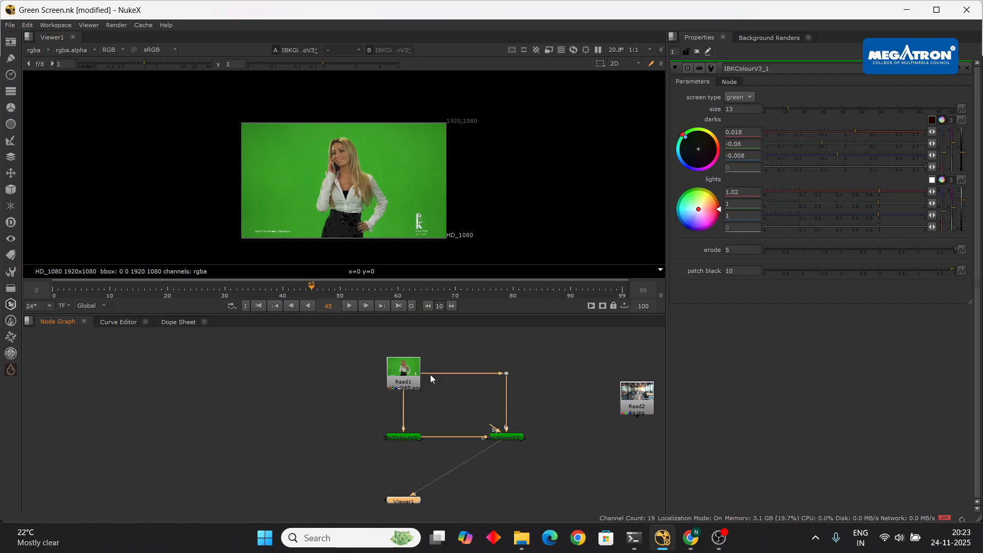
pyautogui.moveTo(493, 496); pyautogui.dragTo(518, 489)
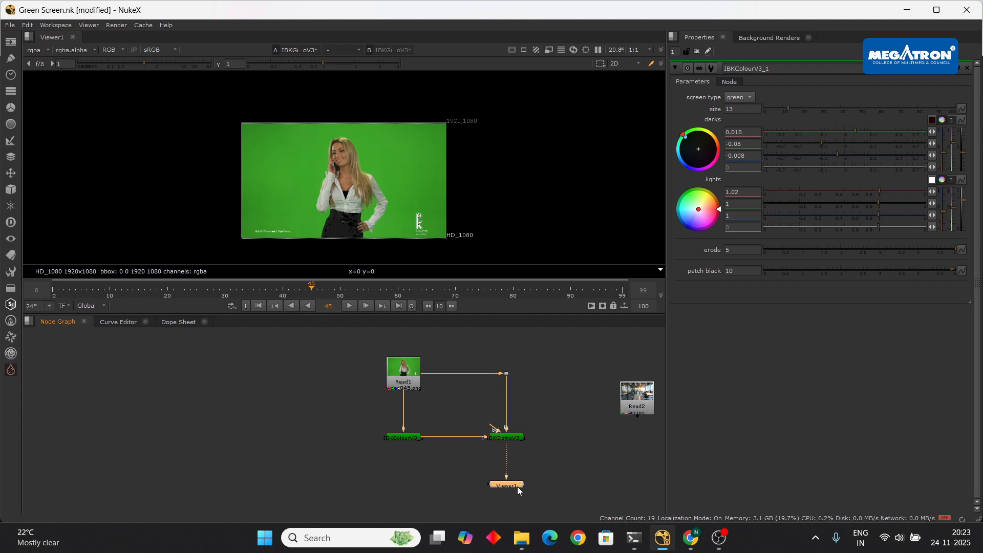
pyautogui.doubleClick(516, 438)
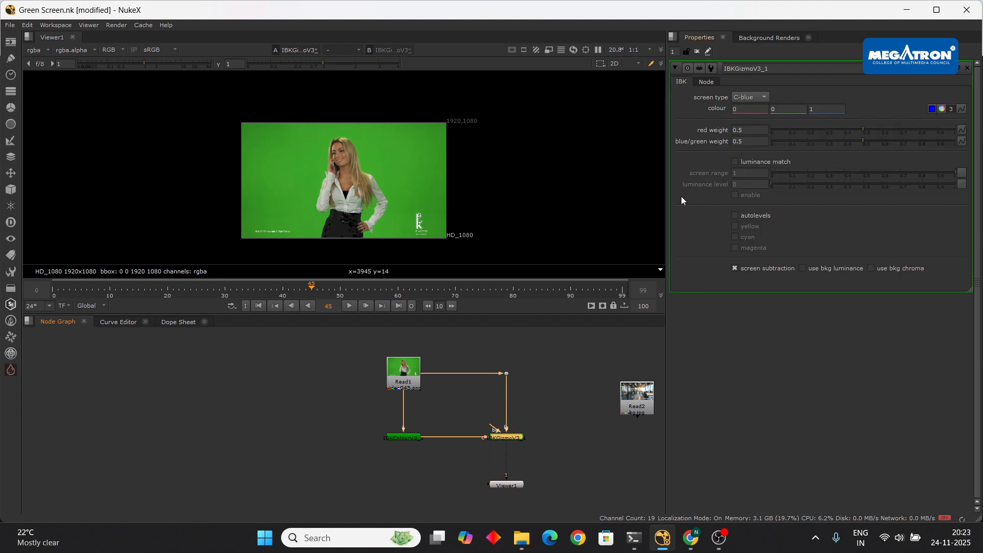
# - Check the IBKGizmoV3_1 screen type options, leaving it at C-blue
pyautogui.click(551, 414)
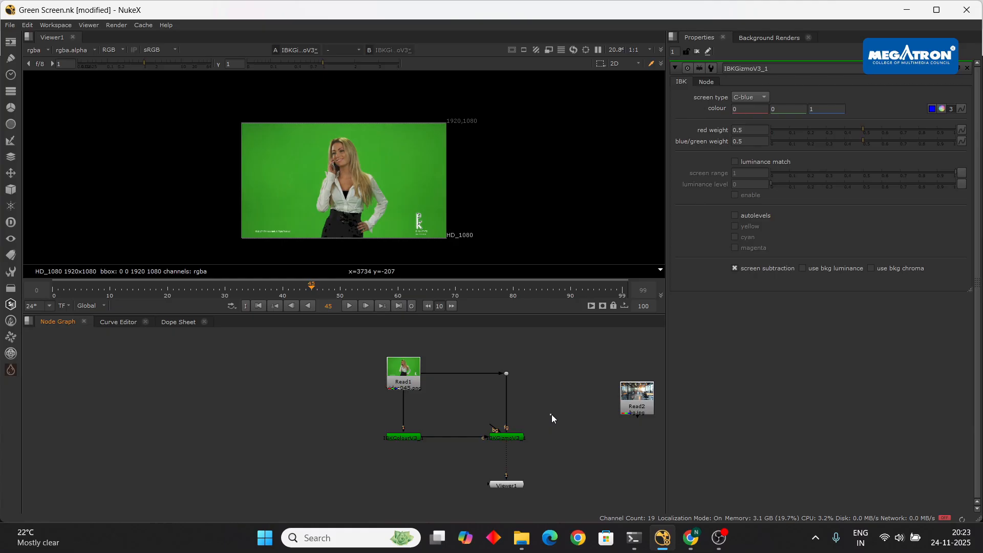
pyautogui.click(514, 438)
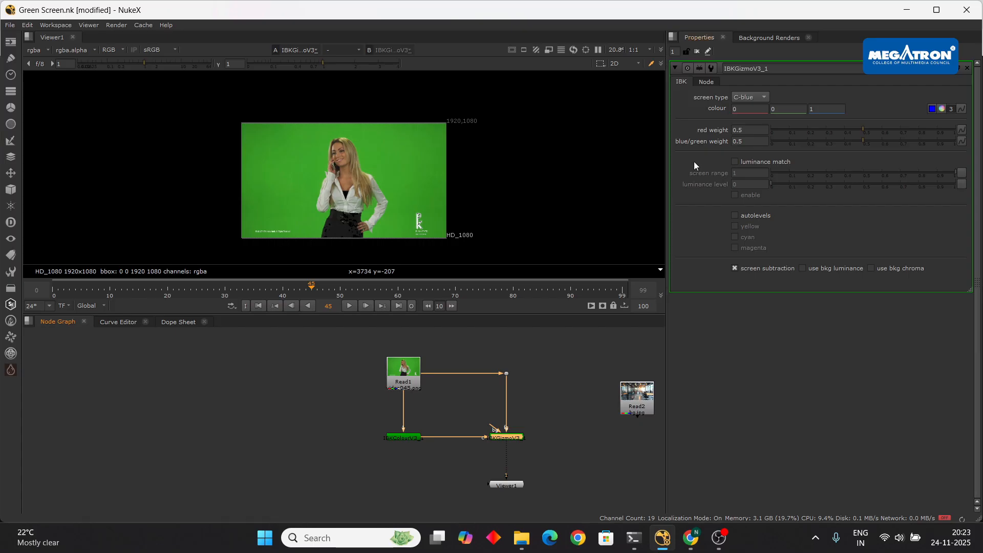
pyautogui.scroll(4, 509, 440)
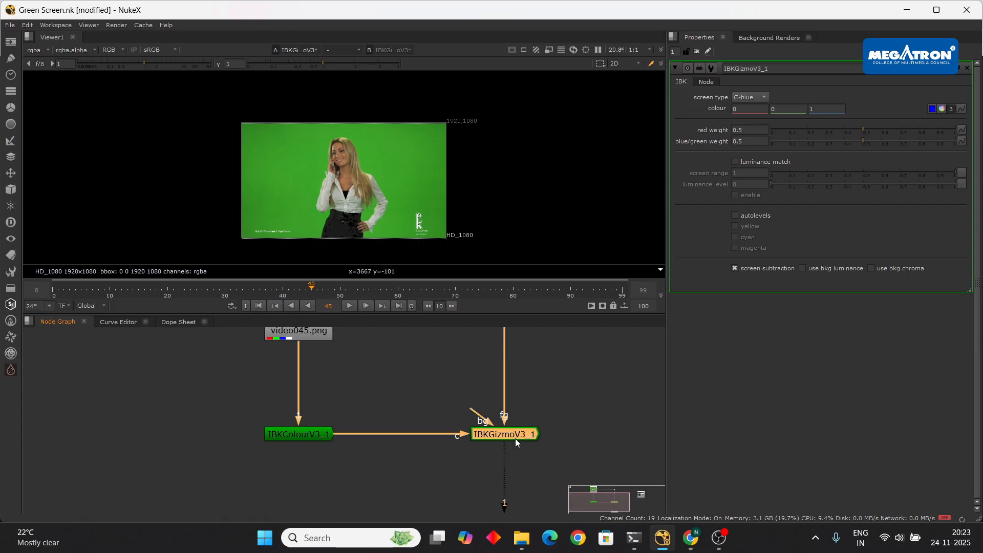
pyautogui.click(755, 99)
pyautogui.click(761, 96)
# - Set the IBKGizmoV3_1 screen type to C-green
pyautogui.click(755, 96)
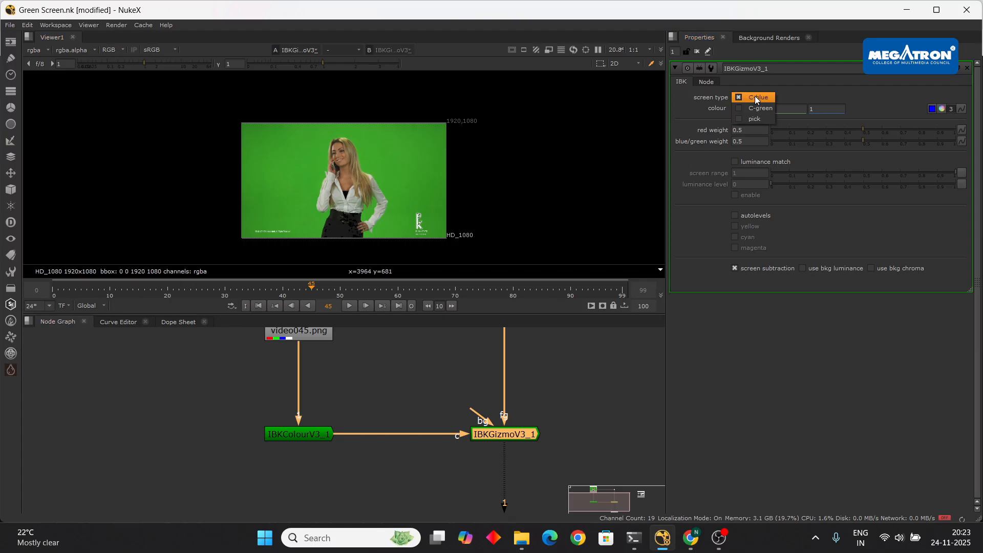
pyautogui.click(759, 105)
pyautogui.scroll(6, 348, 199)
pyautogui.scroll(-6, 348, 161)
pyautogui.scroll(5, 348, 163)
pyautogui.scroll(-3, 358, 169)
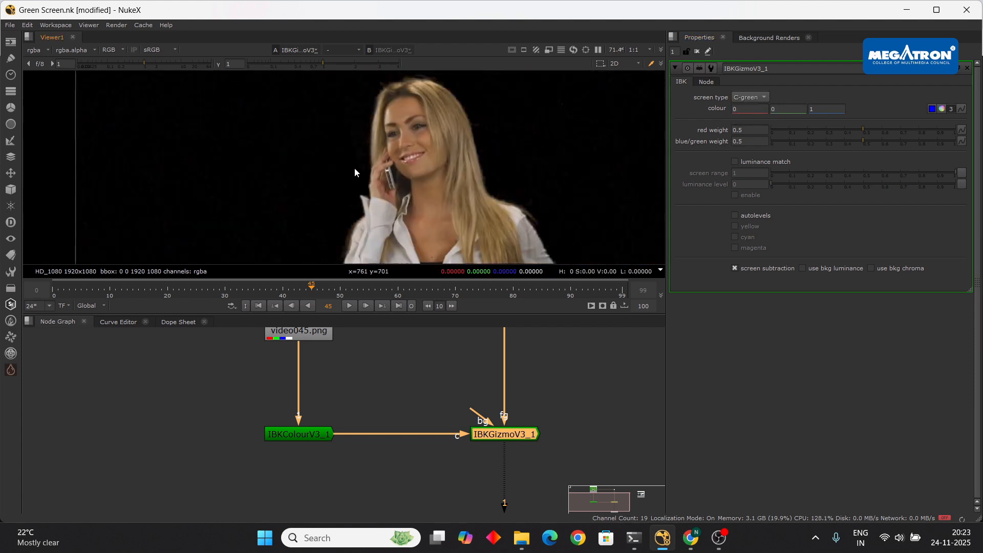
pyautogui.scroll(2, 365, 178)
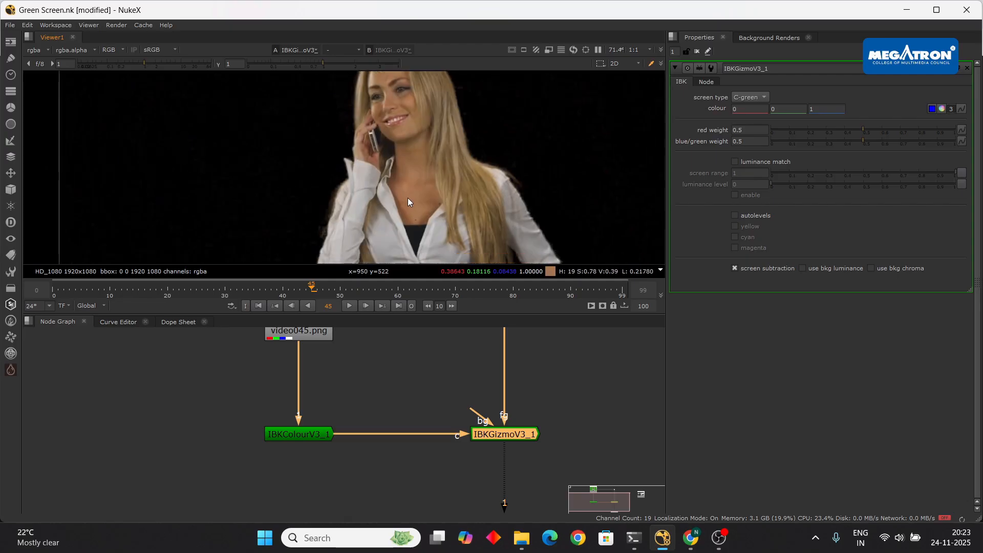
# - Play the sequence to check the key, stopping at frame 76
pyautogui.click(348, 306)
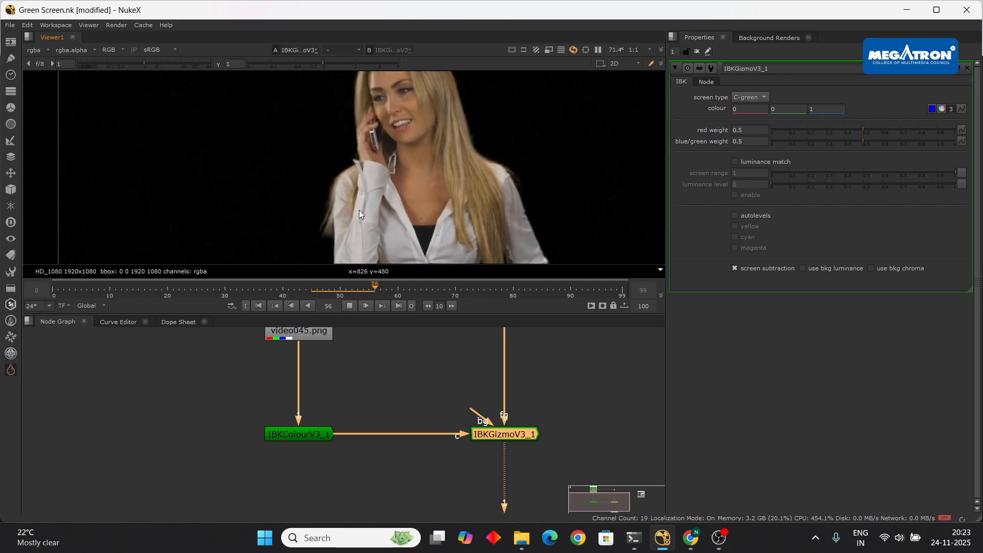
pyautogui.scroll(-1, 338, 206)
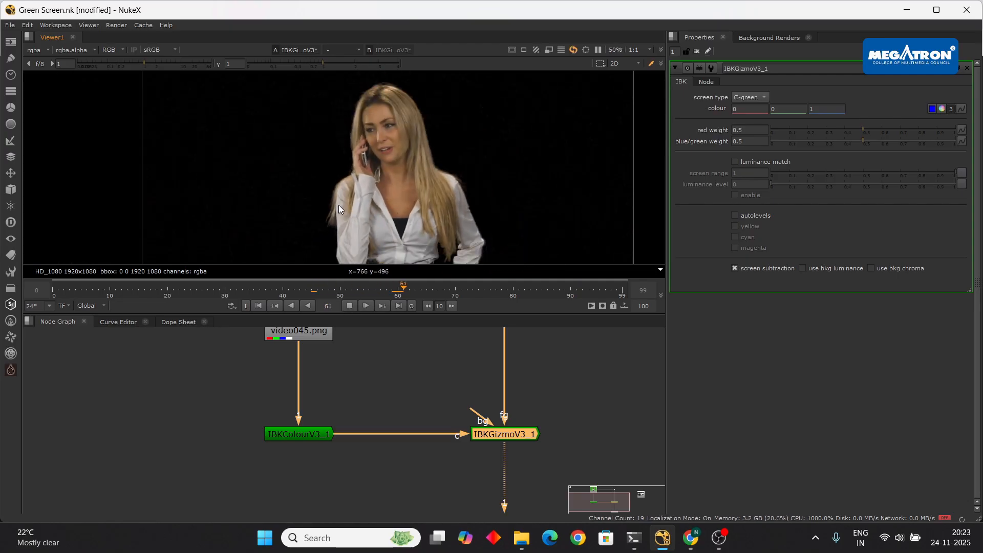
pyautogui.click(349, 305)
pyautogui.scroll(1, 417, 246)
pyautogui.scroll(4, 418, 168)
pyautogui.scroll(-2, 414, 148)
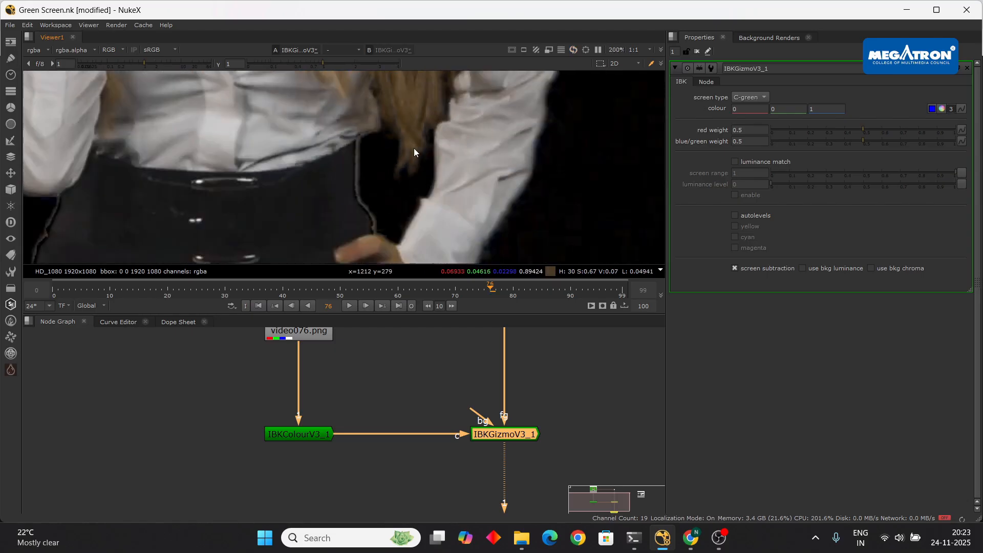
pyautogui.scroll(-1, 316, 194)
pyautogui.scroll(6, 210, 180)
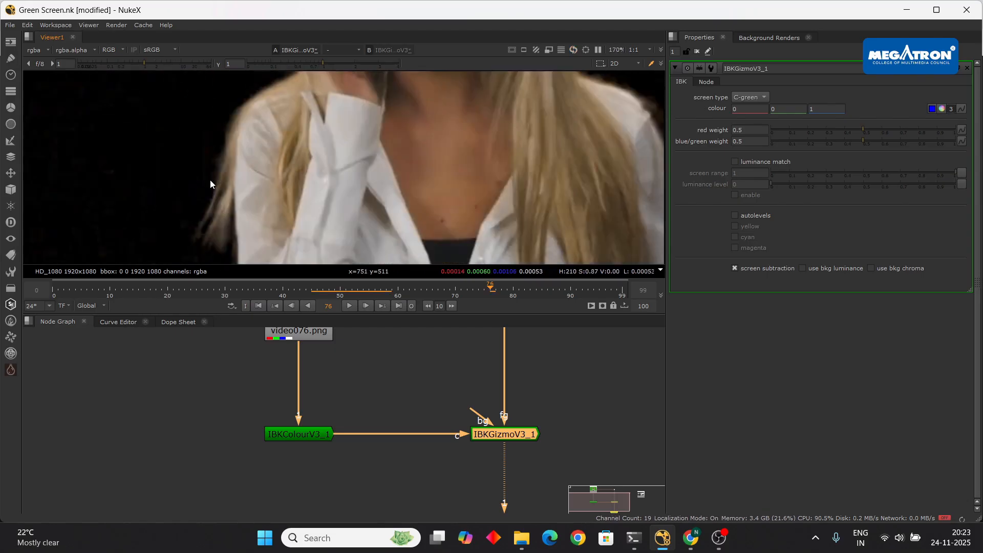
pyautogui.scroll(-5, 250, 178)
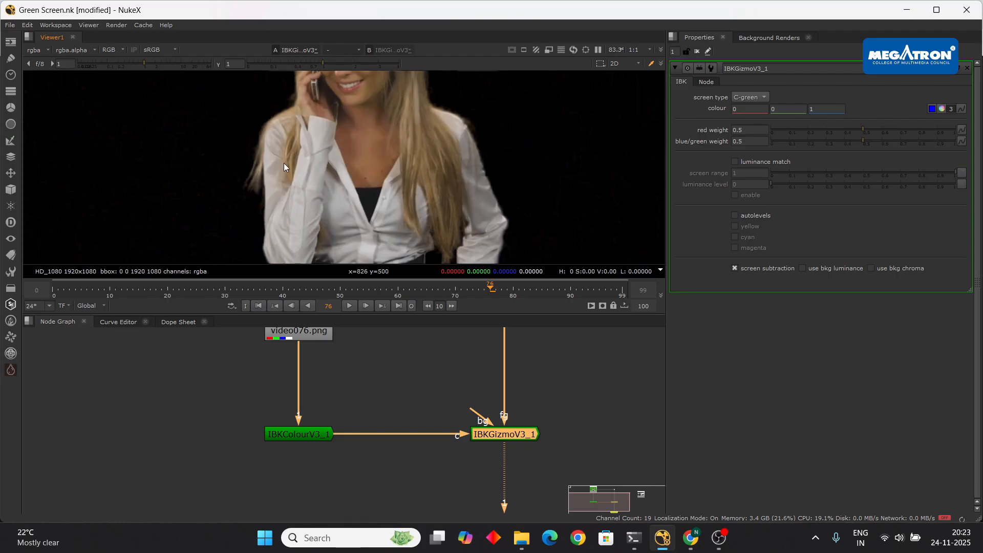
pyautogui.scroll(-2, 284, 164)
pyautogui.scroll(-3, 284, 162)
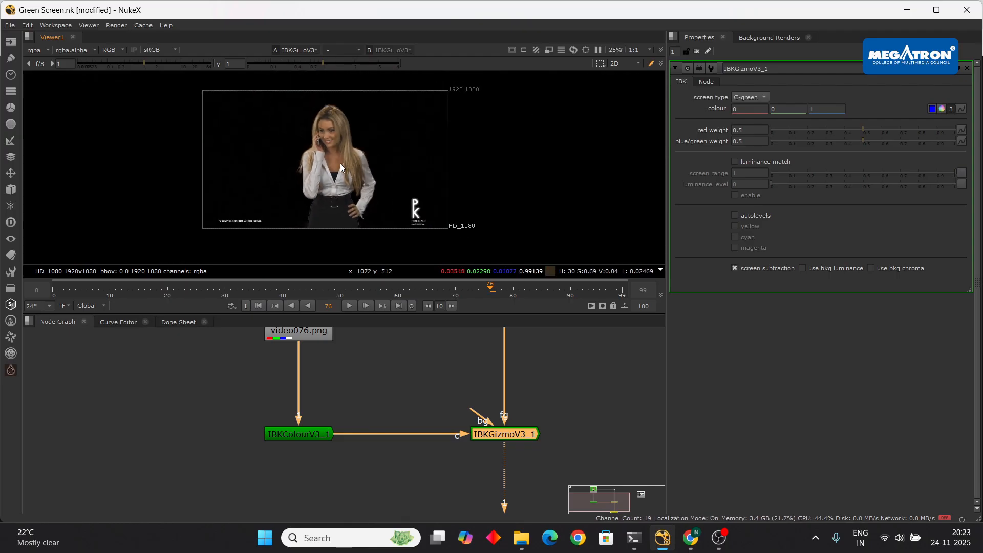
pyautogui.scroll(2, 327, 159)
pyautogui.scroll(5, 363, 118)
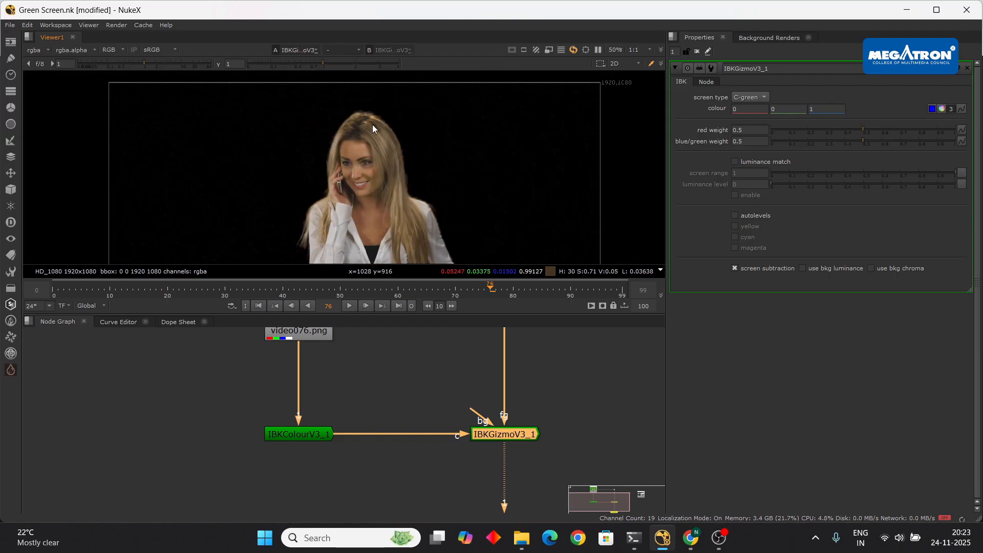
pyautogui.scroll(-4, 379, 148)
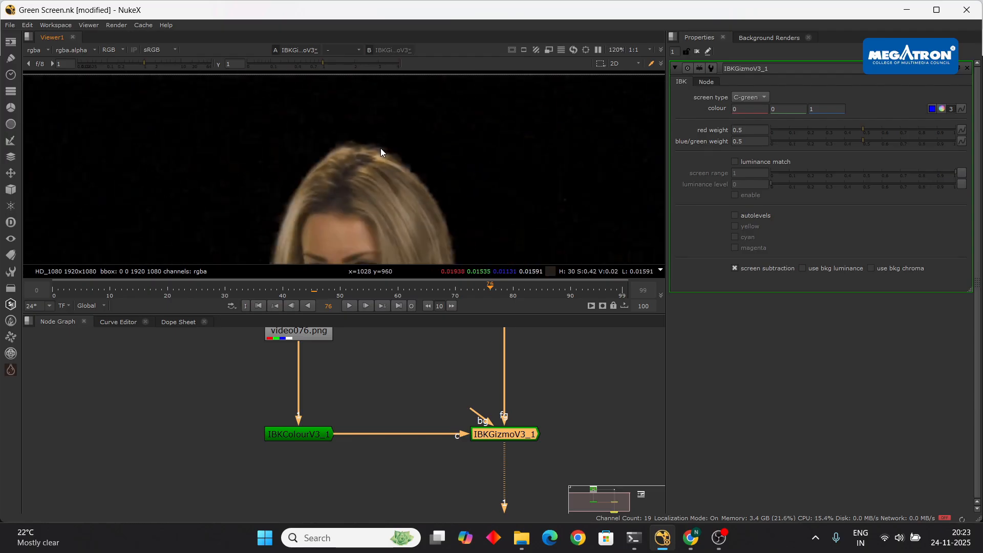
# - Inspect the key's alpha channel, then return the viewer to the colour image
pyautogui.press('a')
pyautogui.scroll(-2, 380, 146)
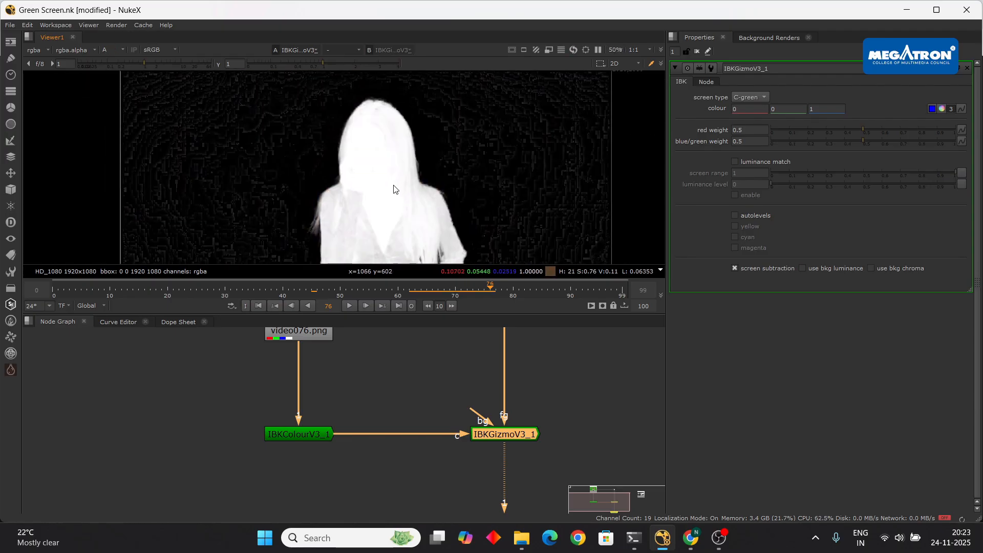
pyautogui.moveTo(378, 139); pyautogui.dragTo(384, 158, button='middle')
pyautogui.scroll(-2, 450, 143)
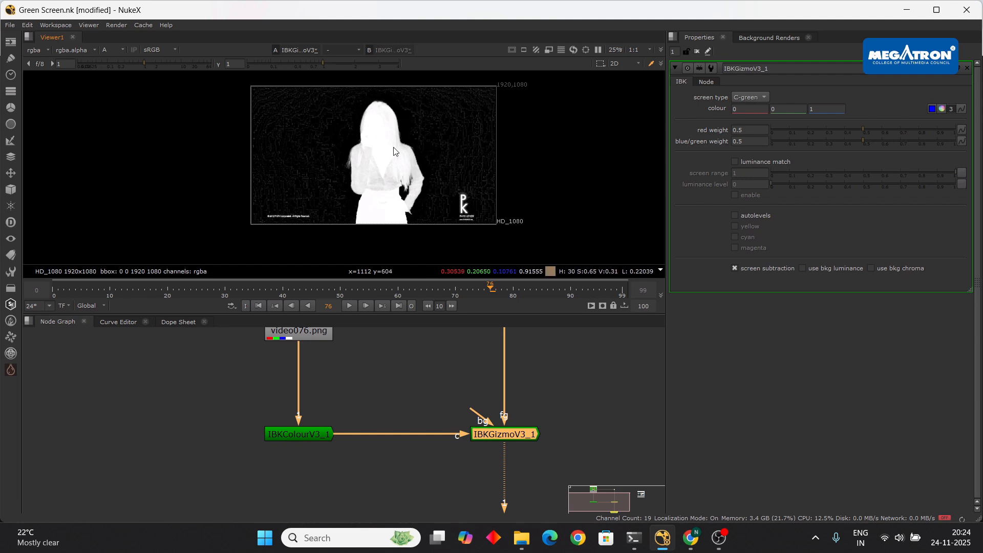
pyautogui.press('a')
# - Plug the Read2 background plate into the keyer's bg input
pyautogui.scroll(3, 379, 128)
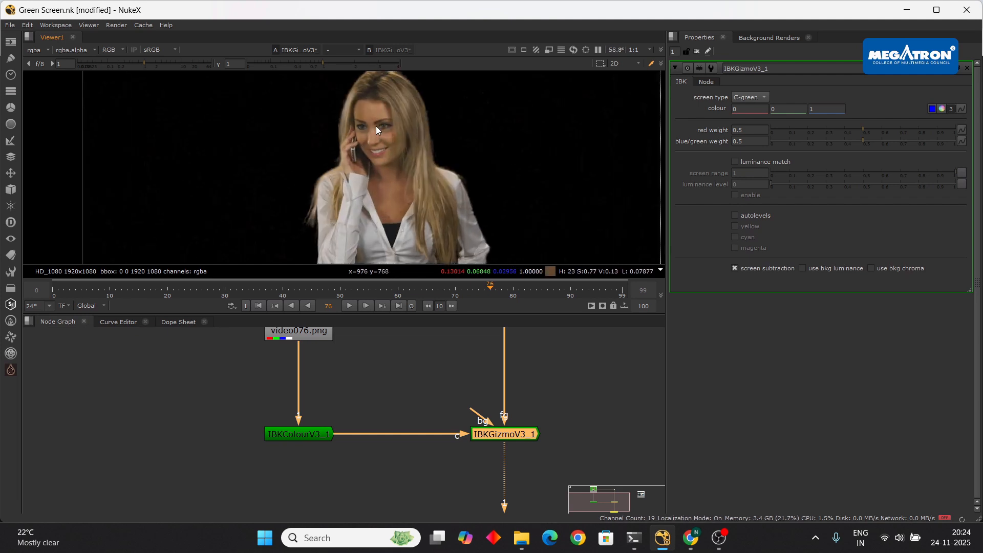
pyautogui.scroll(-3, 376, 126)
pyautogui.scroll(3, 389, 148)
pyautogui.scroll(-2, 388, 149)
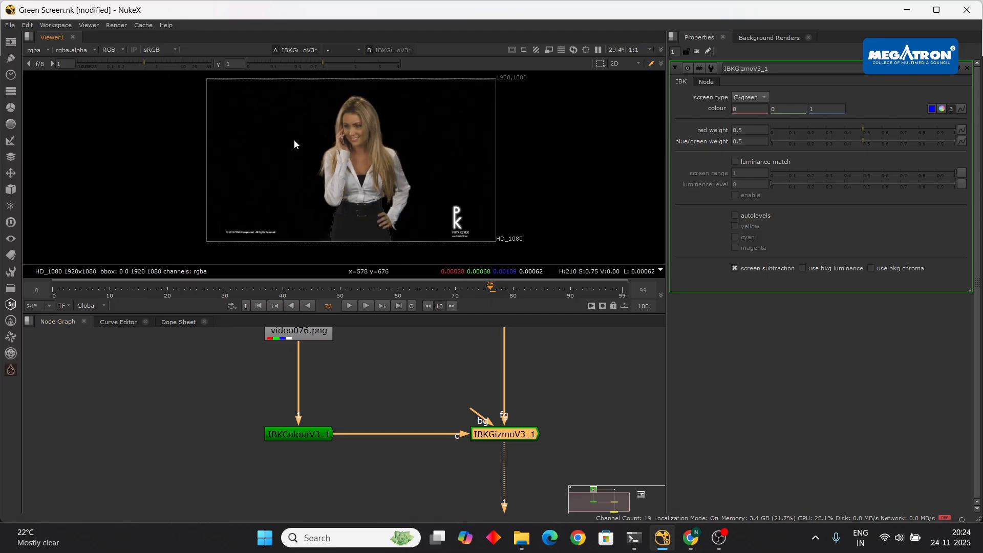
pyautogui.scroll(9, 370, 141)
pyautogui.scroll(-9, 376, 143)
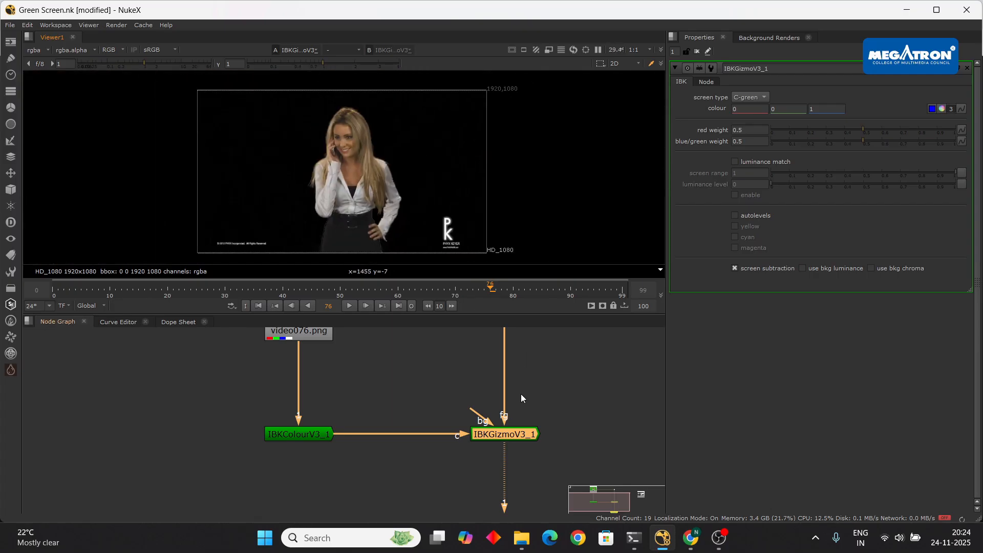
pyautogui.scroll(-4, 514, 386)
pyautogui.moveTo(428, 393); pyautogui.dragTo(547, 410)
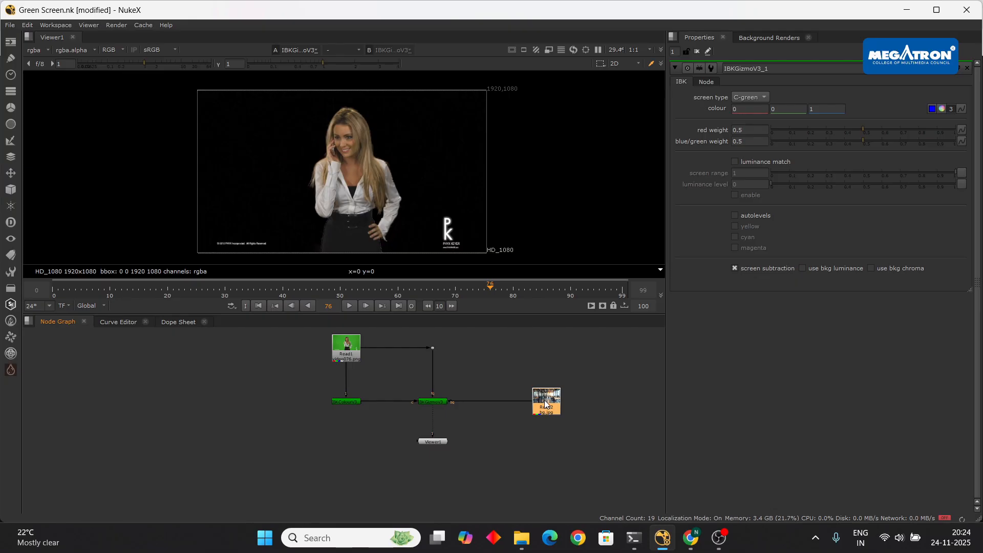
# - Unplug Read2 from IBKGizmoV3_1's bg input
pyautogui.moveTo(530, 401); pyautogui.dragTo(585, 380)
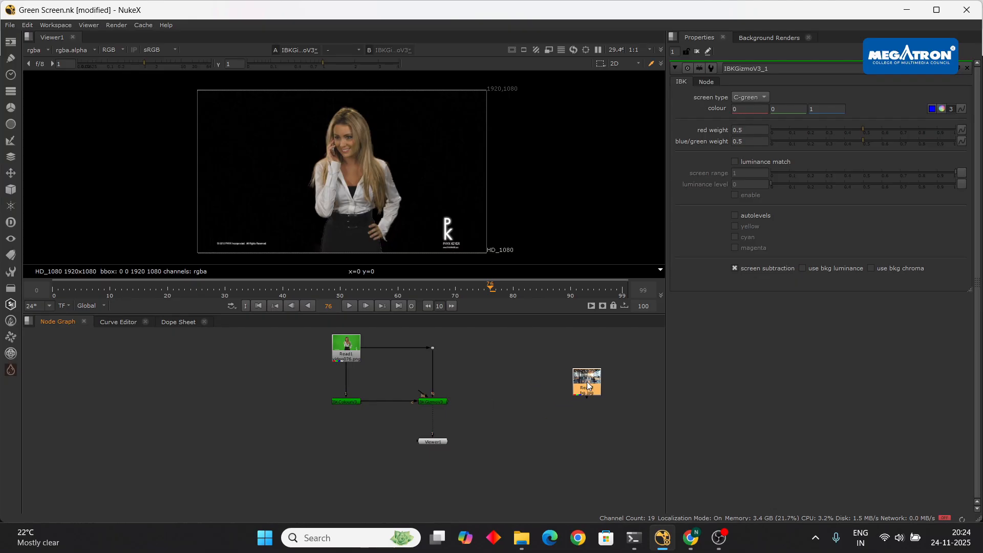
pyautogui.scroll(3, 376, 180)
pyautogui.scroll(-2, 411, 192)
pyautogui.scroll(3, 390, 173)
pyautogui.scroll(-3, 390, 171)
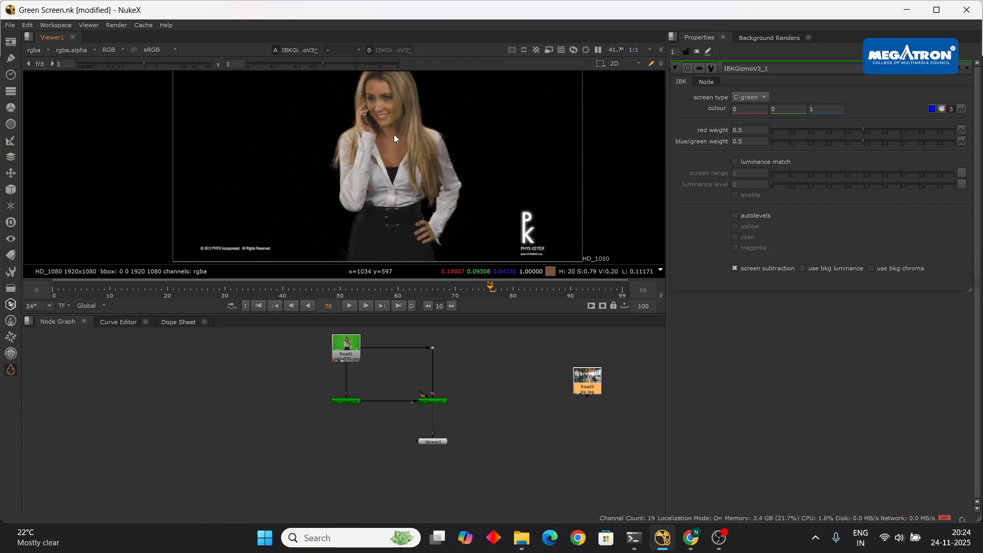
# - Zoom and pan the viewer to frame the woman's face and hair edges
pyautogui.scroll(7, 437, 174)
pyautogui.scroll(-3, 438, 160)
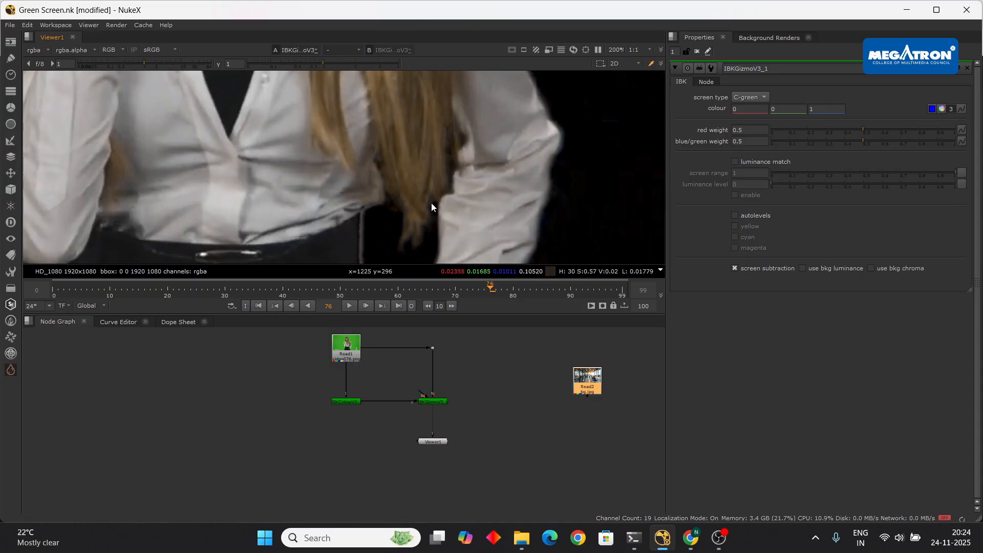
pyautogui.scroll(-1, 424, 184)
pyautogui.moveTo(425, 173); pyautogui.dragTo(445, 239, button='middle')
pyautogui.moveTo(414, 103); pyautogui.dragTo(406, 183, button='middle')
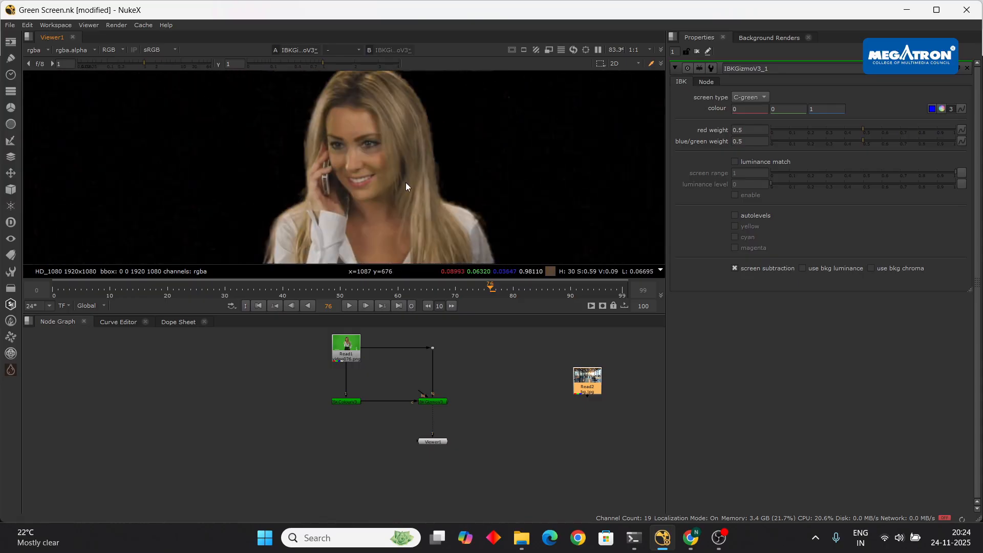
pyautogui.scroll(5, 406, 397)
pyautogui.doubleClick(265, 412)
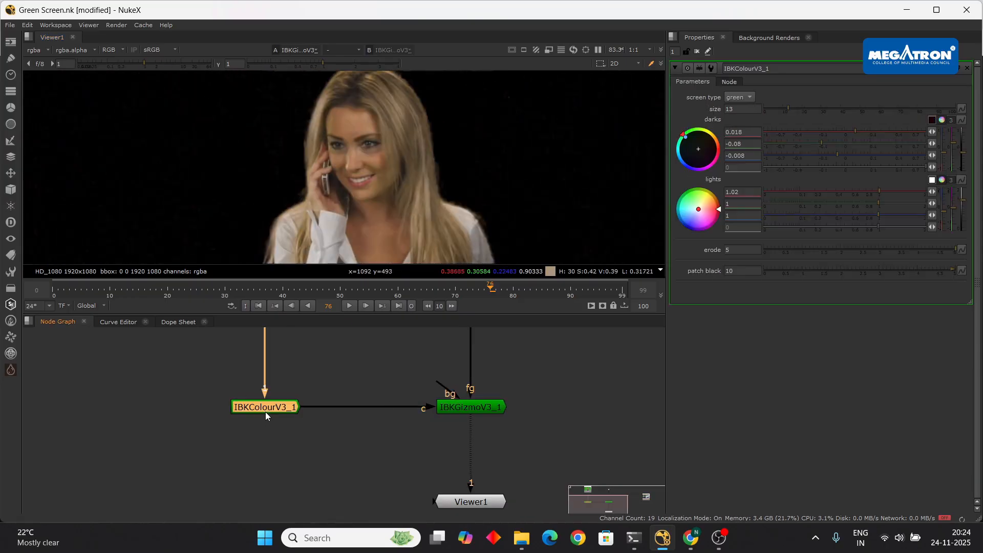
pyautogui.scroll(-4, 388, 144)
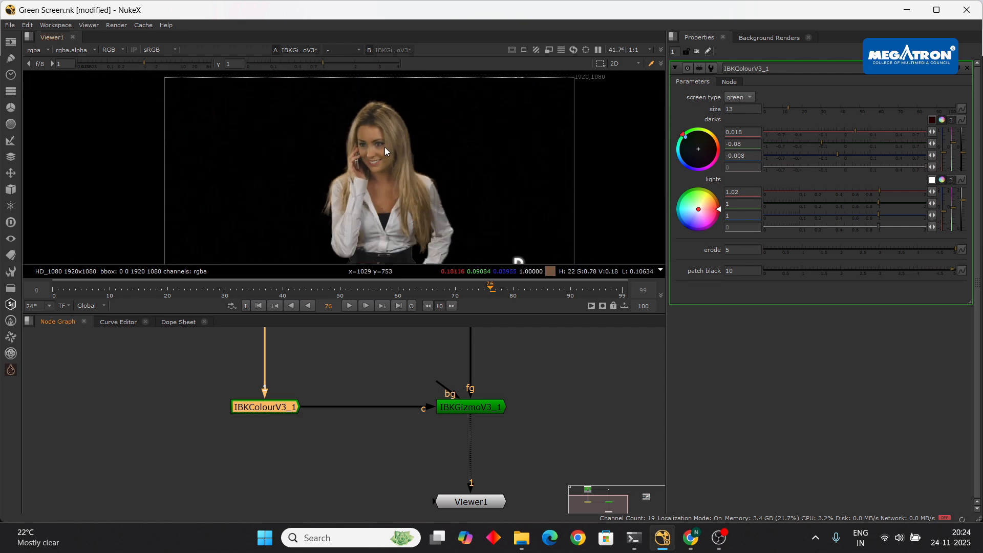
pyautogui.click(351, 305)
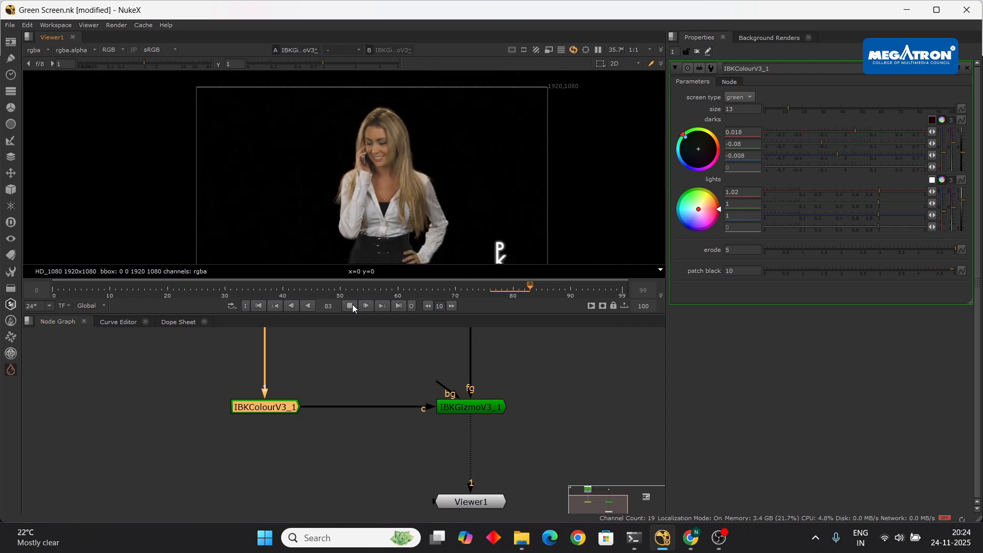
pyautogui.moveTo(553, 290); pyautogui.dragTo(521, 288)
pyautogui.scroll(4, 342, 198)
pyautogui.scroll(-3, 370, 188)
pyautogui.moveTo(430, 195); pyautogui.dragTo(394, 193, button='middle')
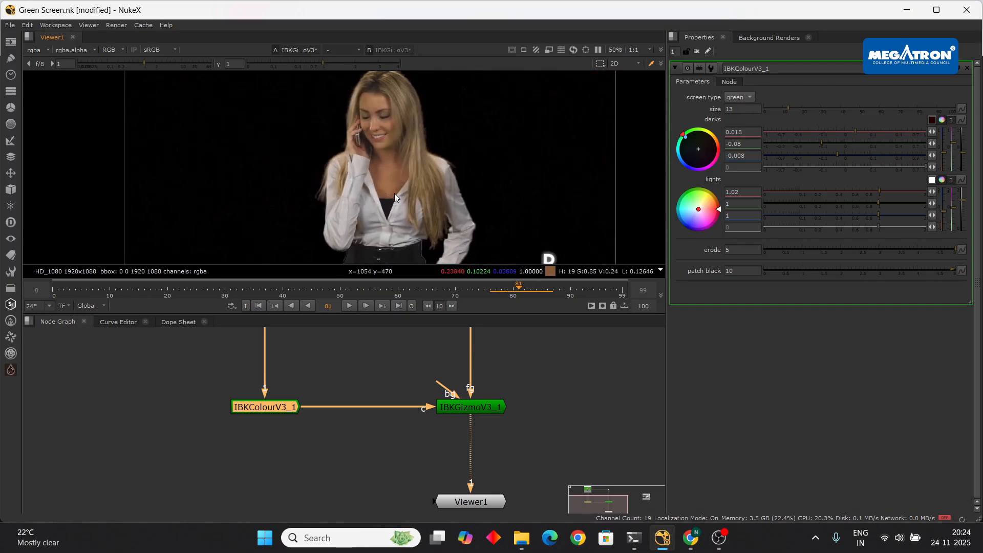
pyautogui.scroll(-2, 395, 176)
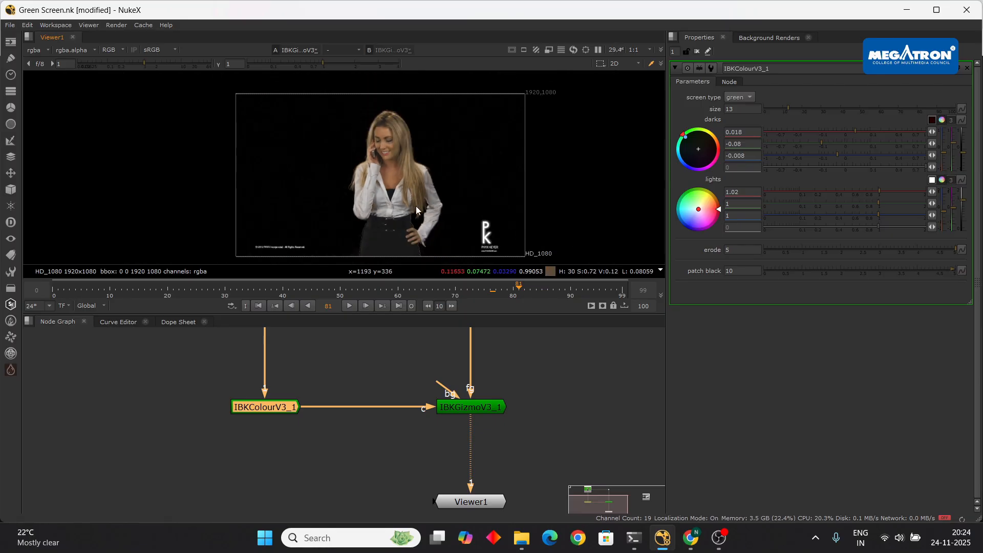
pyautogui.scroll(3, 415, 206)
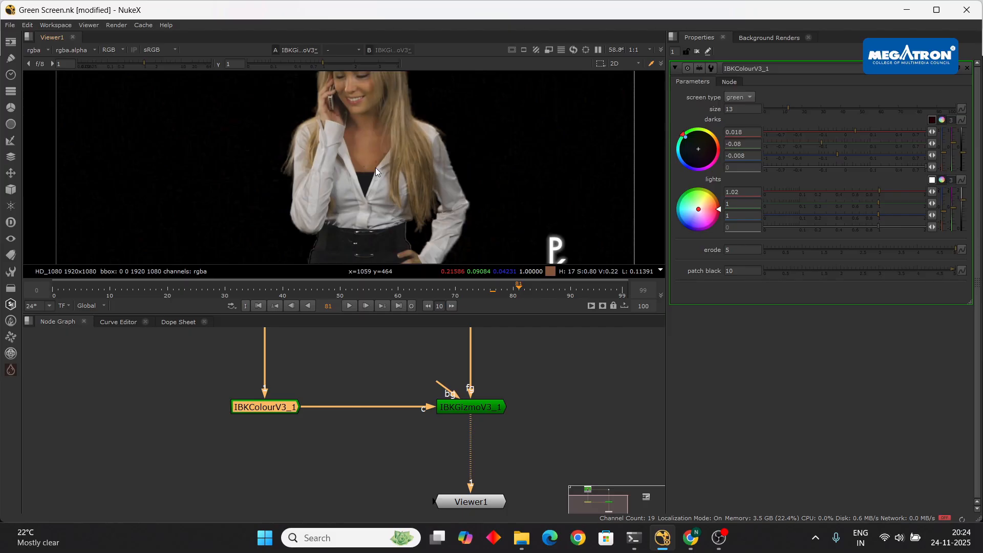
pyautogui.scroll(-4, 408, 199)
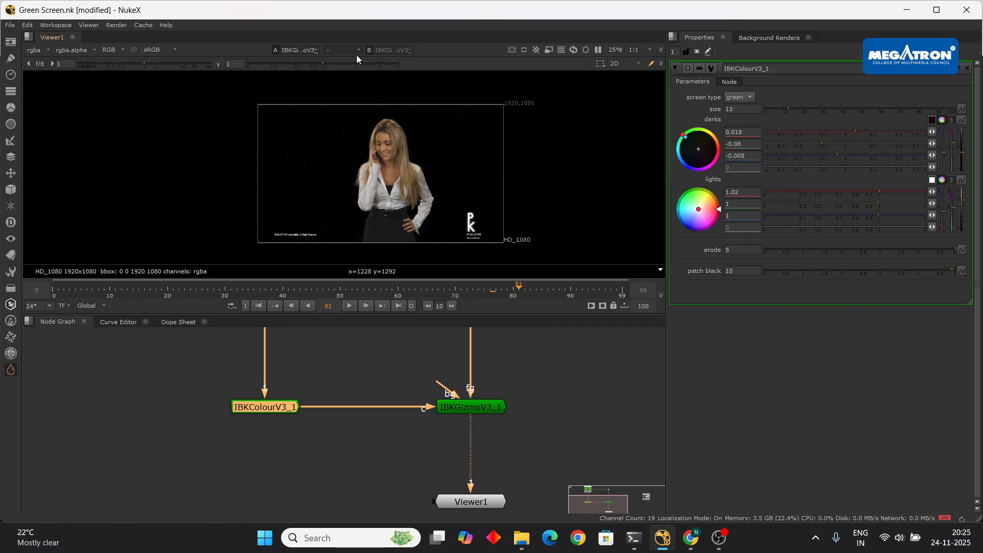
pyautogui.scroll(-4, 520, 342)
pyautogui.moveTo(525, 424); pyautogui.dragTo(517, 423, button='middle')
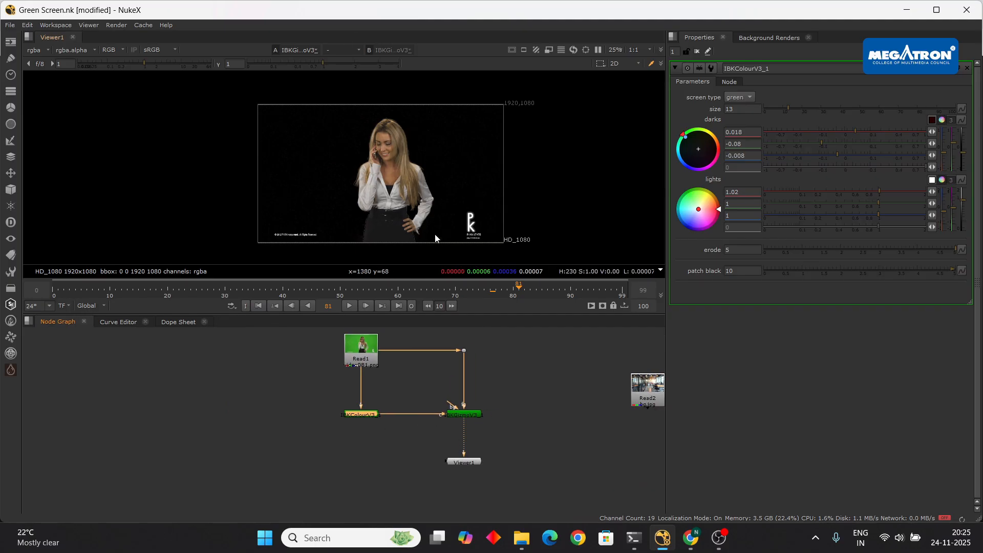
# - View the key's alpha channel and move Viewer1 further down the graph
pyautogui.press('a')
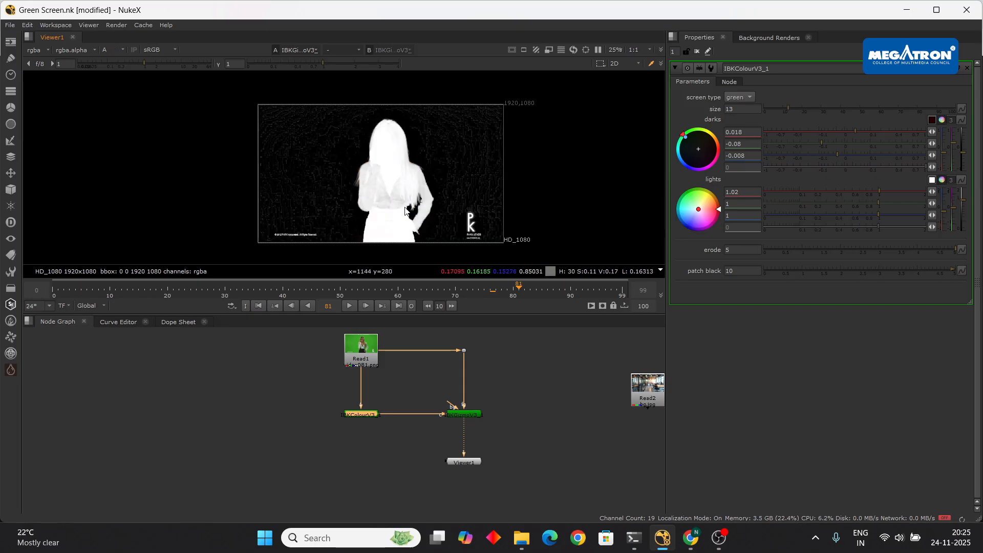
pyautogui.scroll(-2, 405, 211)
pyautogui.scroll(4, 435, 190)
pyautogui.scroll(-3, 461, 153)
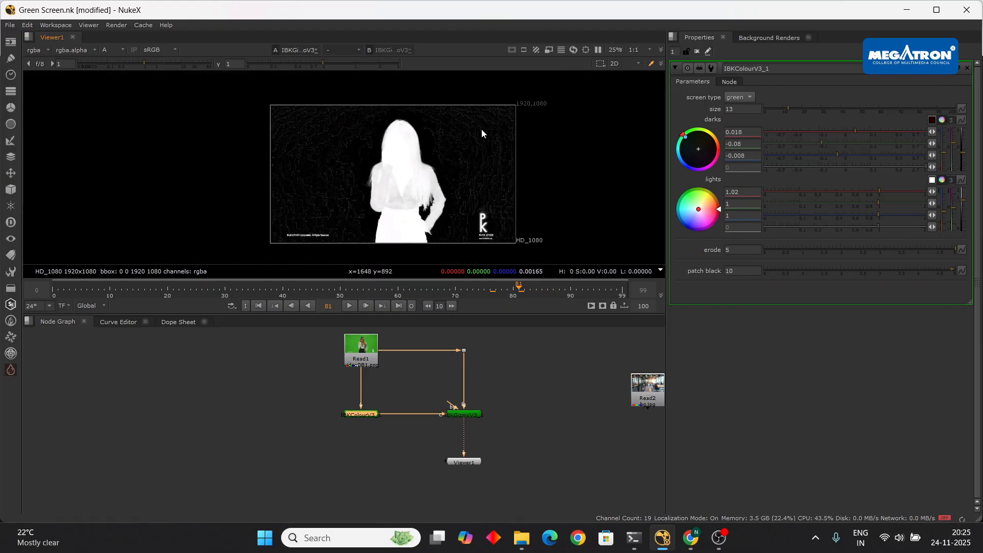
pyautogui.moveTo(464, 462); pyautogui.dragTo(463, 490)
pyautogui.scroll(2, 447, 159)
pyautogui.scroll(-2, 448, 160)
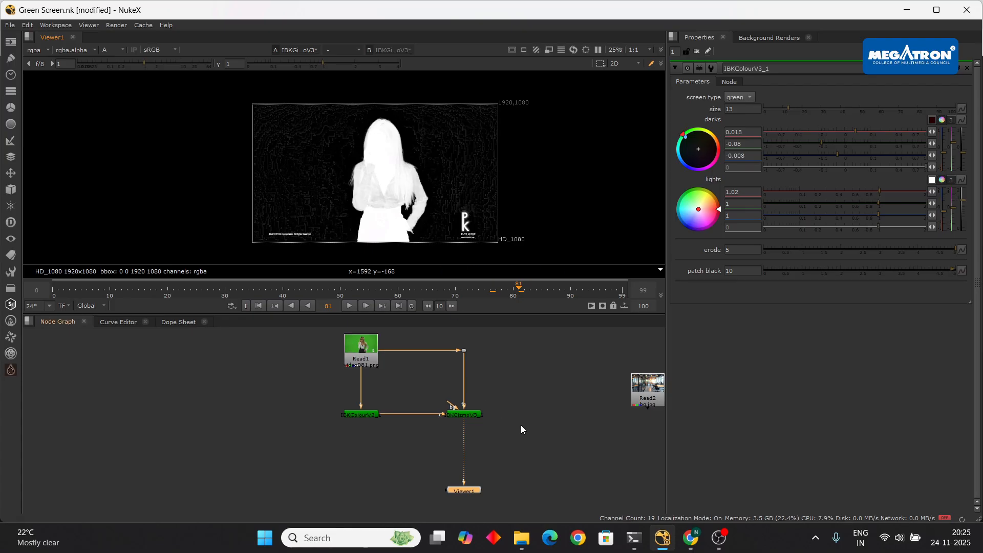
# - Play the clip from frame 81, then check the Google Meet call and return
pyautogui.click(350, 306)
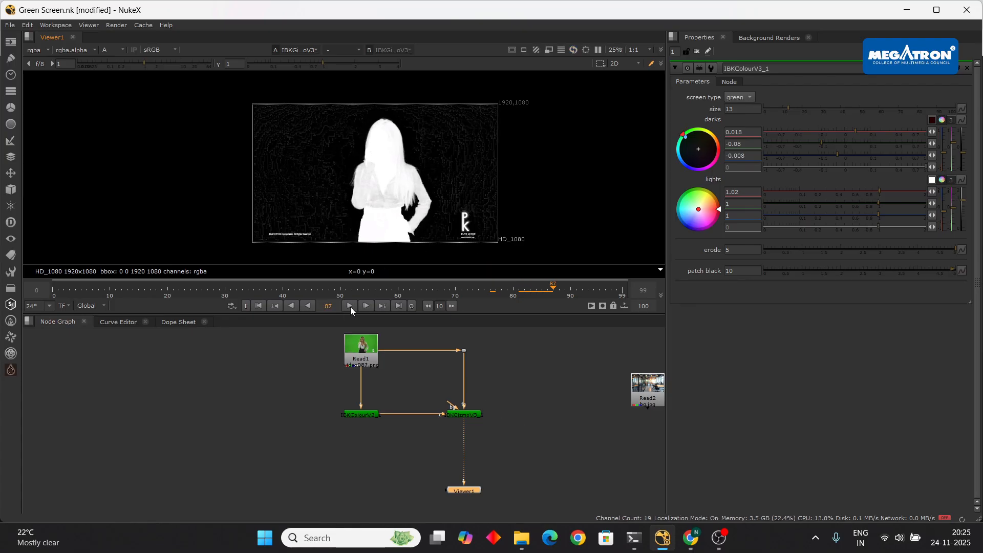
pyautogui.click(665, 541)
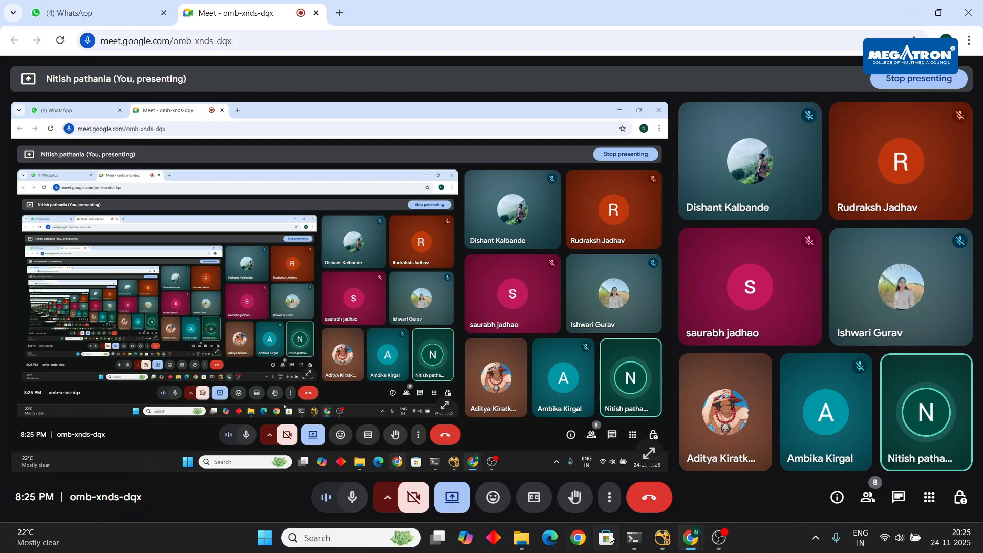
pyautogui.click(661, 538)
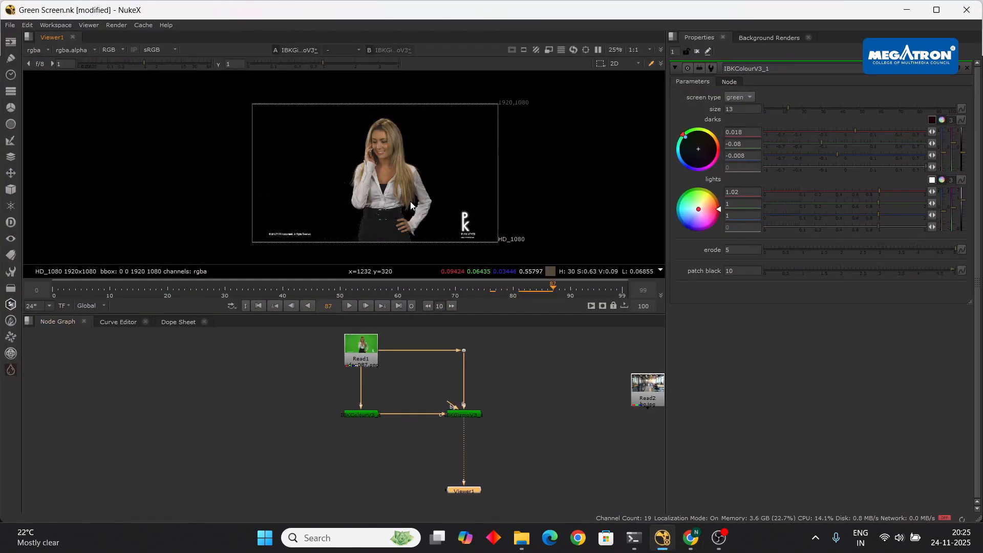
# - Compare alpha and RGB views via the A key and channel list, ending on the alpha matte
pyautogui.press('a')
pyautogui.press('a')
pyautogui.press('a')
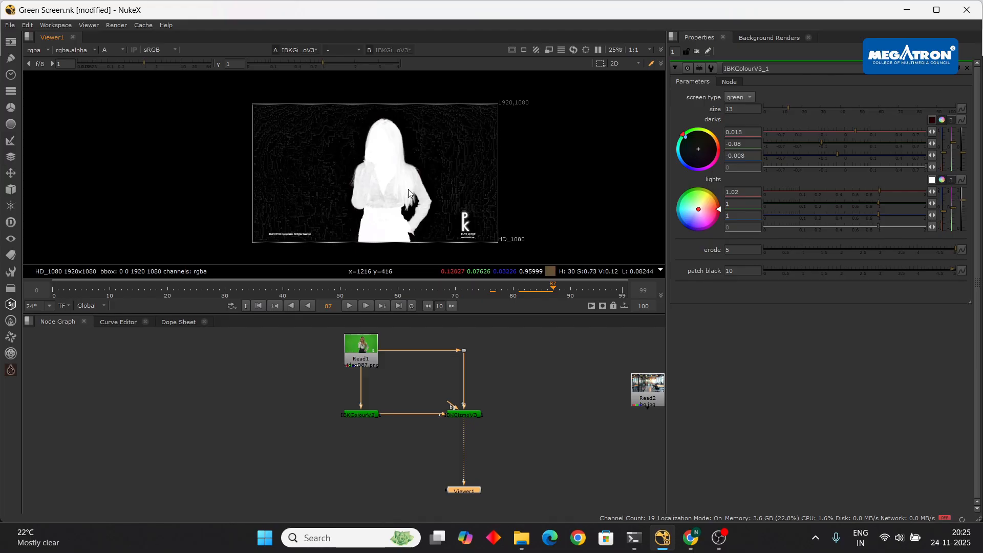
pyautogui.press('a')
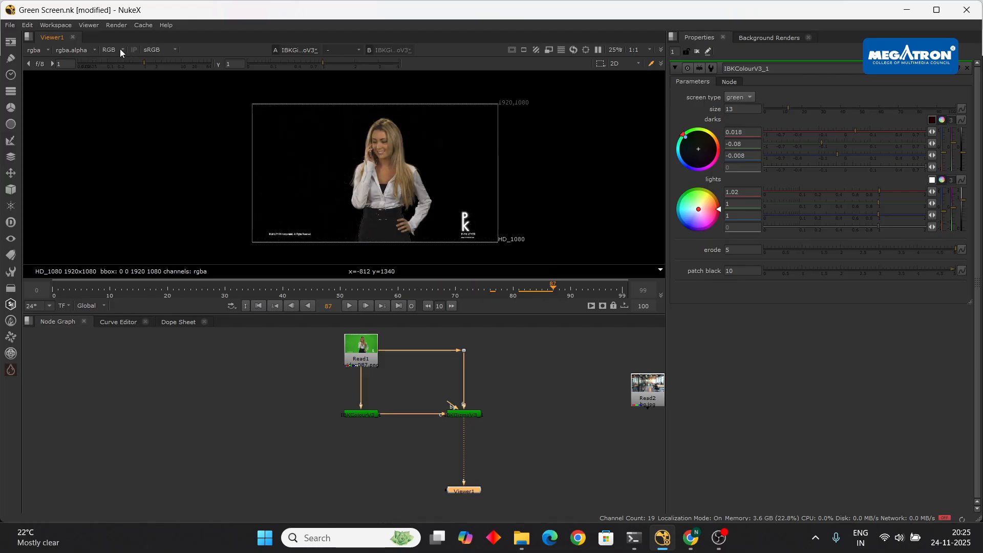
pyautogui.click(119, 50)
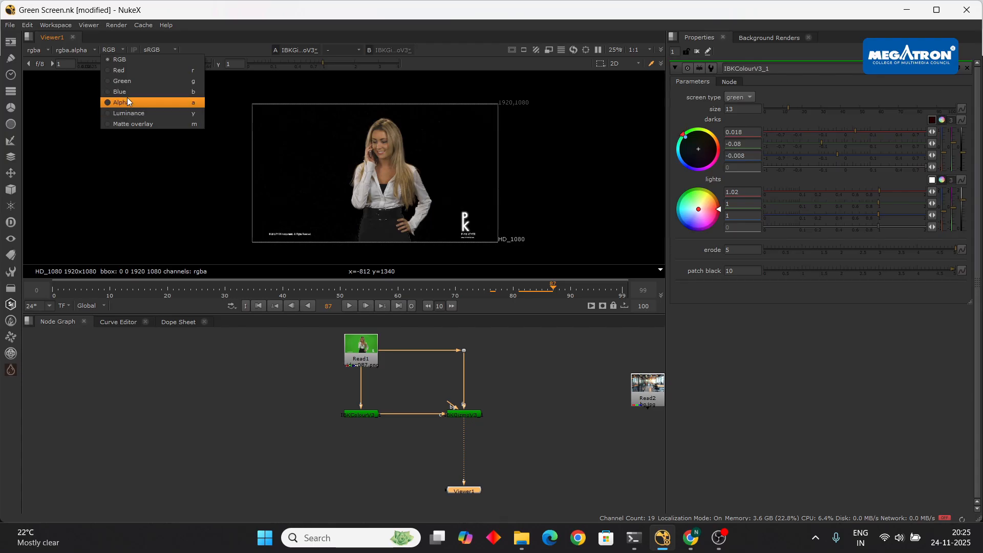
pyautogui.click(128, 101)
pyautogui.click(110, 49)
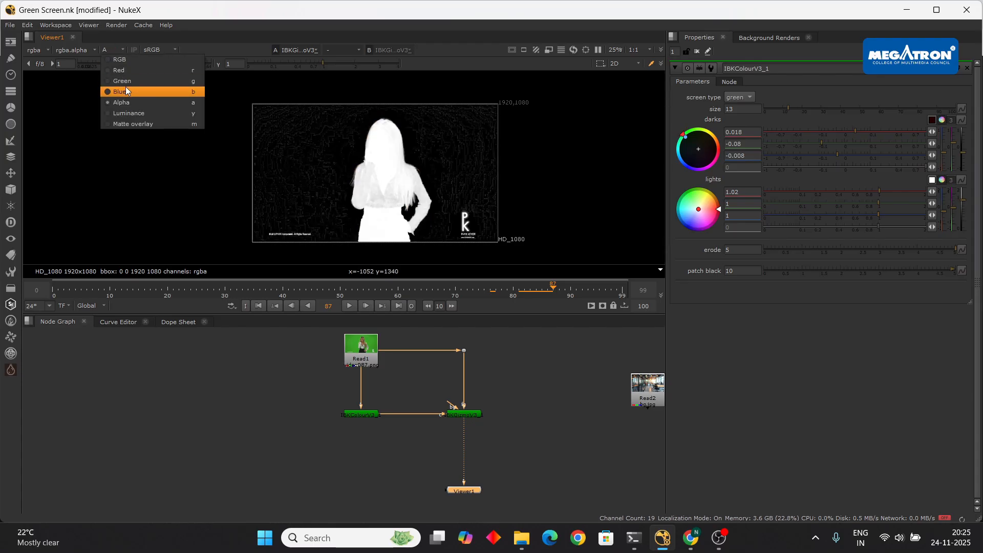
pyautogui.click(127, 62)
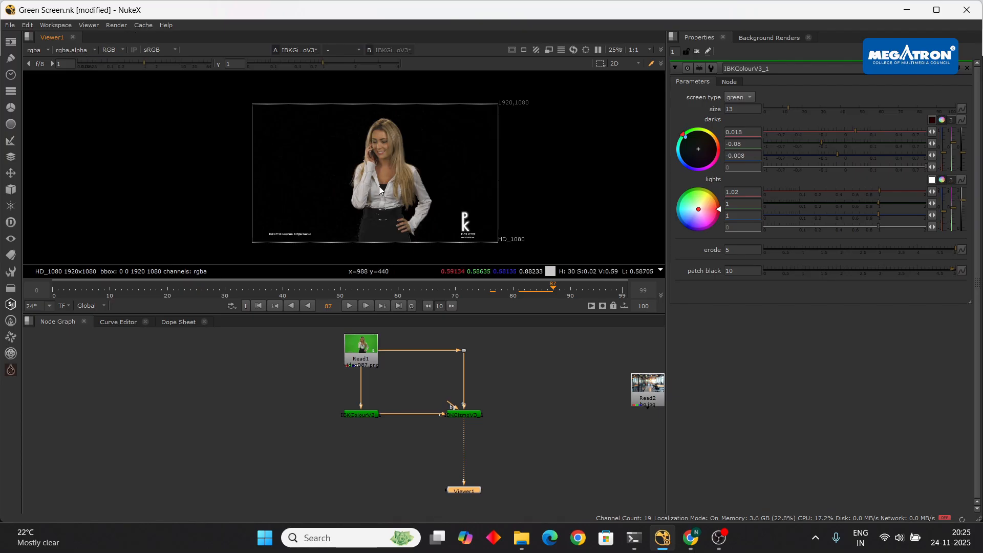
pyautogui.press('a')
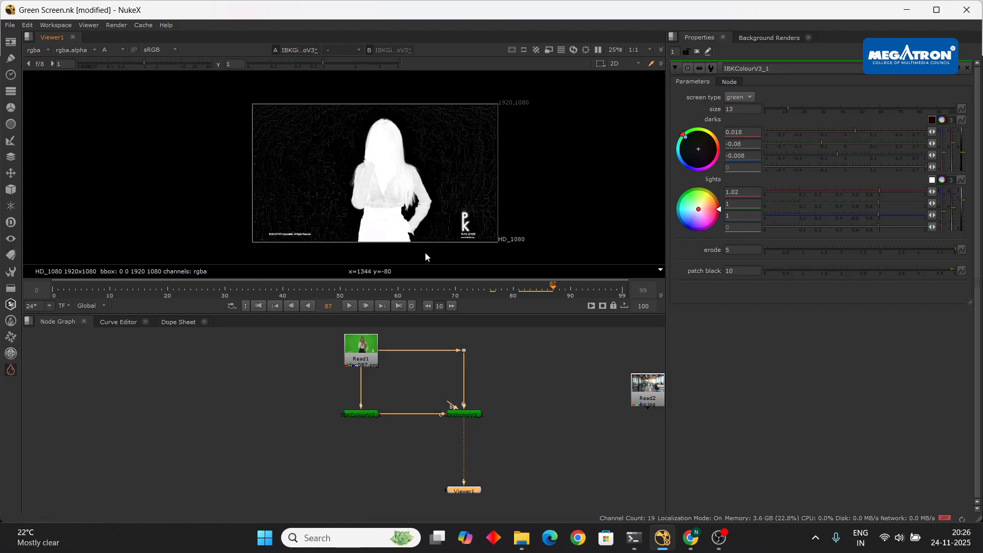
# - Add a Grade node between IBKGizmoV3_1 and Viewer1
pyautogui.scroll(3, 478, 447)
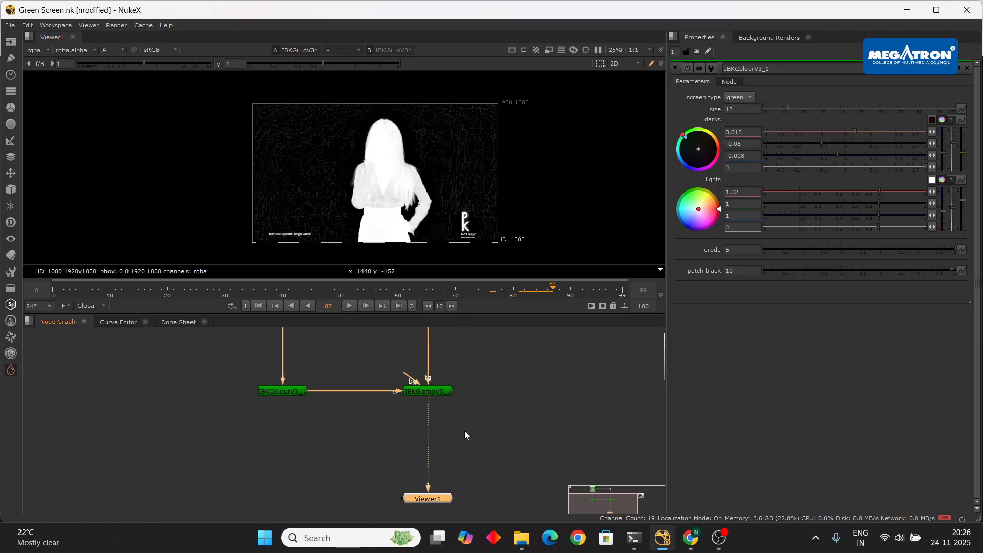
pyautogui.click(501, 421)
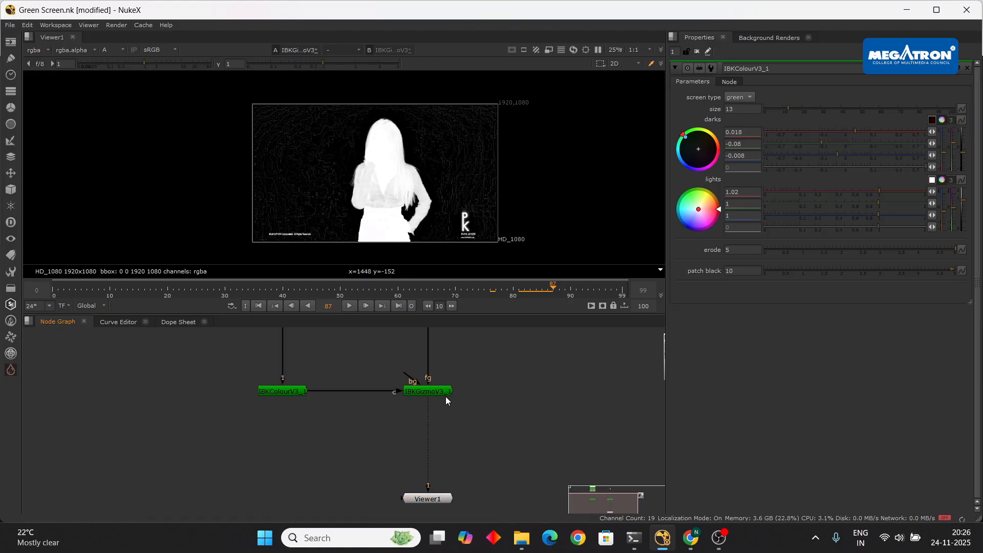
pyautogui.press('Tab')
pyautogui.write('grade')
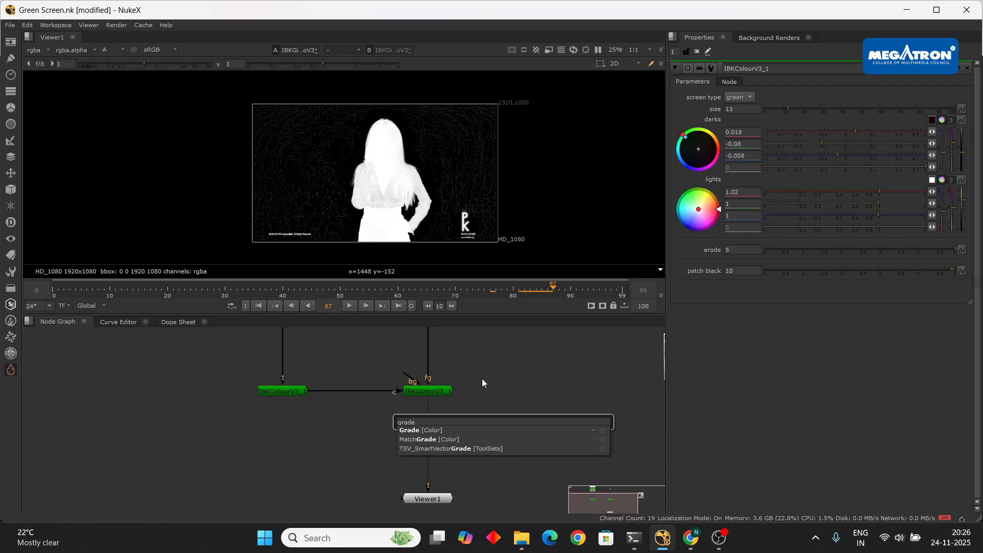
pyautogui.click(442, 430)
pyautogui.click(439, 423)
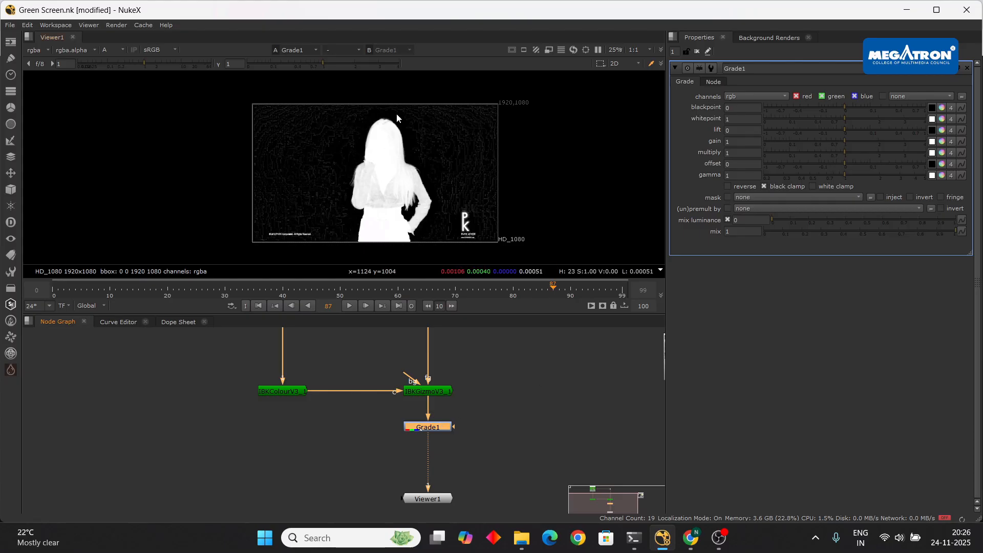
# - Limit Grade1 to the alpha channel and raise its blackpoint to 0.006
pyautogui.click(766, 98)
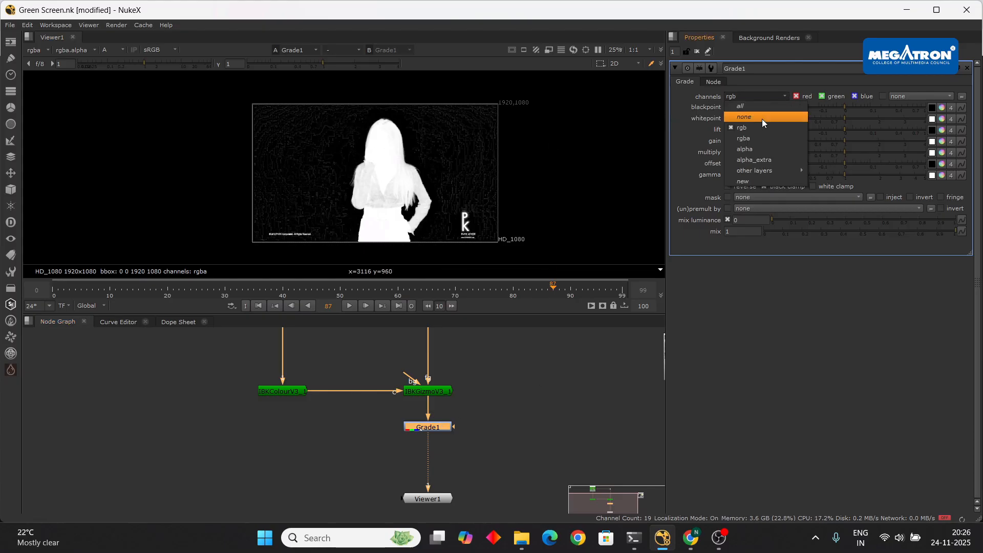
pyautogui.click(761, 149)
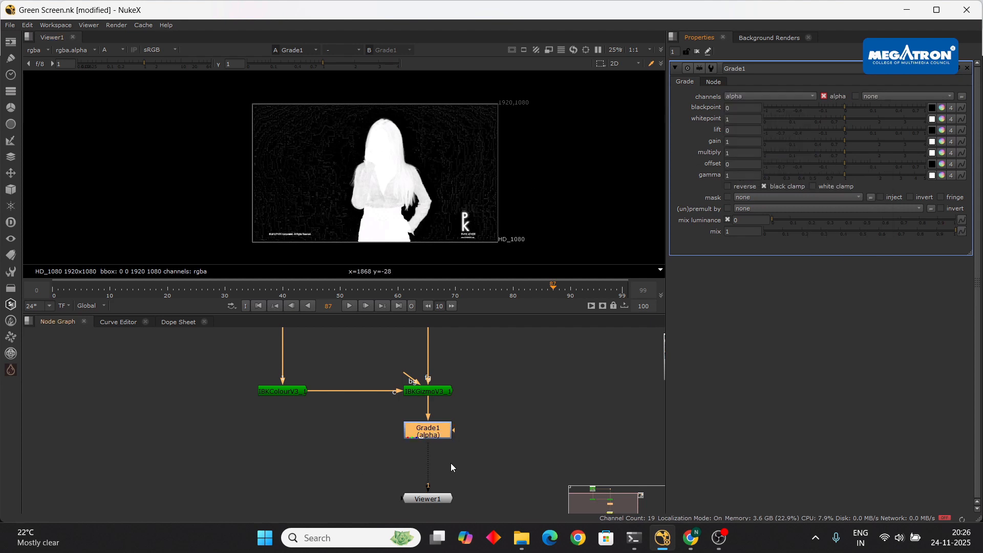
pyautogui.click(845, 104)
pyautogui.moveTo(846, 104); pyautogui.dragTo(850, 103)
pyautogui.scroll(5, 386, 220)
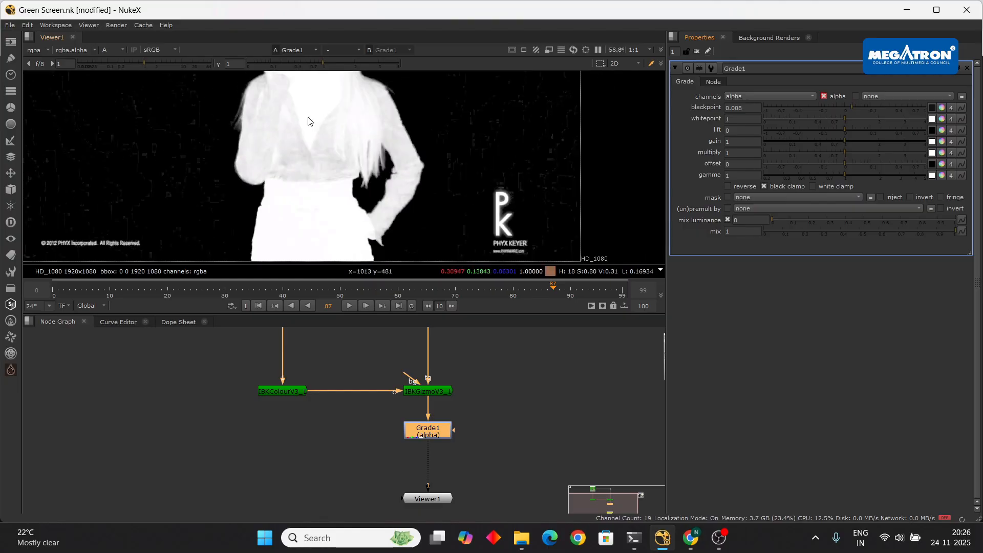
pyautogui.scroll(-5, 358, 225)
pyautogui.scroll(6, 351, 187)
pyautogui.scroll(-2, 361, 177)
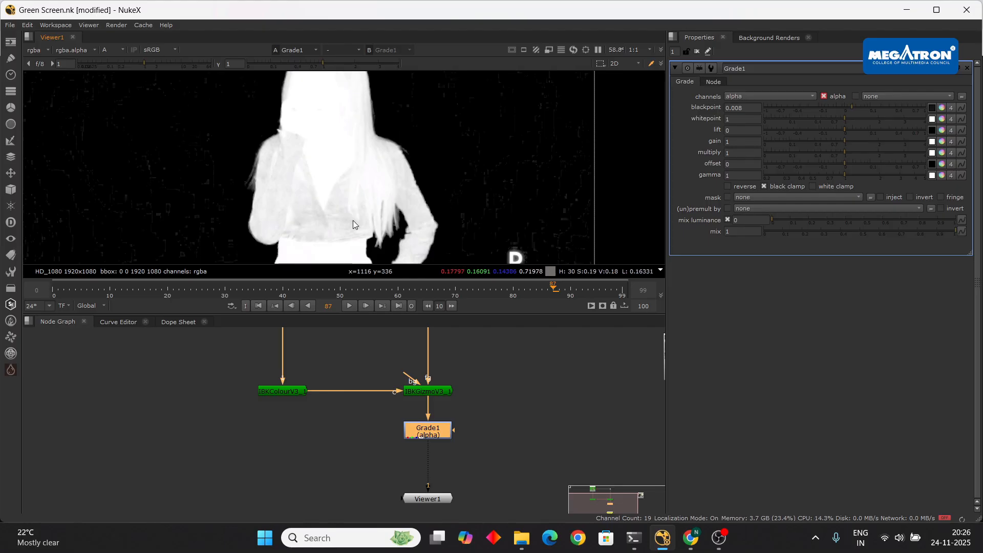
pyautogui.scroll(-2, 358, 205)
pyautogui.scroll(2, 353, 164)
pyautogui.scroll(4, 353, 163)
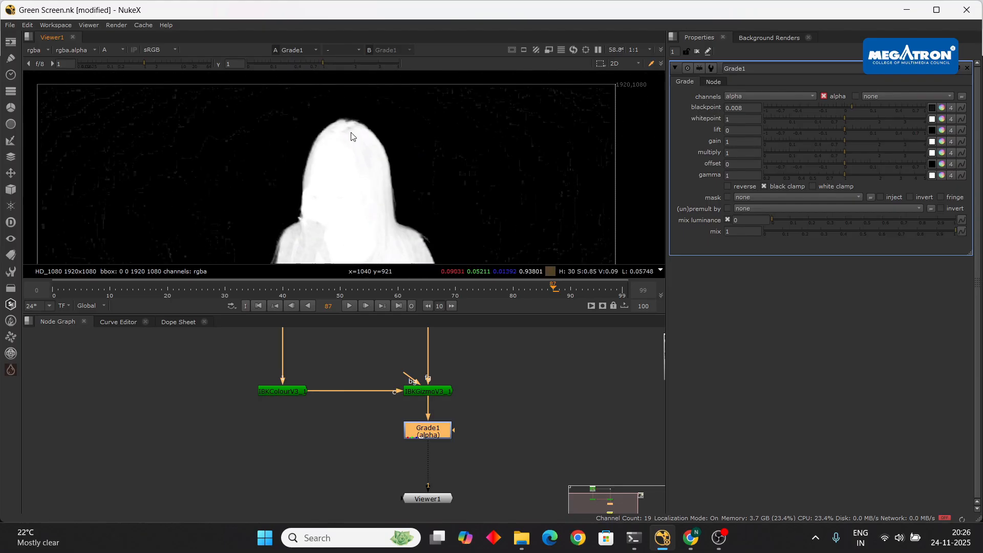
pyautogui.scroll(-4, 351, 134)
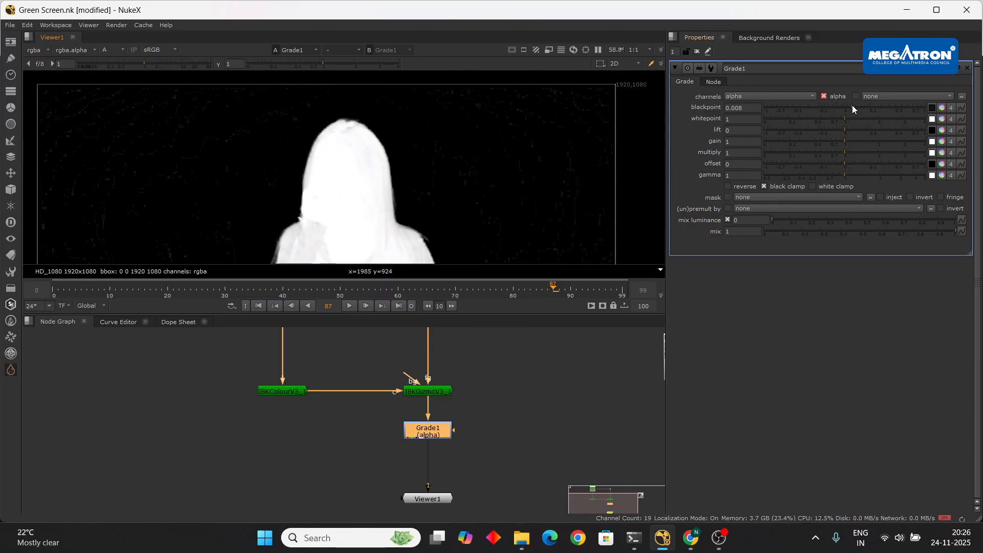
pyautogui.scroll(-3, 431, 117)
# - Try higher blackpoint values while checking the torso, settling on 0.018
pyautogui.moveTo(432, 152); pyautogui.dragTo(414, 107, button='middle')
pyautogui.scroll(7, 331, 160)
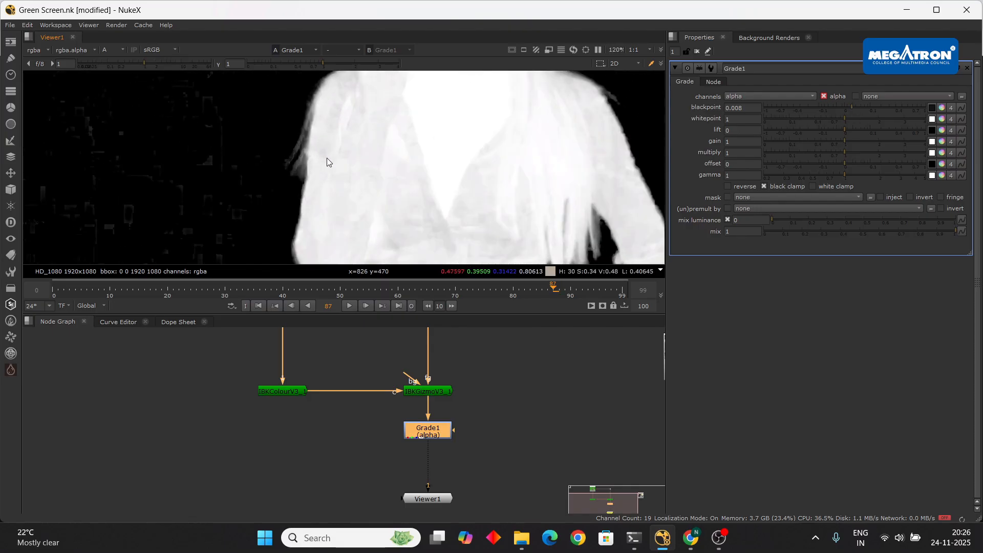
pyautogui.scroll(-4, 328, 158)
pyautogui.moveTo(431, 189); pyautogui.dragTo(422, 182, button='middle')
pyautogui.scroll(4, 423, 184)
pyautogui.moveTo(849, 107); pyautogui.dragTo(893, 108)
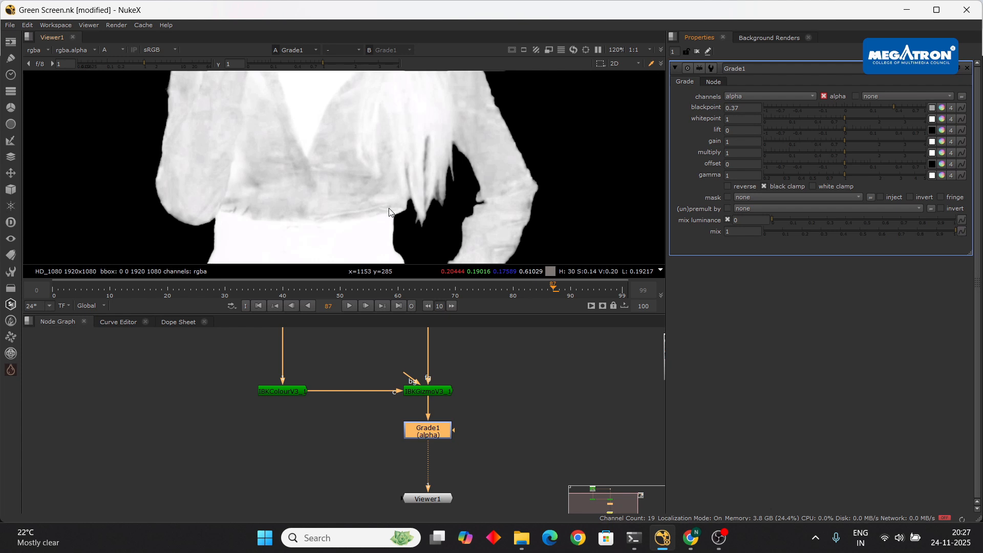
pyautogui.scroll(-5, 487, 192)
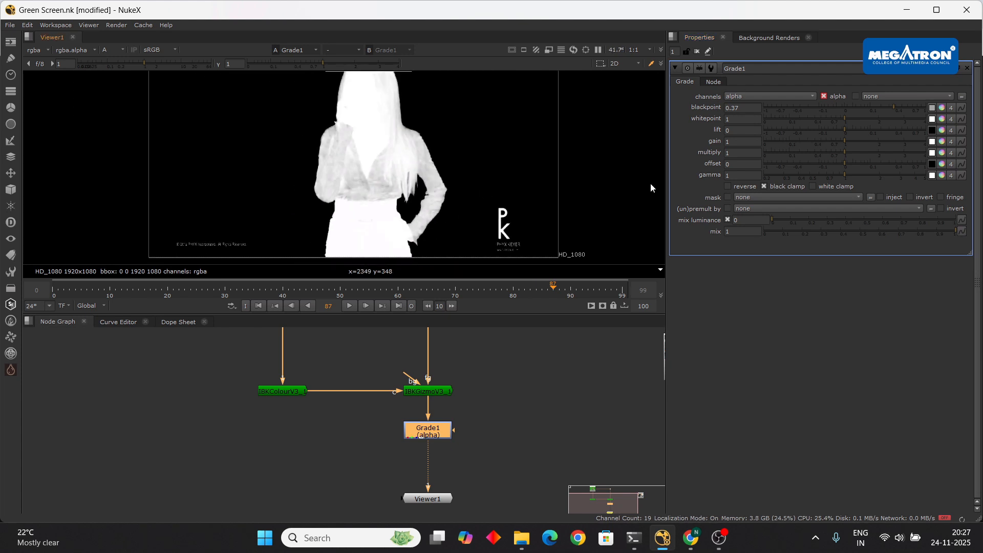
pyautogui.scroll(-2, 641, 224)
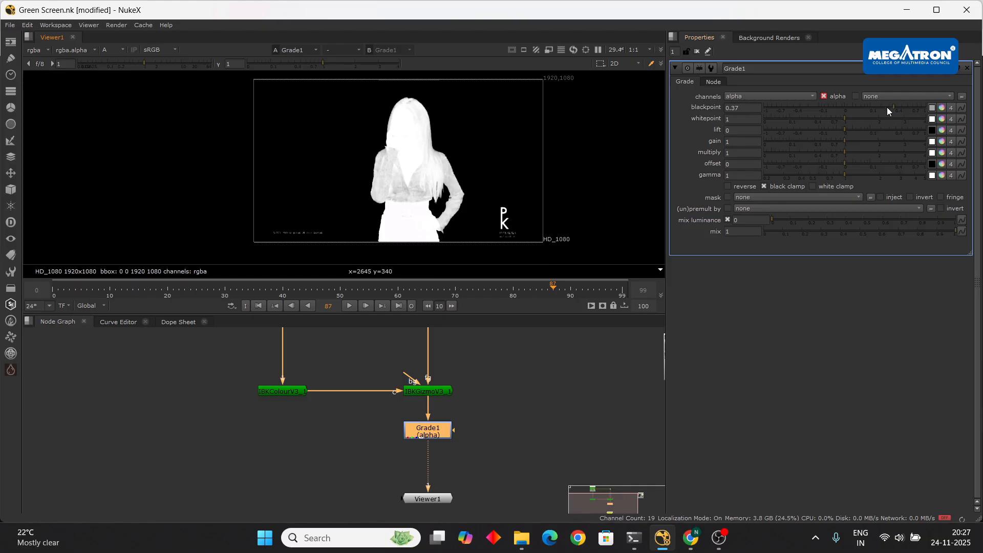
pyautogui.moveTo(893, 106); pyautogui.dragTo(877, 106)
pyautogui.scroll(5, 462, 204)
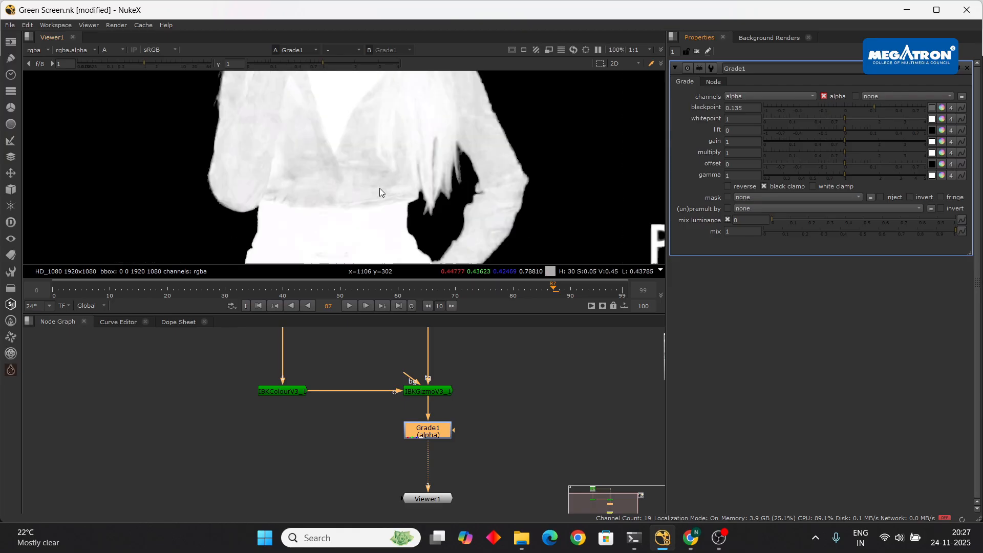
pyautogui.moveTo(876, 103); pyautogui.dragTo(855, 106)
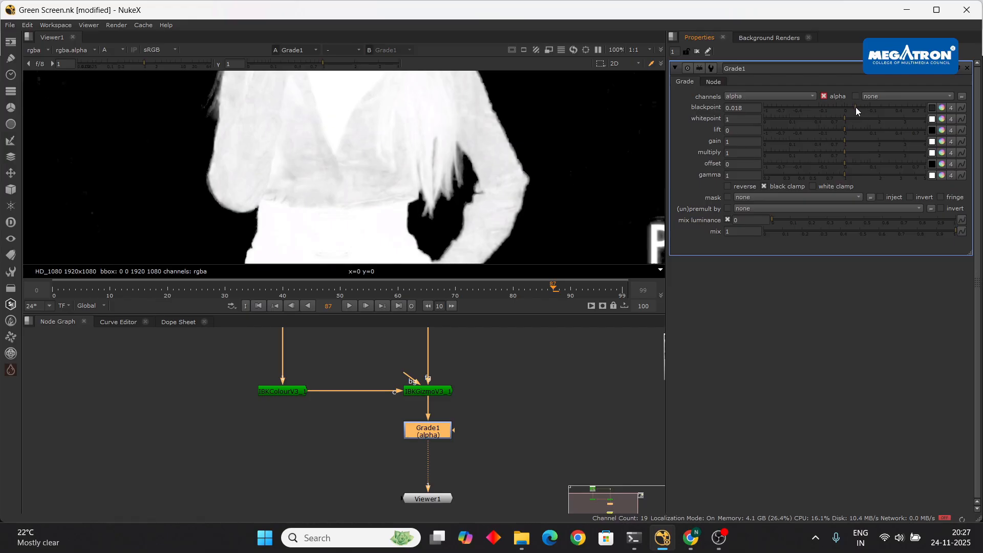
pyautogui.moveTo(690, 538)
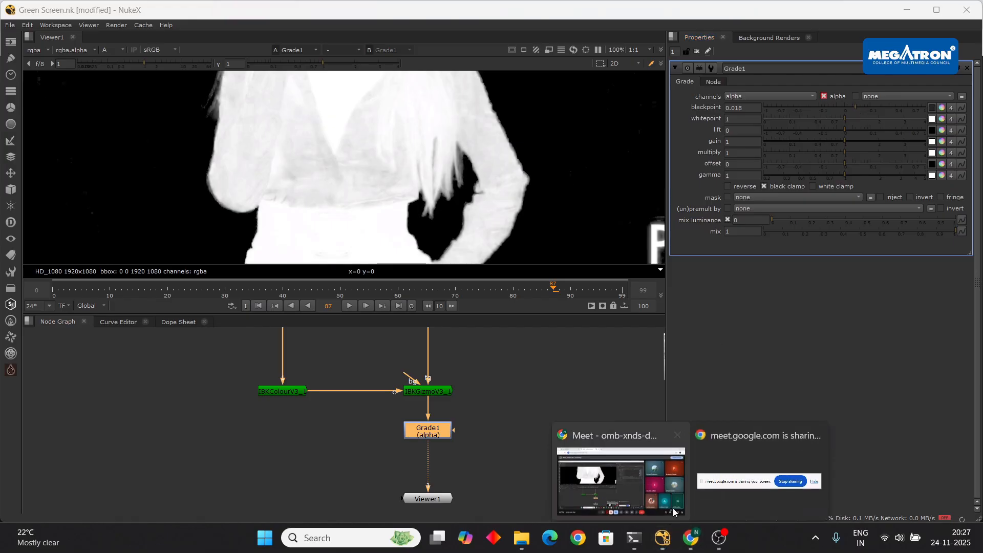
pyautogui.click(788, 448)
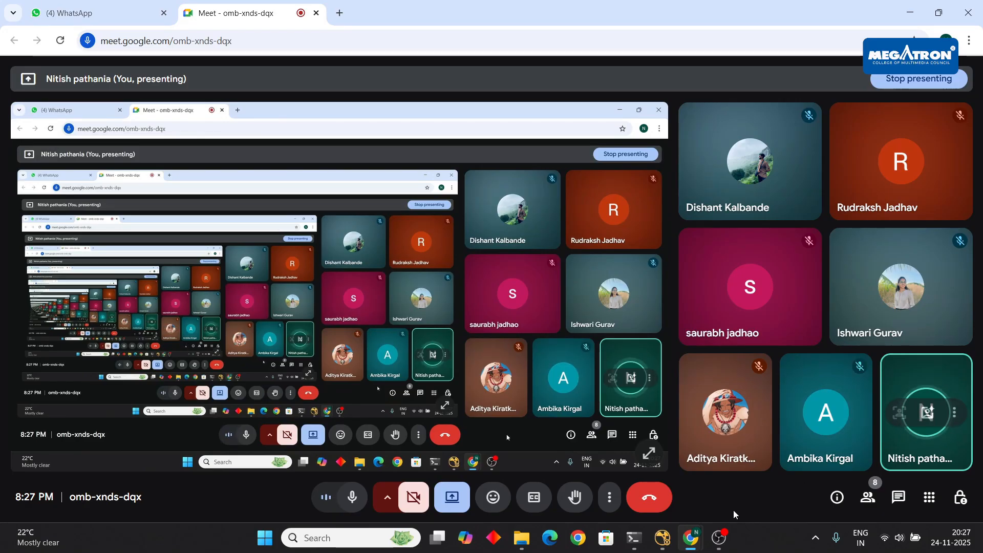
pyautogui.click(662, 540)
# - Lower the Grade1 alpha blackpoint to 0.008
pyautogui.scroll(-1, 464, 395)
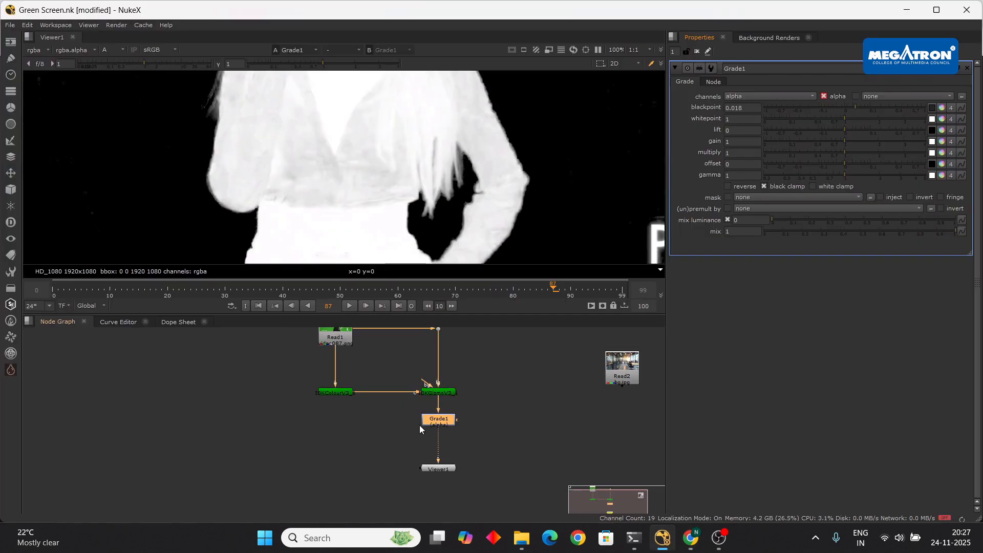
pyautogui.scroll(-3, 524, 174)
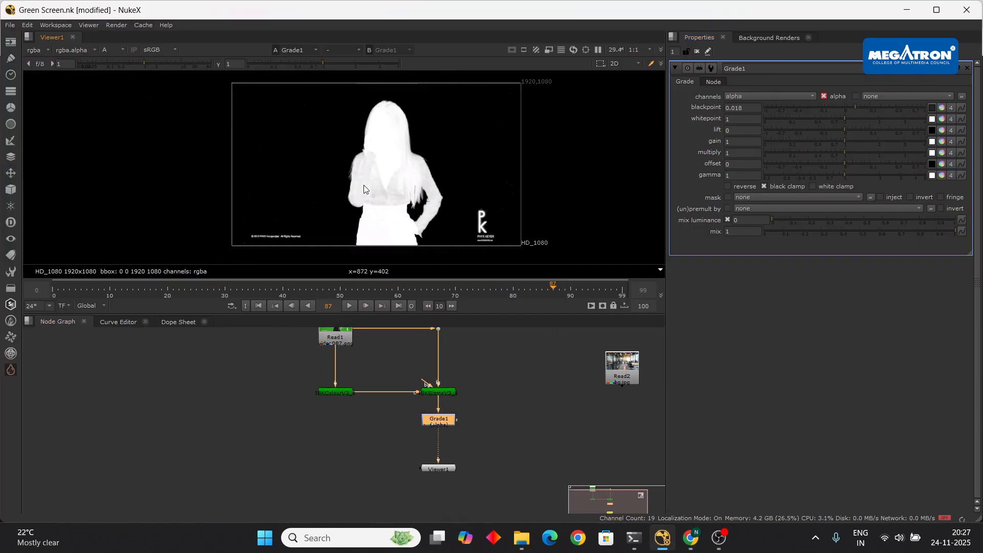
pyautogui.scroll(2, 234, 151)
pyautogui.scroll(-1, 257, 152)
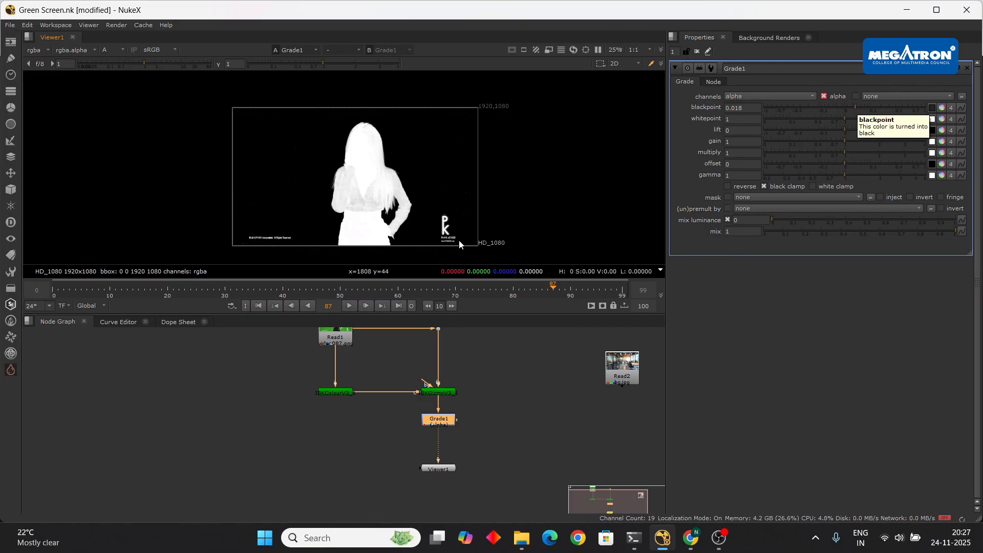
pyautogui.scroll(2, 394, 168)
pyautogui.scroll(-1, 409, 178)
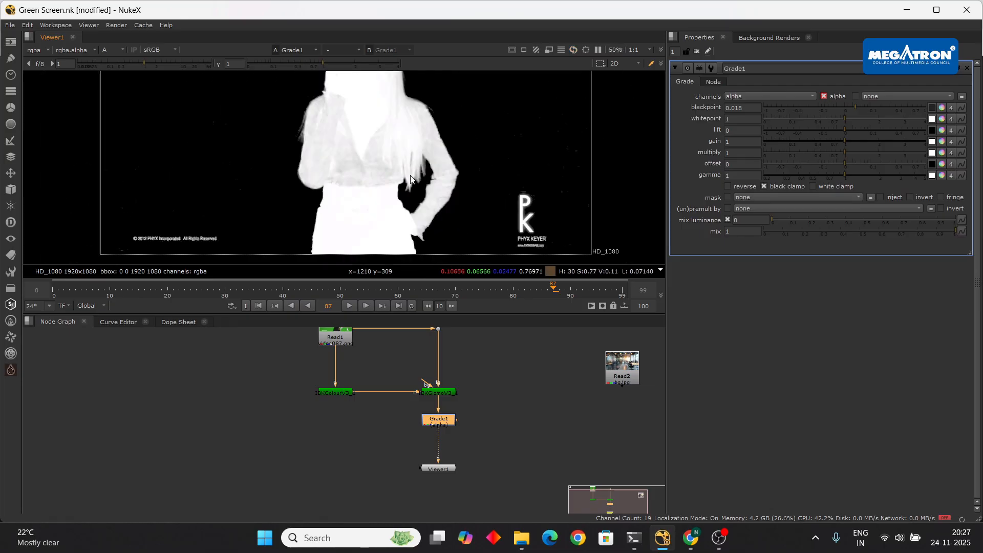
pyautogui.scroll(2, 308, 113)
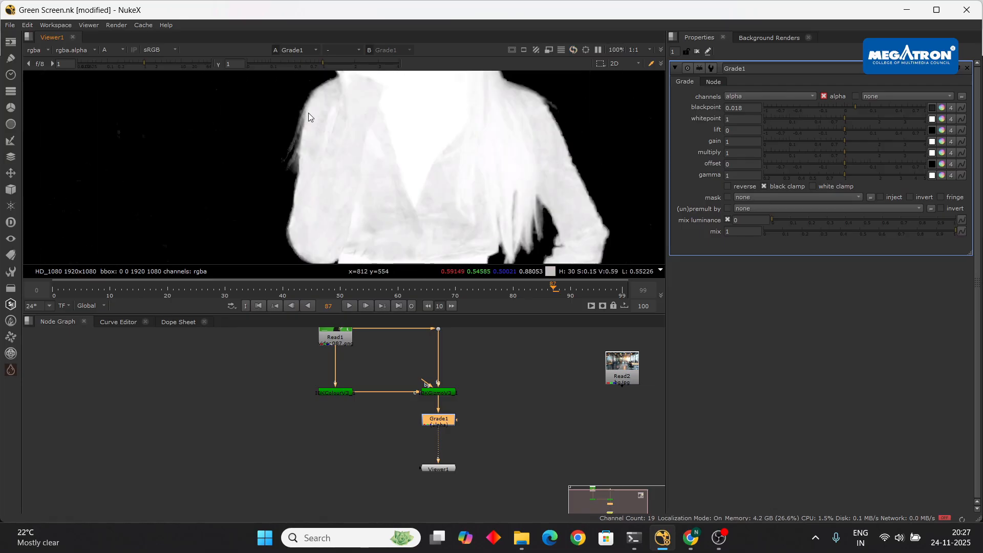
pyautogui.moveTo(873, 108); pyautogui.dragTo(852, 103)
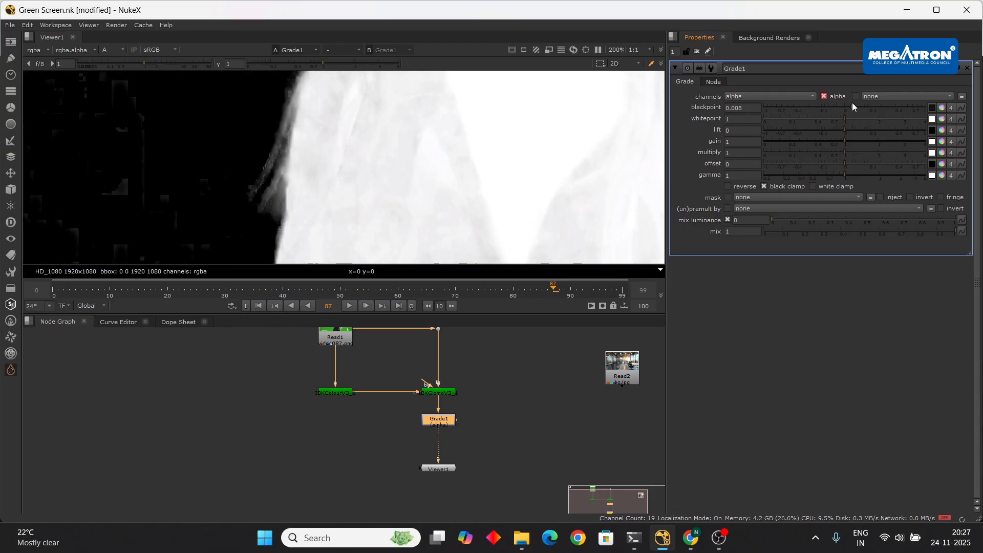
# - Move Viewer1 slightly lower in the graph and clear the selection
pyautogui.scroll(-8, 367, 202)
pyautogui.scroll(4, 358, 170)
pyautogui.scroll(-5, 389, 215)
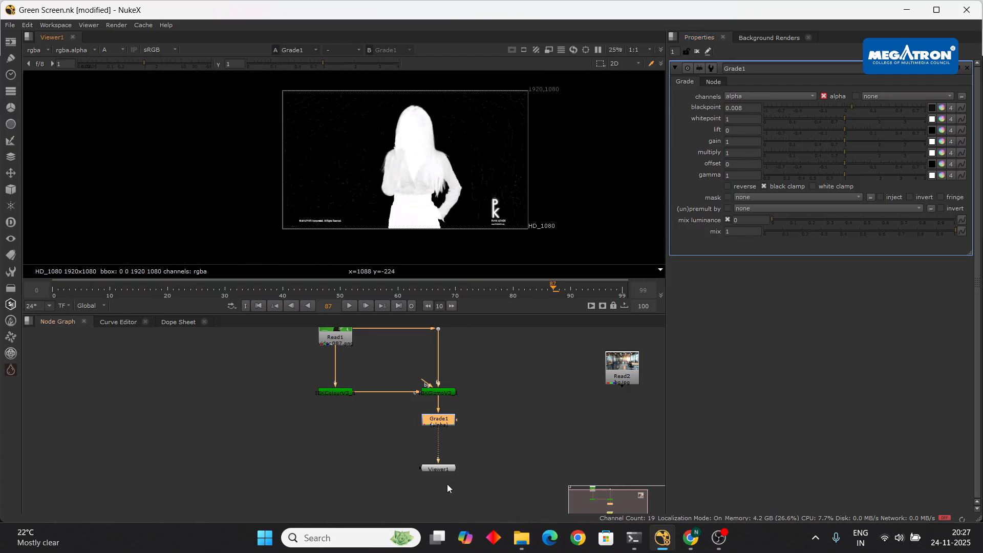
pyautogui.moveTo(447, 469); pyautogui.dragTo(447, 480)
pyautogui.click(540, 428)
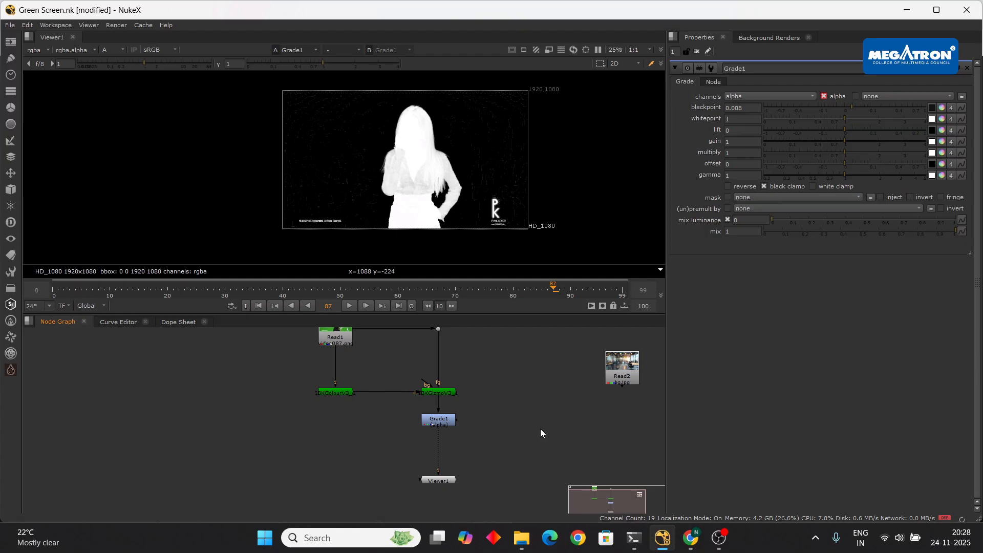
# - Add a ColorLookup node via the 'colorl' node search, then switch to the Google Meet call
pyautogui.press('Tab')
pyautogui.write('colo')
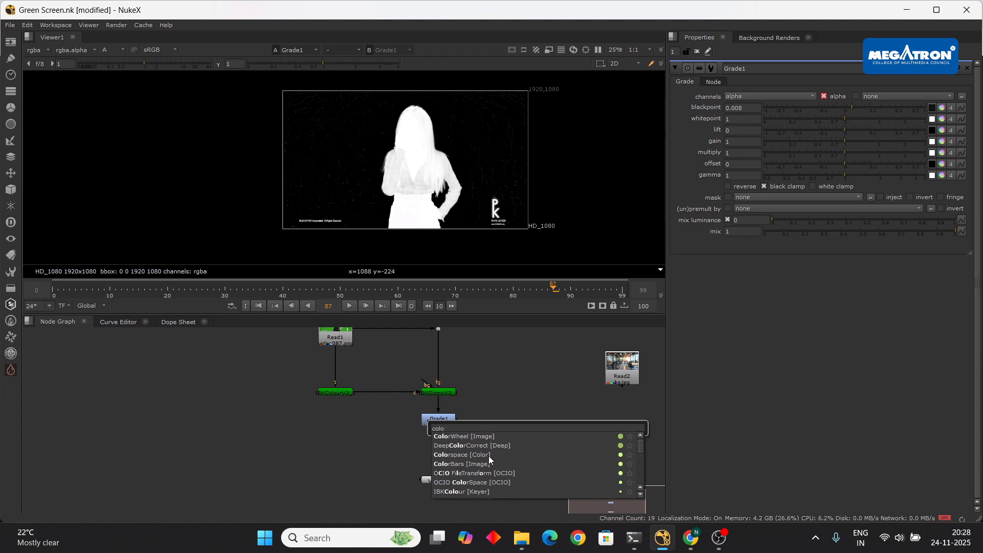
pyautogui.write('rl')
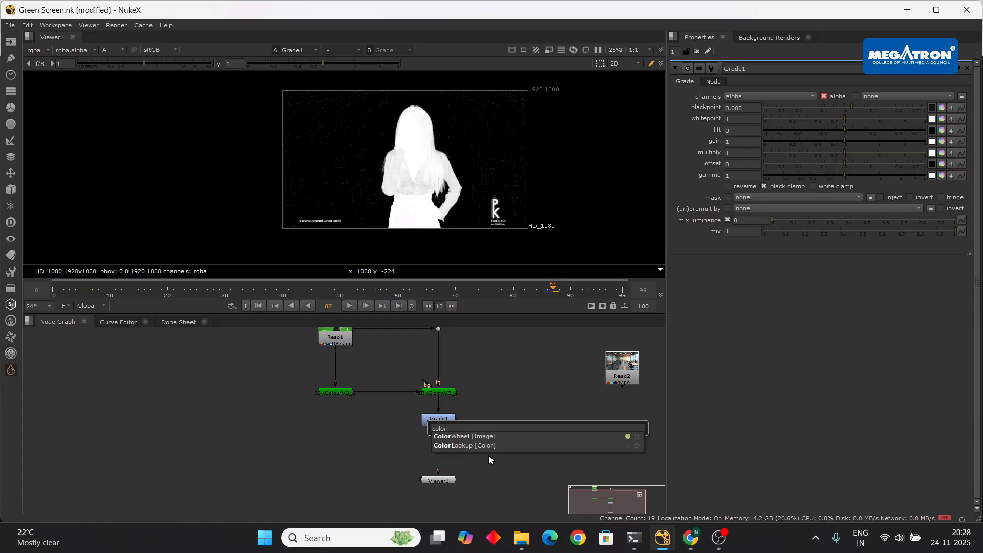
pyautogui.click(496, 444)
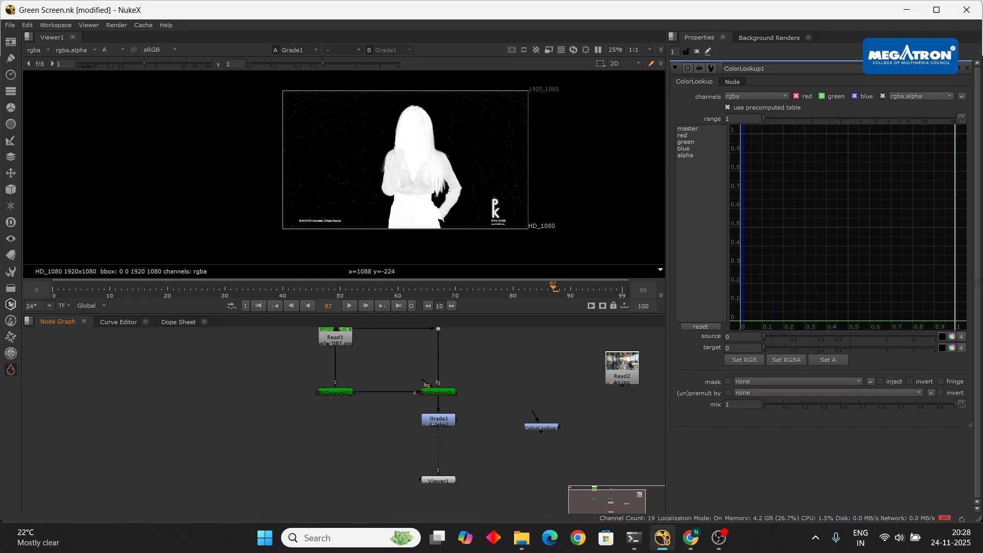
pyautogui.moveTo(690, 537)
pyautogui.click(604, 481)
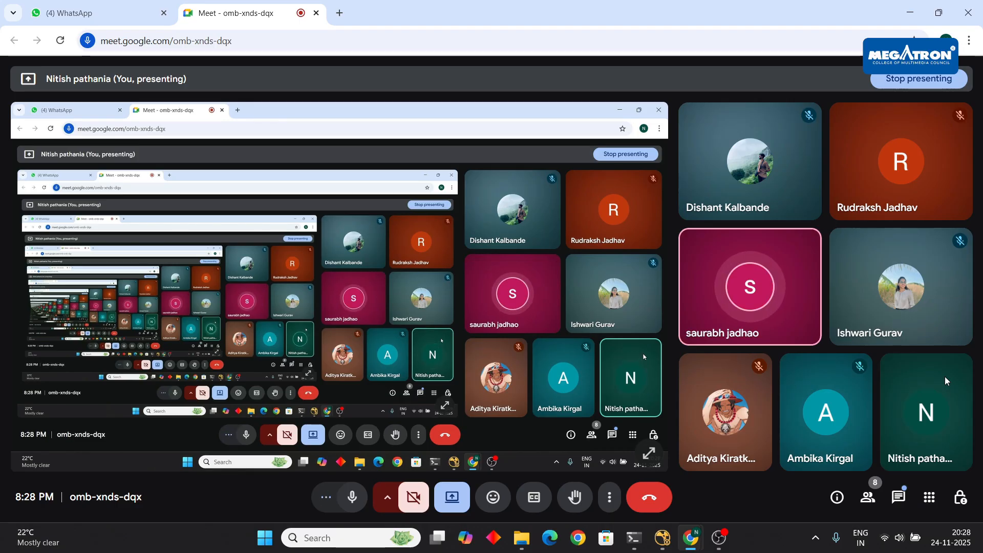
# - Return from the Google Meet call to the NukeX project
pyautogui.click(662, 537)
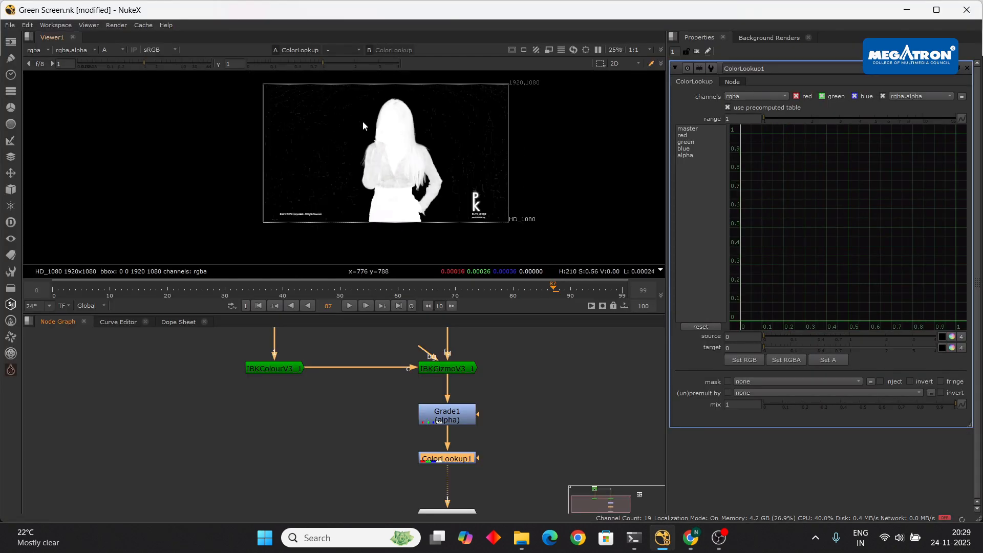
# - Show only the alpha curve and add a point bending it downward
pyautogui.scroll(1, 303, 127)
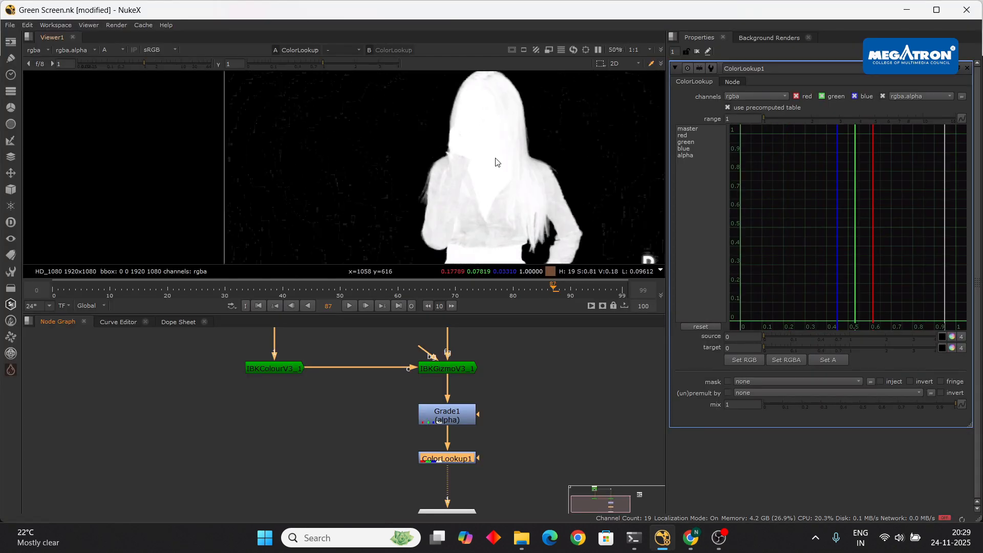
pyautogui.click(696, 155)
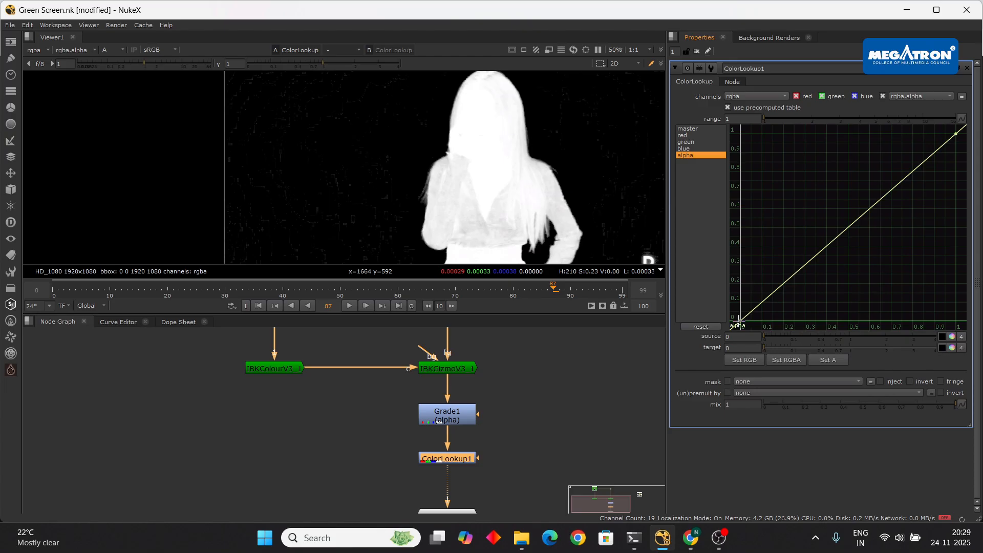
pyautogui.scroll(-2, 324, 196)
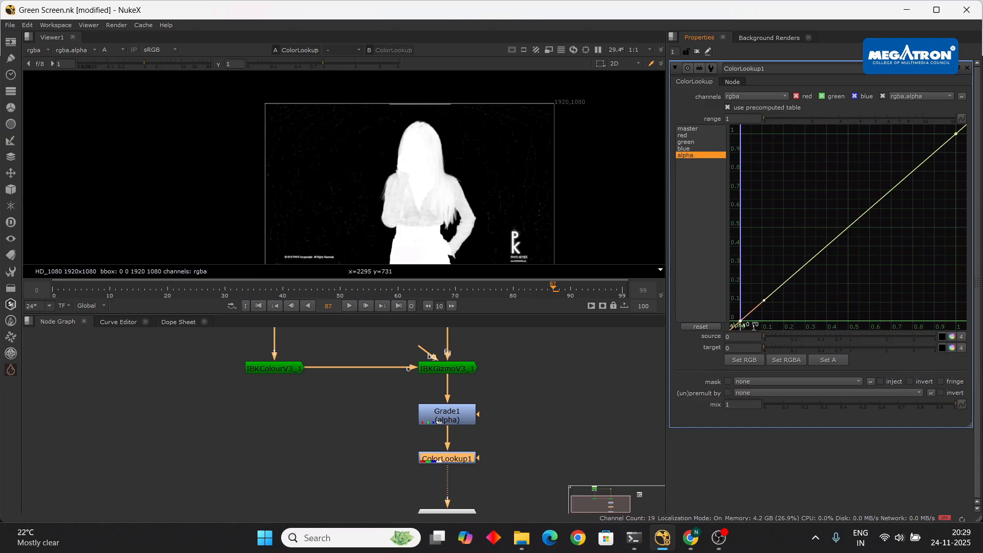
pyautogui.moveTo(763, 300); pyautogui.dragTo(766, 309)
pyautogui.scroll(4, 336, 191)
pyautogui.scroll(-2, 336, 191)
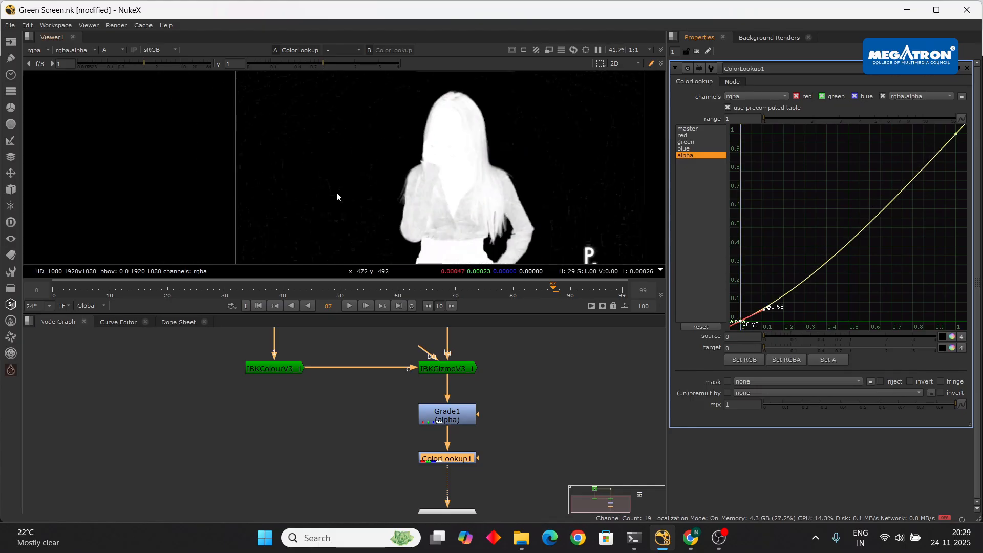
pyautogui.scroll(2, 457, 226)
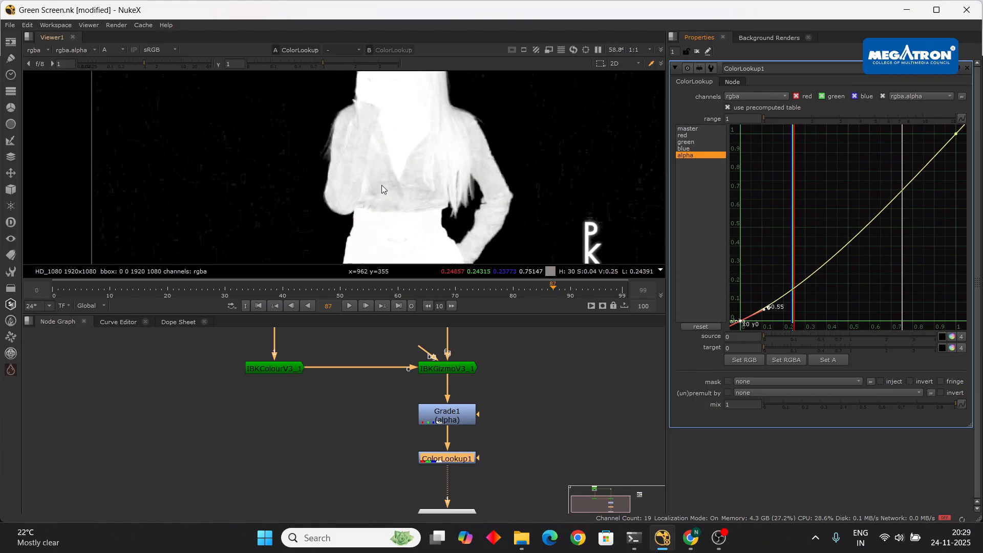
pyautogui.scroll(2, 382, 186)
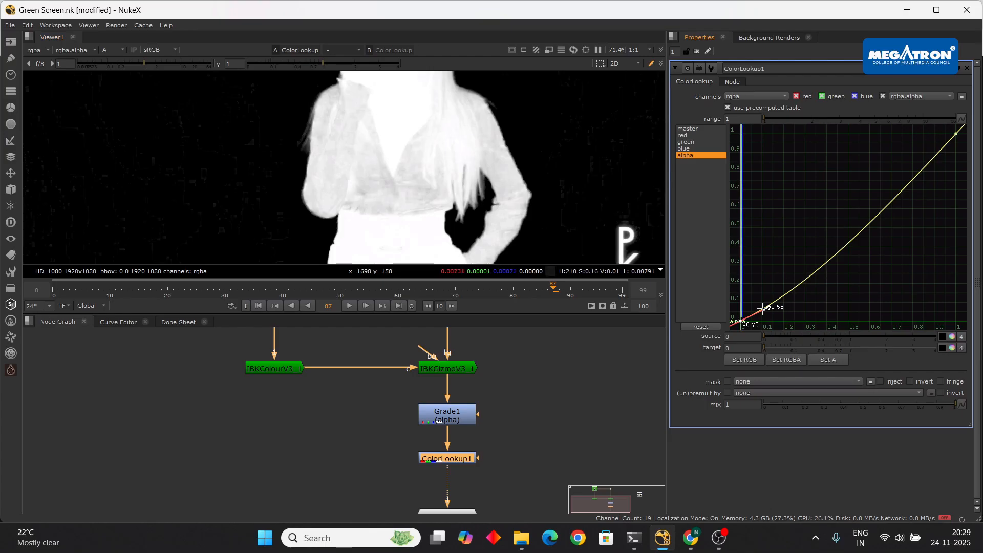
# - Nudge the low alpha curve point and select the curve's top-right endpoint
pyautogui.moveTo(763, 308); pyautogui.dragTo(767, 311)
pyautogui.scroll(-2, 410, 182)
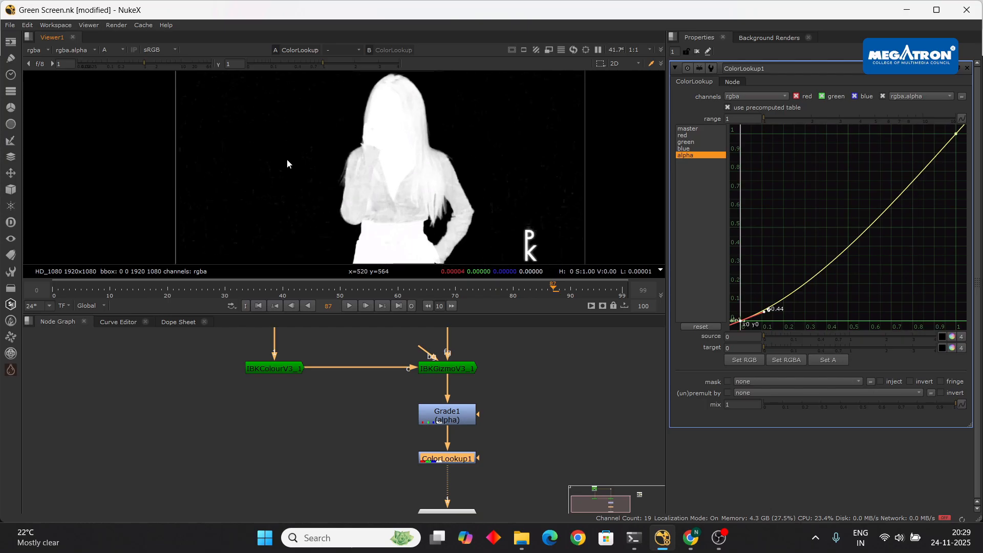
pyautogui.scroll(-2, 287, 163)
pyautogui.scroll(3, 324, 174)
pyautogui.scroll(-1, 327, 174)
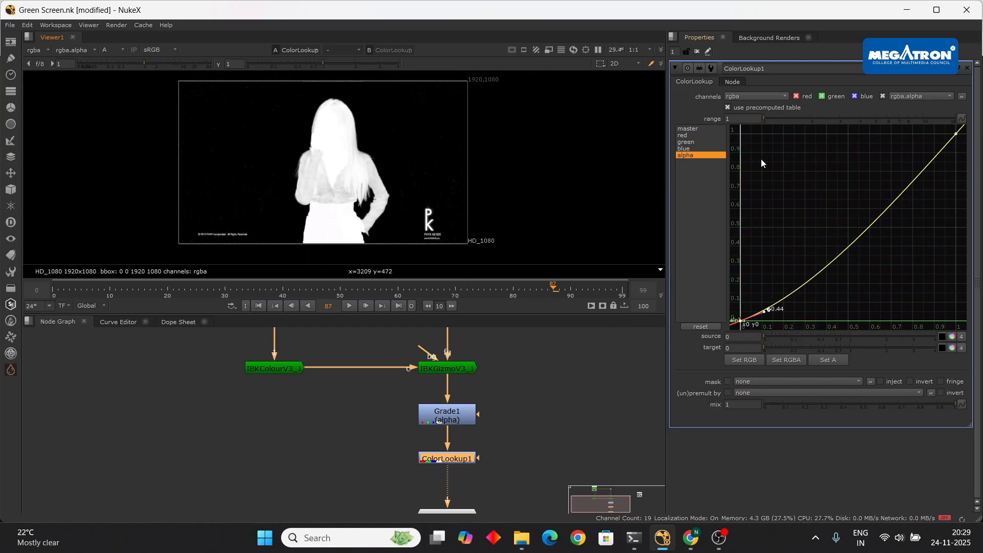
pyautogui.click(955, 135)
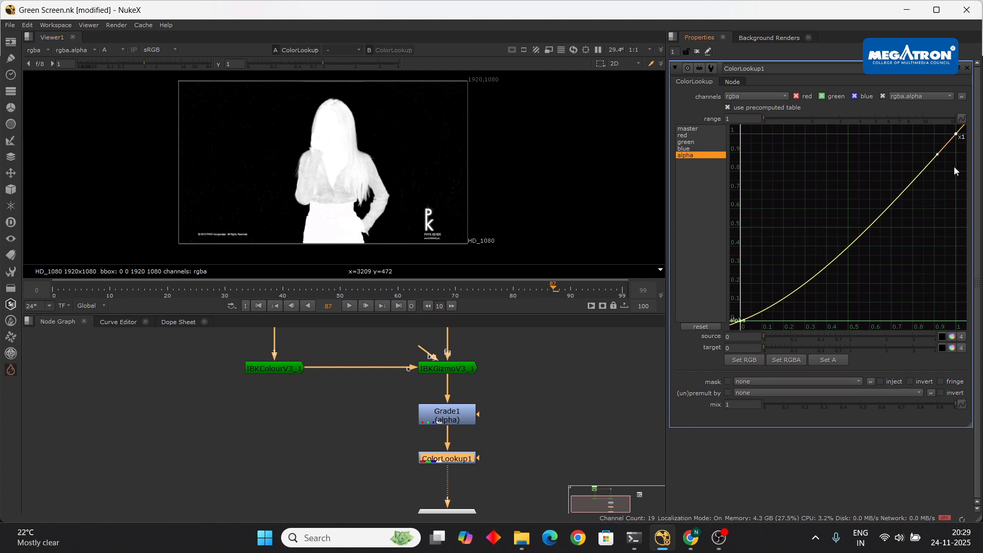
# - Bend the ColorLookup1 alpha curve into an S-shape with a flattened top shoulder
pyautogui.moveTo(937, 154); pyautogui.dragTo(825, 157)
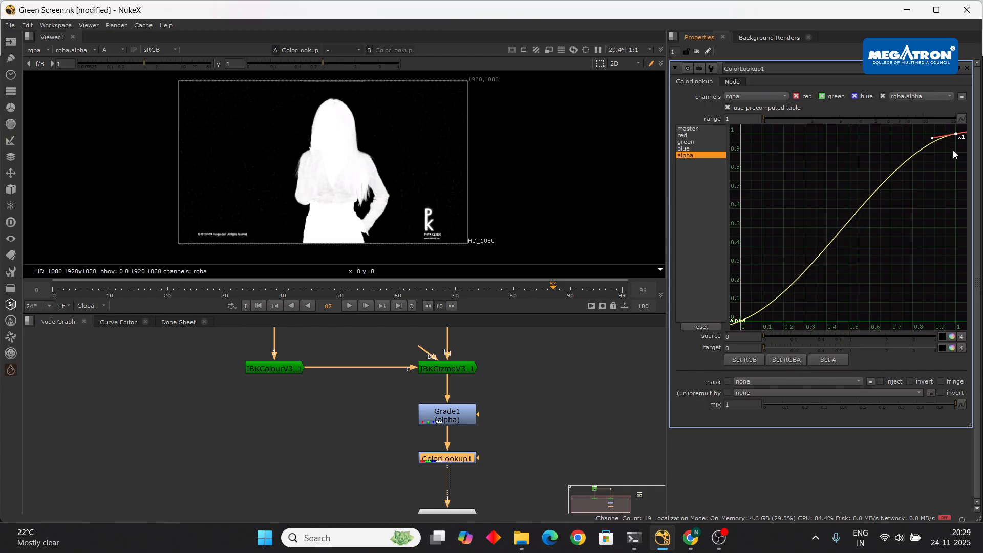
pyautogui.moveTo(932, 137)
pyautogui.mouseDown()
pyautogui.moveTo(907, 147)
pyautogui.moveTo(904, 136)
pyautogui.moveTo(916, 134)
pyautogui.mouseUp()
pyautogui.scroll(5, 339, 178)
pyautogui.scroll(-4, 340, 179)
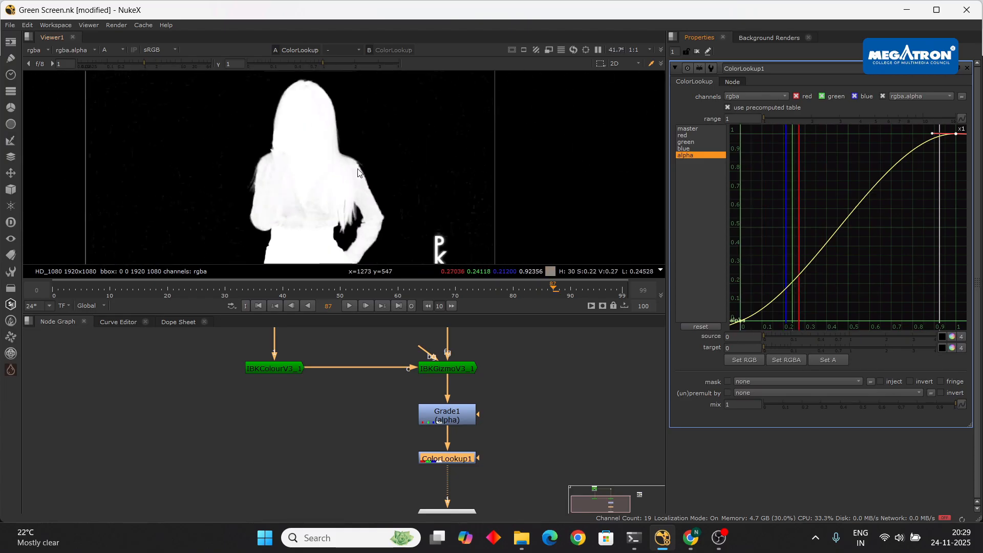
pyautogui.scroll(5, 342, 213)
pyautogui.scroll(-4, 336, 222)
pyautogui.scroll(4, 327, 195)
pyautogui.scroll(-4, 324, 182)
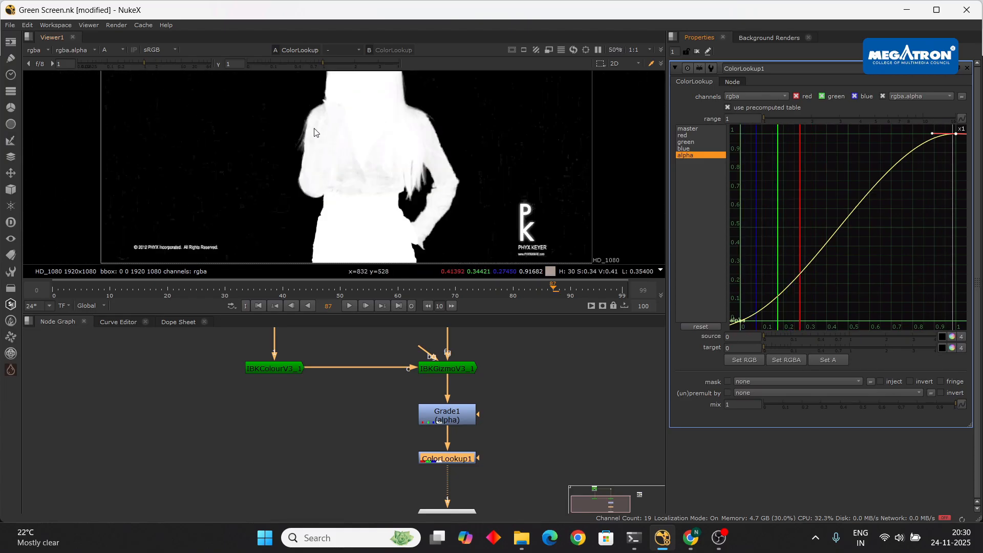
pyautogui.scroll(5, 312, 143)
pyautogui.scroll(-4, 285, 180)
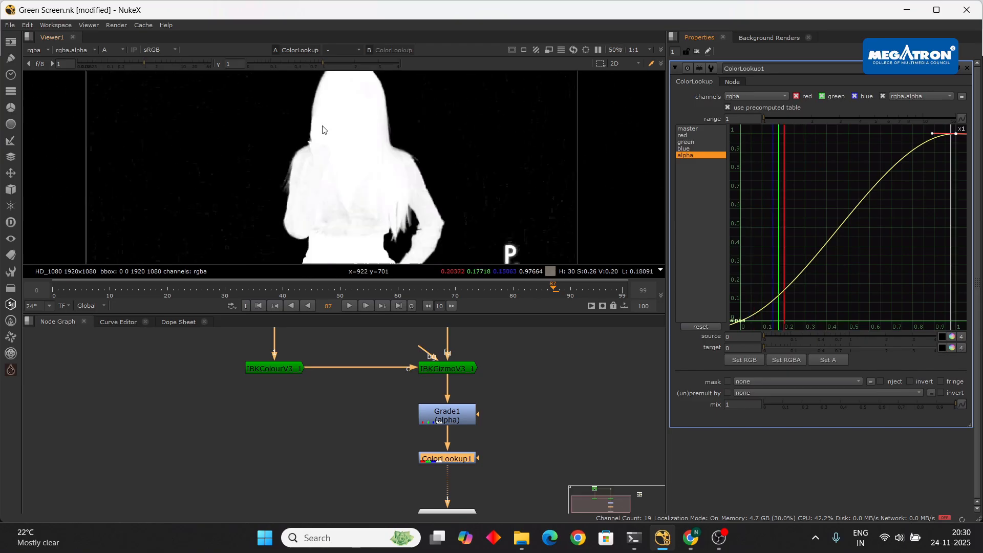
pyautogui.moveTo(933, 134); pyautogui.dragTo(938, 154)
pyautogui.hotkey('ctrl', 'z')
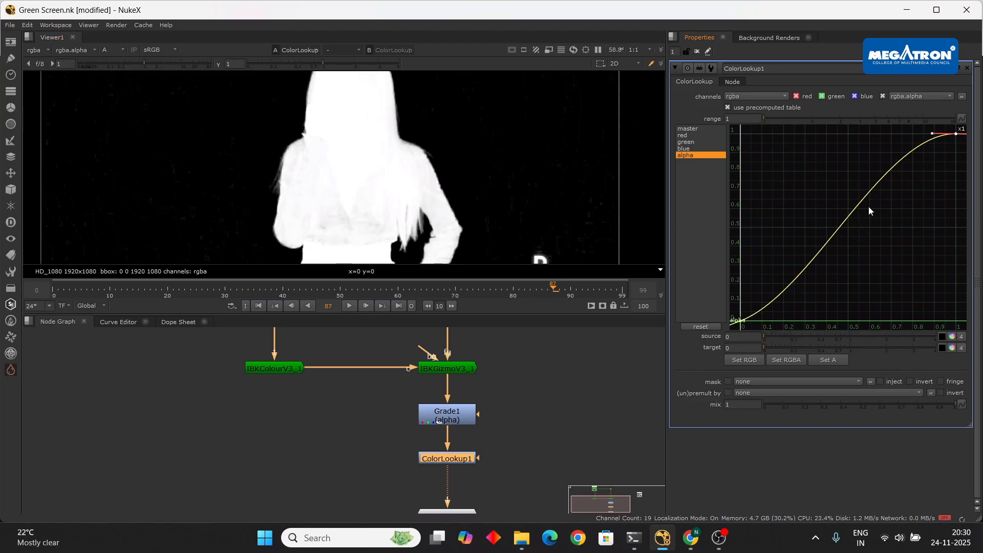
pyautogui.scroll(-1, 451, 181)
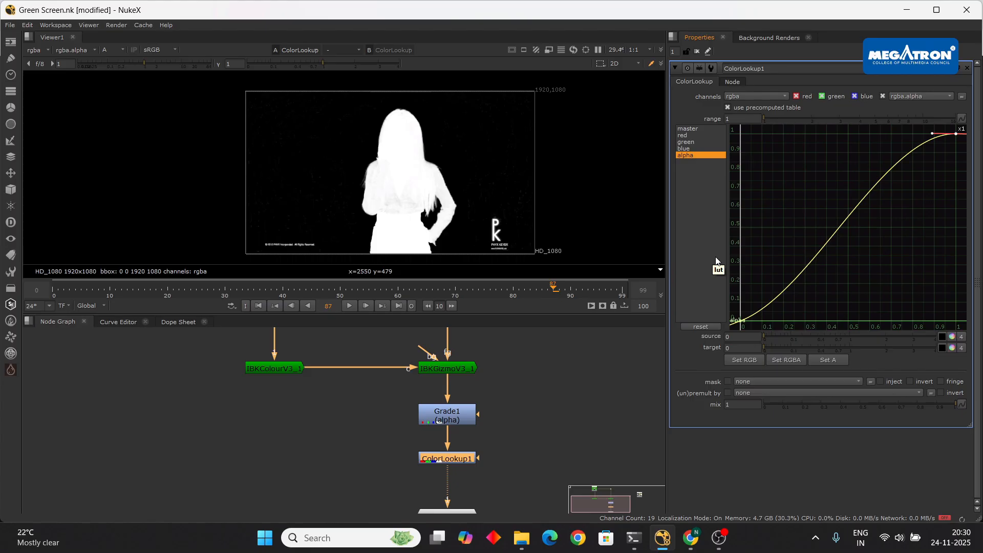
pyautogui.scroll(1, 377, 195)
pyautogui.scroll(-1, 377, 195)
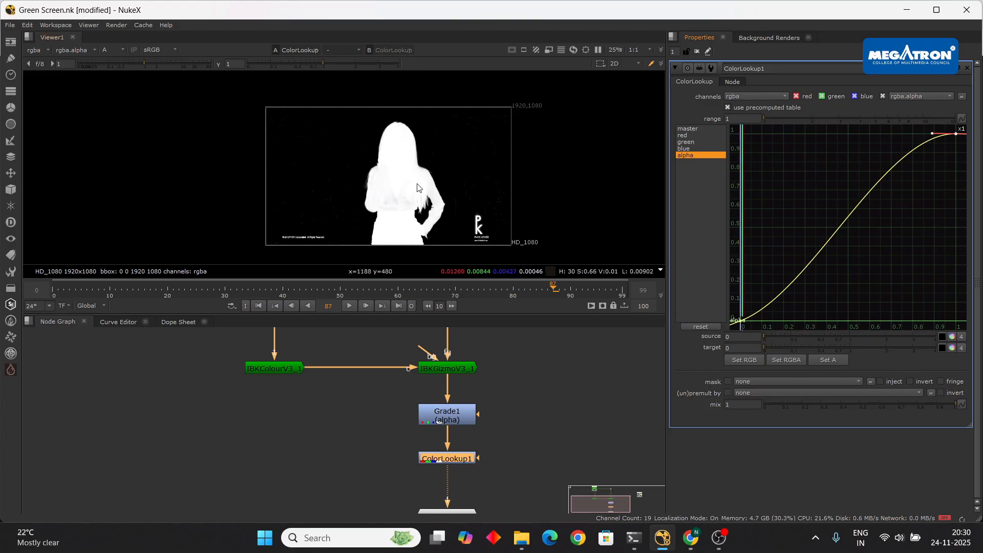
pyautogui.moveTo(416, 180); pyautogui.dragTo(394, 177, button='middle')
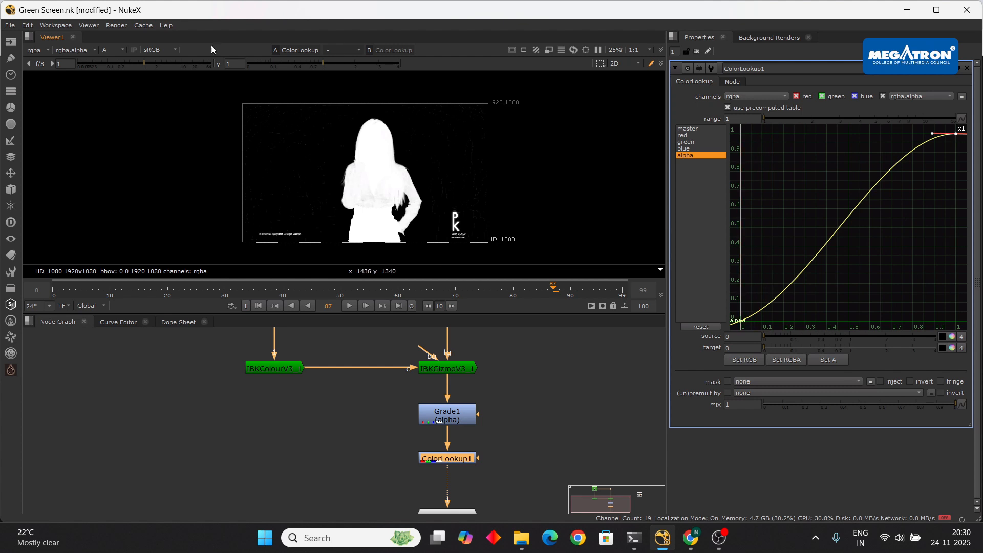
pyautogui.scroll(4, 319, 128)
pyautogui.scroll(-3, 358, 131)
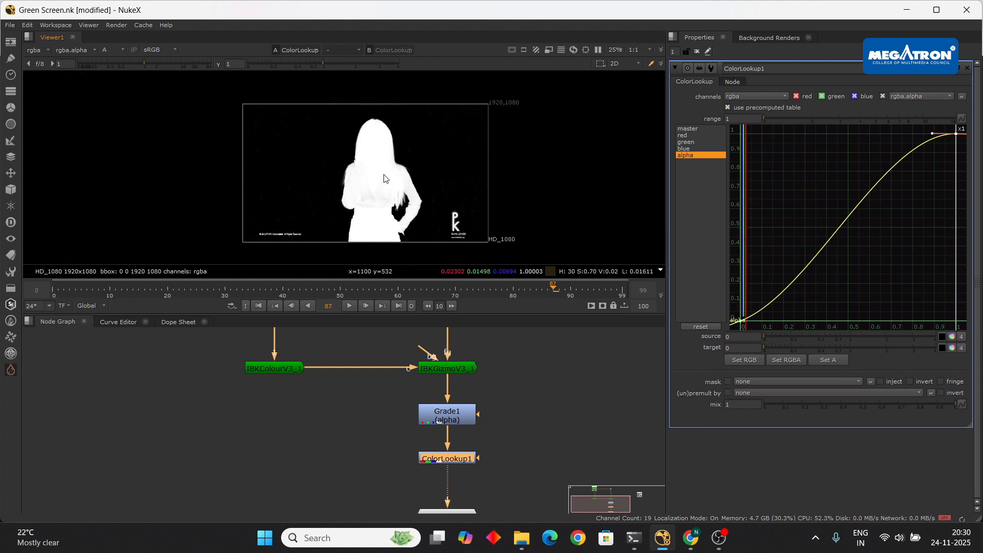
pyautogui.scroll(1, 382, 132)
pyautogui.scroll(2, 382, 132)
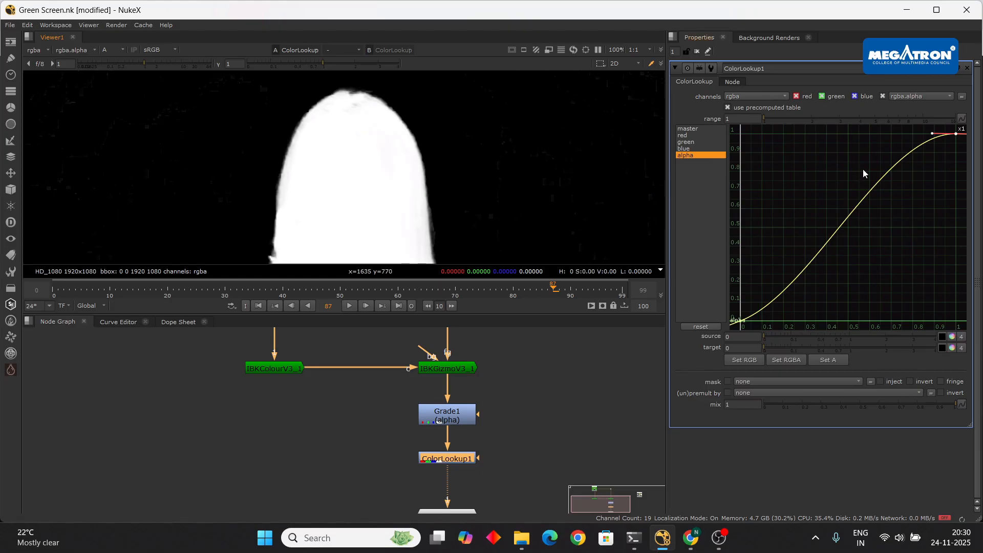
# - Adjust the top-right tangent and slide the top point left to x 0.867
pyautogui.moveTo(932, 133); pyautogui.dragTo(820, 120)
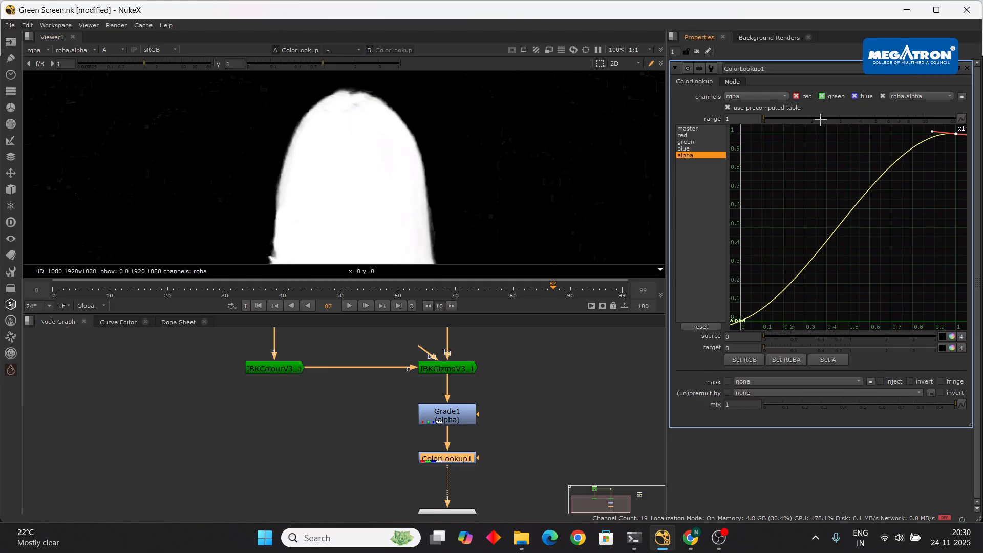
pyautogui.moveTo(954, 134); pyautogui.dragTo(946, 134)
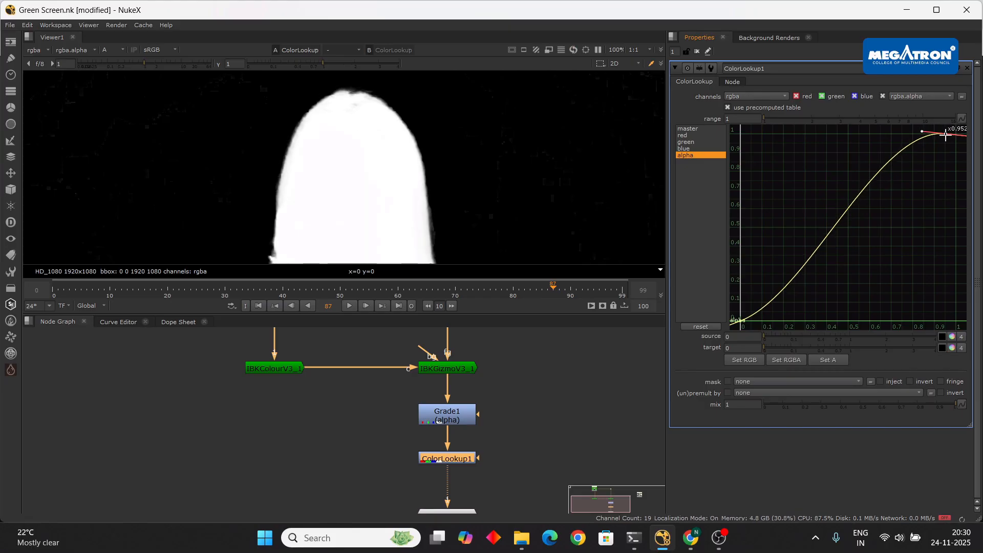
pyautogui.scroll(-6, 434, 200)
pyautogui.scroll(3, 416, 195)
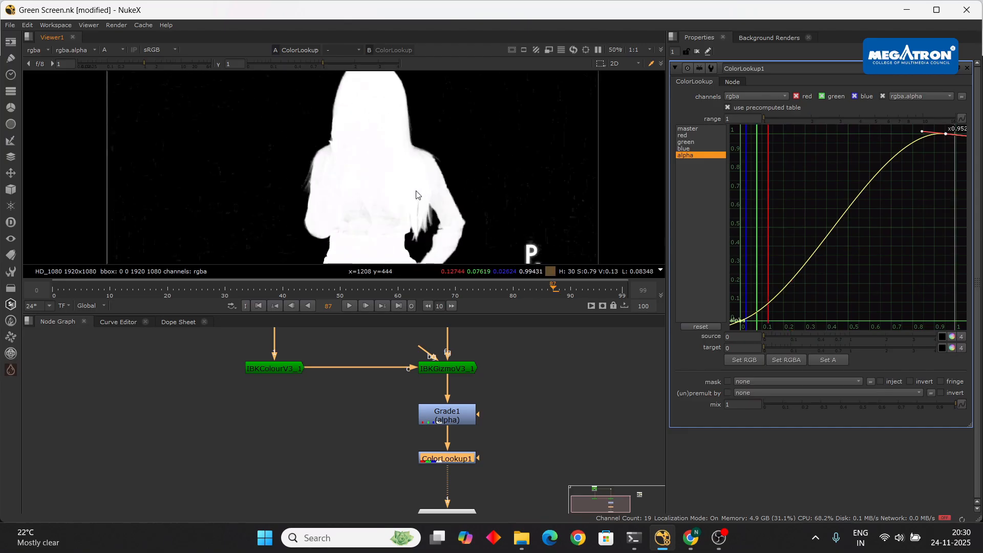
pyautogui.scroll(-1, 416, 195)
pyautogui.moveTo(945, 134); pyautogui.dragTo(927, 132)
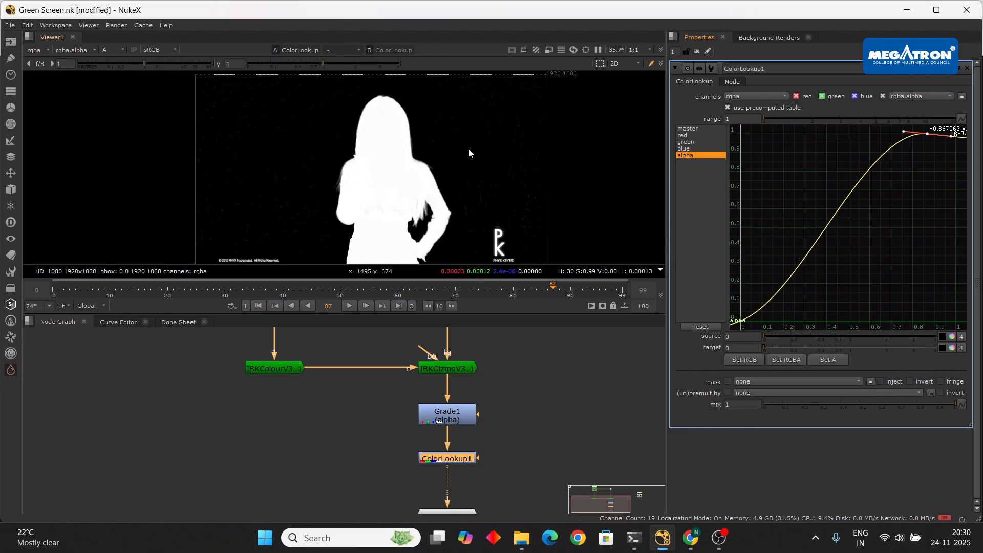
pyautogui.scroll(-2, 468, 148)
pyautogui.scroll(3, 469, 148)
pyautogui.scroll(-1, 448, 202)
pyautogui.scroll(2, 391, 165)
pyautogui.scroll(-3, 391, 165)
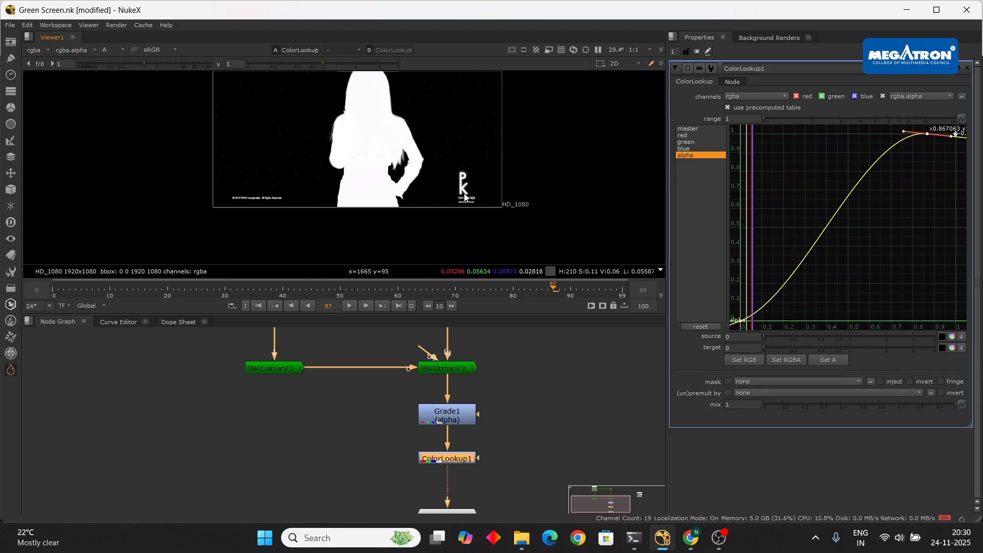
pyautogui.scroll(-2, 450, 189)
pyautogui.scroll(3, 394, 170)
pyautogui.scroll(-2, 353, 163)
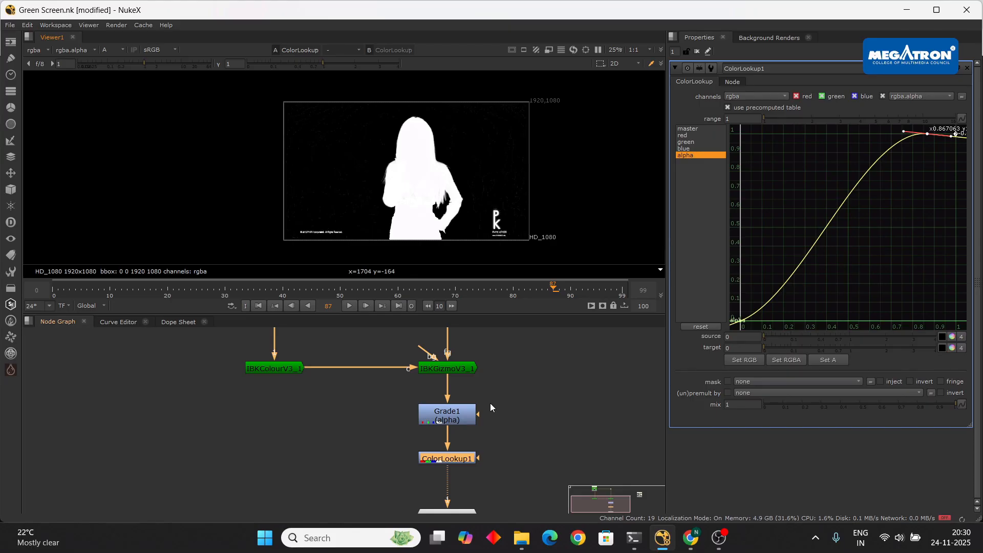
# - Pan the Node Graph to the Read node and select IBKColourV3_1
pyautogui.scroll(-3, 462, 395)
pyautogui.moveTo(532, 393); pyautogui.dragTo(538, 432, button='middle')
pyautogui.scroll(4, 414, 409)
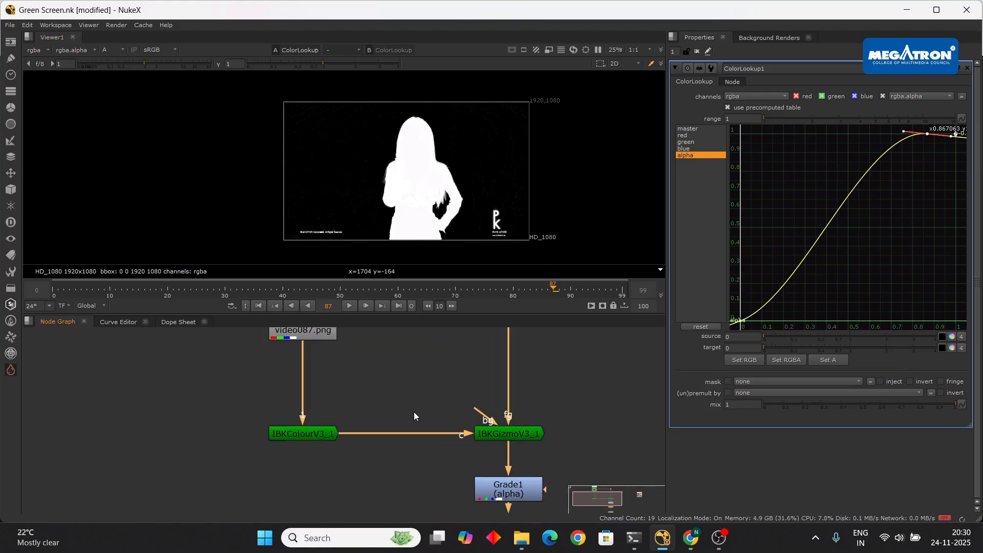
pyautogui.click(307, 435)
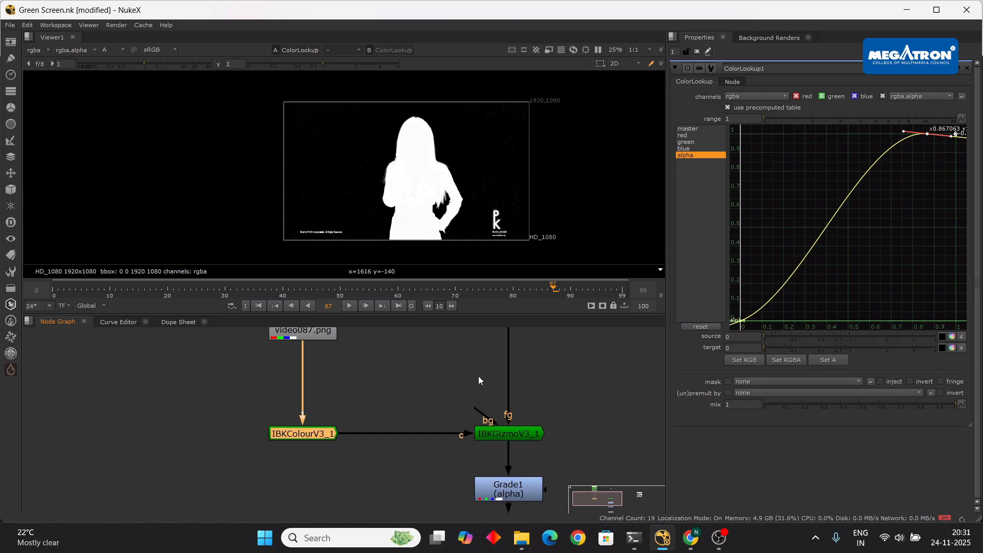
pyautogui.scroll(3, 424, 204)
pyautogui.scroll(-3, 423, 182)
pyautogui.moveTo(443, 376); pyautogui.dragTo(404, 389, button='middle')
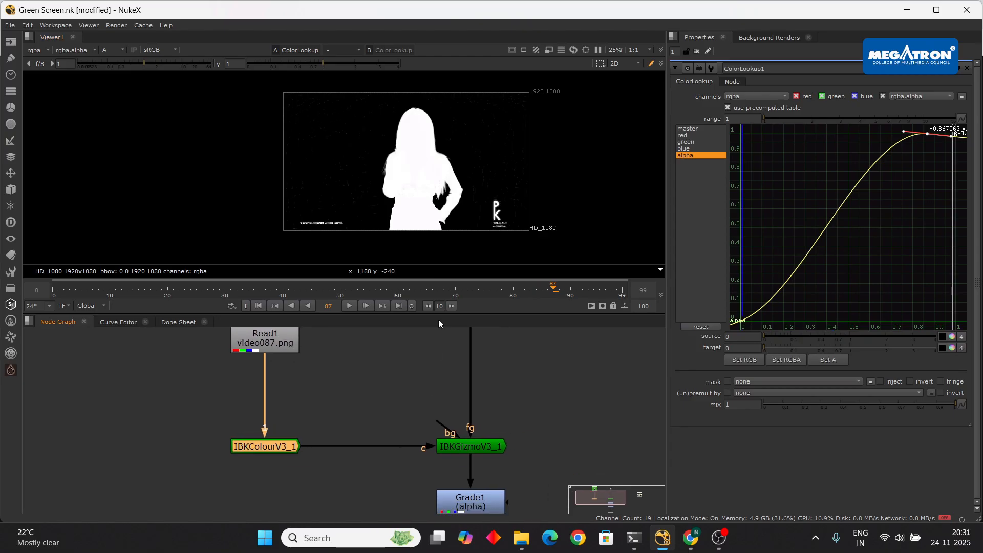
# - Inspect the IBKGizmoV3_1 settings while checking the matte in the viewer
pyautogui.doubleClick(486, 449)
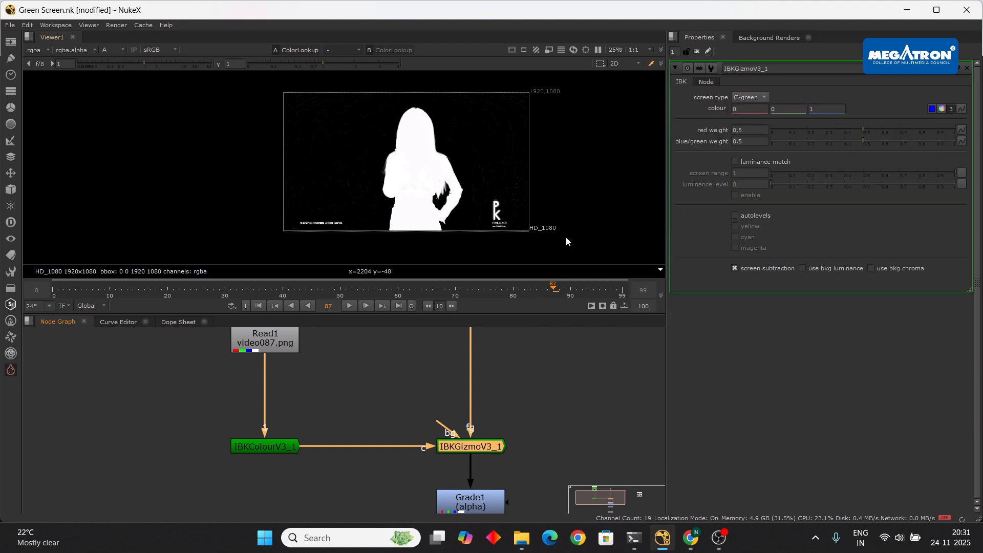
pyautogui.scroll(5, 432, 191)
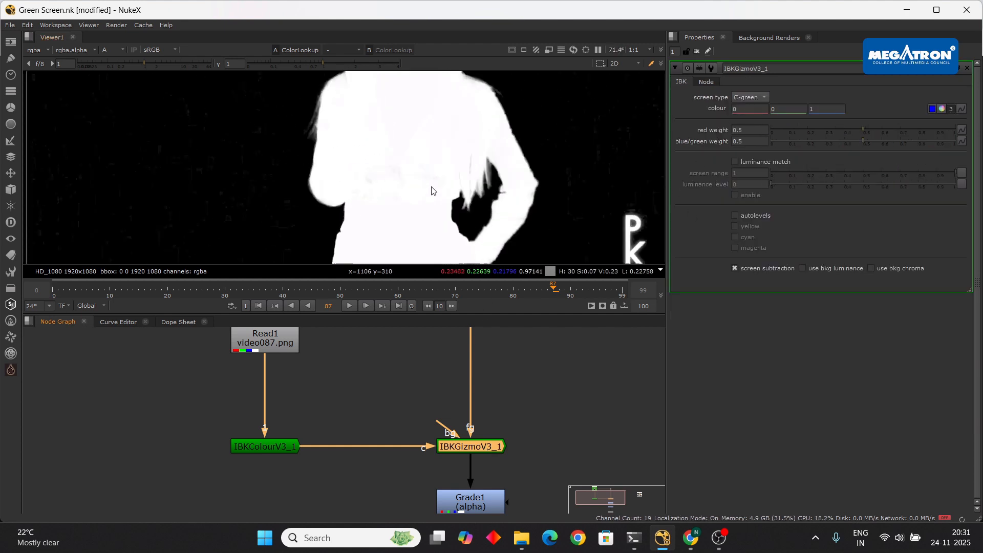
pyautogui.scroll(-3, 432, 191)
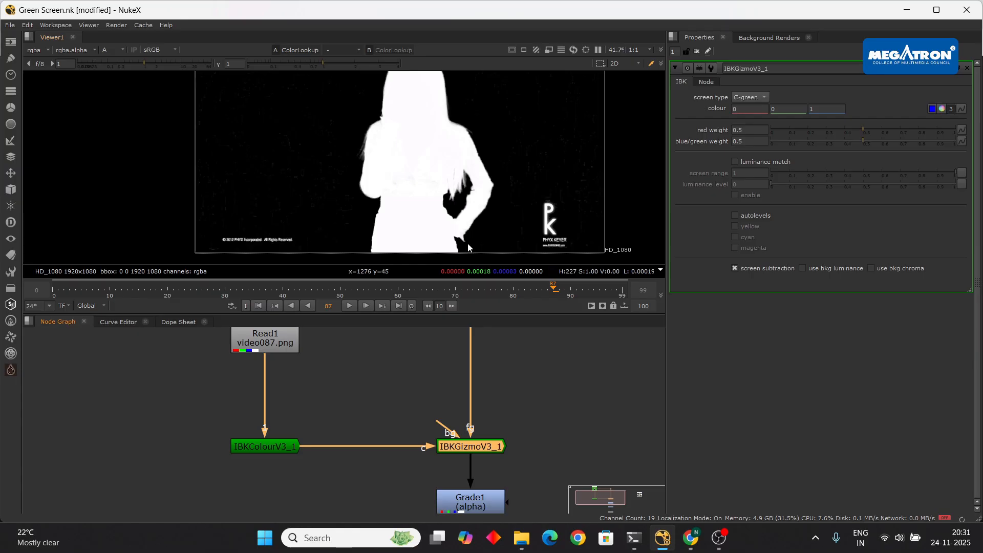
pyautogui.scroll(-1, 450, 164)
pyautogui.scroll(-2, 450, 164)
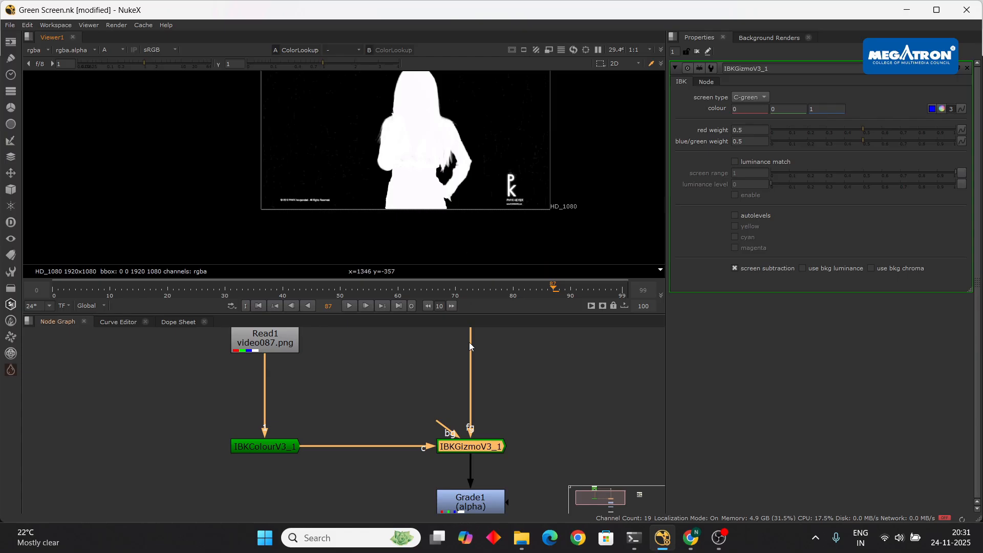
pyautogui.scroll(-1, 422, 143)
pyautogui.scroll(1, 427, 163)
pyautogui.moveTo(427, 163); pyautogui.dragTo(408, 193, button='middle')
pyautogui.scroll(3, 408, 193)
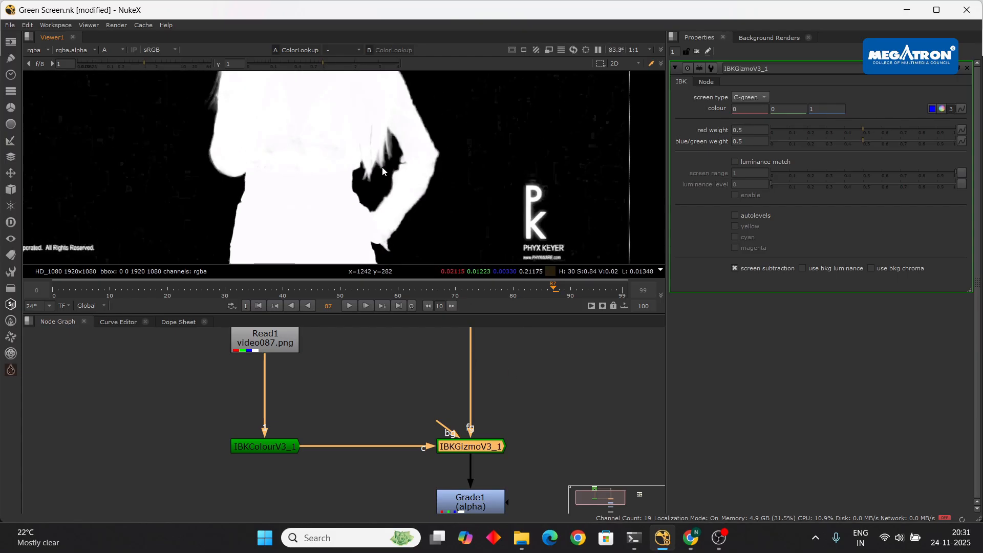
pyautogui.scroll(-1, 429, 192)
pyautogui.scroll(-1, 430, 192)
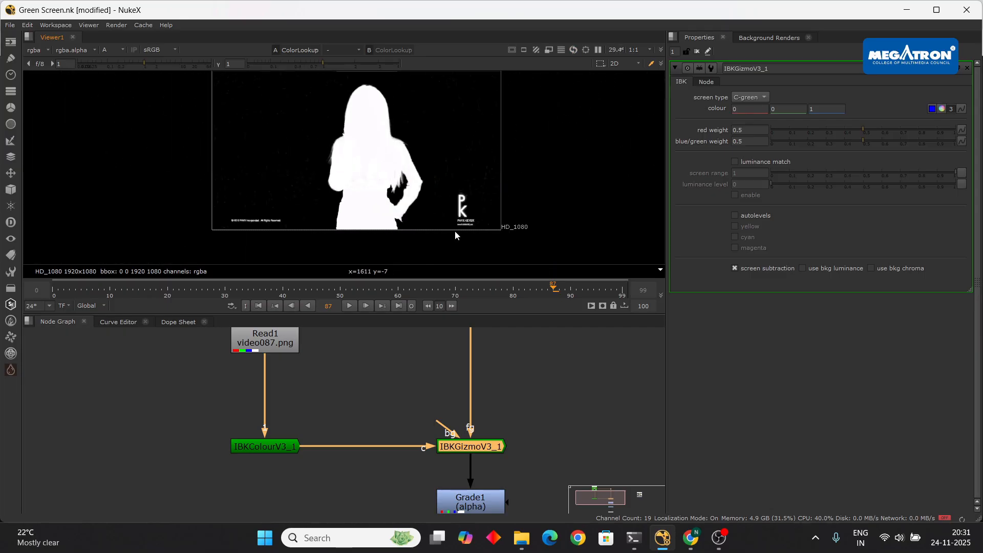
# - Open Grade1's properties, showing its alpha blackpoint of 0.008
pyautogui.moveTo(531, 438); pyautogui.dragTo(472, 352, button='middle')
pyautogui.scroll(-2, 462, 379)
pyautogui.click(434, 403)
pyautogui.doubleClick(434, 403)
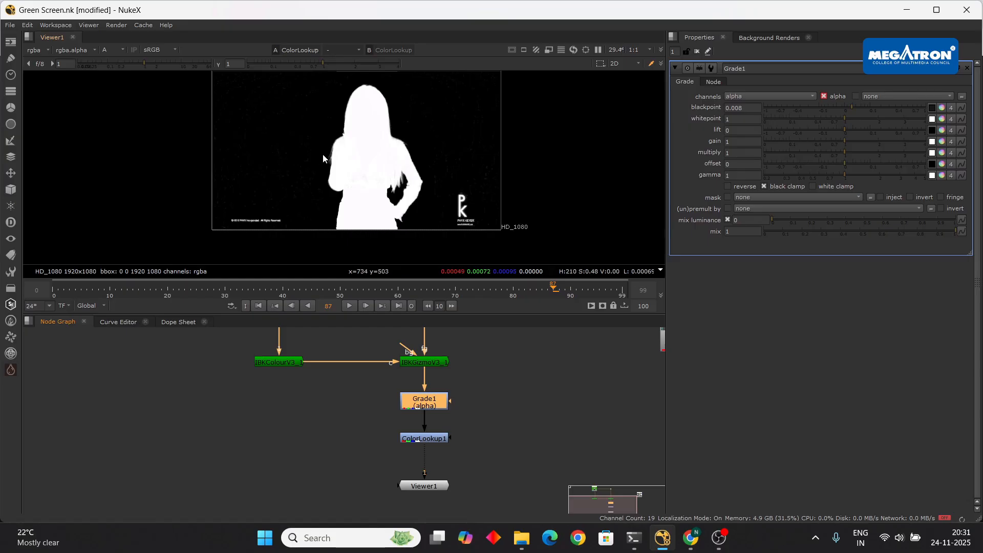
pyautogui.scroll(4, 340, 154)
pyautogui.scroll(-4, 342, 156)
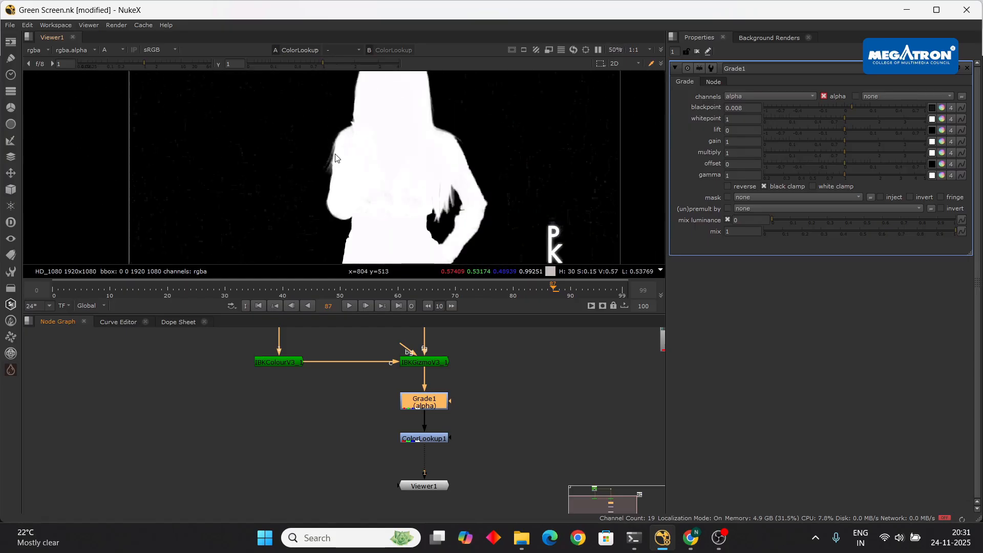
pyautogui.doubleClick(438, 438)
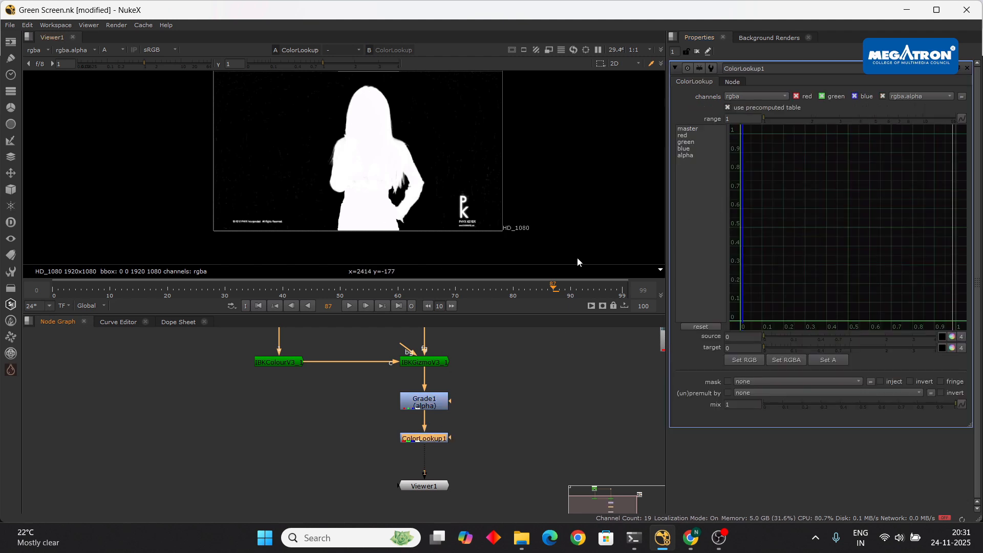
pyautogui.click(705, 155)
pyautogui.scroll(3, 373, 179)
pyautogui.scroll(-5, 373, 178)
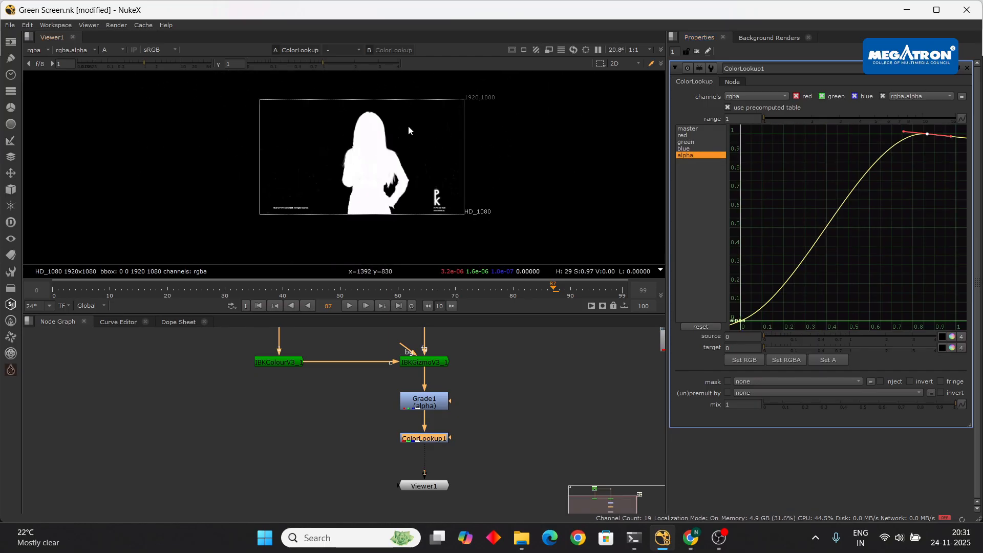
pyautogui.press('a')
pyautogui.scroll(6, 383, 134)
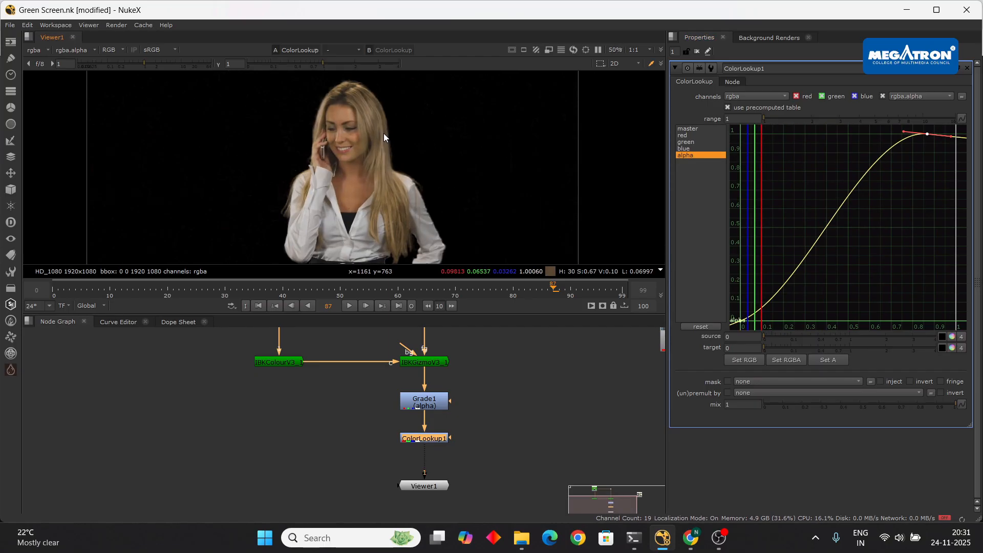
pyautogui.scroll(-6, 382, 145)
pyautogui.press('a')
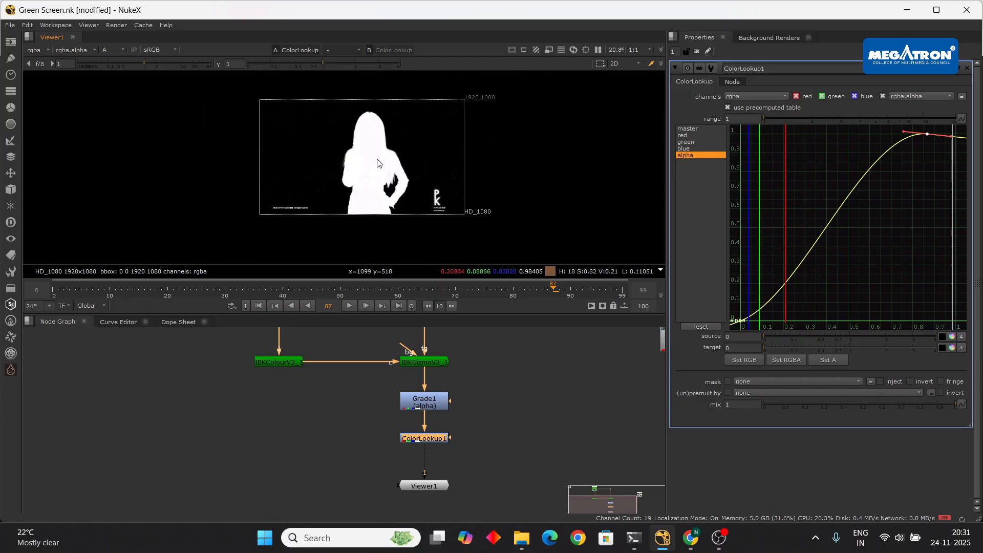
pyautogui.scroll(7, 377, 159)
pyautogui.scroll(-6, 376, 162)
pyautogui.press('a')
pyautogui.scroll(8, 373, 179)
pyautogui.scroll(-4, 373, 184)
pyautogui.scroll(-4, 373, 184)
pyautogui.scroll(6, 363, 172)
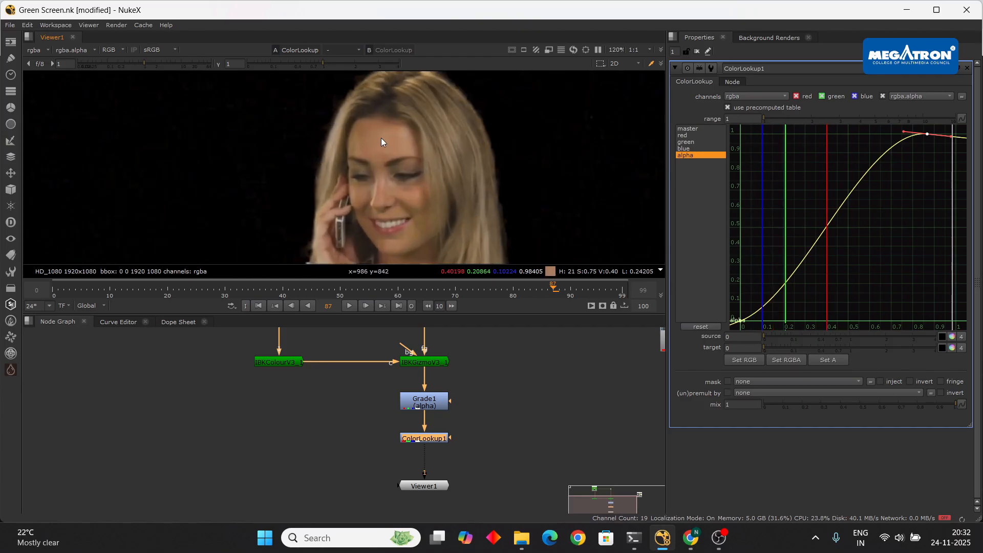
pyautogui.scroll(2, 354, 206)
pyautogui.scroll(-4, 317, 125)
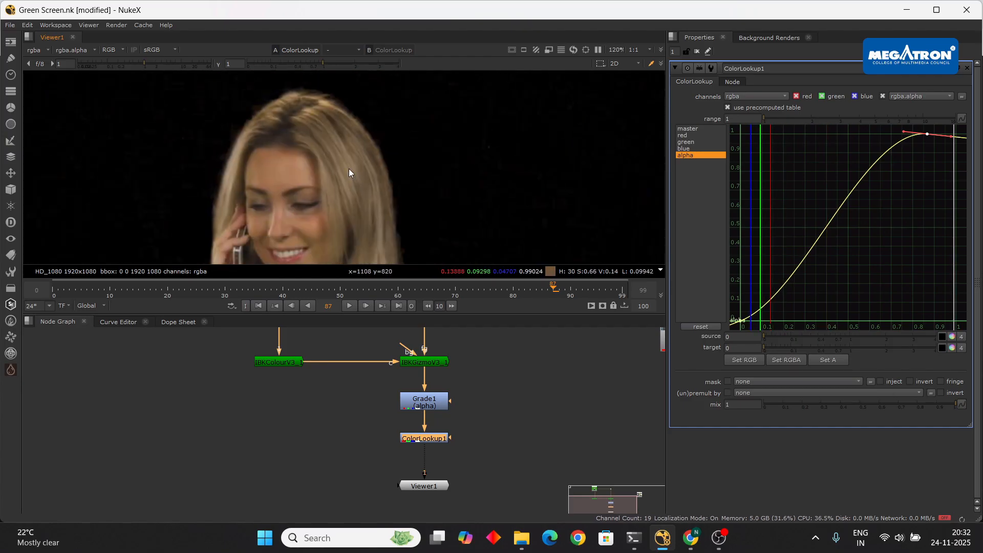
pyautogui.scroll(4, 372, 198)
pyautogui.moveTo(373, 199); pyautogui.dragTo(353, 171, button='middle')
pyautogui.moveTo(348, 133); pyautogui.dragTo(396, 209, button='middle')
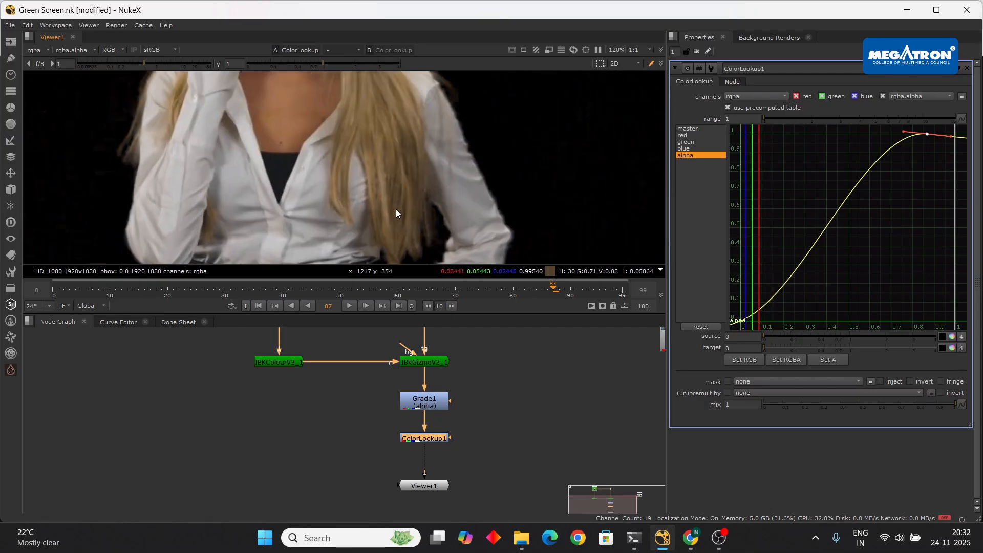
pyautogui.scroll(-3, 376, 174)
pyautogui.moveTo(353, 150); pyautogui.dragTo(373, 180, button='middle')
pyautogui.scroll(-2, 373, 179)
pyautogui.scroll(-2, 363, 166)
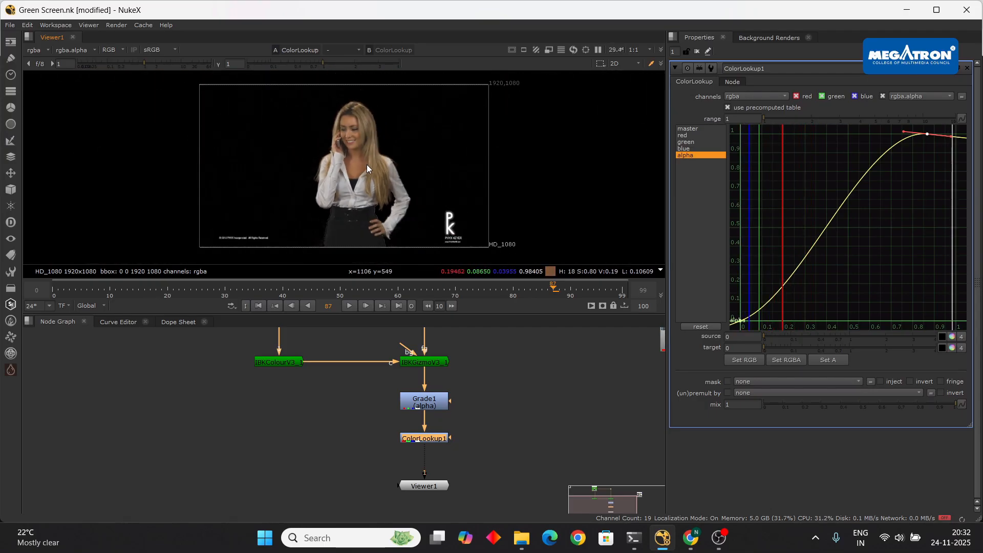
pyautogui.scroll(3, 261, 179)
pyautogui.scroll(-1, 261, 178)
pyautogui.scroll(-2, 307, 171)
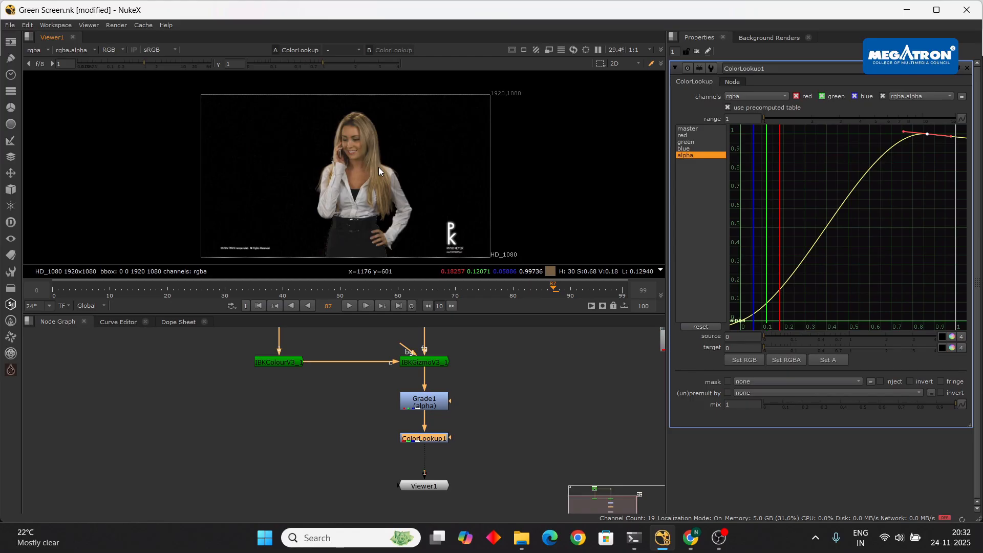
pyautogui.moveTo(430, 442); pyautogui.dragTo(428, 439)
pyautogui.scroll(-3, 469, 376)
pyautogui.moveTo(483, 382); pyautogui.dragTo(422, 410, button='middle')
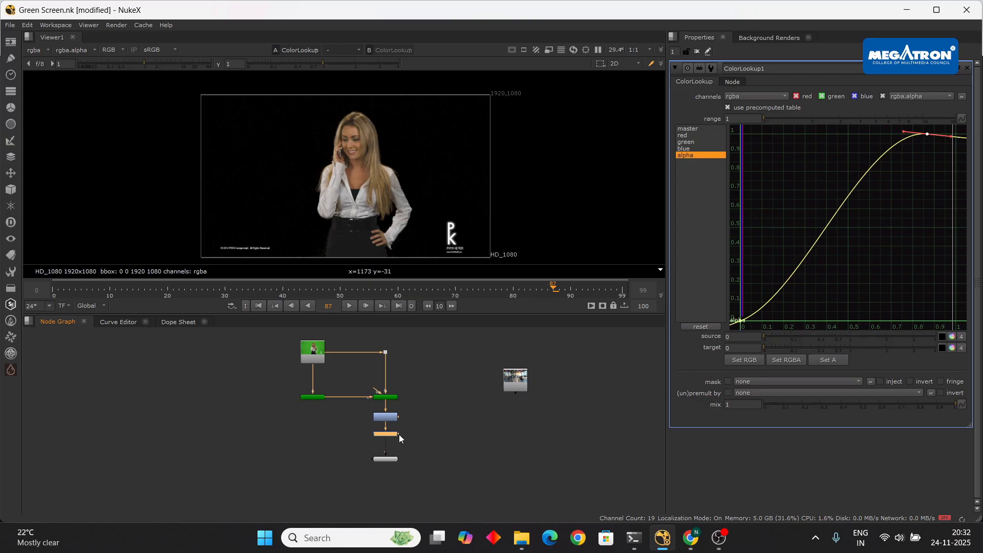
pyautogui.scroll(3, 404, 436)
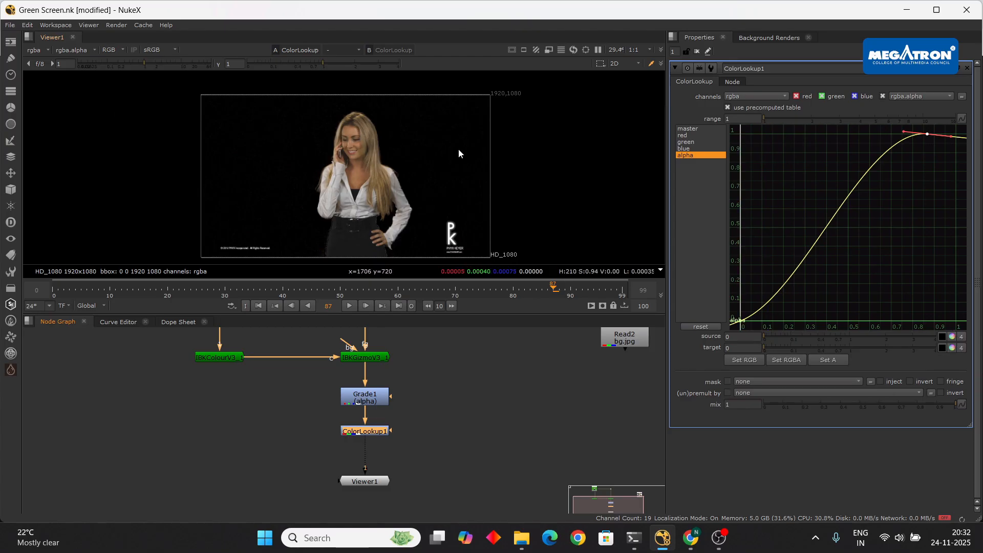
pyautogui.scroll(3, 325, 183)
pyautogui.scroll(-2, 365, 184)
pyautogui.scroll(-3, 447, 389)
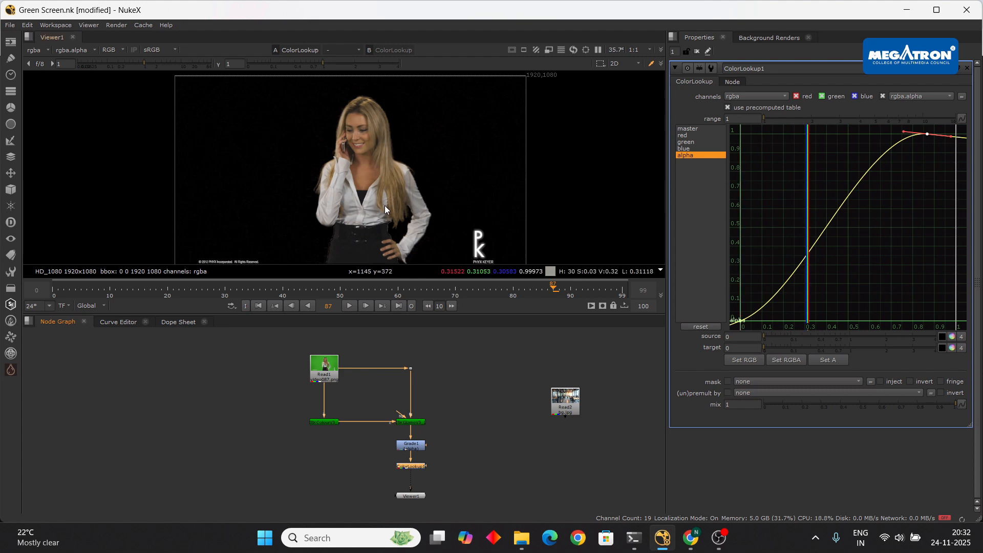
# - Add a Clamp node and insert it between ColorLookup1 and Viewer1
pyautogui.moveTo(449, 447); pyautogui.dragTo(436, 401, button='middle')
pyautogui.press('Tab')
pyautogui.write('clam')
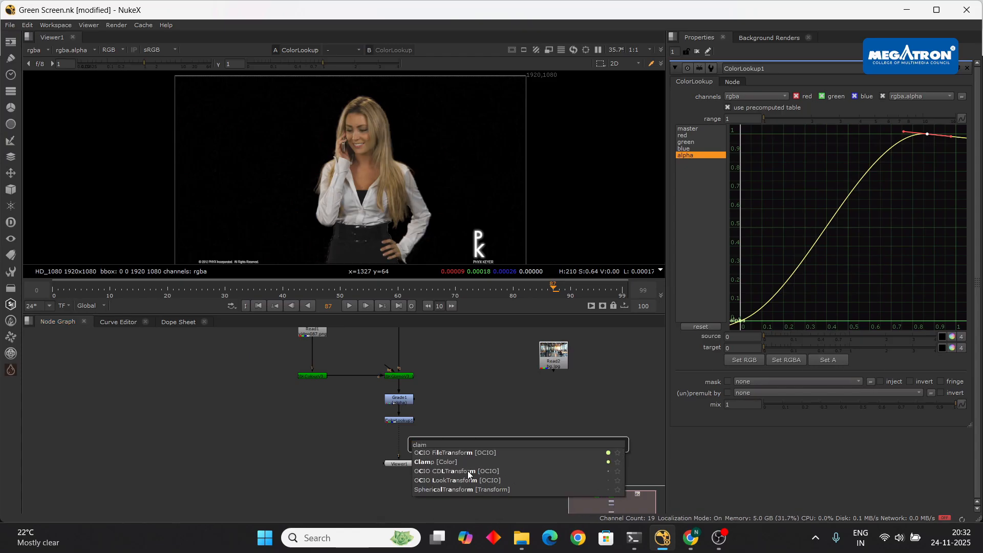
pyautogui.click(446, 462)
pyautogui.scroll(2, 497, 437)
pyautogui.scroll(-2, 511, 412)
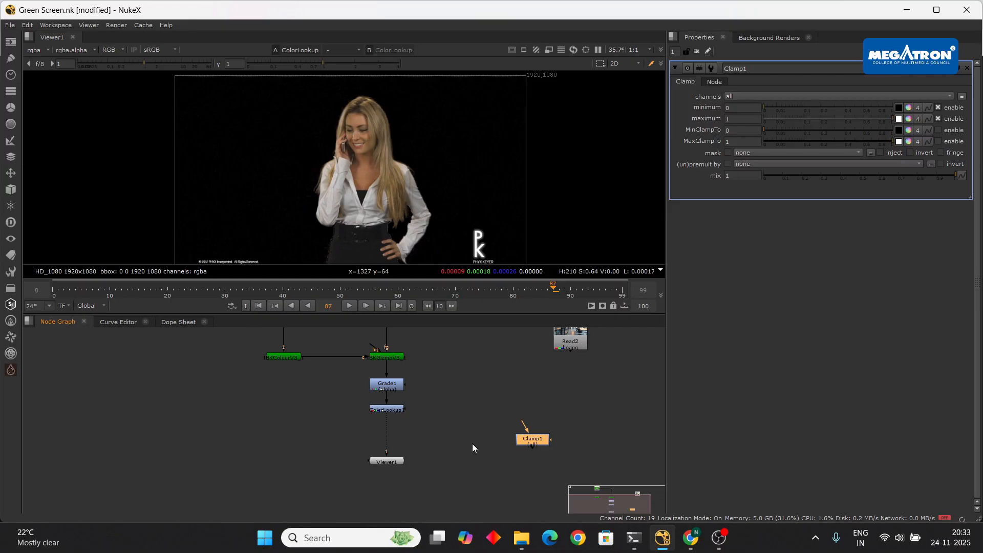
pyautogui.moveTo(535, 444); pyautogui.dragTo(396, 461)
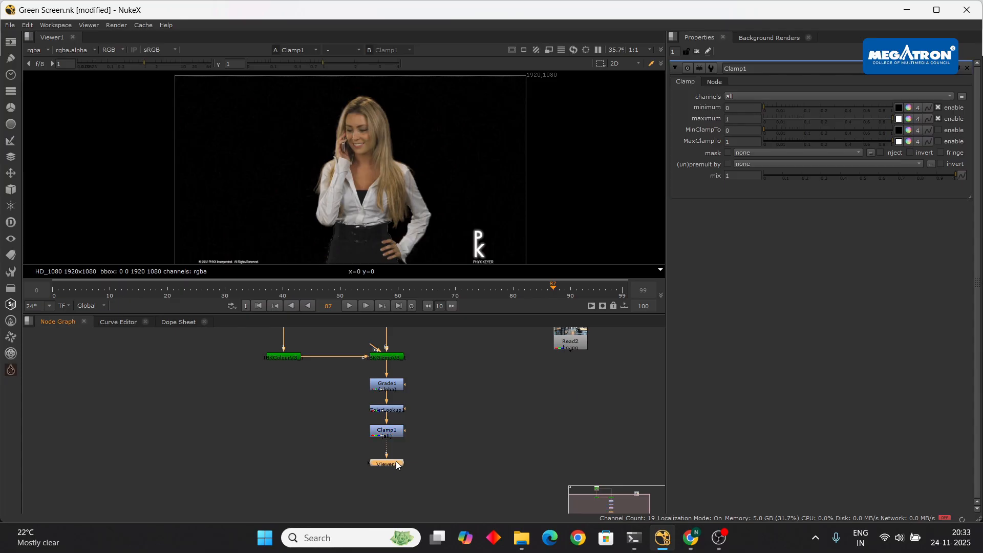
# - Play the sequence to check the clamped key, with Viewer1 brought into view
pyautogui.click(350, 305)
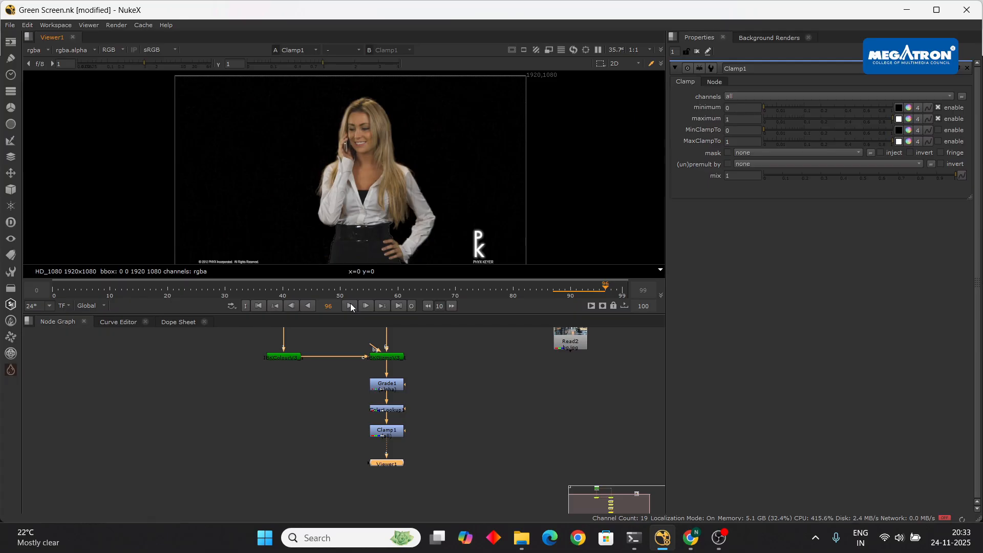
pyautogui.moveTo(441, 434); pyautogui.dragTo(407, 486, button='middle')
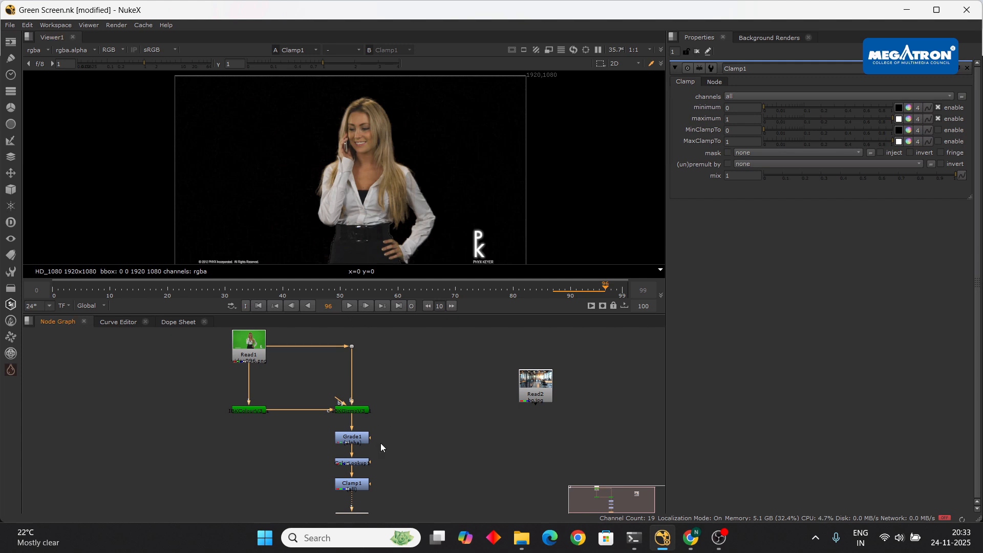
pyautogui.moveTo(382, 471); pyautogui.dragTo(383, 450, button='middle')
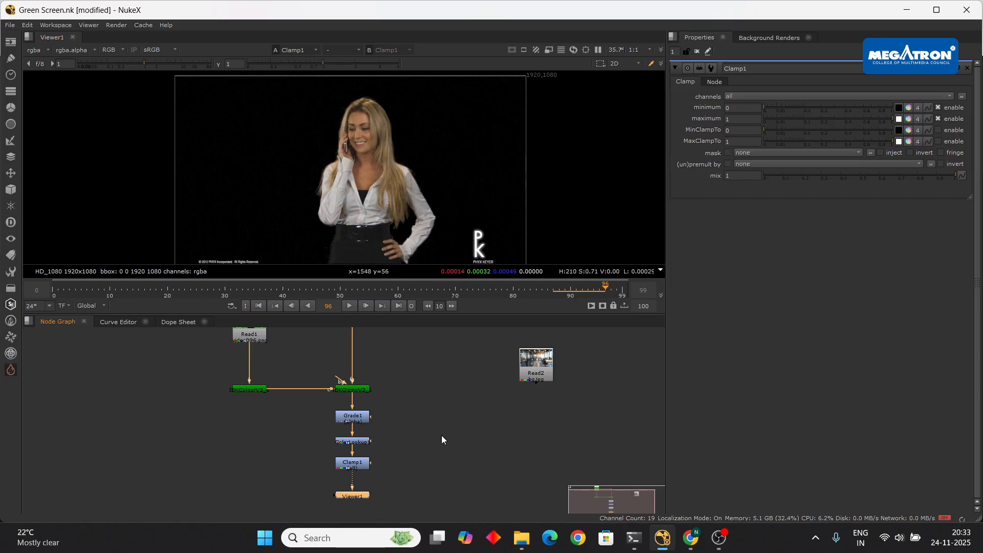
pyautogui.scroll(-3, 441, 435)
pyautogui.scroll(6, 448, 438)
# - View Clamp1's alpha matte and recentre the node tree
pyautogui.click(394, 463)
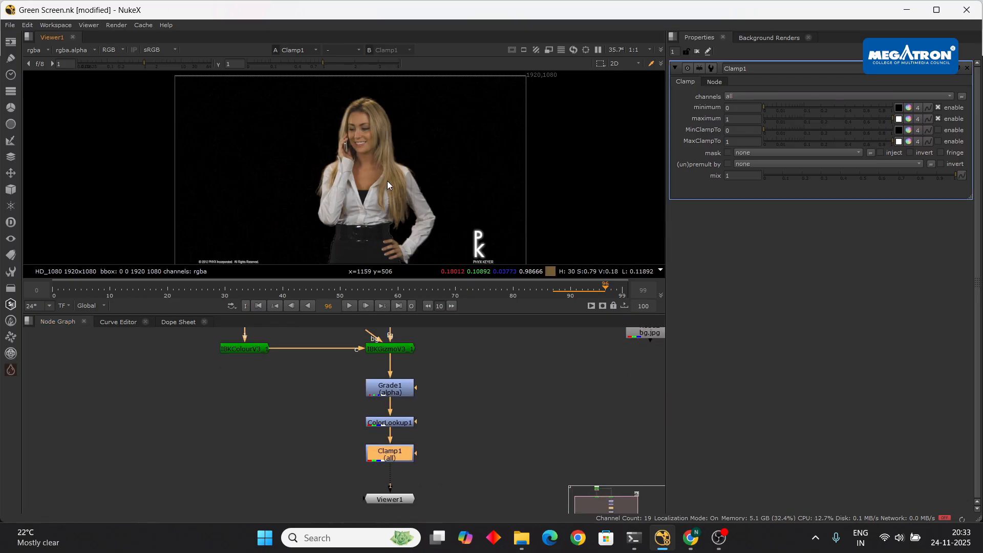
pyautogui.press('a')
pyautogui.scroll(-3, 388, 179)
pyautogui.scroll(2, 388, 175)
pyautogui.scroll(-1, 389, 175)
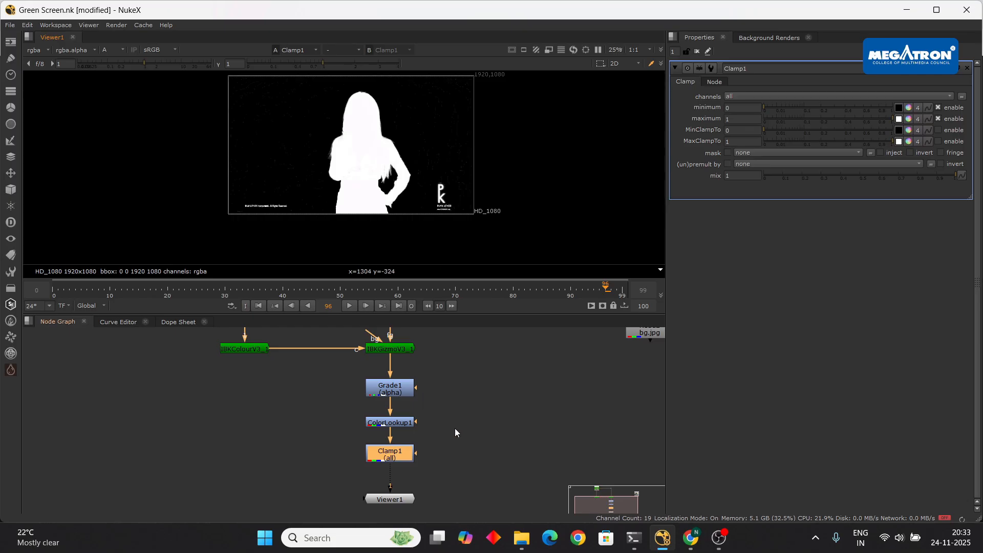
pyautogui.moveTo(482, 455); pyautogui.dragTo(451, 478, button='middle')
pyautogui.click(468, 404)
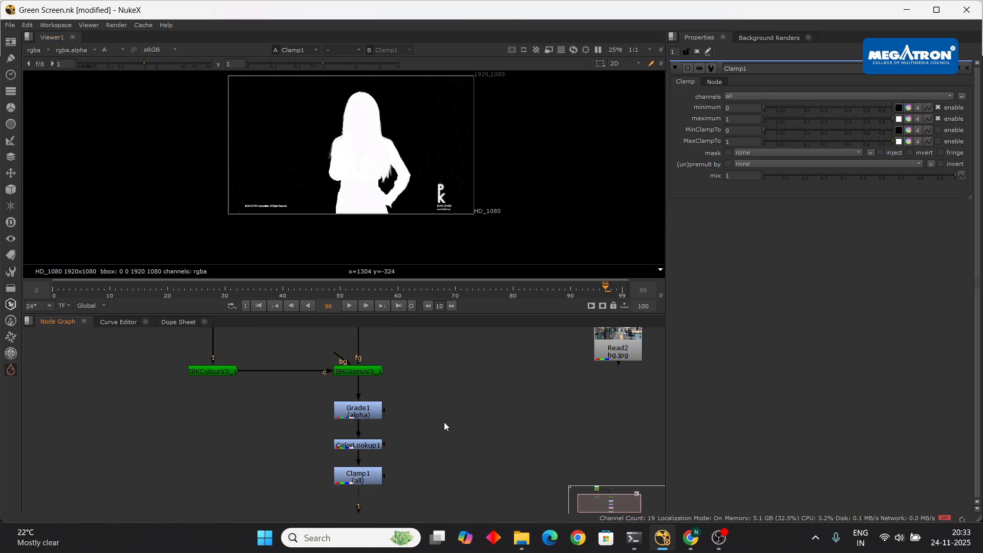
pyautogui.scroll(-4, 441, 403)
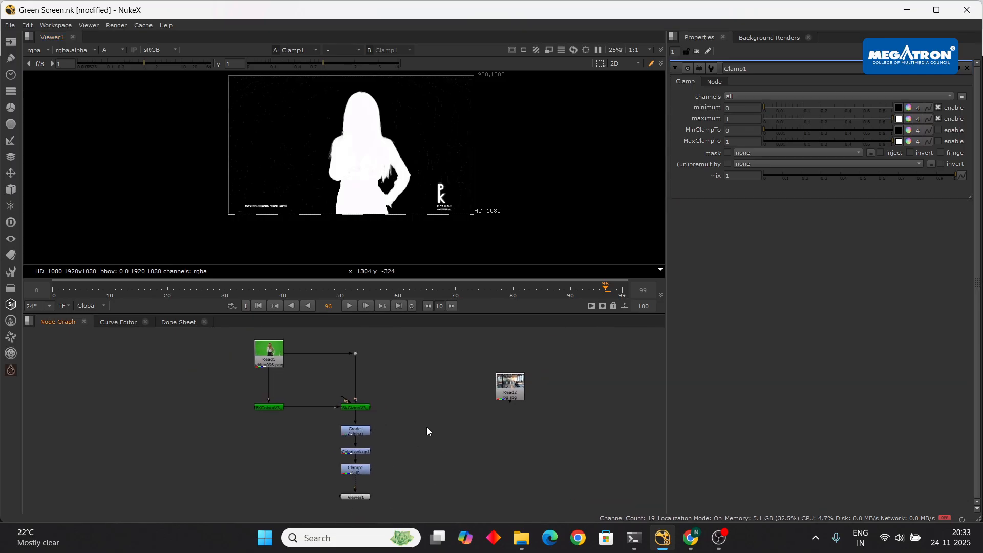
# - Create a Copy channel node, Copy1, via the copy search
pyautogui.press('Tab')
pyautogui.write('cop')
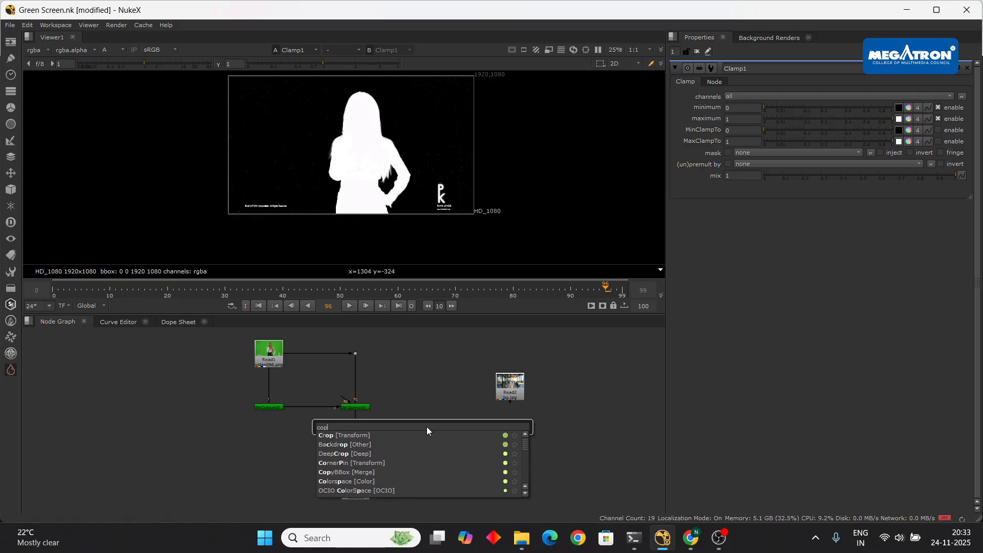
pyautogui.write('y')
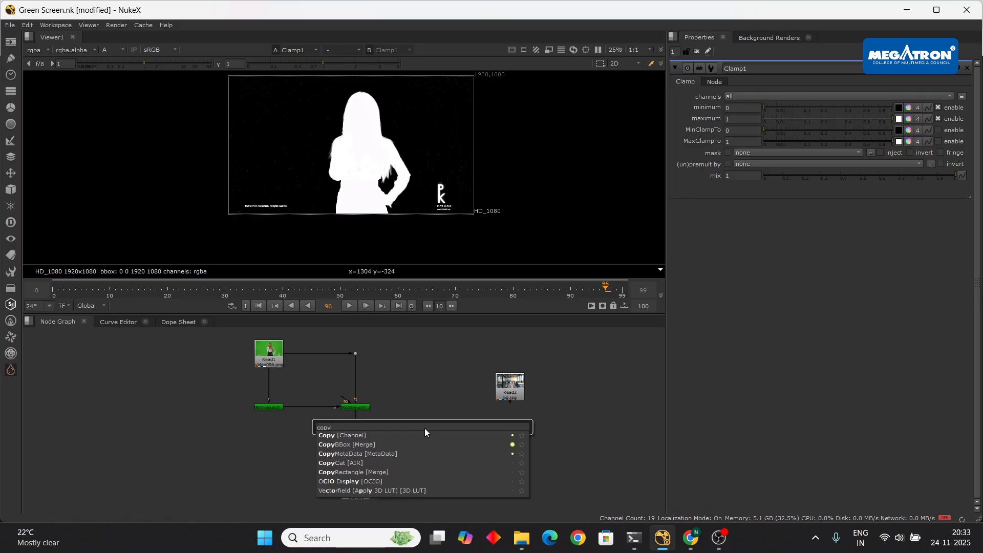
pyautogui.press('Return')
pyautogui.scroll(4, 448, 427)
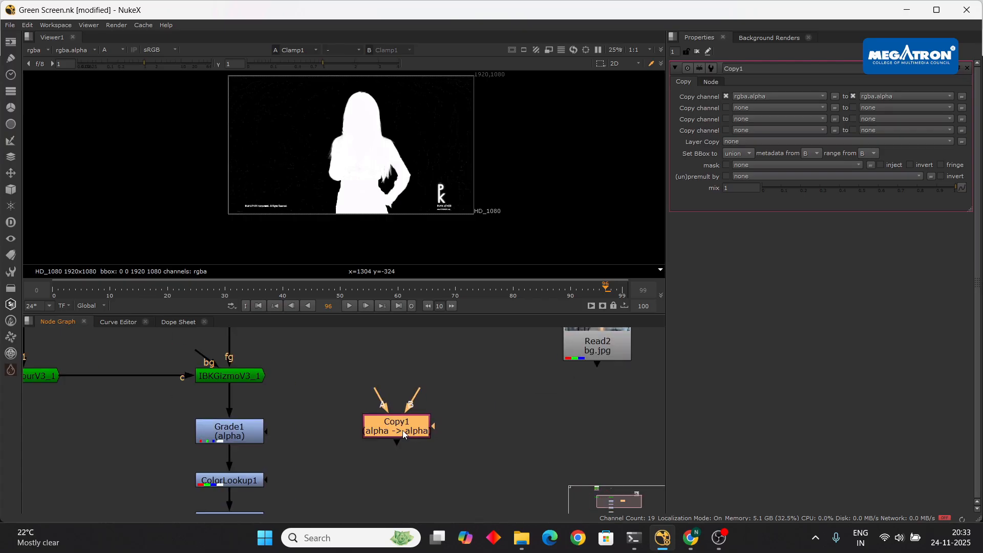
pyautogui.press('Delete')
pyautogui.scroll(-3, 422, 454)
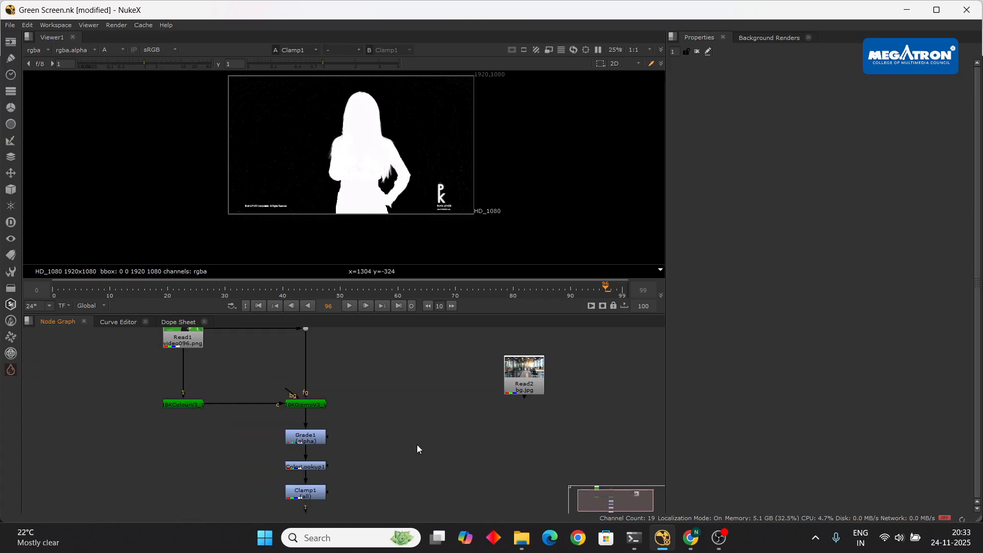
pyautogui.hotkey('ctrl', 'z')
pyautogui.moveTo(418, 404); pyautogui.dragTo(437, 429, button='middle')
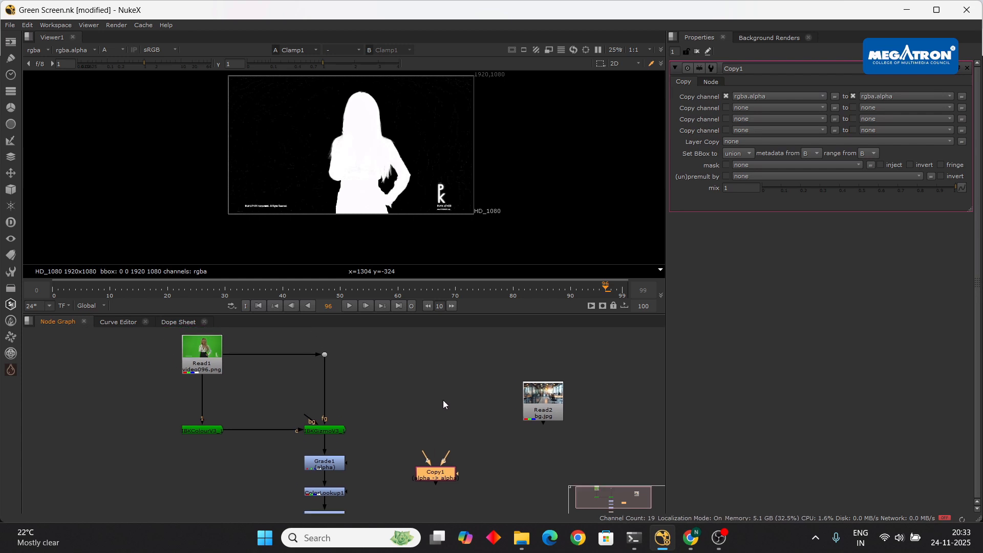
pyautogui.scroll(-3, 443, 398)
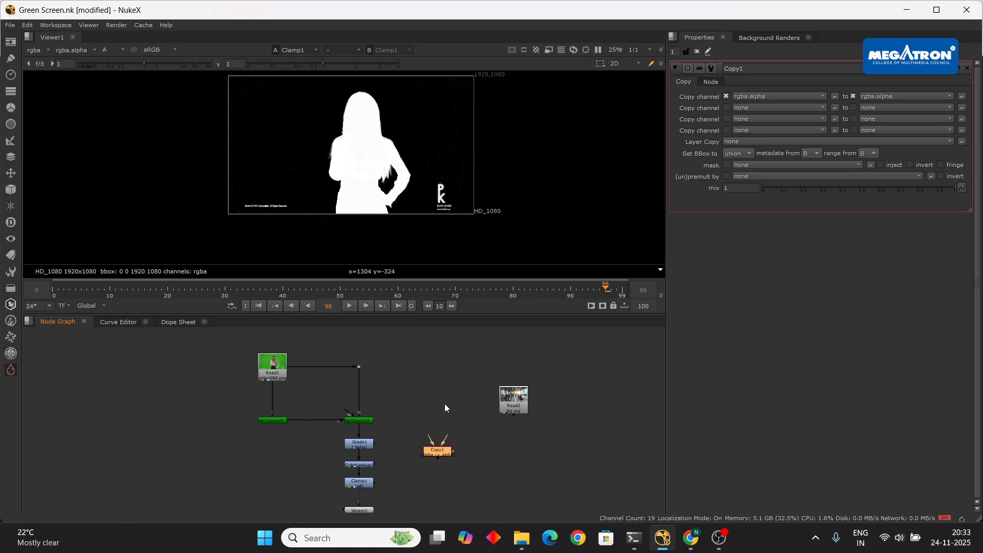
pyautogui.click(425, 399)
# - Feed Copy1 from Read1 through a Dot and align it beside Clamp1
pyautogui.moveTo(447, 432); pyautogui.dragTo(361, 367)
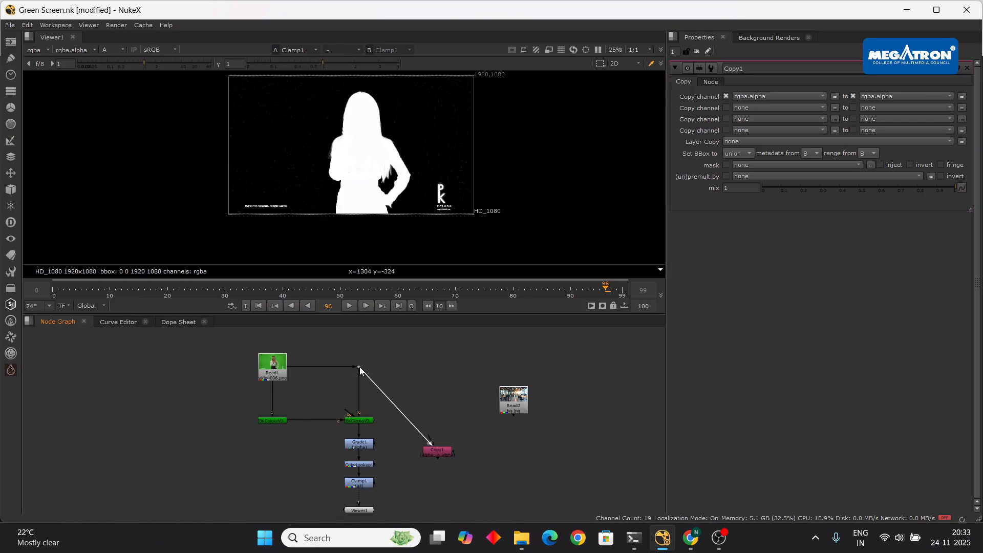
pyautogui.moveTo(437, 454)
pyautogui.mouseDown()
pyautogui.moveTo(447, 472)
pyautogui.moveTo(446, 464)
pyautogui.mouseUp()
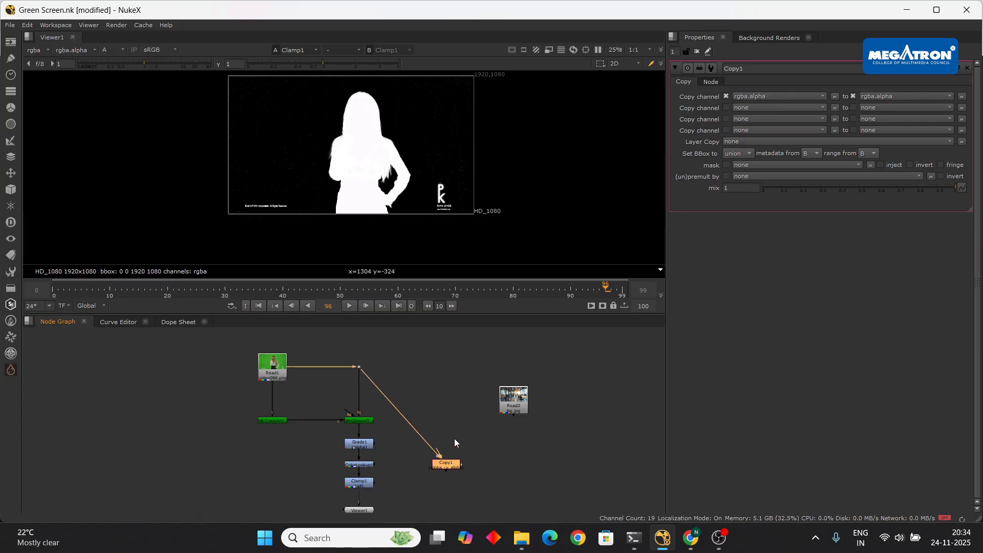
pyautogui.keyDown('ctrl'); pyautogui.moveTo(401, 413); pyautogui.dragTo(446, 367); pyautogui.keyUp('ctrl')
pyautogui.scroll(5, 458, 425)
pyautogui.moveTo(449, 447); pyautogui.dragTo(281, 490)
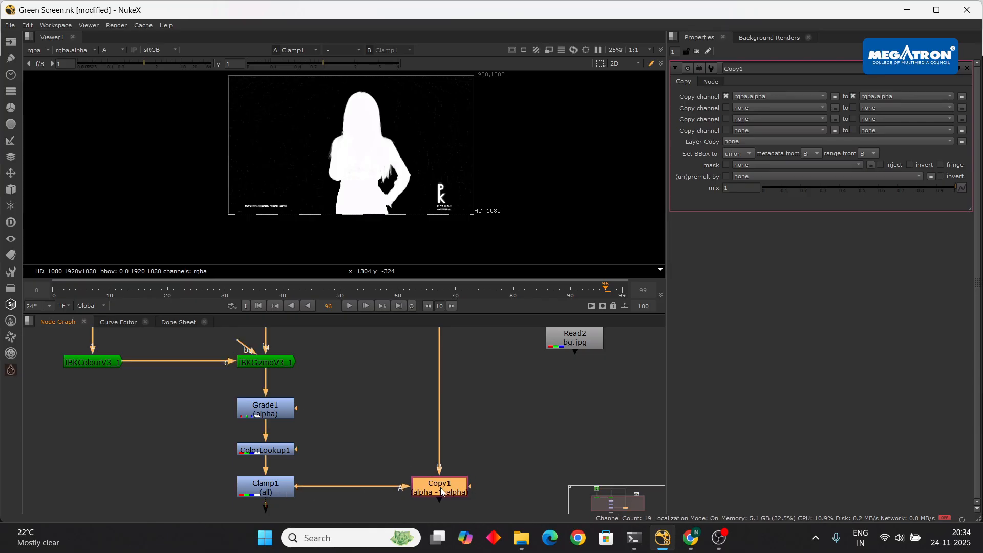
pyautogui.scroll(-5, 394, 429)
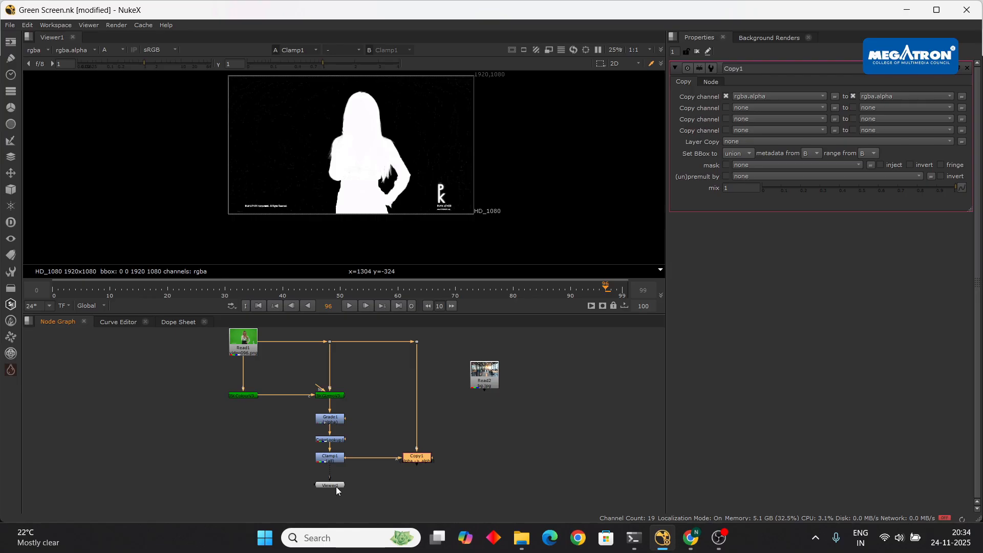
pyautogui.moveTo(336, 486); pyautogui.dragTo(335, 496)
pyautogui.click(347, 305)
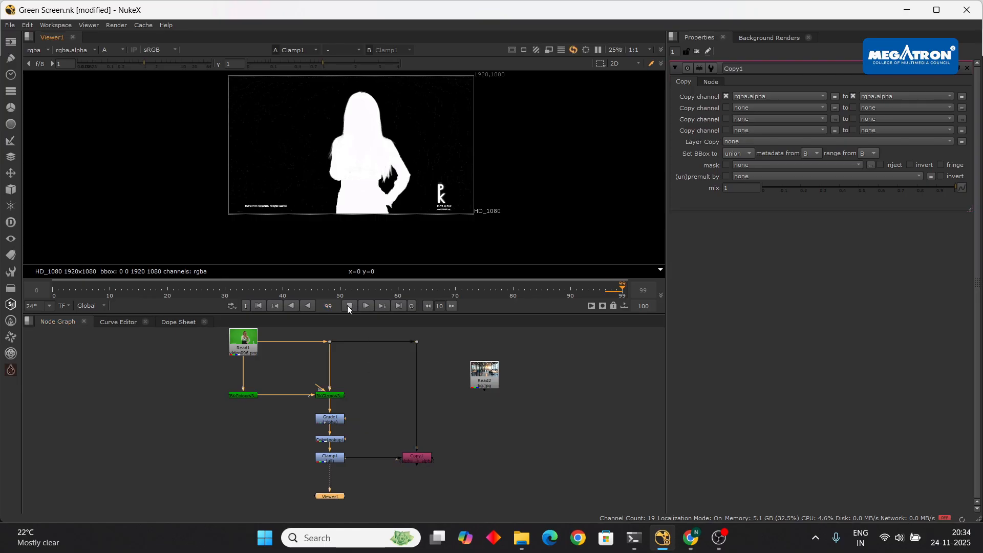
pyautogui.press('a')
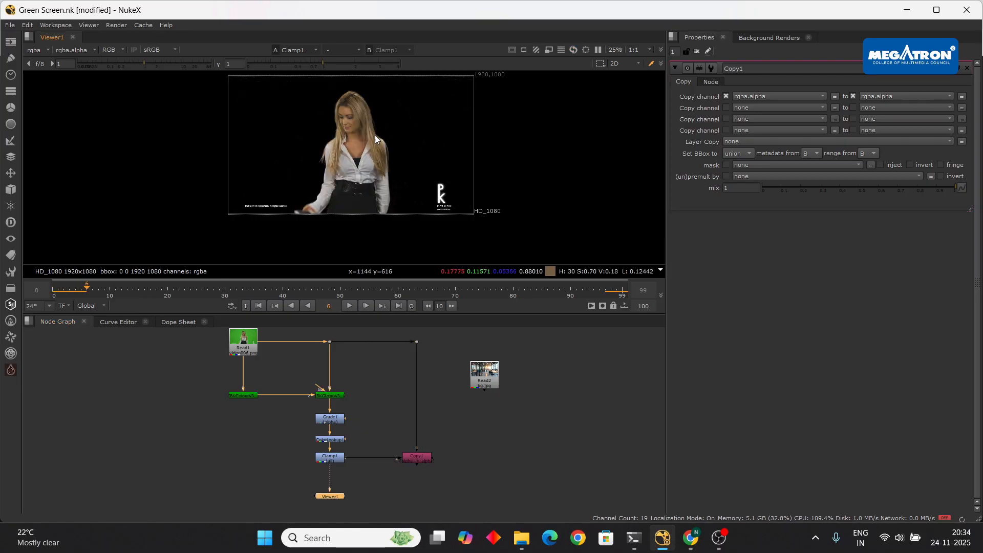
pyautogui.press('a')
pyautogui.press('a')
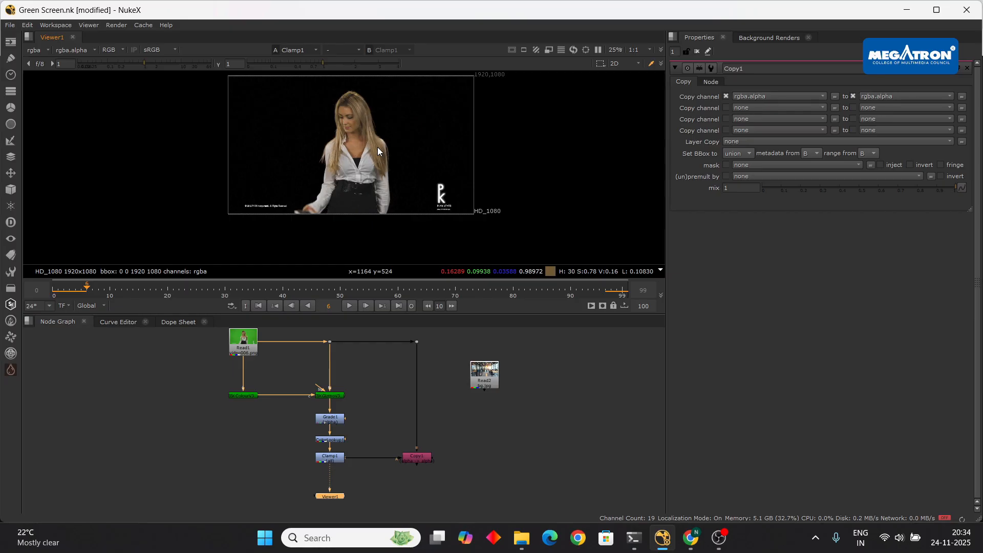
pyautogui.scroll(5, 414, 433)
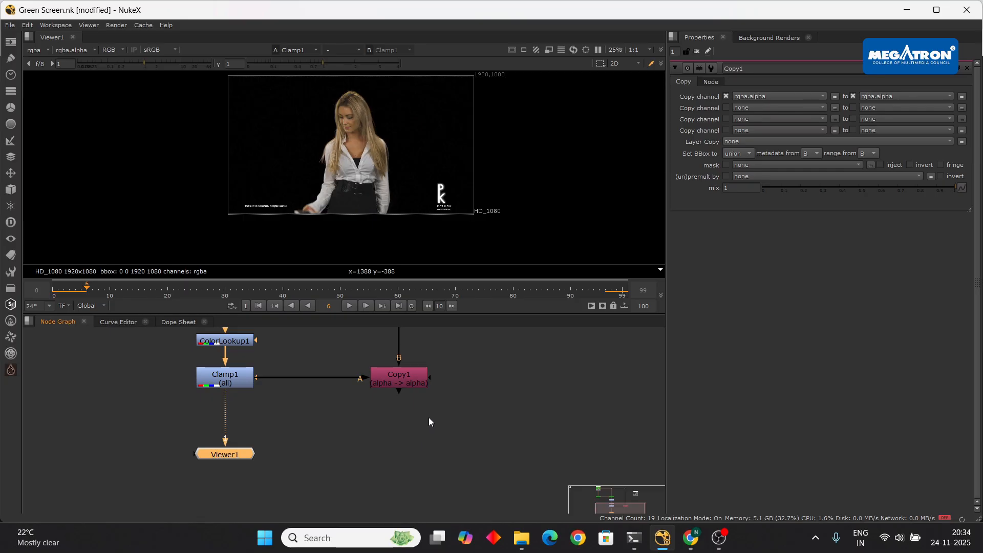
pyautogui.scroll(-4, 426, 417)
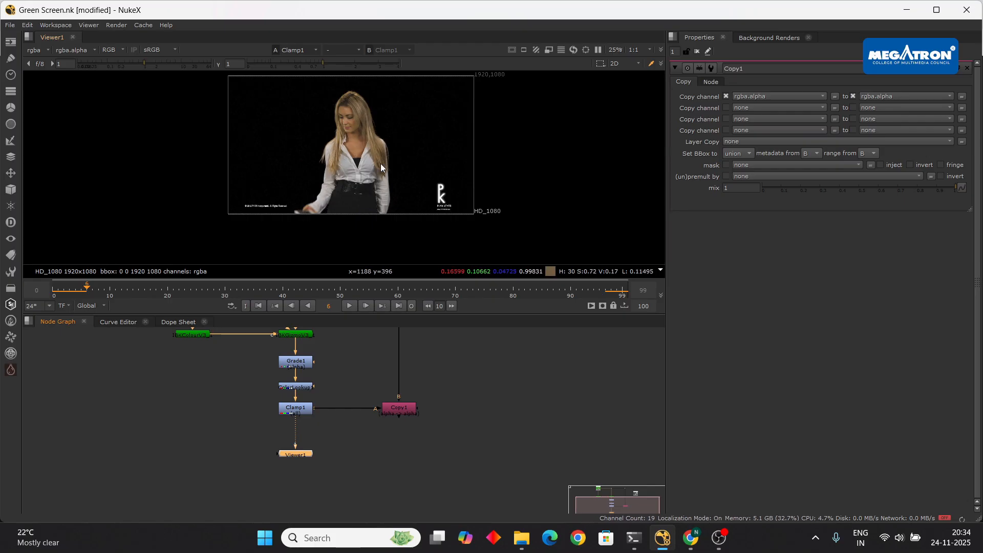
pyautogui.moveTo(376, 461); pyautogui.dragTo(380, 435, button='middle')
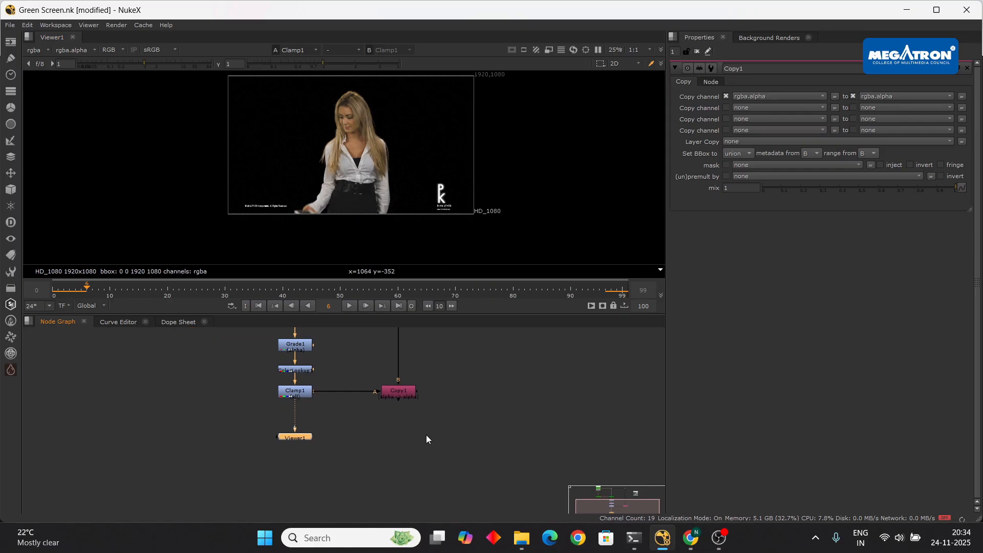
pyautogui.scroll(3, 426, 434)
# - Add Premult1 under Copy1, view its output, and place Viewer1 beneath it
pyautogui.press('Tab')
pyautogui.write('prem')
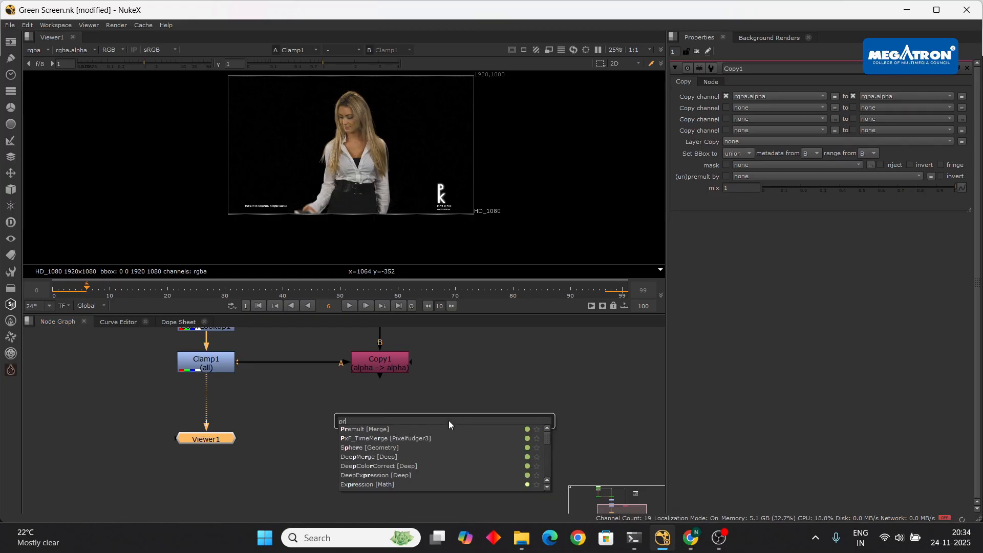
pyautogui.click(367, 430)
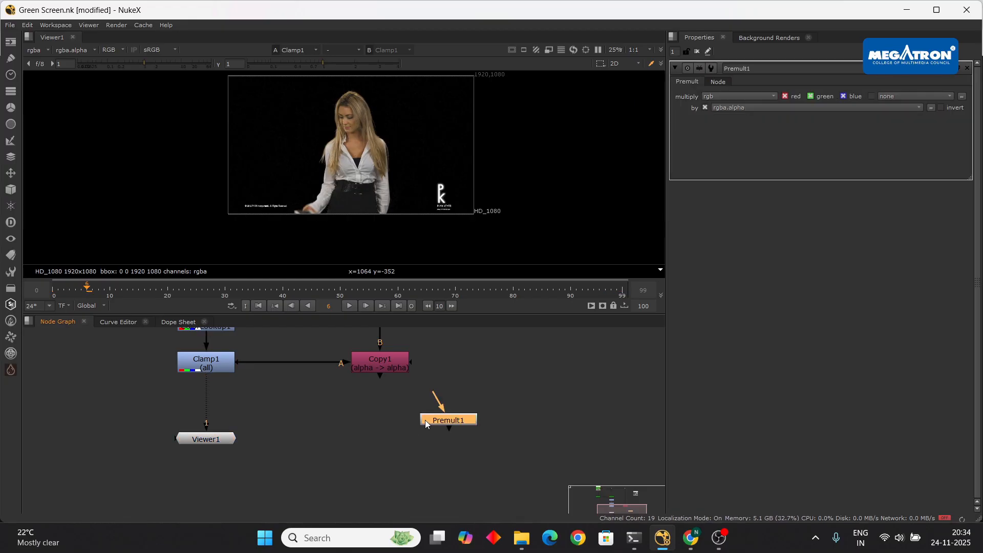
pyautogui.moveTo(405, 434); pyautogui.dragTo(401, 436)
pyautogui.moveTo(396, 433); pyautogui.dragTo(378, 429)
pyautogui.press('1')
pyautogui.moveTo(210, 445); pyautogui.dragTo(385, 505)
# - Zoom the viewer and check the alpha matte before returning to RGB
pyautogui.scroll(8, 374, 161)
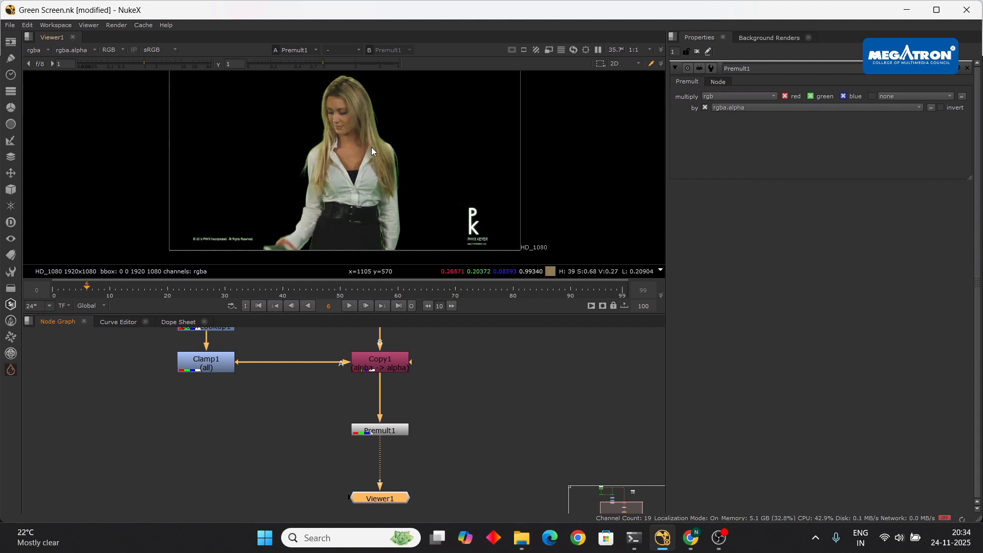
pyautogui.scroll(-6, 264, 189)
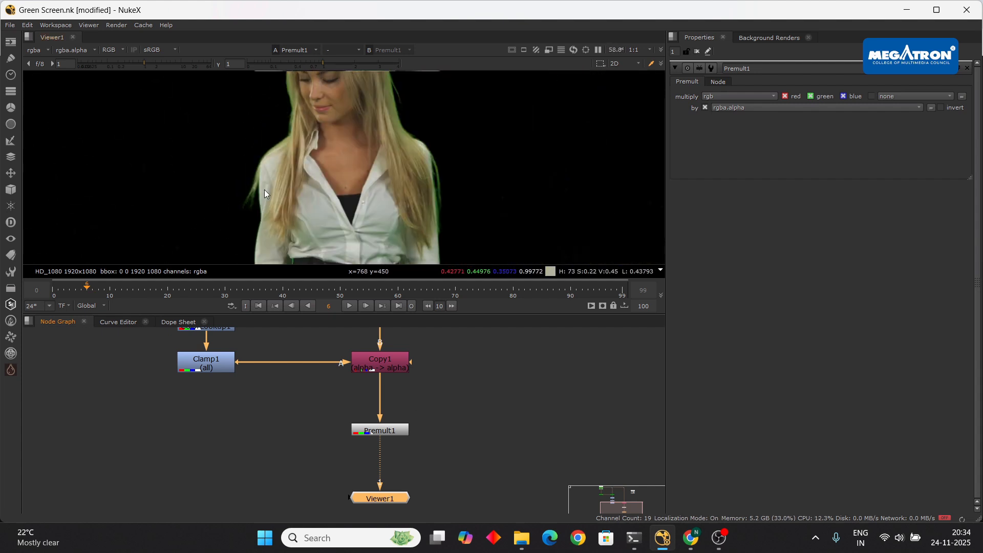
pyautogui.scroll(-2, 377, 168)
pyautogui.scroll(2, 351, 195)
pyautogui.scroll(-2, 390, 210)
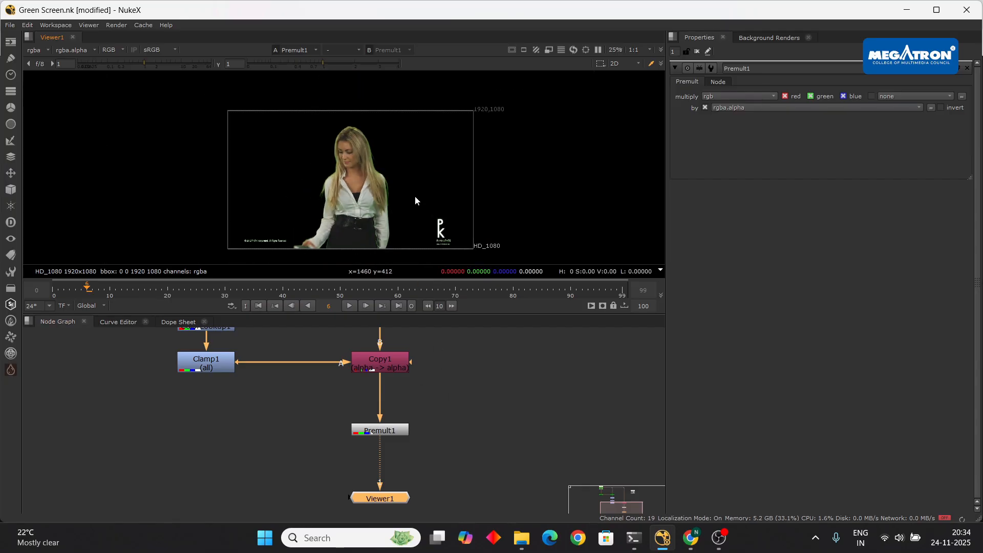
pyautogui.scroll(-1, 408, 192)
pyautogui.scroll(3, 403, 193)
pyautogui.scroll(-2, 402, 193)
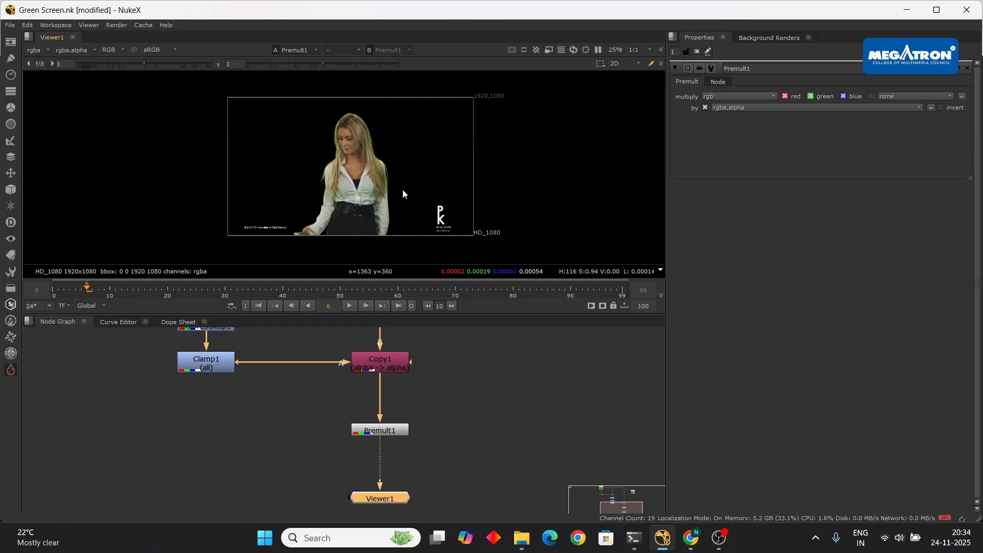
pyautogui.press('a')
pyautogui.scroll(2, 392, 184)
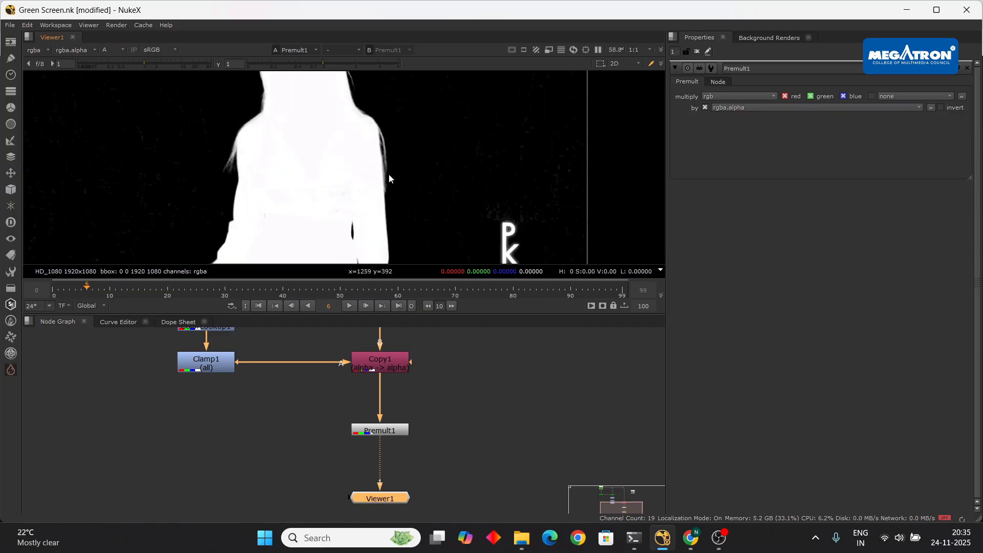
pyautogui.press('a')
pyautogui.scroll(-1, 388, 171)
# - Play the clip and stop at frame 31, then bring the video call forward
pyautogui.click(350, 305)
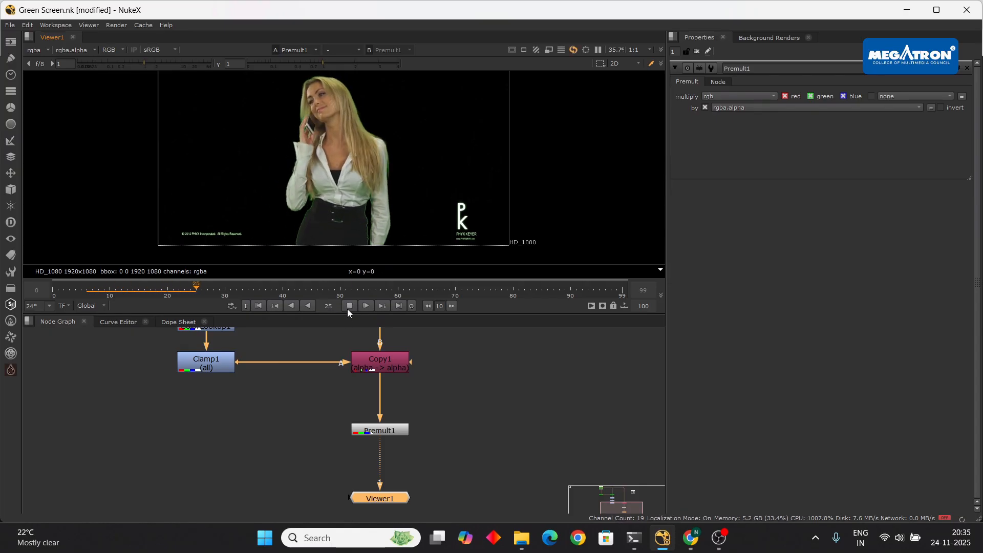
pyautogui.click(349, 305)
pyautogui.scroll(4, 363, 205)
pyautogui.scroll(-4, 367, 176)
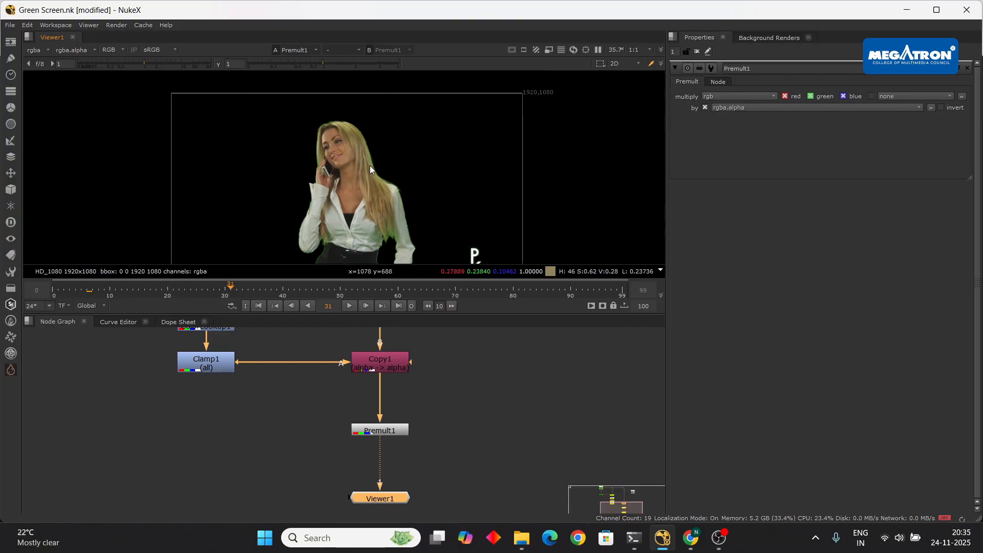
pyautogui.moveTo(697, 539)
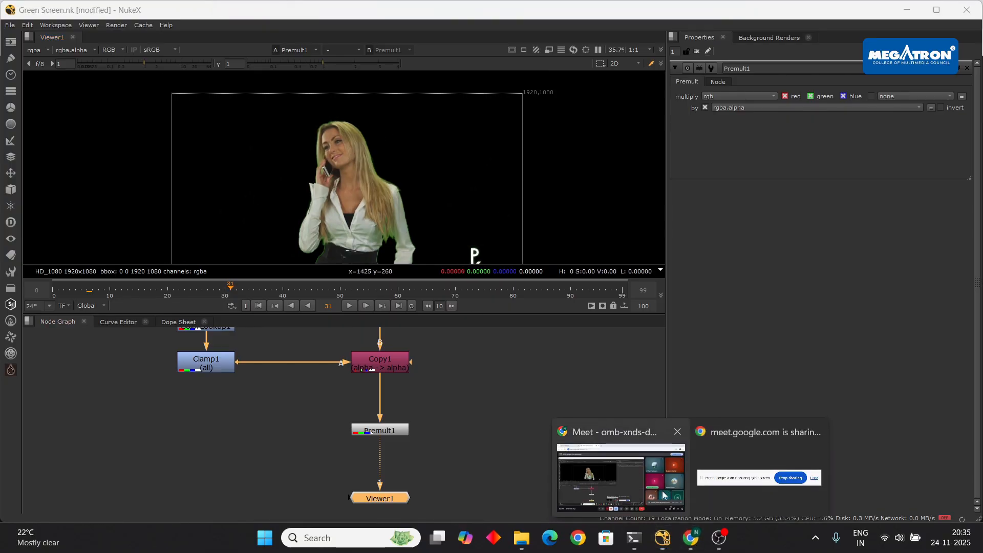
pyautogui.click(621, 471)
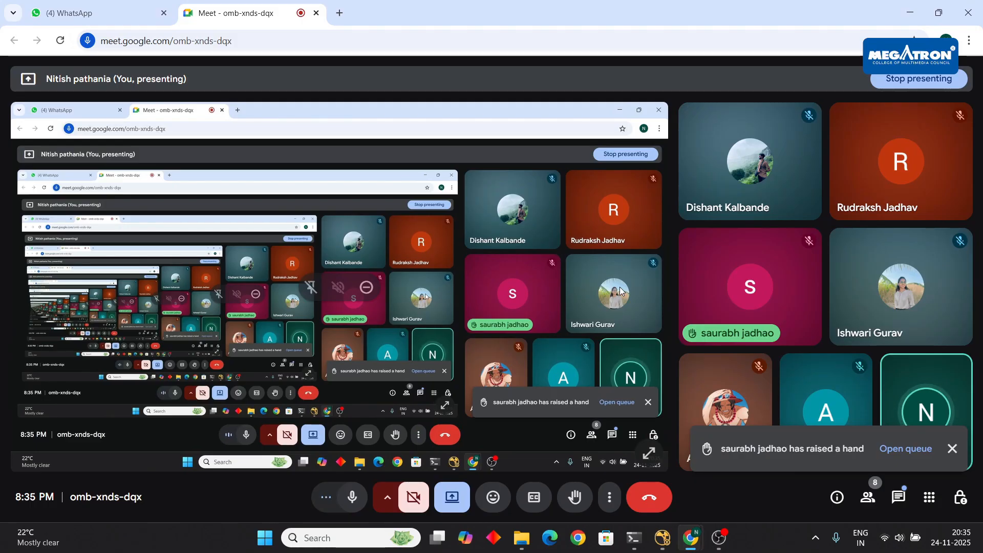
pyautogui.hotkey('alt', 'Tab')
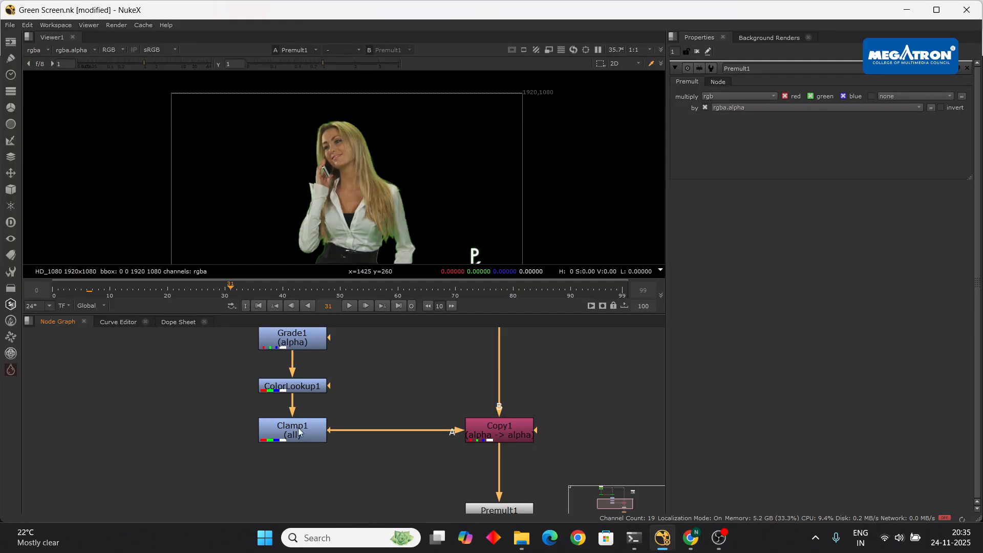
pyautogui.scroll(-3, 361, 385)
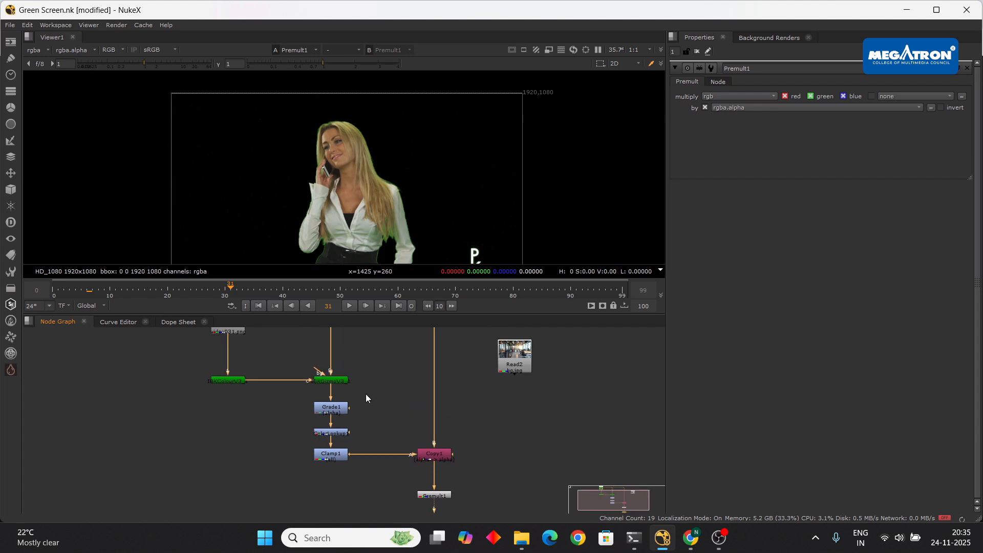
pyautogui.scroll(-3, 488, 441)
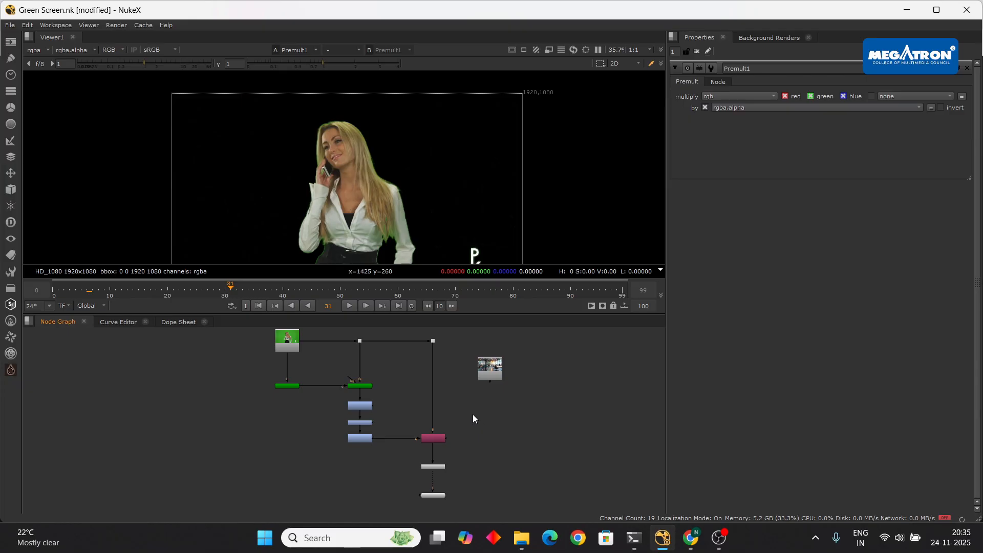
pyautogui.scroll(2, 415, 416)
pyautogui.scroll(1, 415, 418)
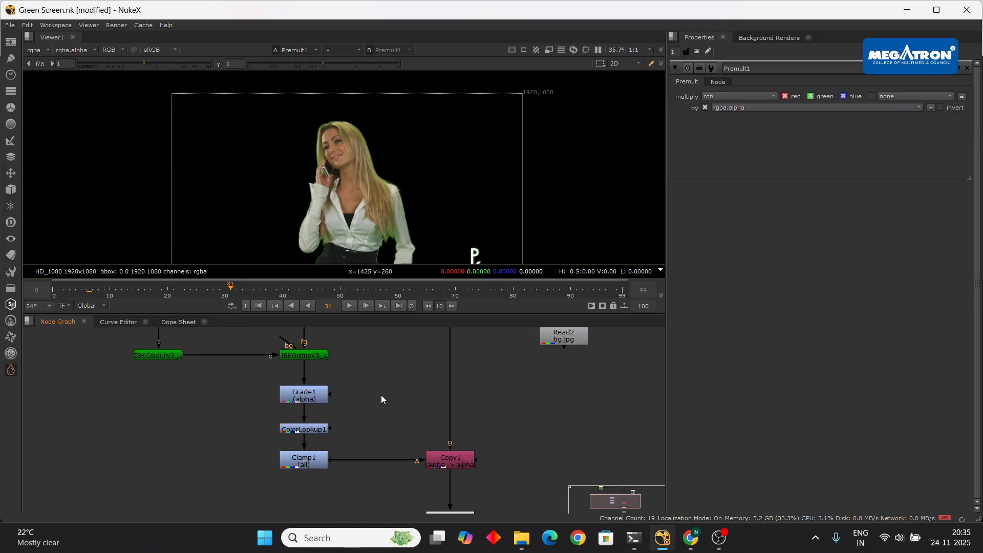
pyautogui.scroll(-3, 381, 394)
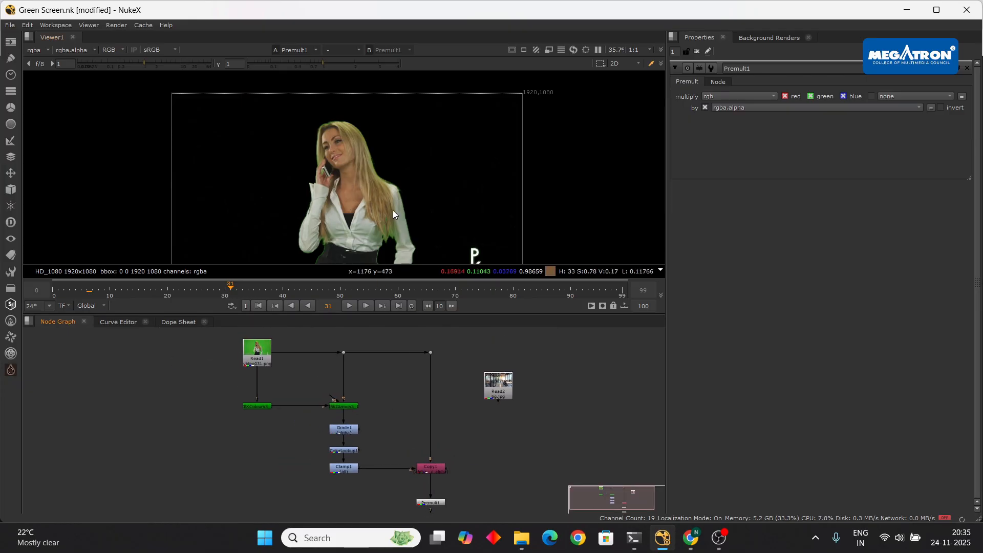
pyautogui.moveTo(369, 422); pyautogui.dragTo(369, 412, button='middle')
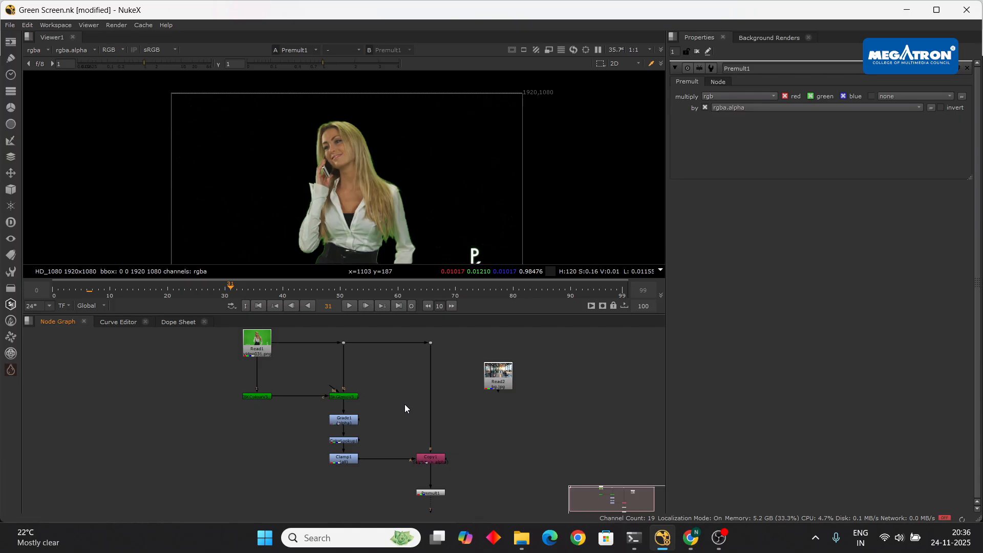
pyautogui.scroll(3, 389, 409)
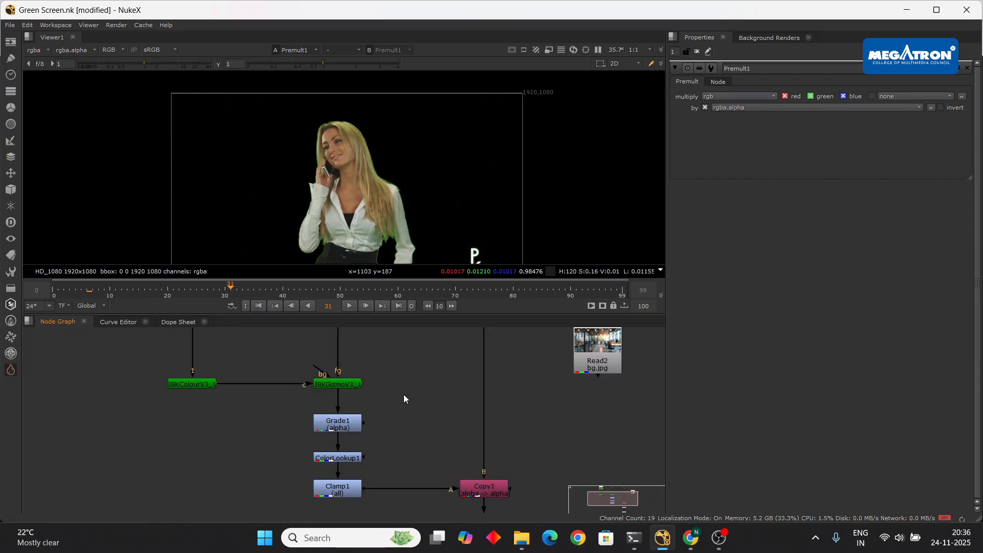
pyautogui.scroll(-3, 379, 410)
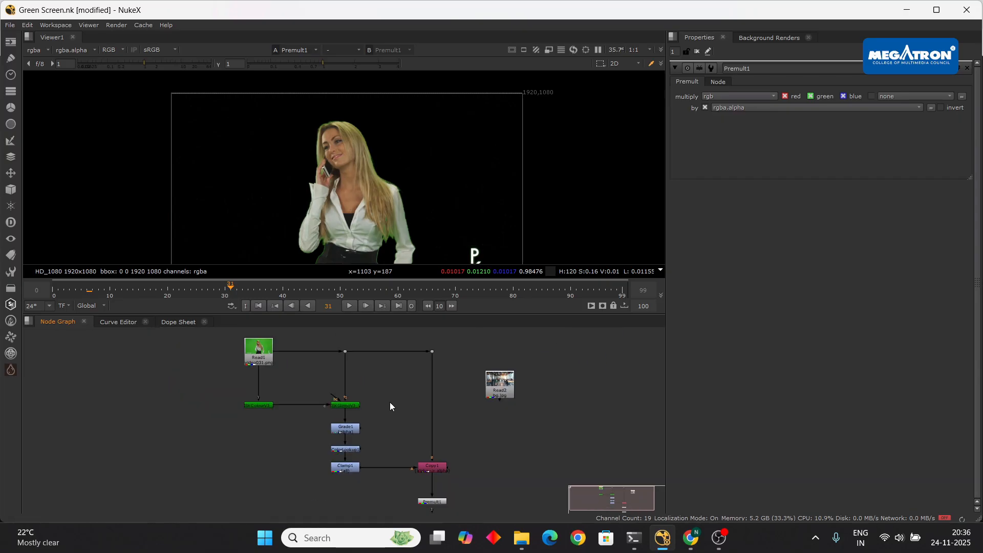
pyautogui.hotkey('alt', 'Tab')
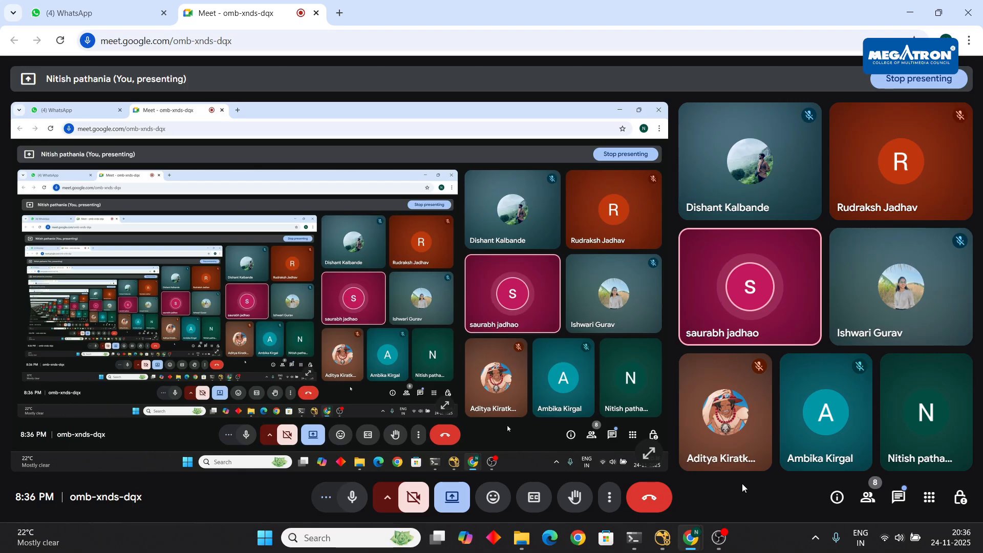
pyautogui.hotkey('alt', 'Tab')
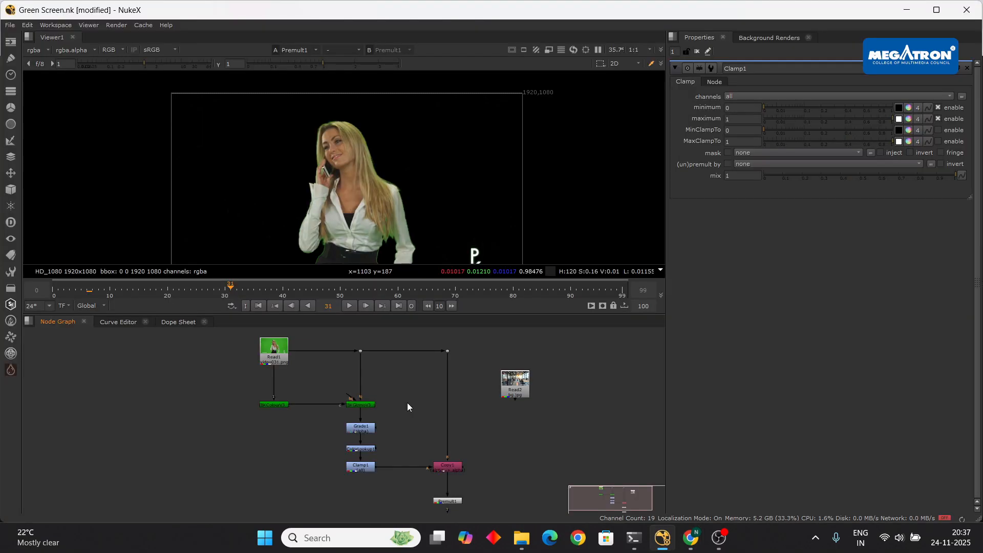
# - Stop playback at frame 48 and zoom in on the green spill along the hair and arm
pyautogui.click(349, 306)
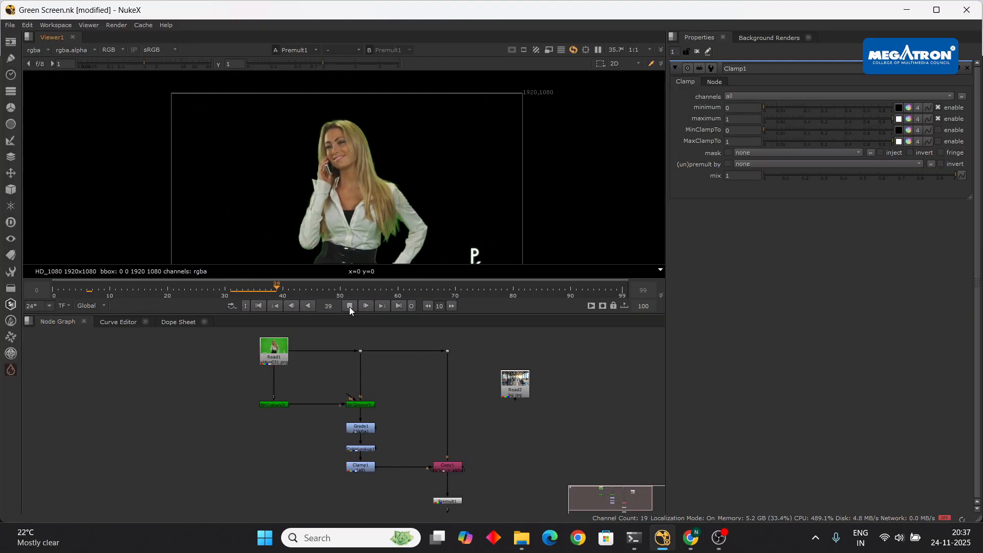
pyautogui.click(350, 306)
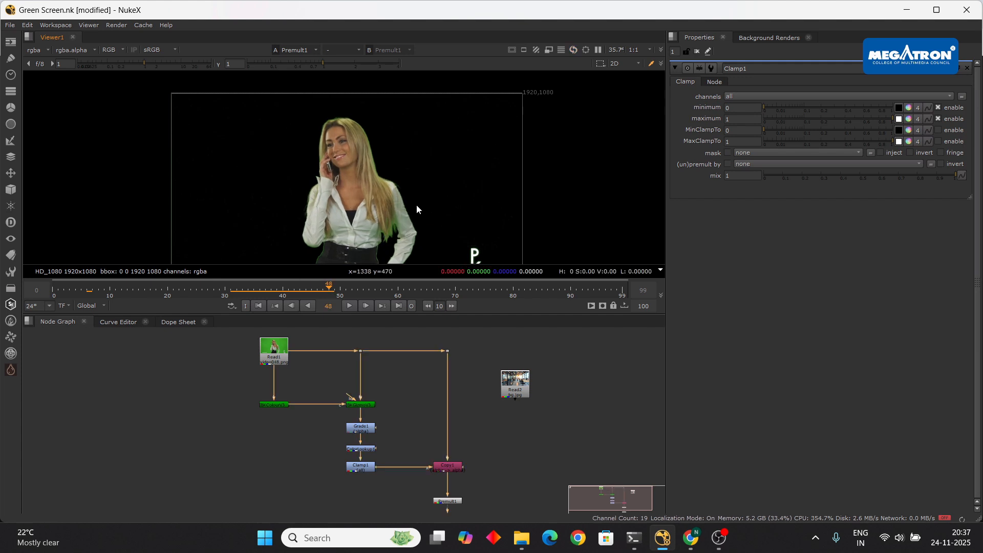
pyautogui.scroll(3, 408, 217)
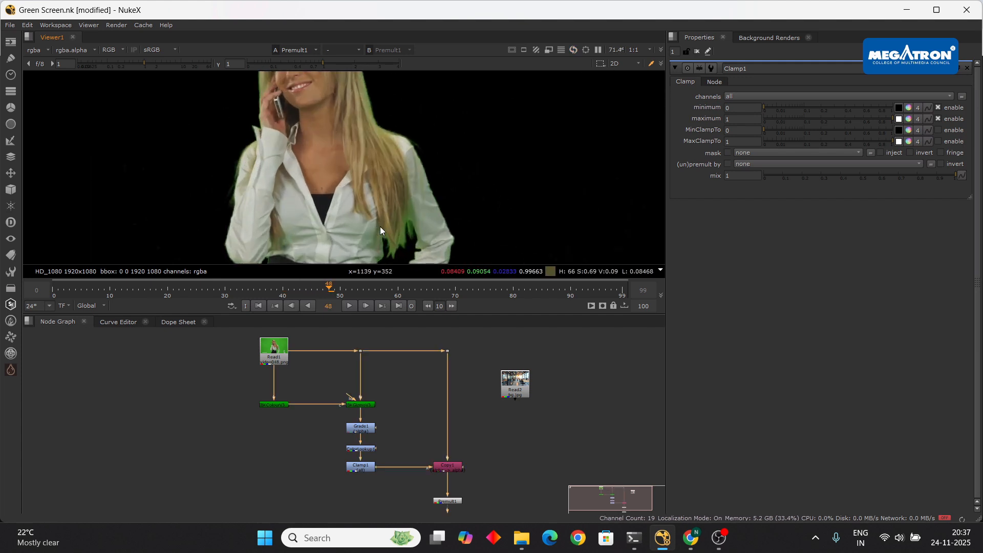
pyautogui.moveTo(380, 226); pyautogui.dragTo(376, 193, button='middle')
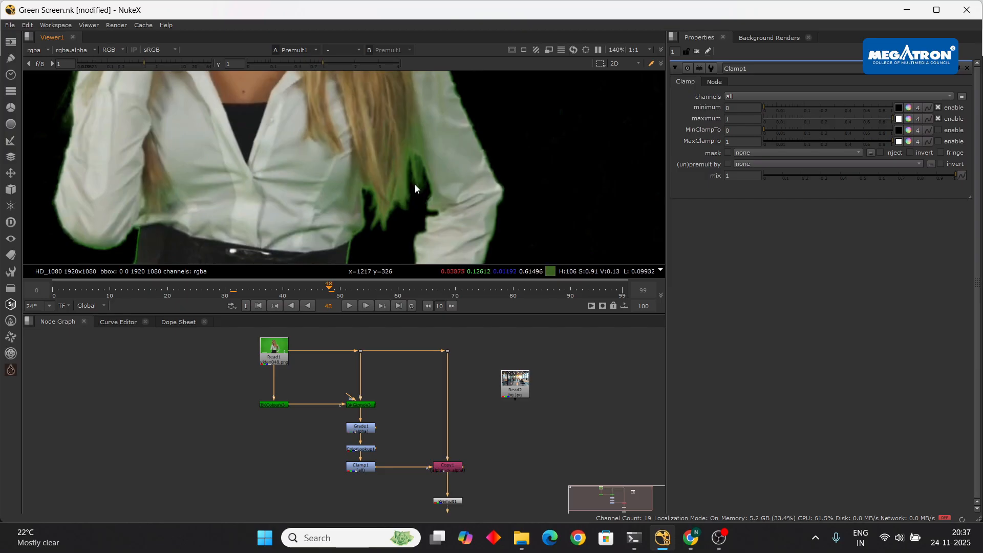
pyautogui.scroll(3, 414, 183)
pyautogui.scroll(-3, 416, 174)
pyautogui.moveTo(417, 167); pyautogui.dragTo(415, 211, button='middle')
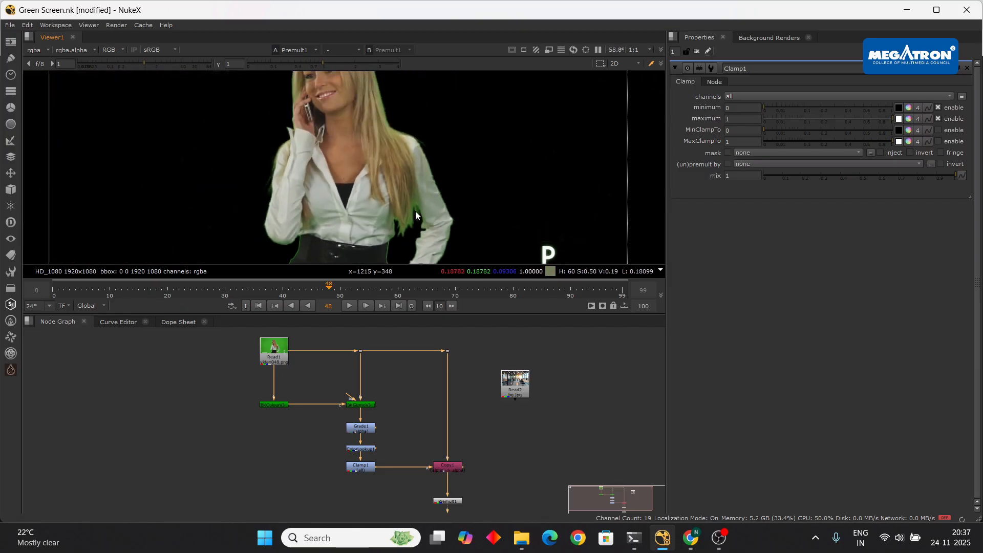
pyautogui.scroll(-2, 415, 211)
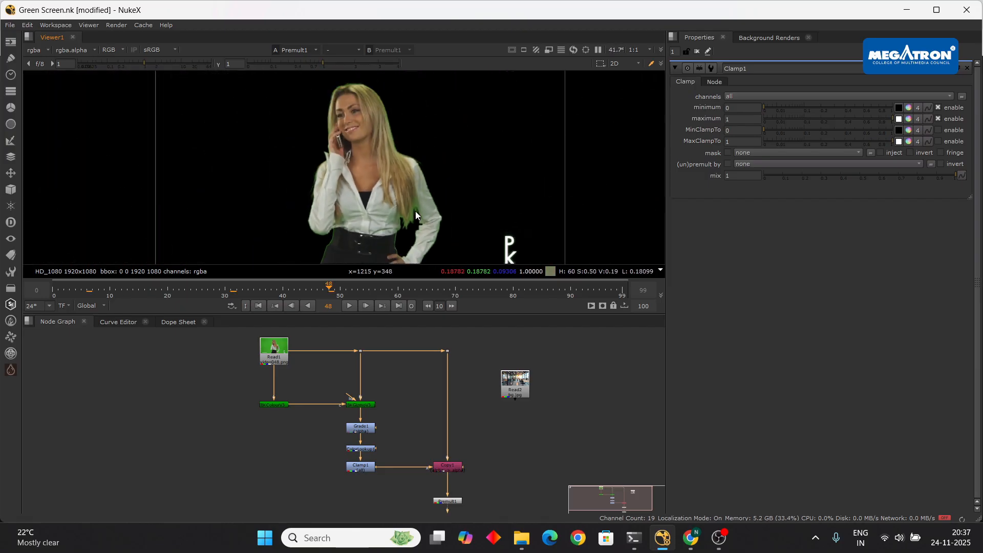
pyautogui.moveTo(405, 180); pyautogui.dragTo(438, 174, button='middle')
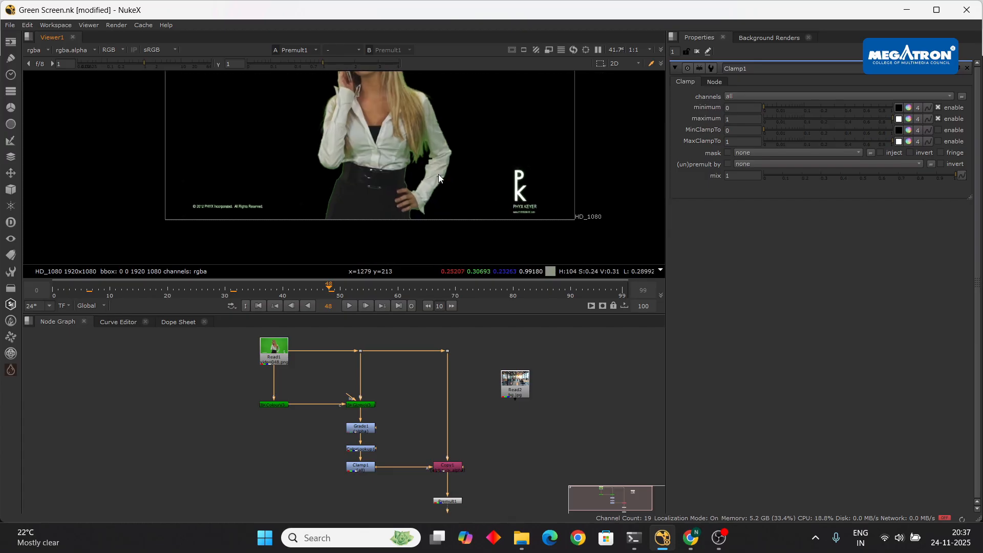
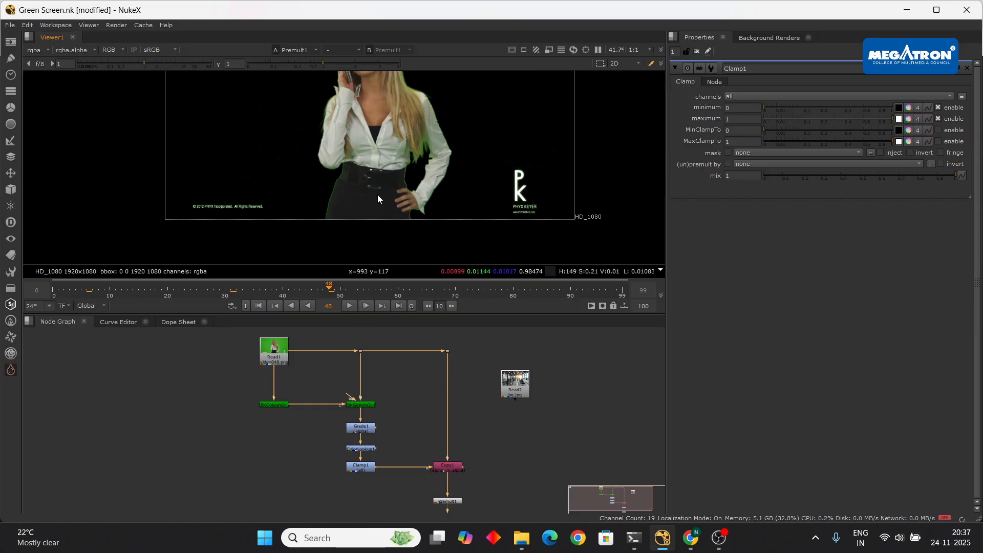
# - Zoom and pan the viewer to inspect the keyed woman's hair and waist edges up close
pyautogui.scroll(-2, 391, 200)
pyautogui.scroll(4, 396, 128)
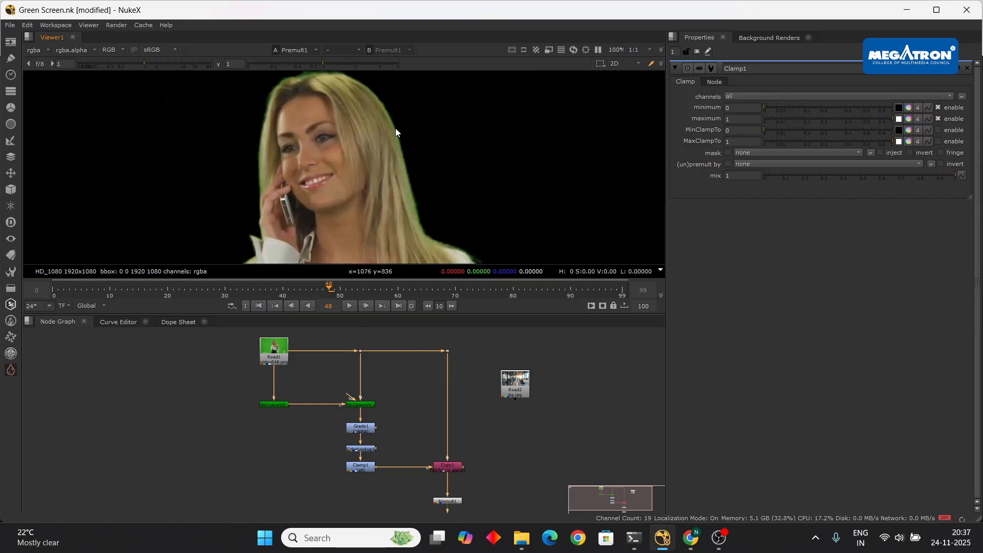
pyautogui.scroll(-2, 340, 127)
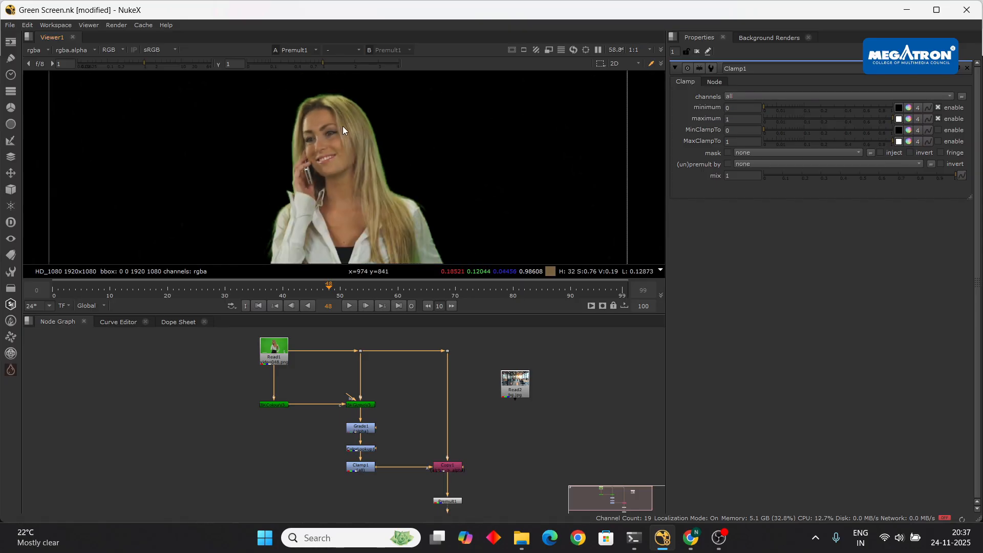
pyautogui.scroll(3, 321, 110)
pyautogui.scroll(3, 320, 110)
pyautogui.scroll(-4, 307, 143)
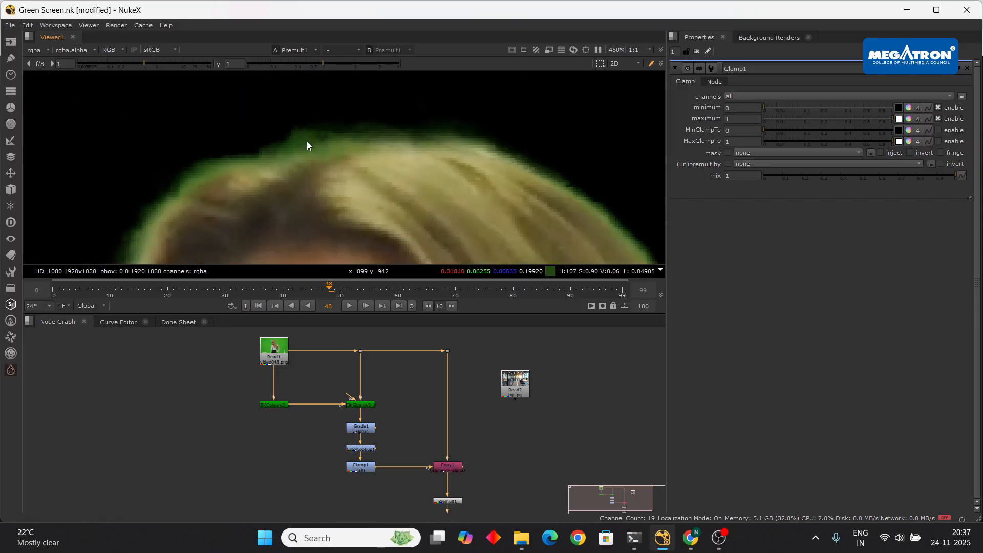
pyautogui.moveTo(397, 261); pyautogui.dragTo(353, 82, button='middle')
pyautogui.moveTo(395, 226)
pyautogui.mouseDown(button='middle')
pyautogui.moveTo(368, 142)
pyautogui.moveTo(383, 235)
pyautogui.mouseUp(button='middle')
pyautogui.scroll(5, 373, 153)
pyautogui.scroll(-6, 388, 173)
pyautogui.moveTo(388, 173); pyautogui.dragTo(399, 220, button='middle')
pyautogui.scroll(5, 341, 397)
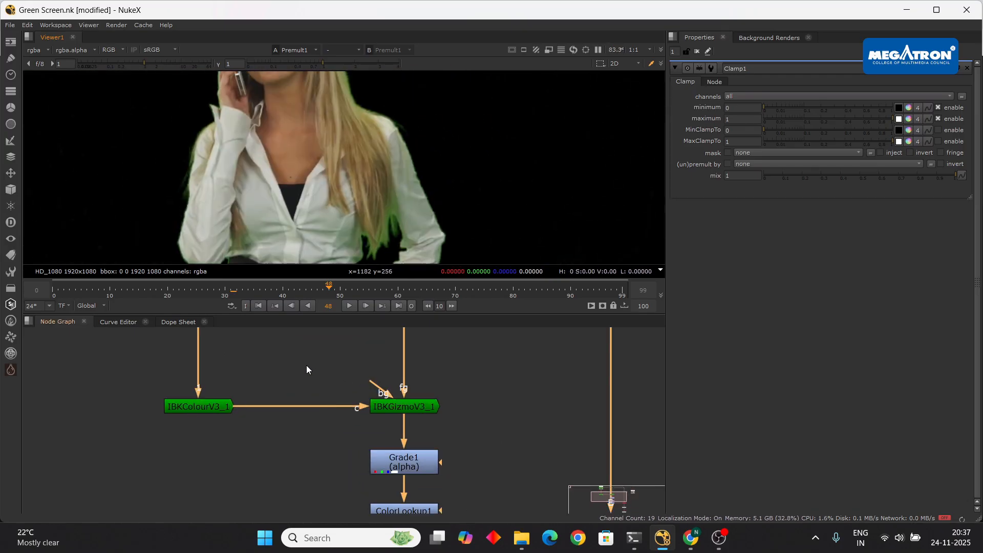
pyautogui.scroll(-5, 306, 364)
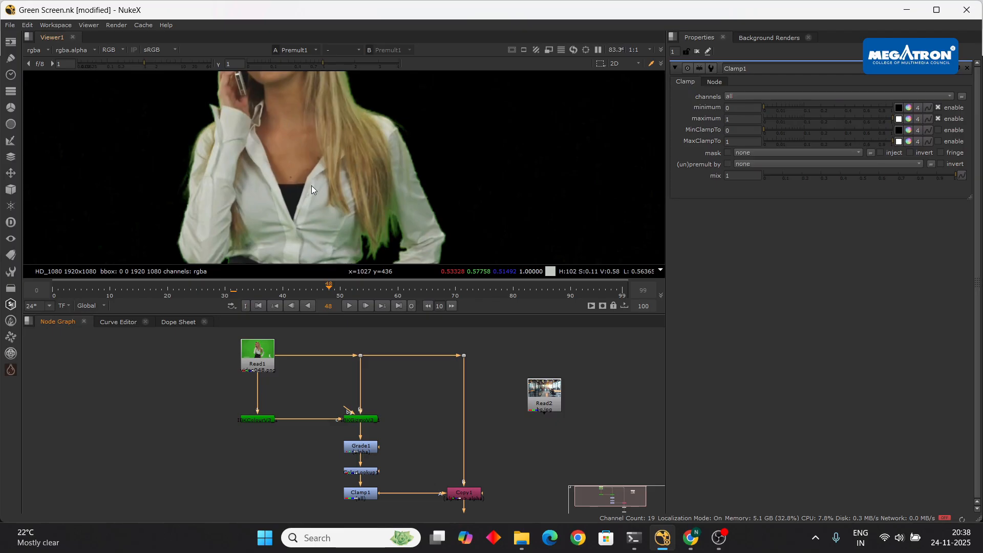
# - Preview the Clean plate image from the Green screen footages folder, then return to NukeX
pyautogui.click(521, 538)
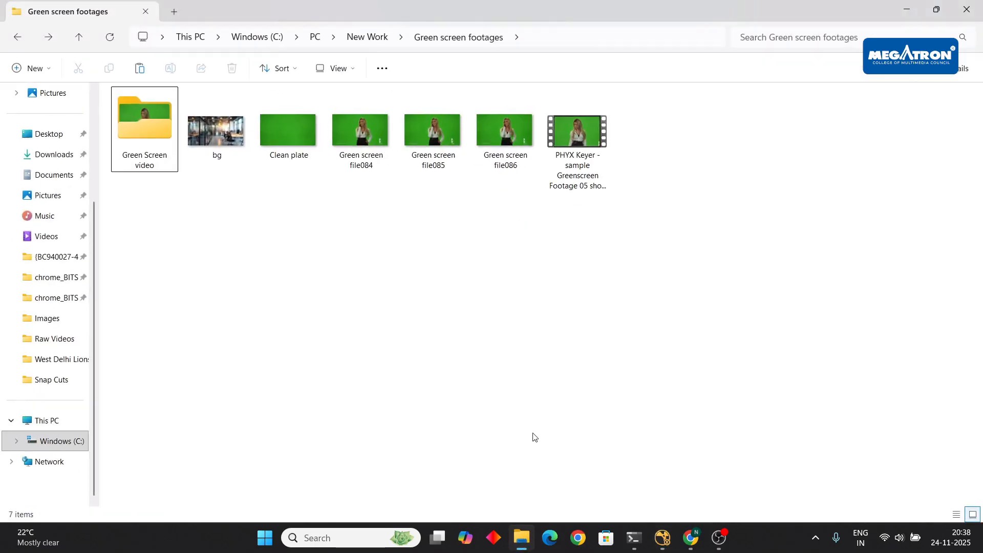
pyautogui.doubleClick(287, 136)
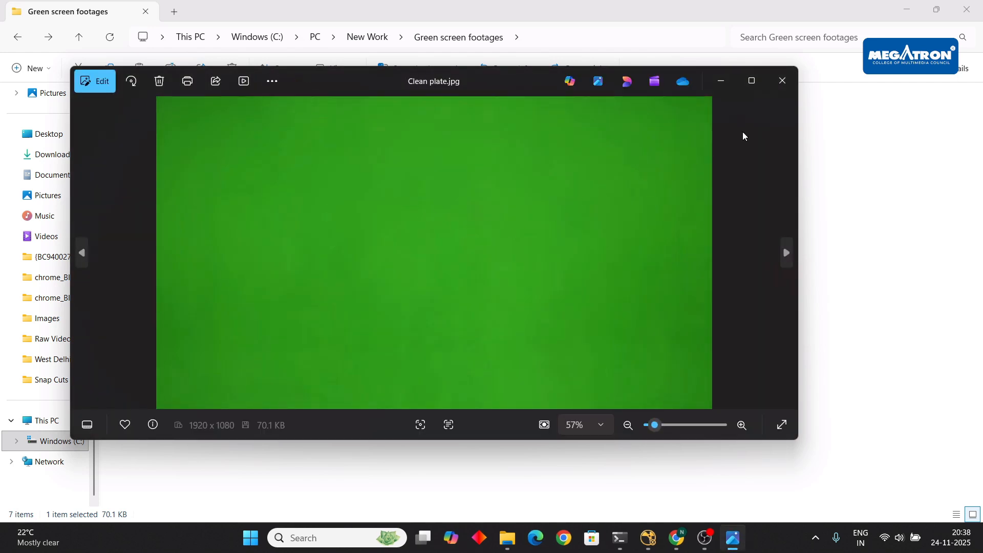
pyautogui.click(780, 81)
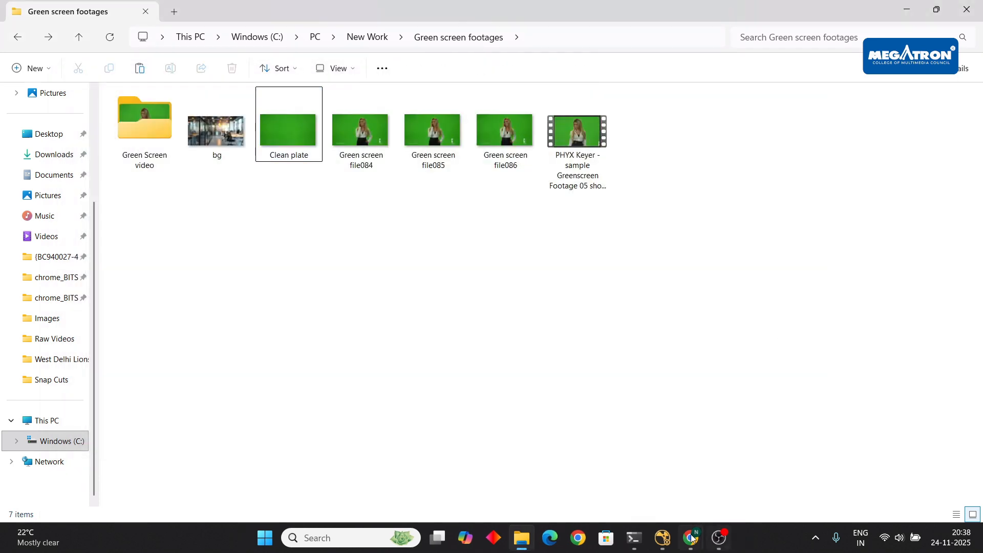
pyautogui.click(663, 538)
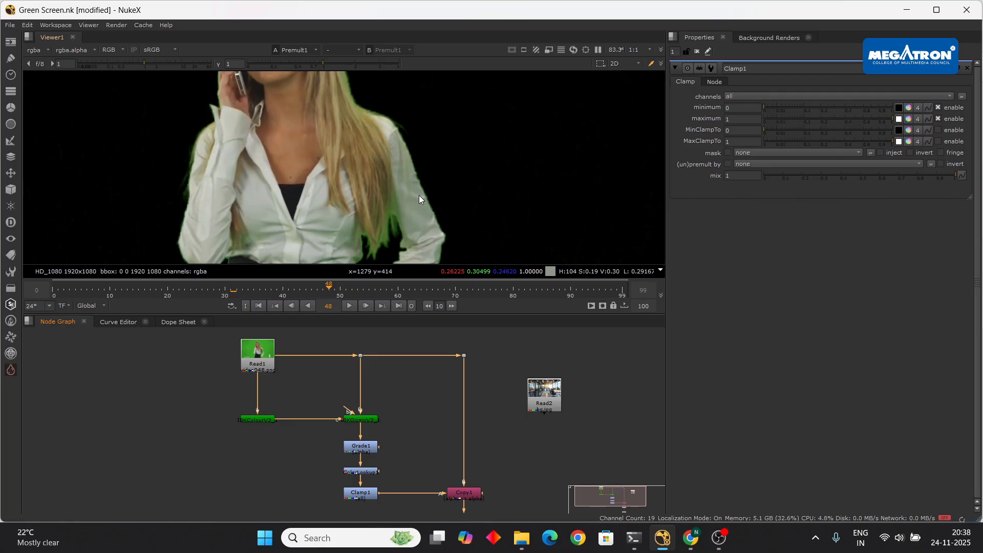
# - Review the IBKGizmoV3_1 and IBKColourV3_1 settings, keeping IBKColour's screen type on green
pyautogui.moveTo(406, 405); pyautogui.dragTo(391, 413, button='middle')
pyautogui.click(354, 431)
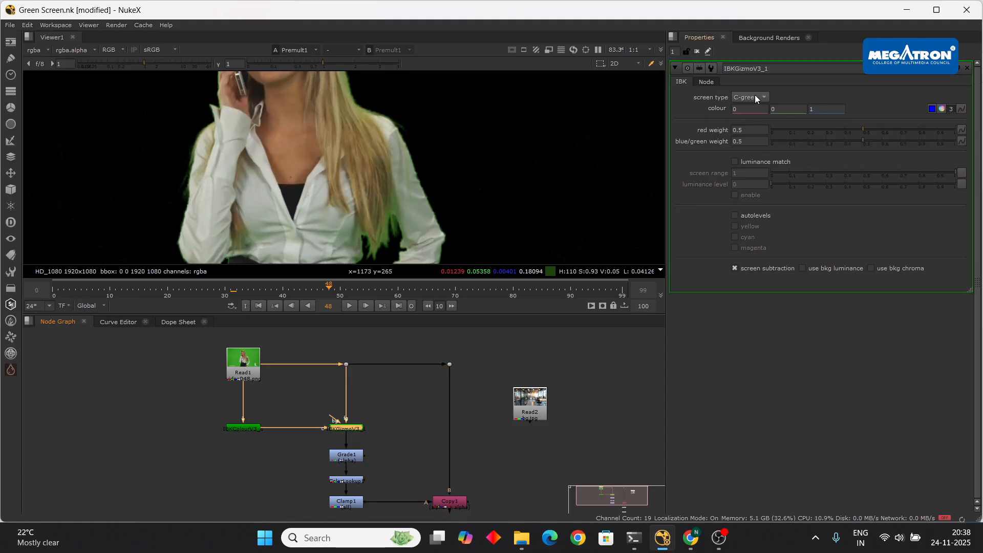
pyautogui.click(250, 428)
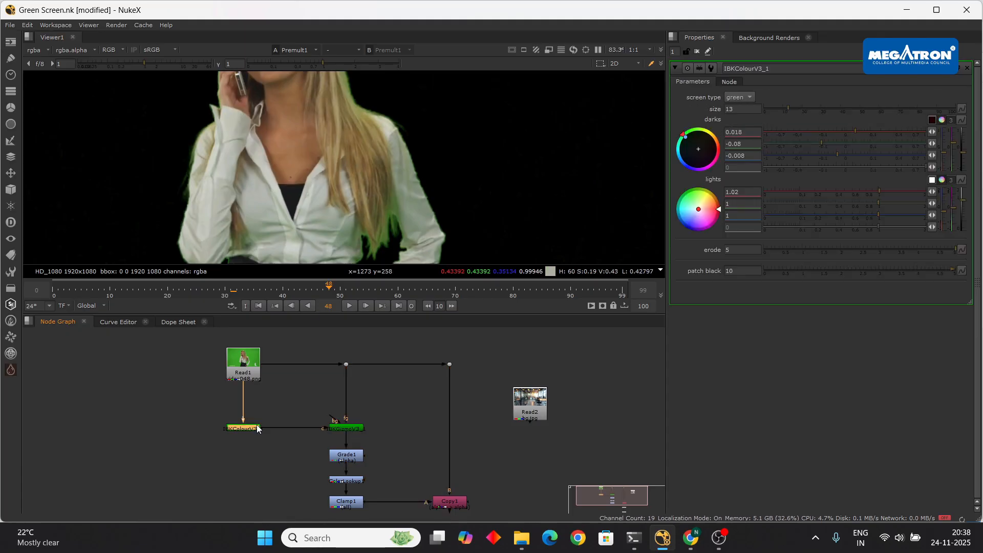
pyautogui.click(752, 97)
pyautogui.click(807, 91)
pyautogui.click(743, 97)
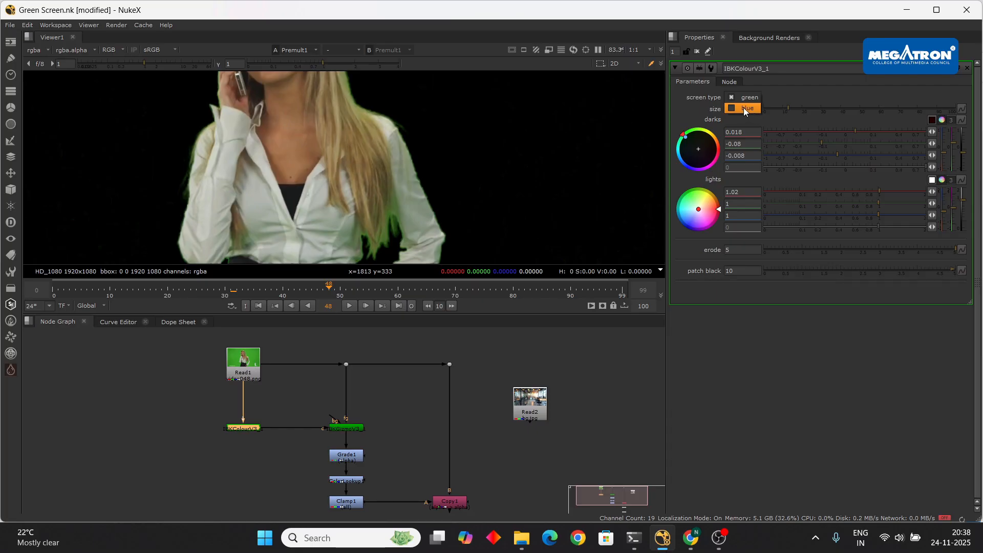
pyautogui.click(748, 97)
# - Open the IBKGizmoV3 keyer settings and keep its screen type on C-green
pyautogui.doubleClick(345, 428)
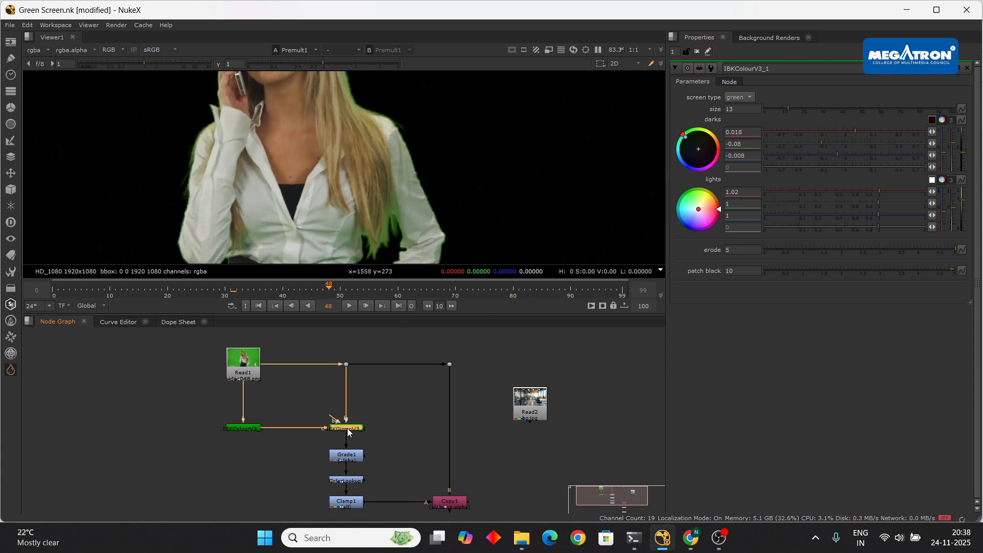
pyautogui.click(754, 96)
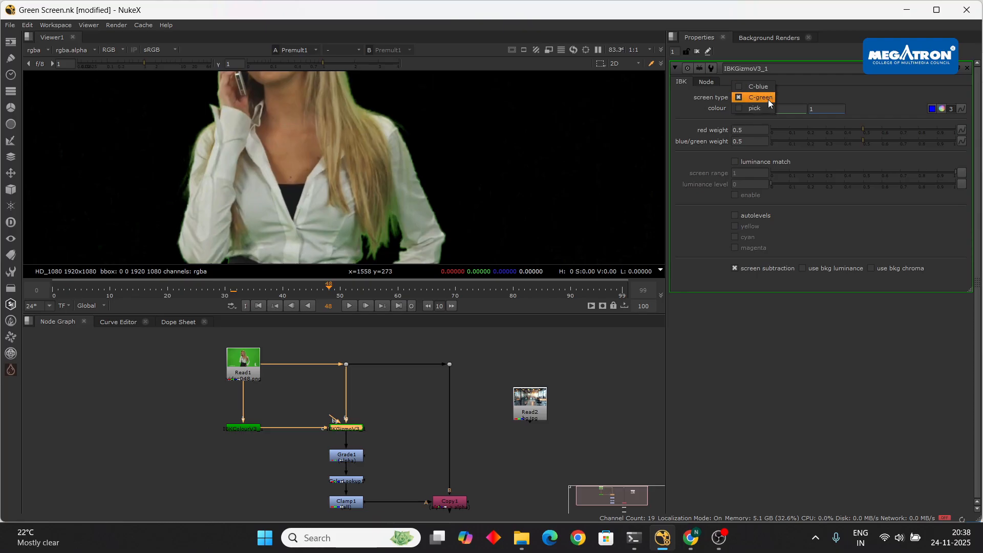
pyautogui.click(768, 99)
pyautogui.moveTo(397, 438); pyautogui.dragTo(388, 397, button='middle')
pyautogui.scroll(2, 395, 413)
pyautogui.scroll(-5, 394, 413)
pyautogui.click(475, 453)
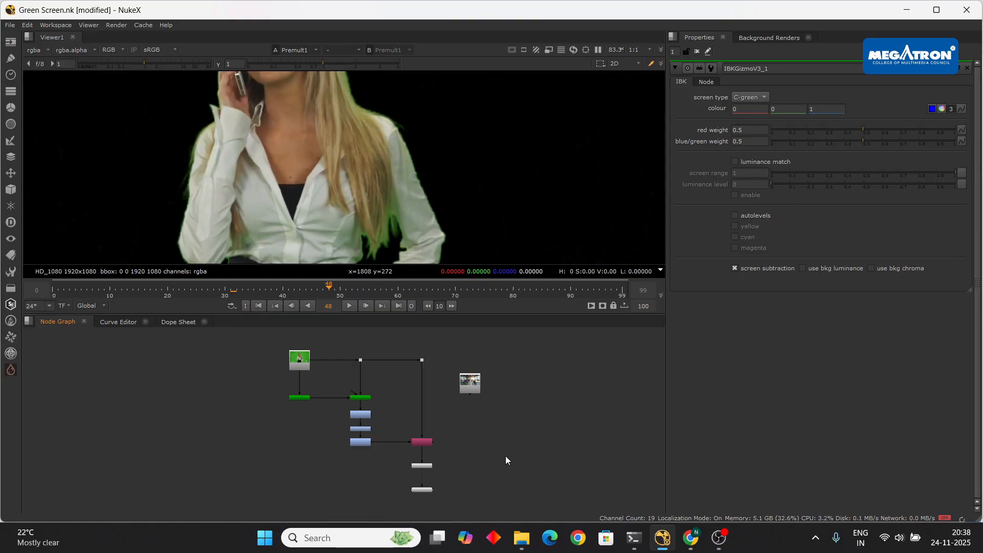
# - Switch the viewer to the alpha channel and recentre the woman's matte
pyautogui.scroll(-5, 406, 219)
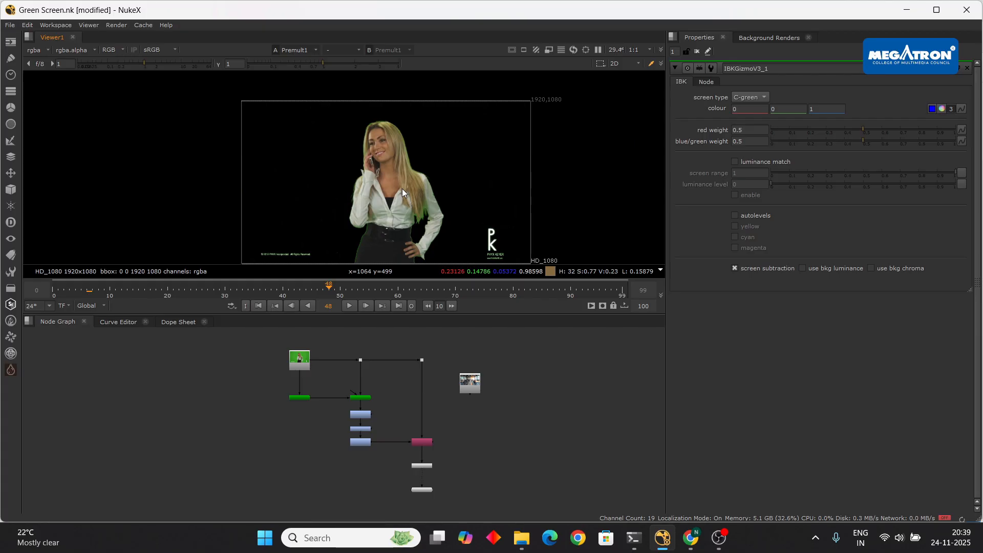
pyautogui.scroll(6, 440, 445)
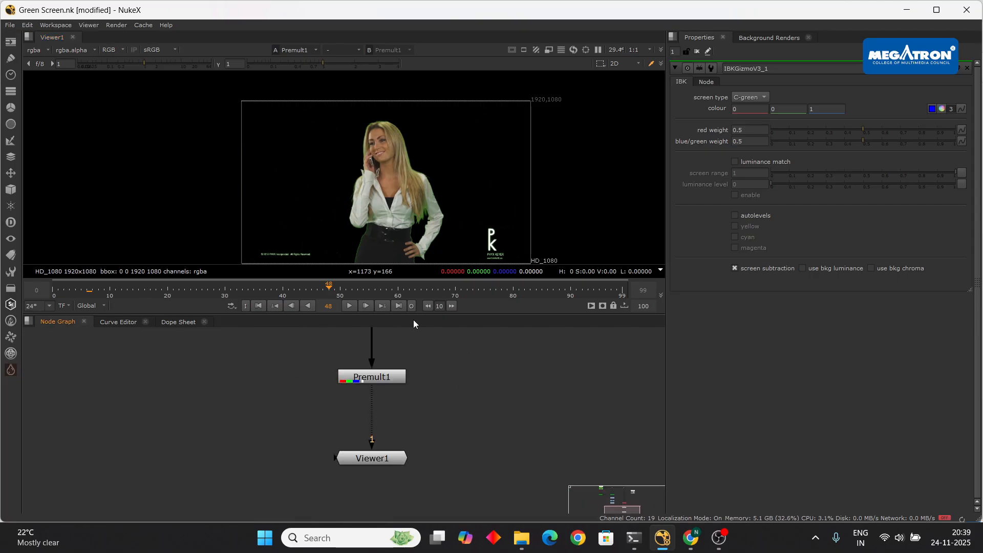
pyautogui.scroll(3, 410, 189)
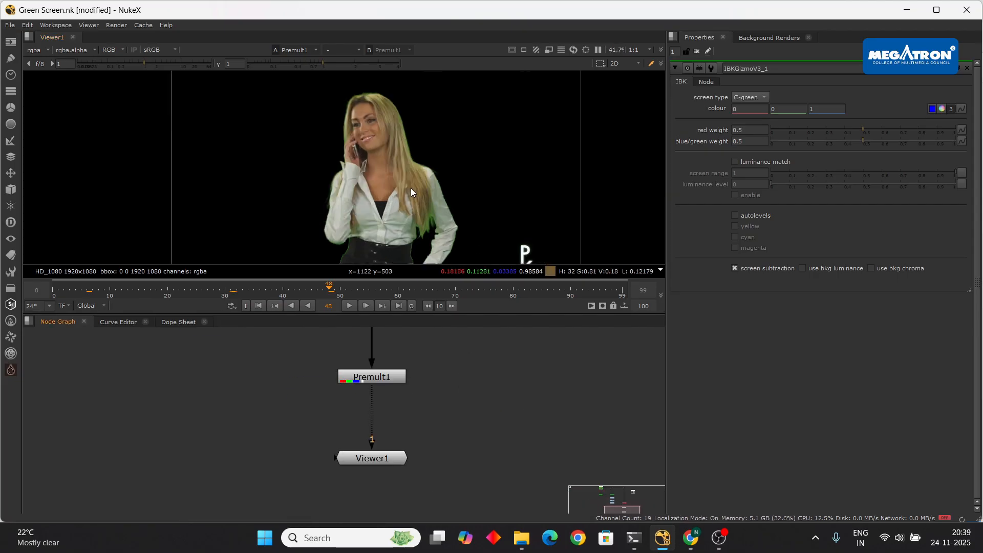
pyautogui.scroll(-3, 411, 188)
pyautogui.press('a')
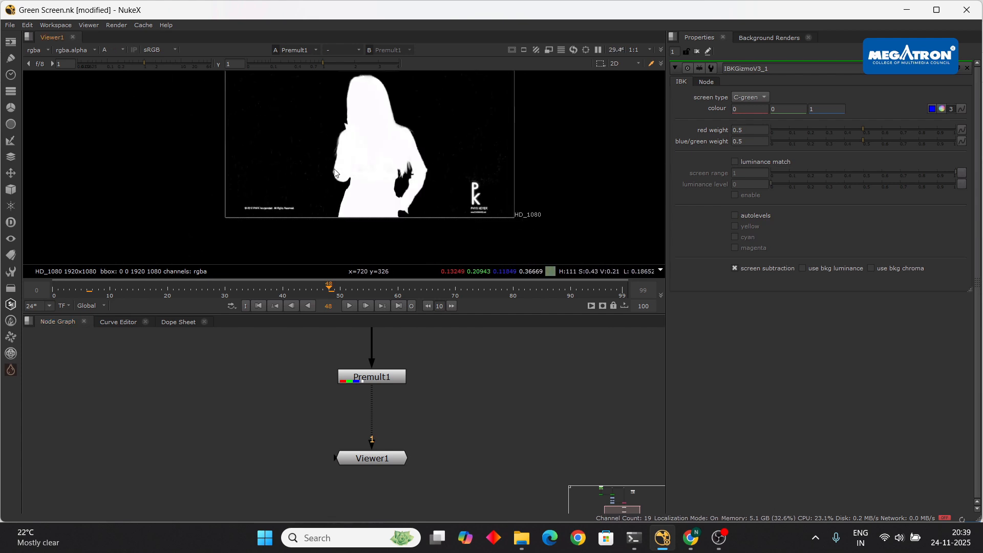
pyautogui.moveTo(384, 153); pyautogui.dragTo(396, 182, button='middle')
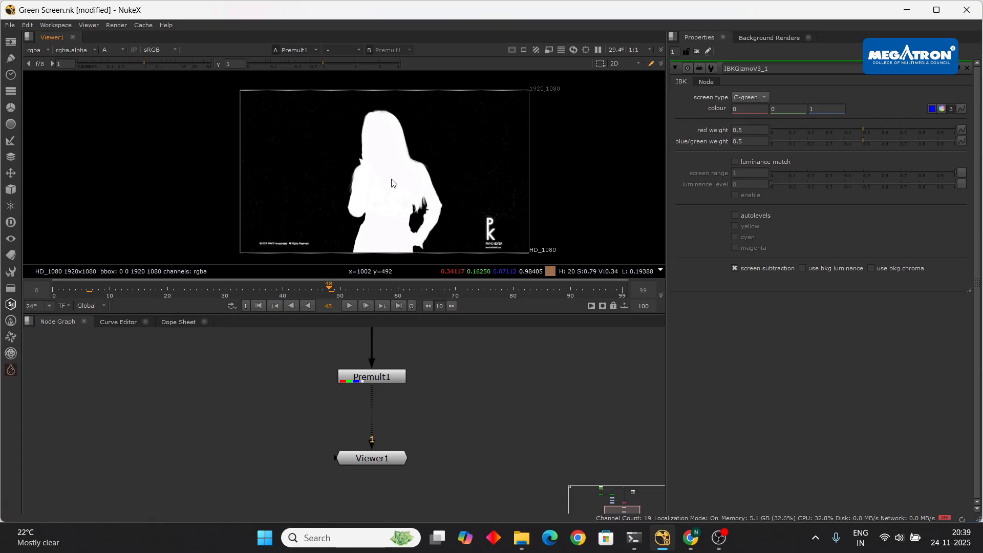
# - Play through the matte and stop at frame 37 to review it
pyautogui.click(349, 306)
pyautogui.click(350, 306)
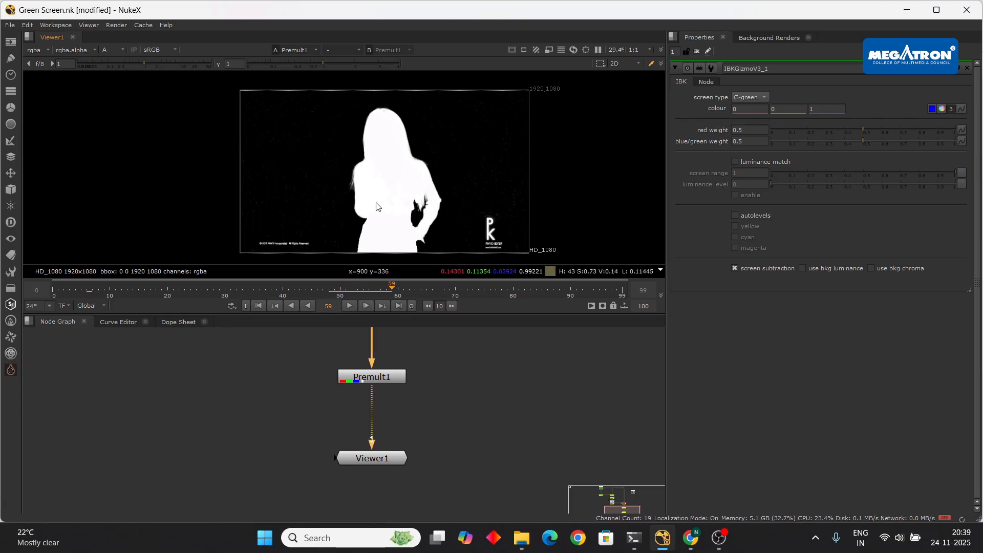
pyautogui.click(349, 306)
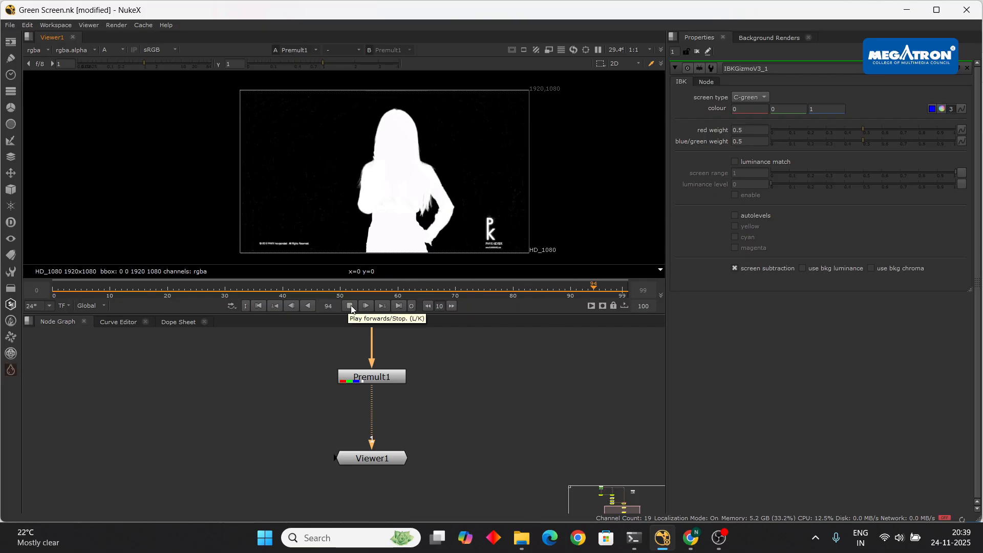
pyautogui.click(350, 306)
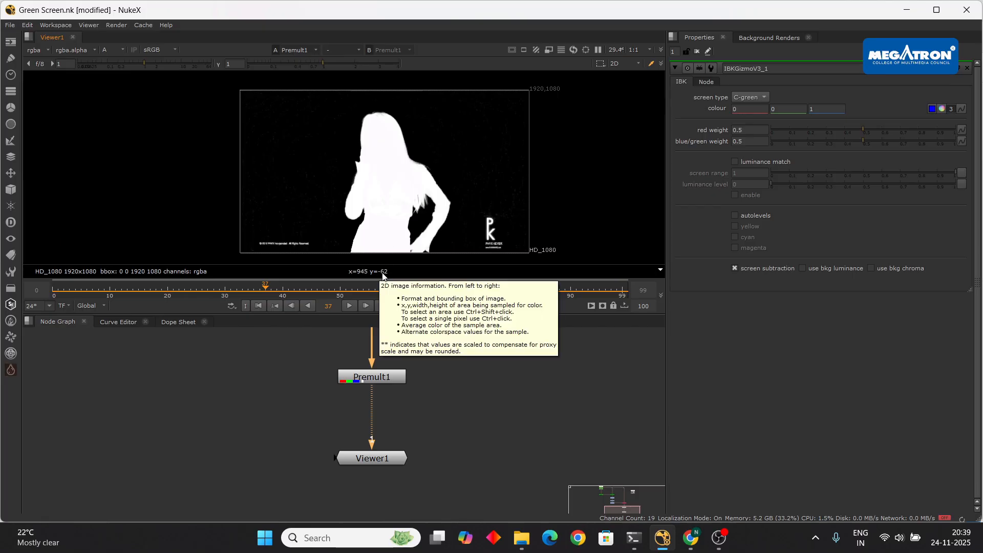
pyautogui.scroll(-3, 430, 425)
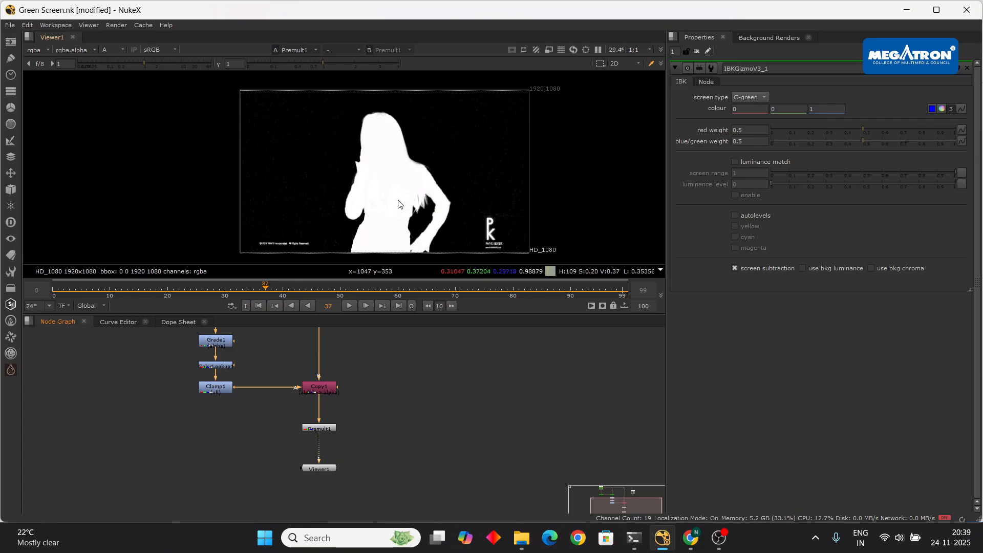
# - Compare the colour key with the matte, advance to frame 43 and shift the matte right
pyautogui.press('a')
pyautogui.press('a')
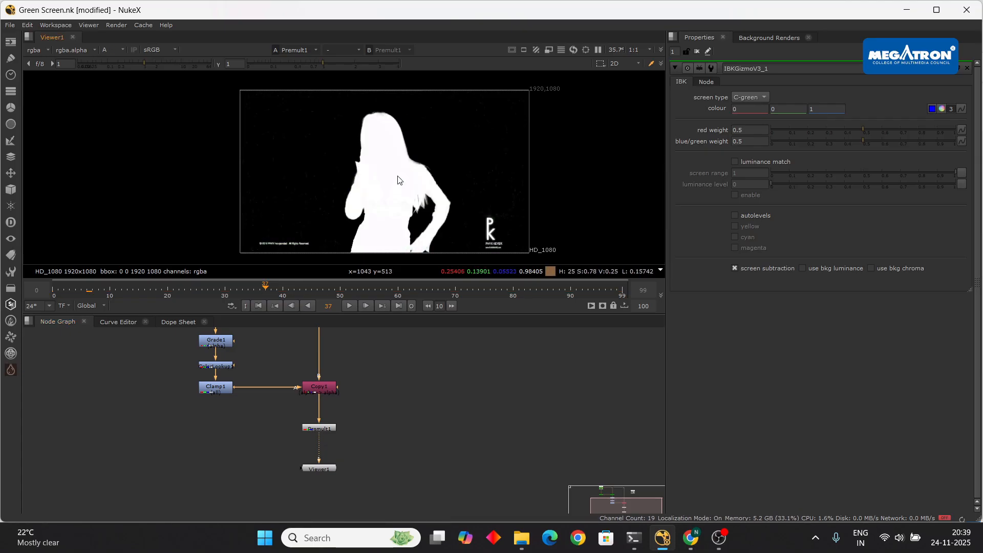
pyautogui.scroll(-1, 396, 201)
pyautogui.click(349, 306)
pyautogui.click(349, 305)
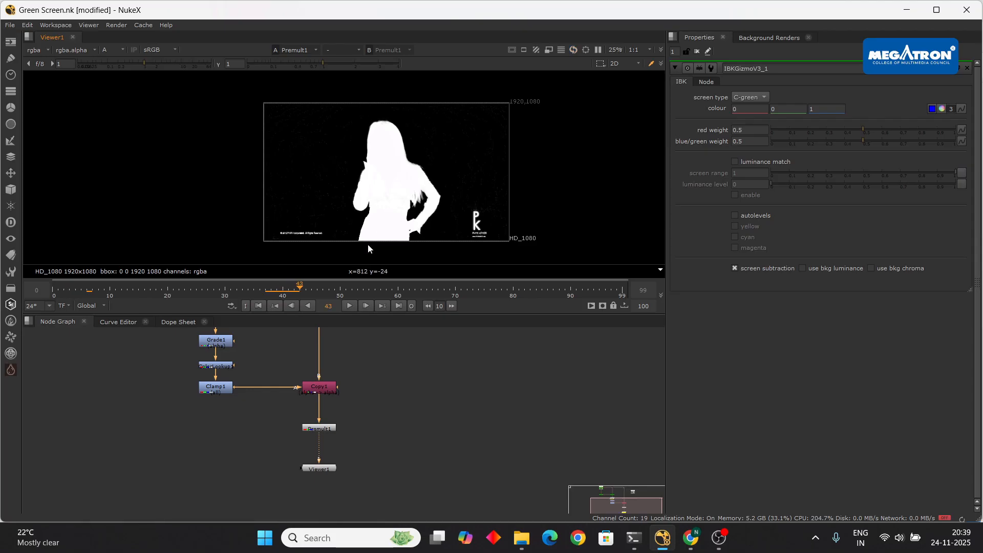
pyautogui.scroll(6, 429, 219)
pyautogui.scroll(-5, 429, 220)
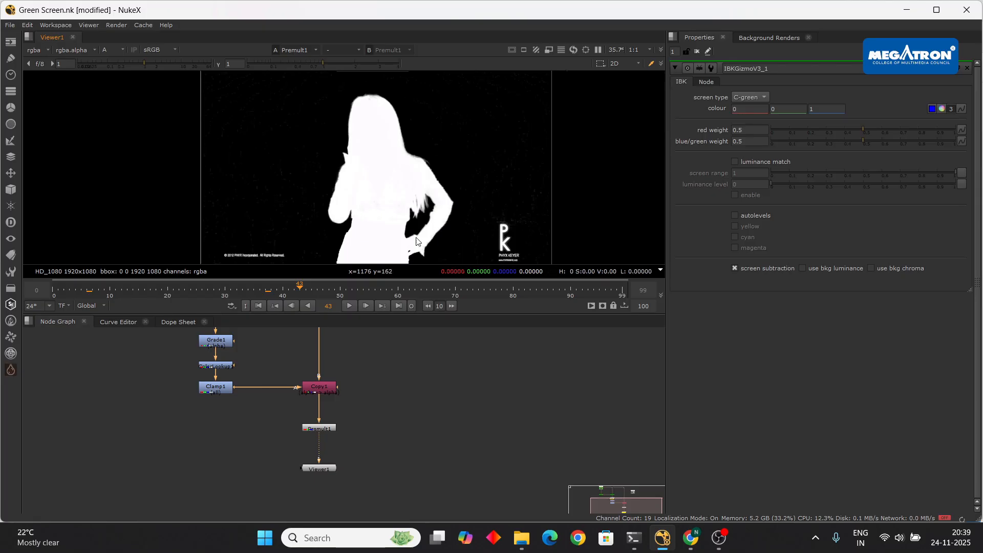
pyautogui.moveTo(390, 216); pyautogui.dragTo(432, 213, button='middle')
pyautogui.scroll(2, 417, 202)
pyautogui.scroll(-2, 418, 203)
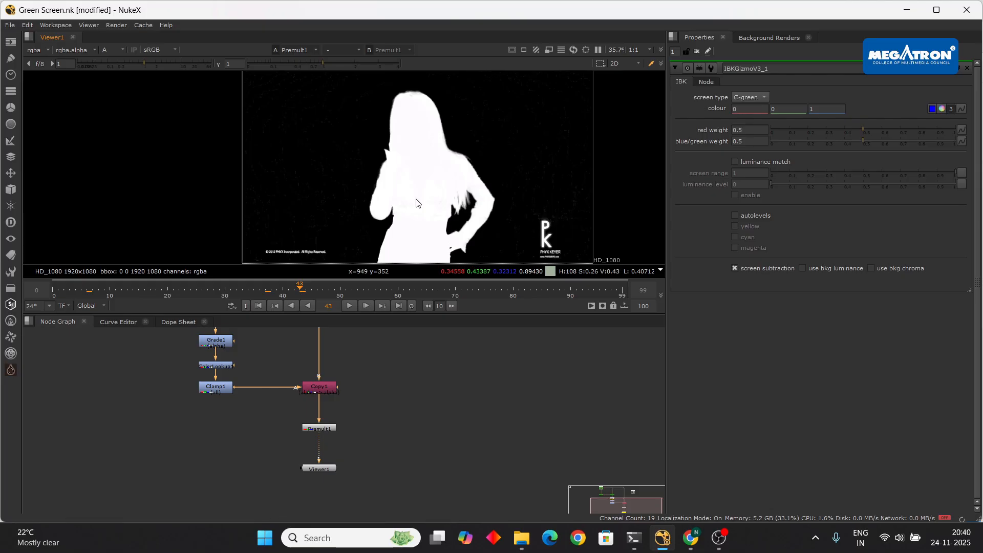
pyautogui.scroll(-5, 417, 383)
# - Move the background Read2 node to the right in the node graph
pyautogui.moveTo(366, 356); pyautogui.dragTo(451, 360)
pyautogui.scroll(5, 451, 359)
pyautogui.scroll(-4, 452, 360)
# - Add a Merge node beside the background Read using the 'merg' node search
pyautogui.moveTo(404, 431); pyautogui.dragTo(385, 413, button='middle')
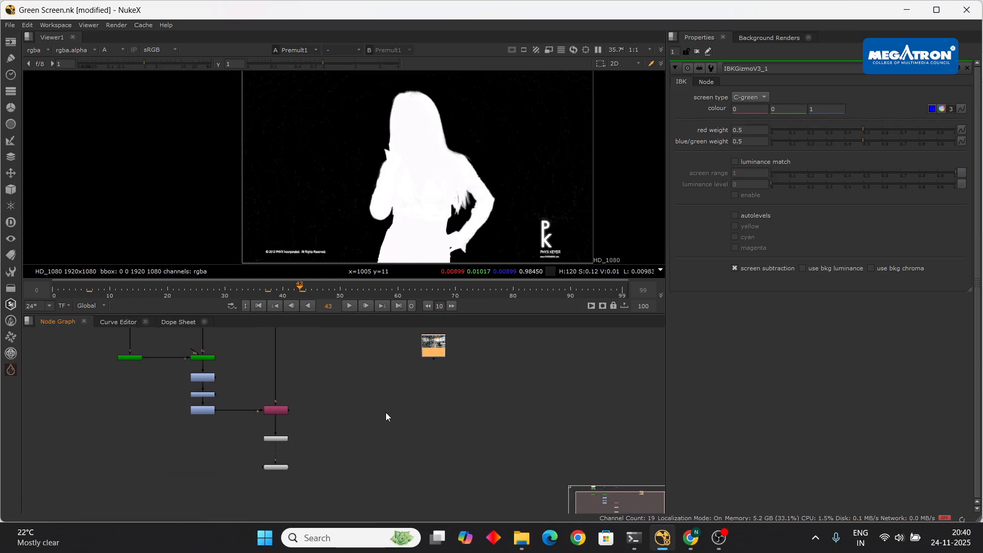
pyautogui.press('Tab')
pyautogui.write('mer')
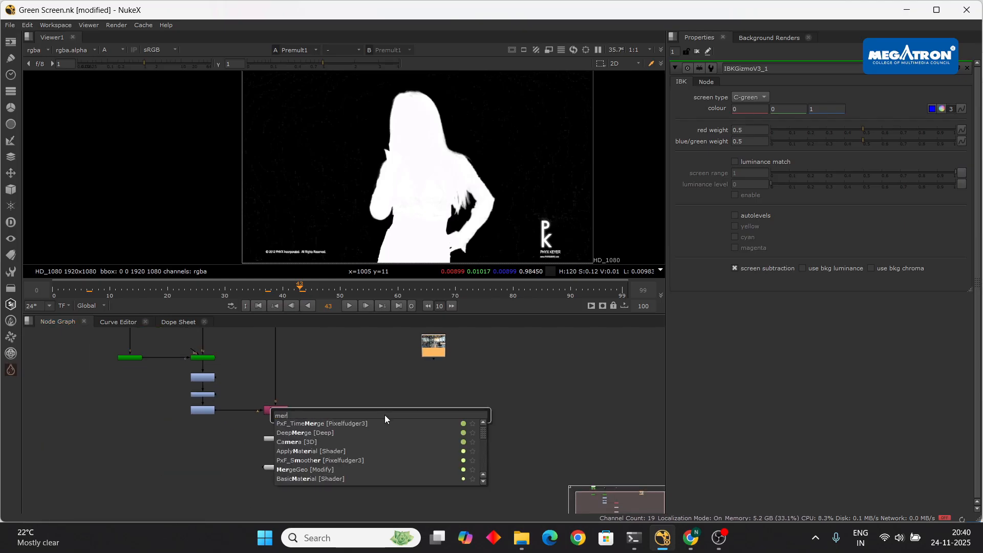
pyautogui.write('g')
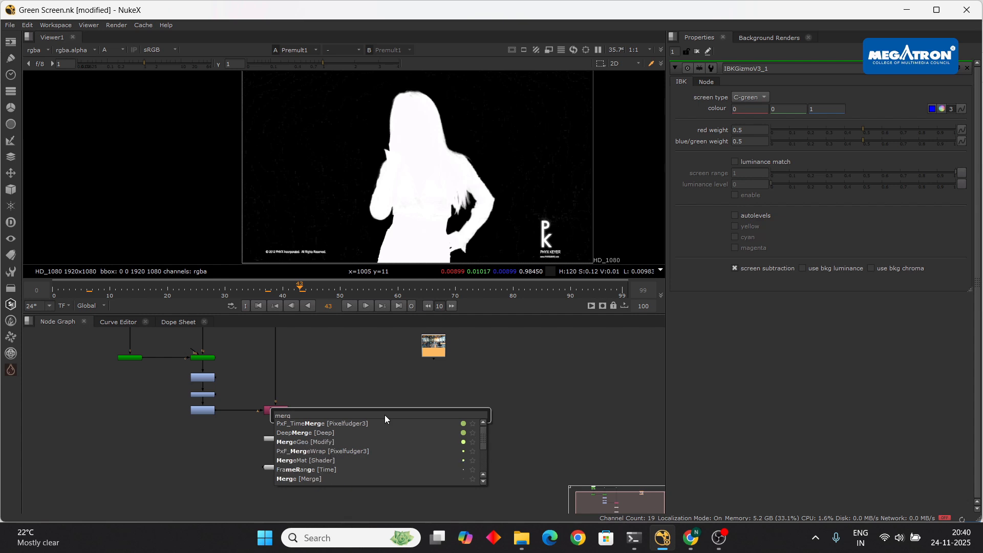
pyautogui.click(316, 480)
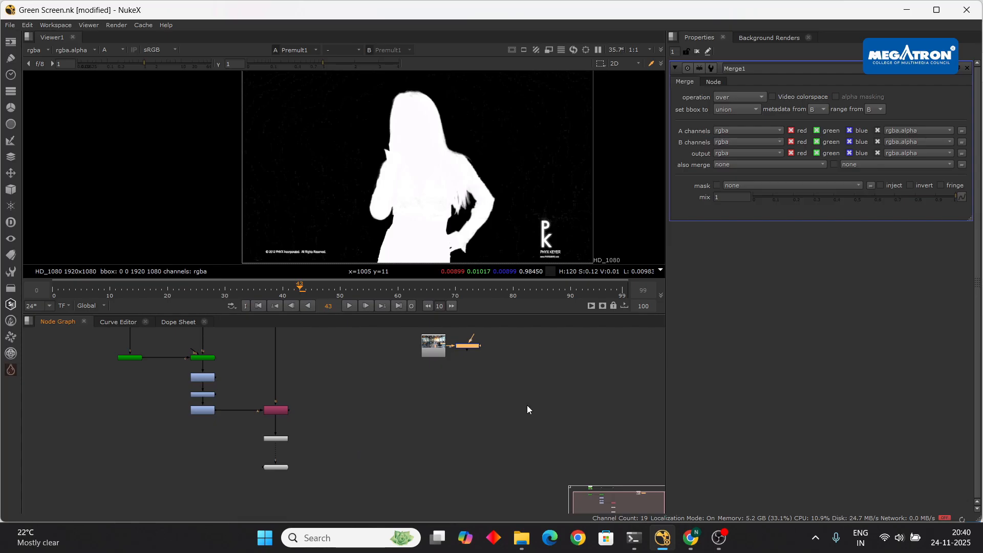
pyautogui.scroll(4, 469, 364)
pyautogui.moveTo(468, 366); pyautogui.dragTo(468, 443, button='middle')
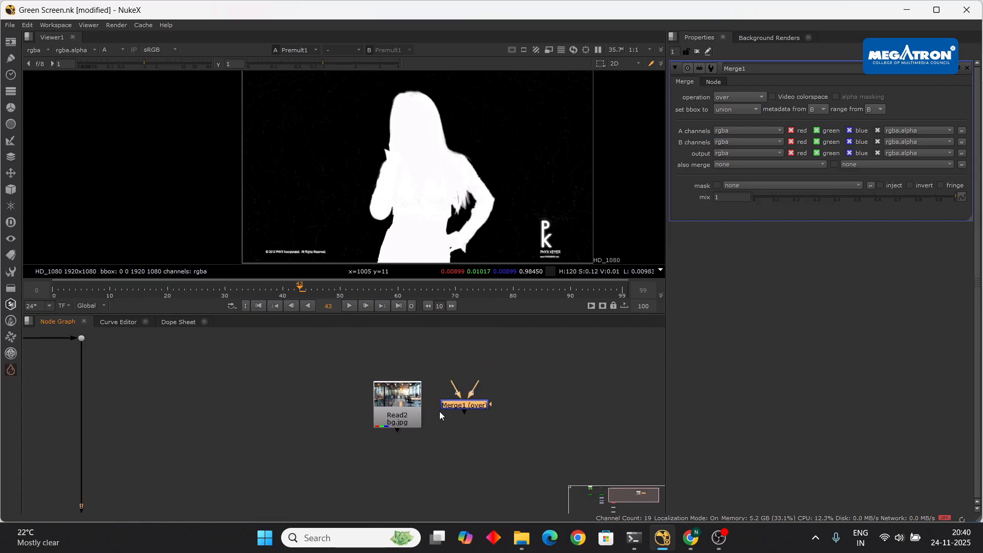
pyautogui.scroll(-3, 441, 413)
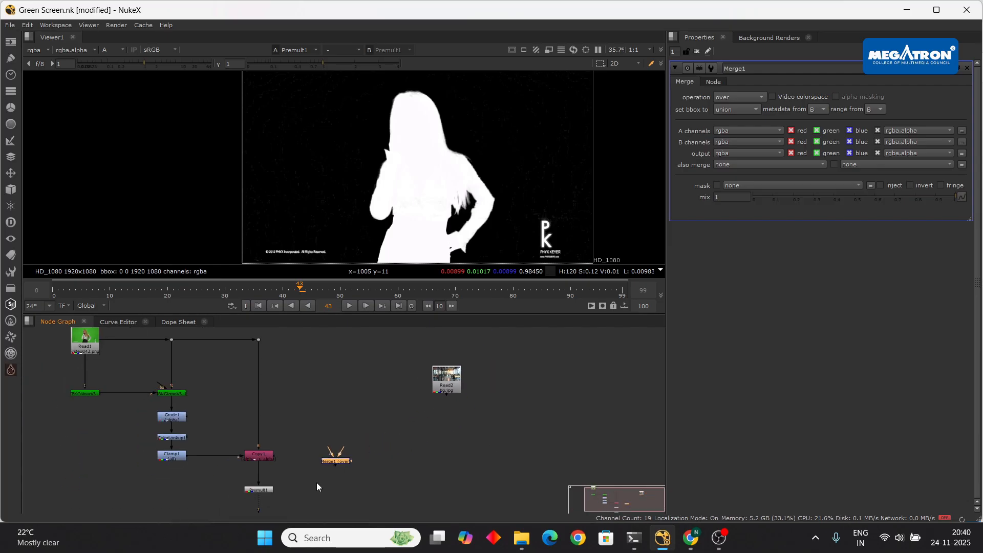
pyautogui.moveTo(317, 484); pyautogui.dragTo(332, 436, button='middle')
# - Connect the Merge to the viewer and line up the Merge, background Read and Viewer nodes
pyautogui.moveTo(278, 476); pyautogui.dragTo(364, 508)
pyautogui.click(356, 415)
pyautogui.press('1')
pyautogui.moveTo(356, 411); pyautogui.dragTo(355, 434)
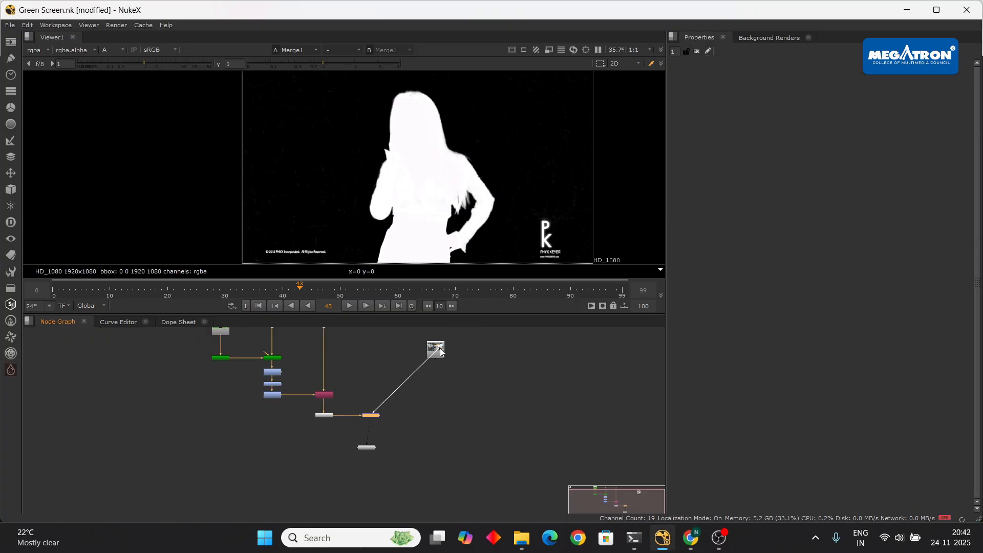
pyautogui.click(439, 357)
pyautogui.moveTo(439, 358); pyautogui.dragTo(443, 420)
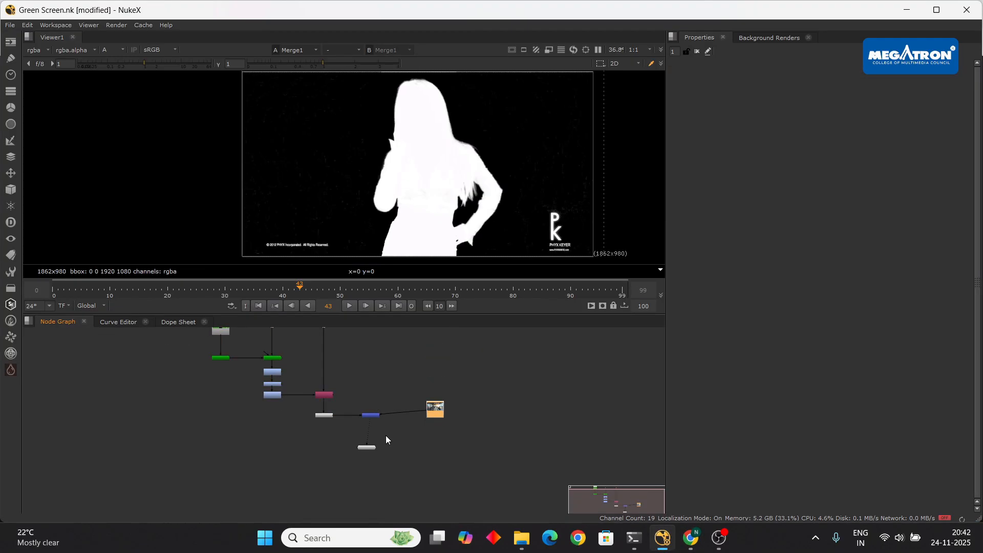
pyautogui.moveTo(371, 416); pyautogui.dragTo(322, 459)
pyautogui.moveTo(439, 416); pyautogui.dragTo(425, 444)
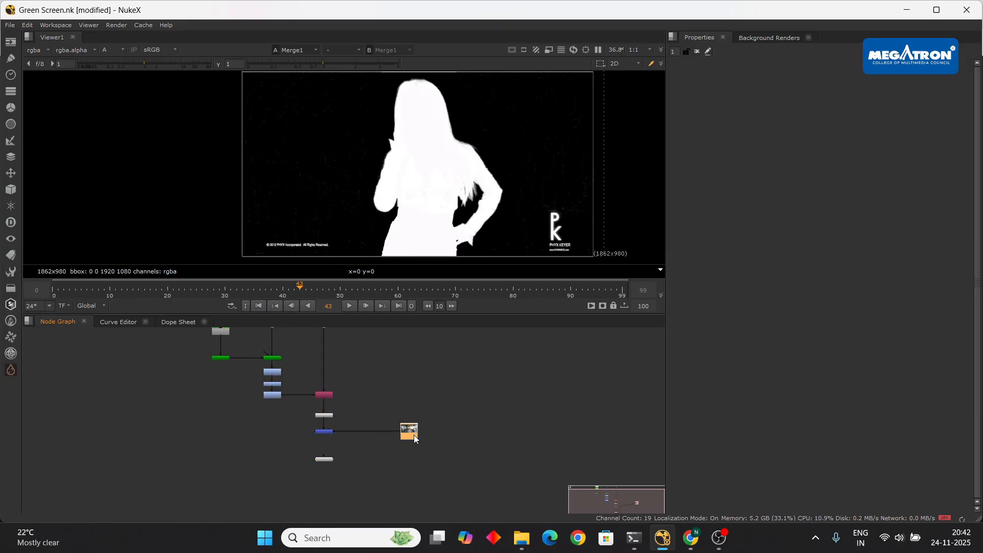
# - Switch the viewer from the alpha matte back to the colour image
pyautogui.scroll(3, 412, 434)
pyautogui.scroll(-2, 410, 416)
pyautogui.scroll(-2, 452, 177)
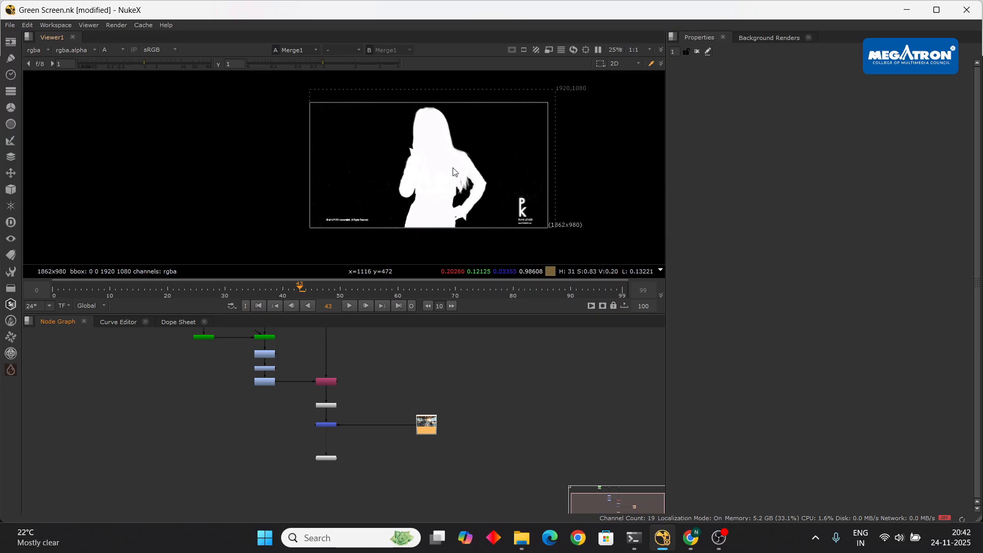
pyautogui.press('a')
pyautogui.scroll(3, 456, 159)
pyautogui.scroll(1, 456, 158)
pyautogui.scroll(-3, 456, 158)
pyautogui.click(511, 416)
# - Insert a 1920x1080 Reformat node between the office background Read and the Merge
pyautogui.press('Tab')
pyautogui.write('refo')
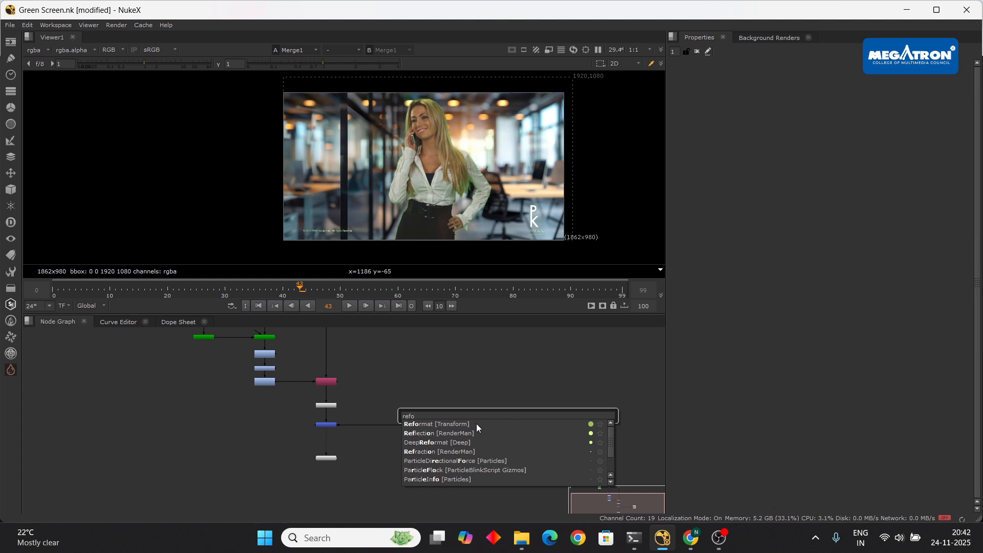
pyautogui.click(476, 423)
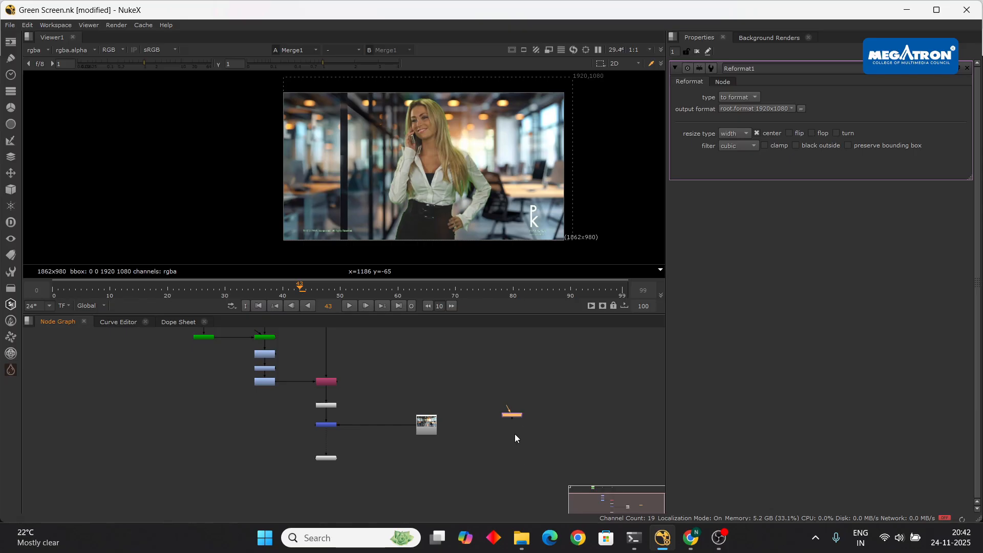
pyautogui.click(432, 426)
pyautogui.moveTo(509, 415); pyautogui.dragTo(395, 425)
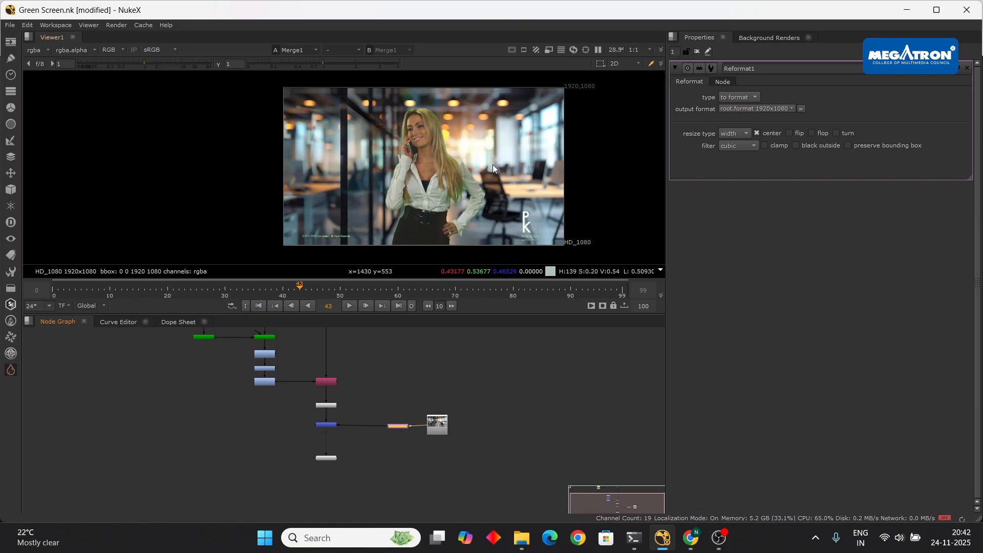
pyautogui.scroll(-2, 395, 159)
pyautogui.scroll(4, 385, 159)
pyautogui.scroll(-1, 412, 189)
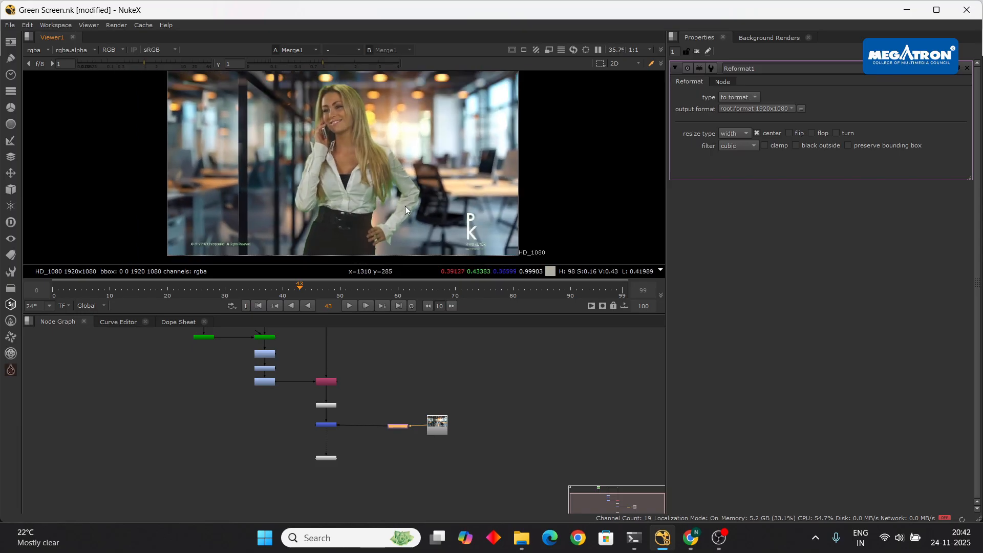
# - Play the woman-over-office composite to check it and tidy the Reformat node's position
pyautogui.click(351, 307)
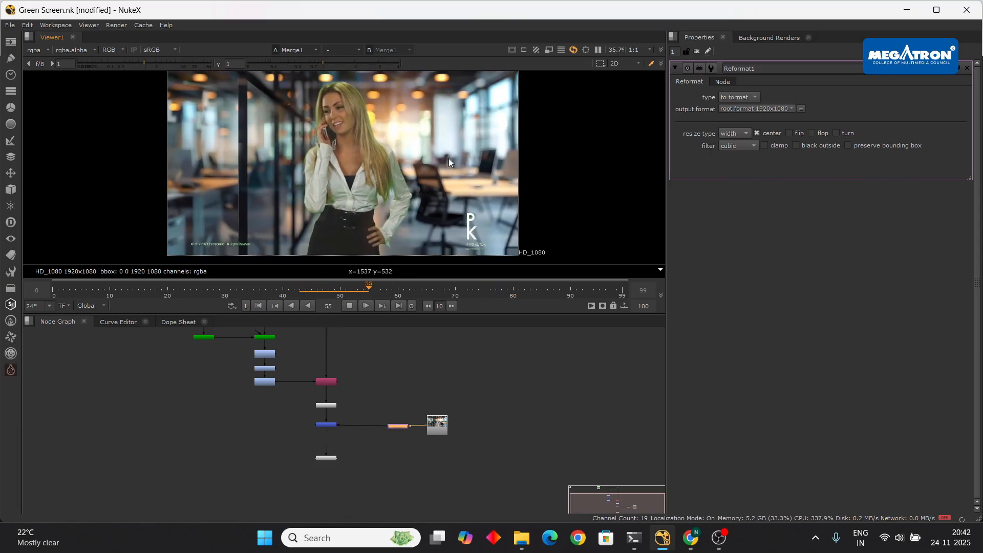
pyautogui.click(349, 306)
pyautogui.scroll(-3, 413, 180)
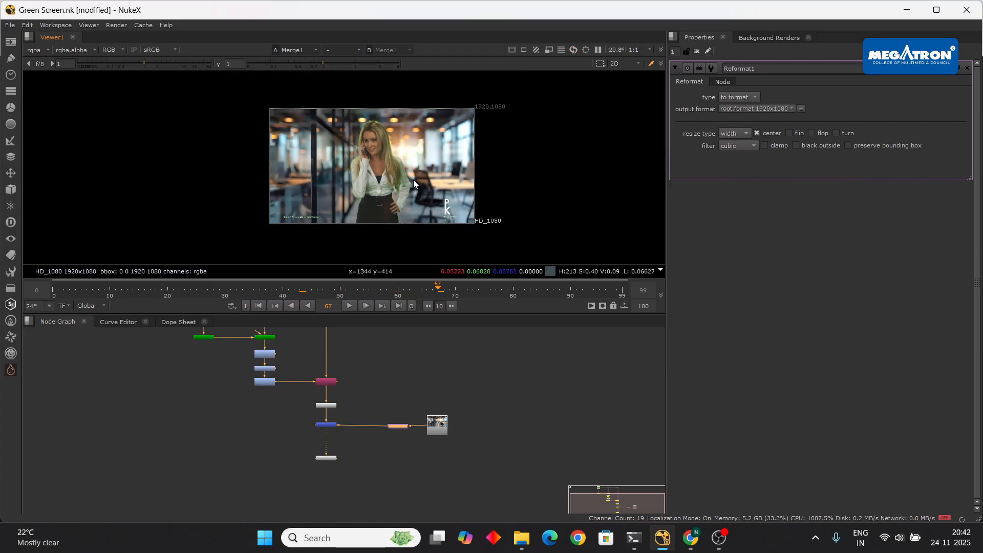
pyautogui.scroll(3, 413, 180)
pyautogui.scroll(3, 330, 191)
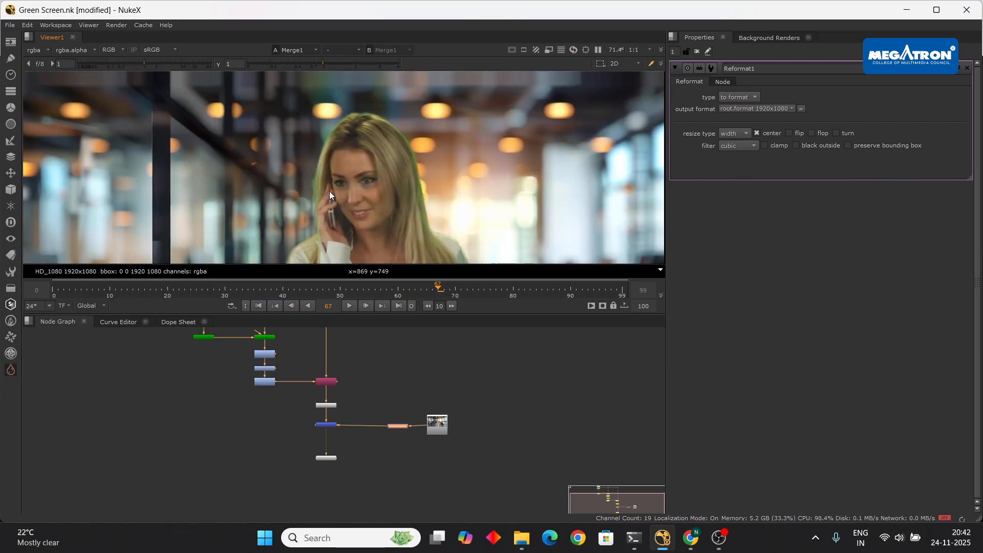
pyautogui.scroll(-4, 327, 174)
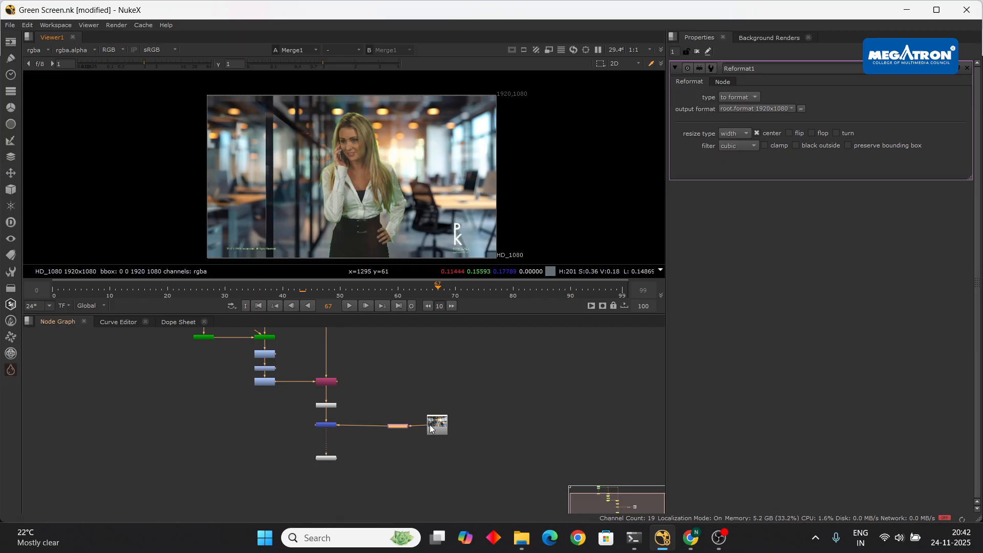
pyautogui.moveTo(401, 426); pyautogui.dragTo(447, 429)
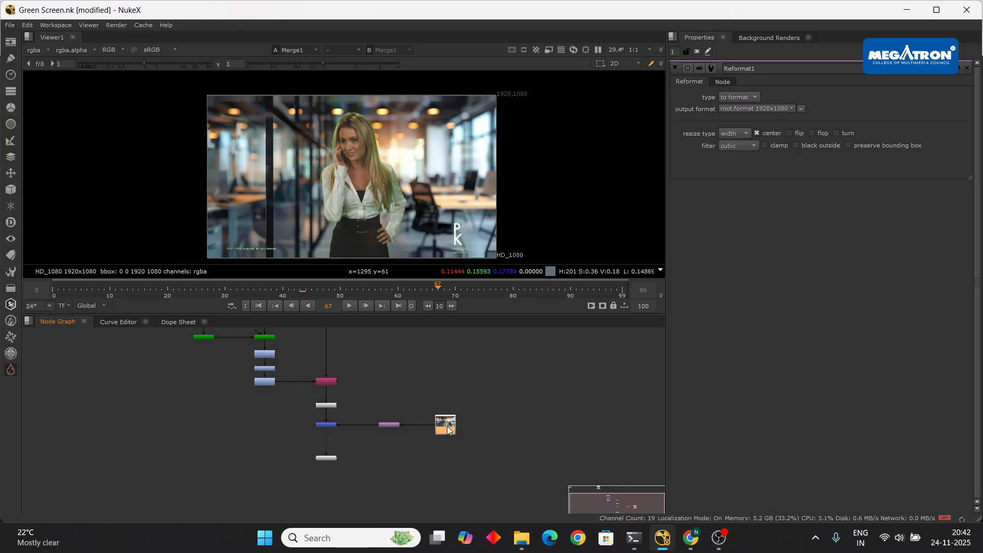
pyautogui.click(521, 537)
# - Inspect the gizmos in Downloads > pixelfudger_3.3v1_dec2024 > pixelfudger3, then return to Downloads and bring up the browser
pyautogui.click(51, 154)
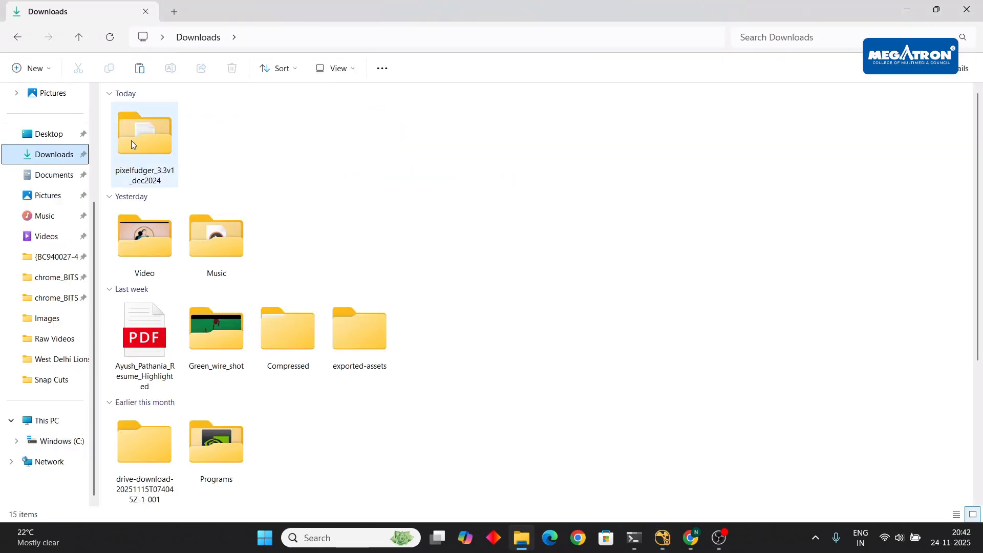
pyautogui.doubleClick(132, 141)
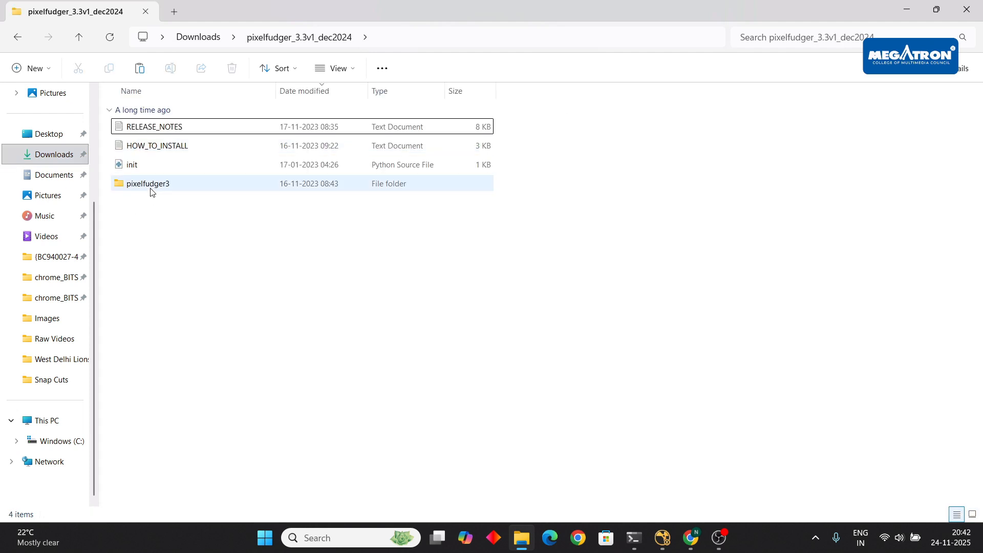
pyautogui.doubleClick(152, 190)
pyautogui.scroll(-3, 245, 348)
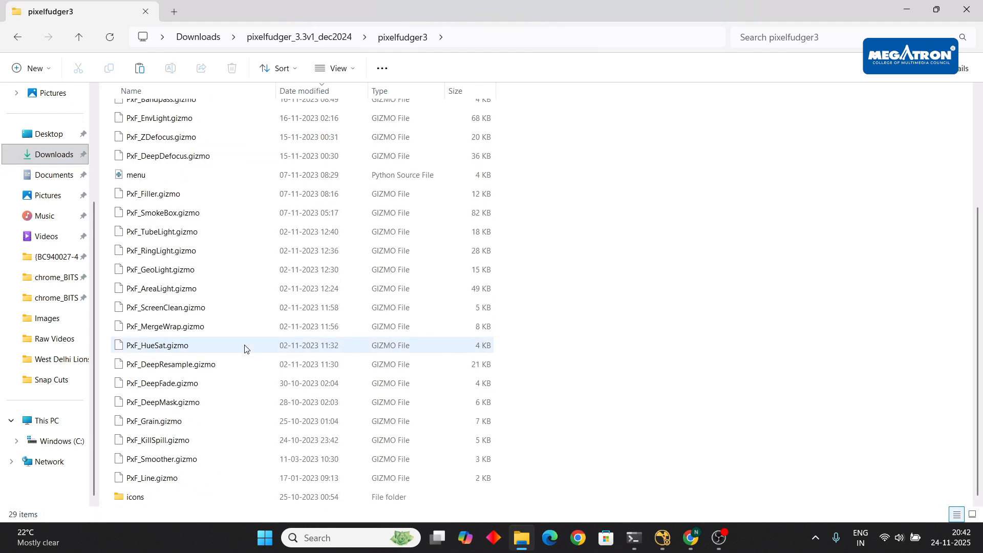
pyautogui.scroll(3, 244, 348)
pyautogui.click(19, 38)
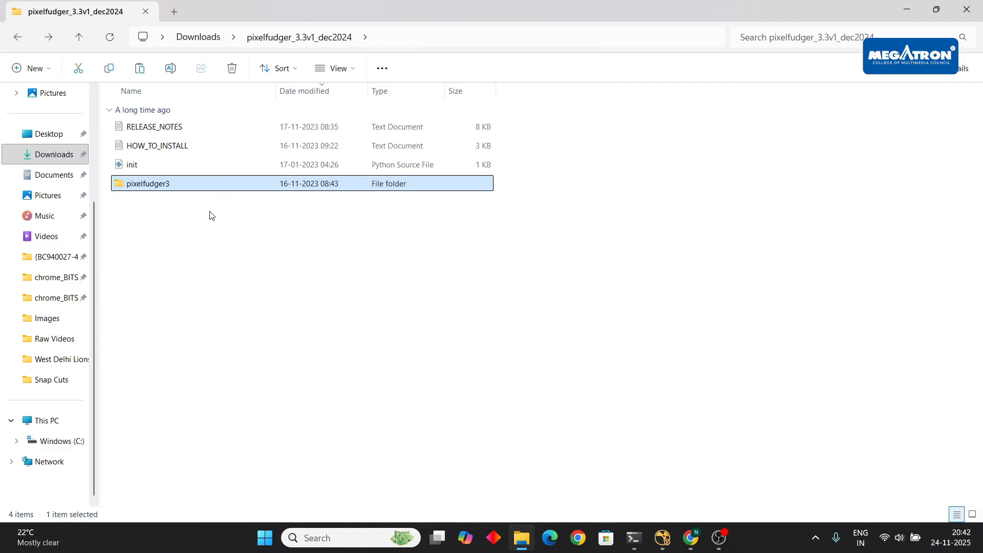
pyautogui.click(17, 41)
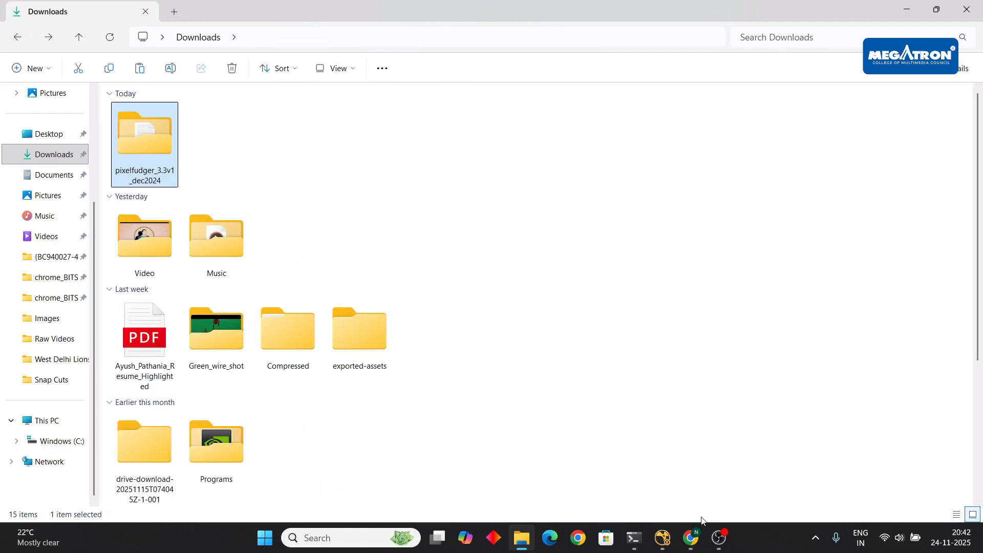
pyautogui.click(691, 538)
pyautogui.click(653, 478)
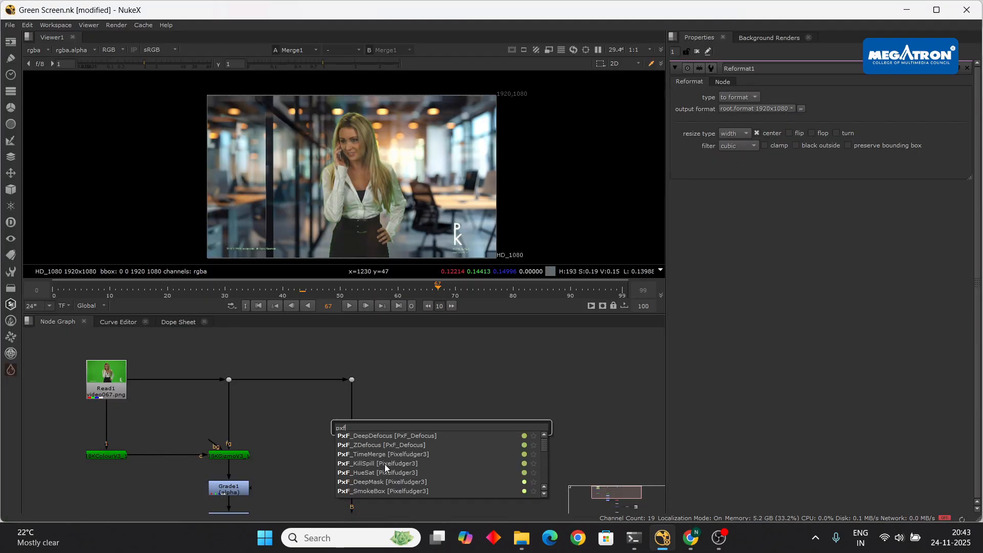
# - Add a PxF_KillSpill node and insert it into the footage pipe below the Merge
pyautogui.click(395, 464)
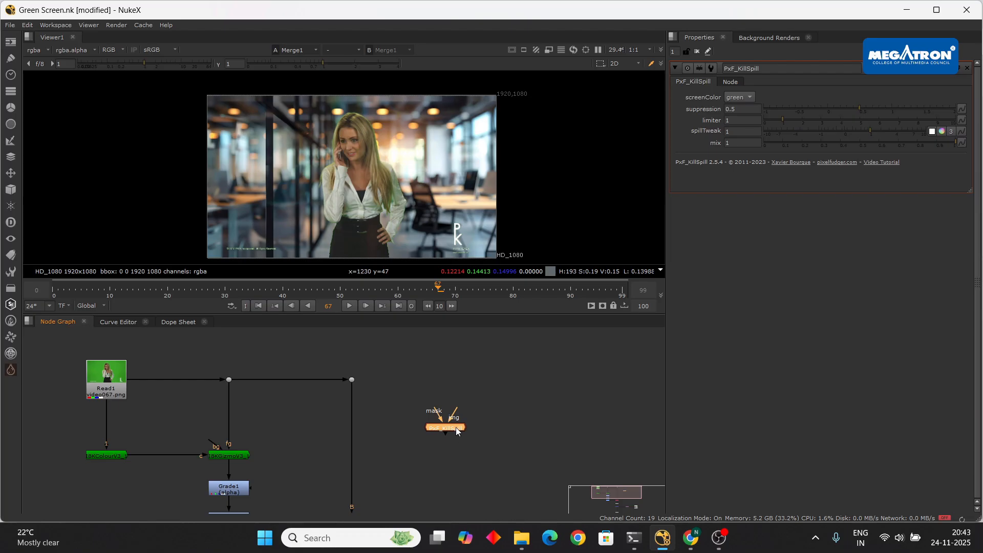
pyautogui.scroll(2, 460, 420)
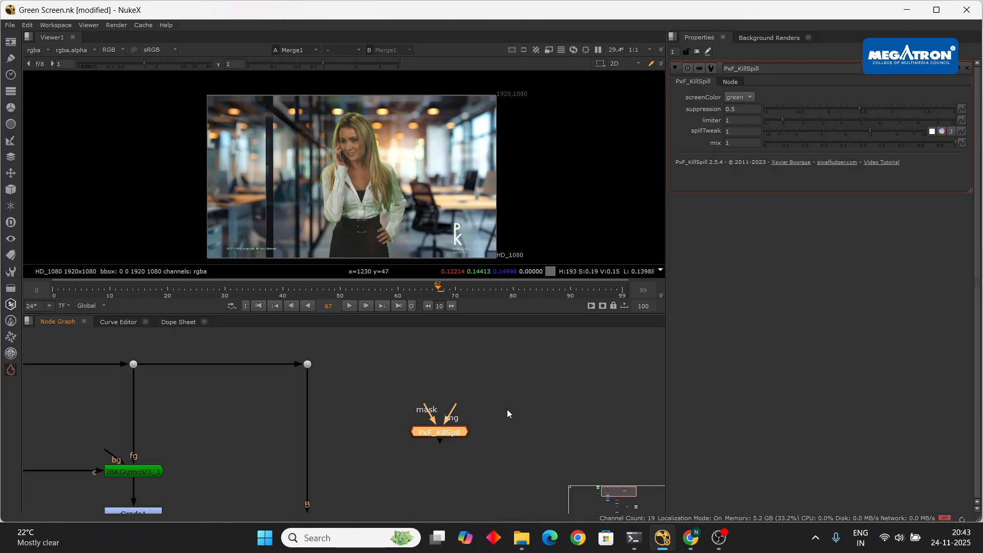
pyautogui.scroll(2, 425, 434)
pyautogui.scroll(-3, 429, 431)
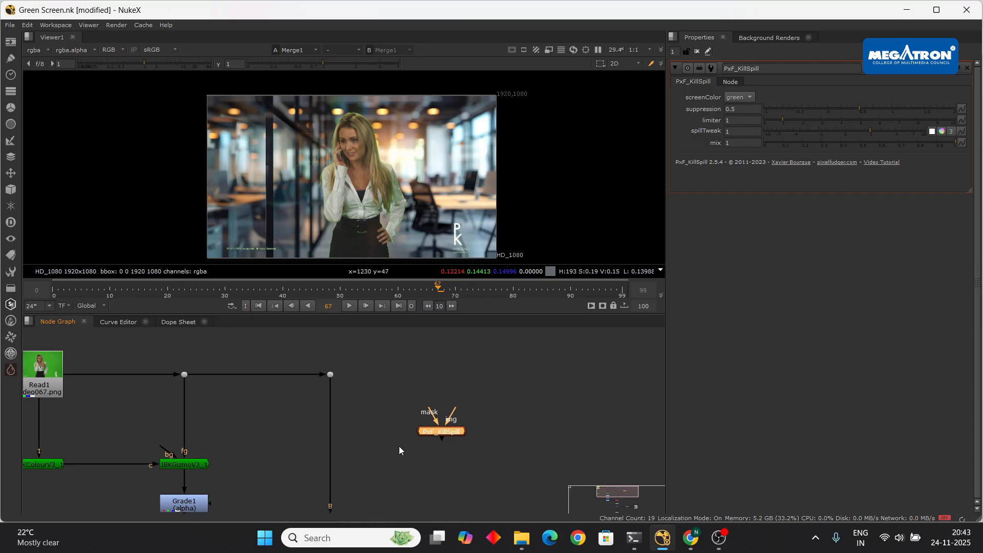
pyautogui.scroll(2, 398, 446)
pyautogui.moveTo(519, 440); pyautogui.dragTo(339, 423)
# - Reframe the viewer and play the despilled composite to review the spill removal
pyautogui.scroll(4, 386, 160)
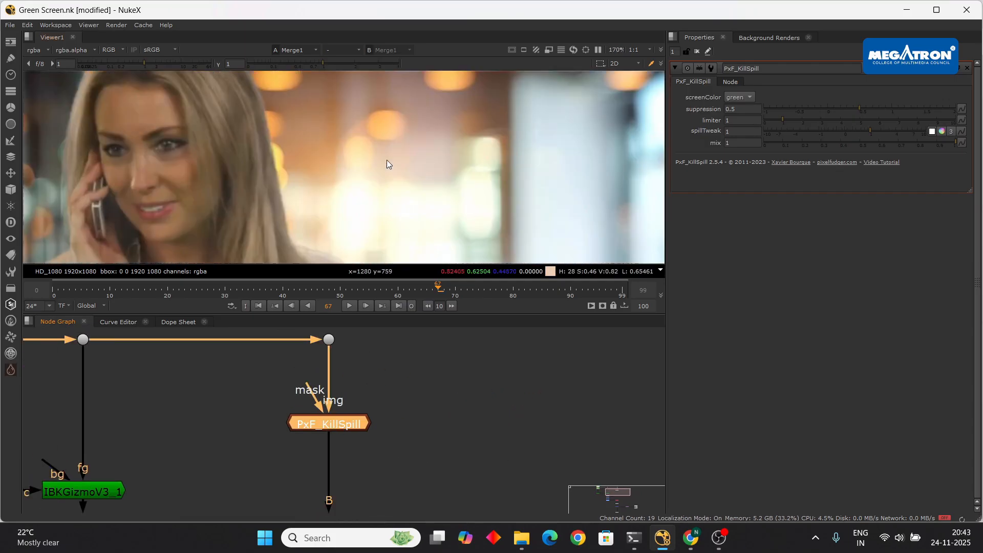
pyautogui.scroll(-4, 357, 157)
pyautogui.scroll(6, 356, 159)
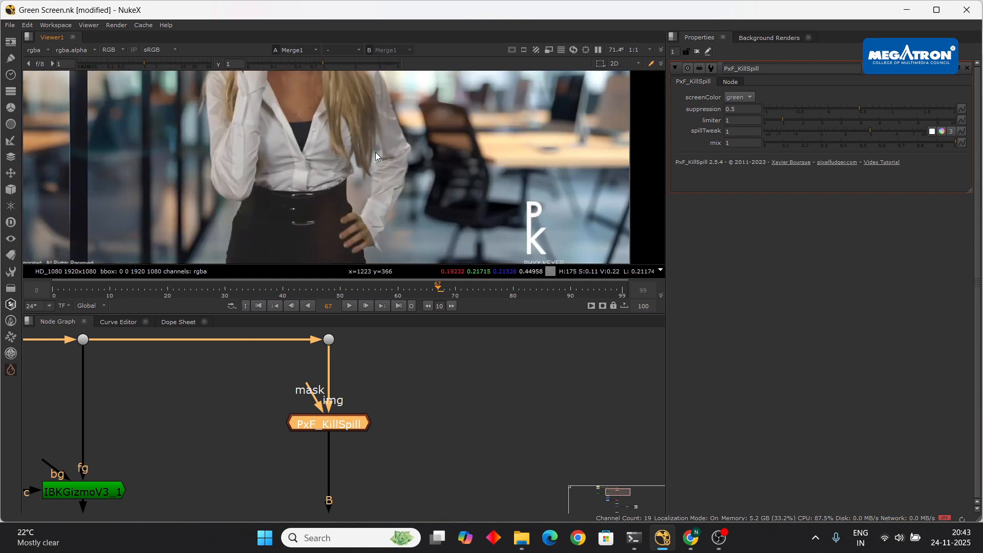
pyautogui.scroll(-6, 375, 152)
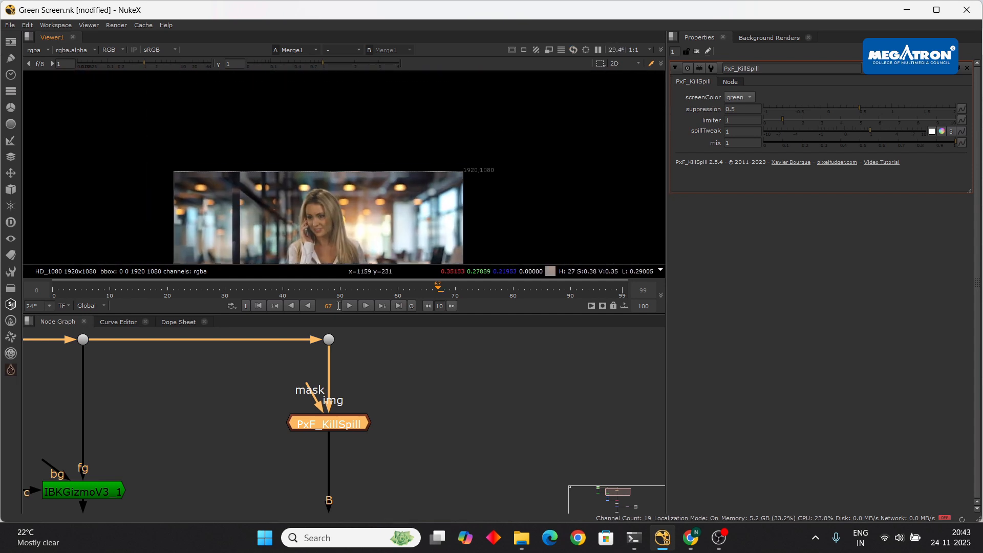
pyautogui.moveTo(415, 178); pyautogui.dragTo(402, 159, button='middle')
pyautogui.click(349, 307)
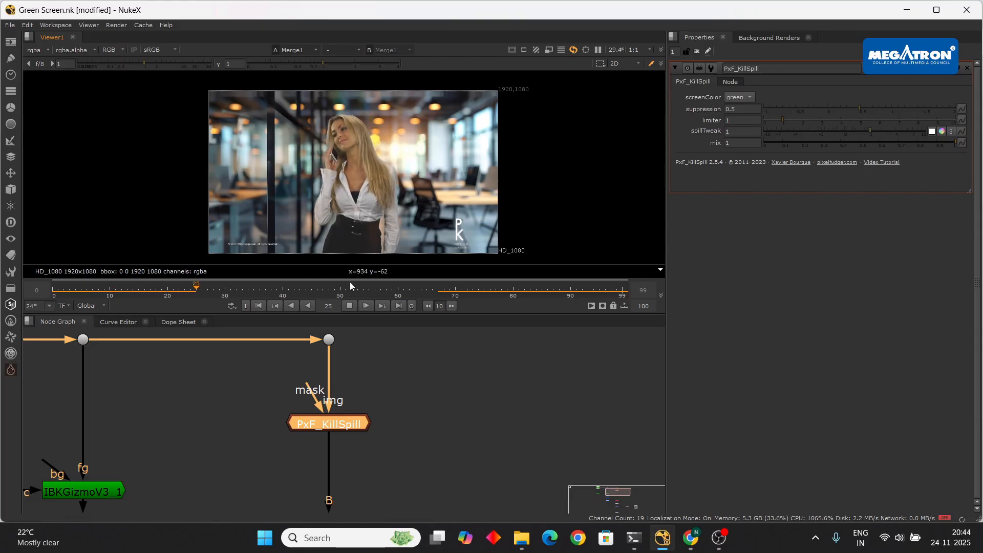
pyautogui.click(350, 306)
pyautogui.scroll(3, 391, 194)
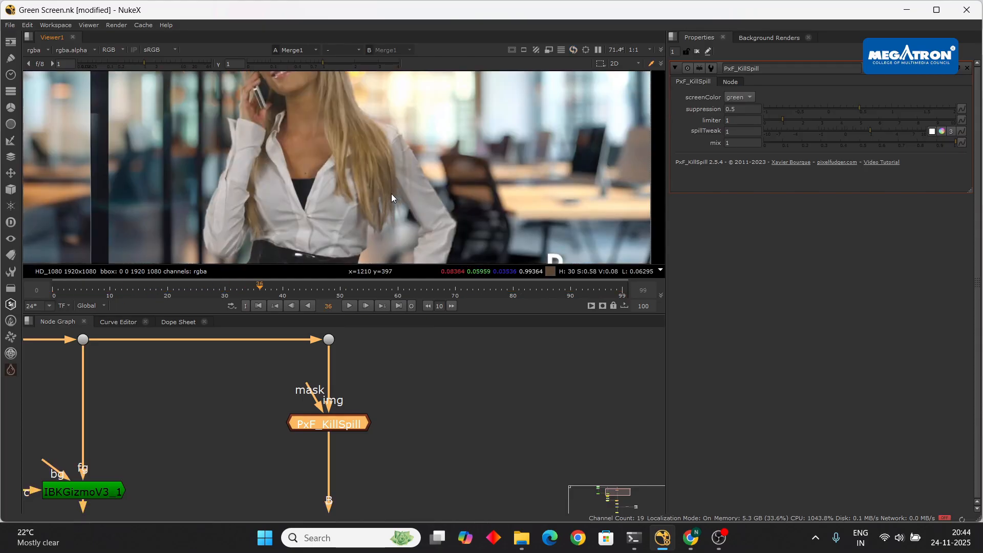
pyautogui.scroll(1, 382, 197)
pyautogui.scroll(-2, 376, 189)
pyautogui.scroll(6, 385, 198)
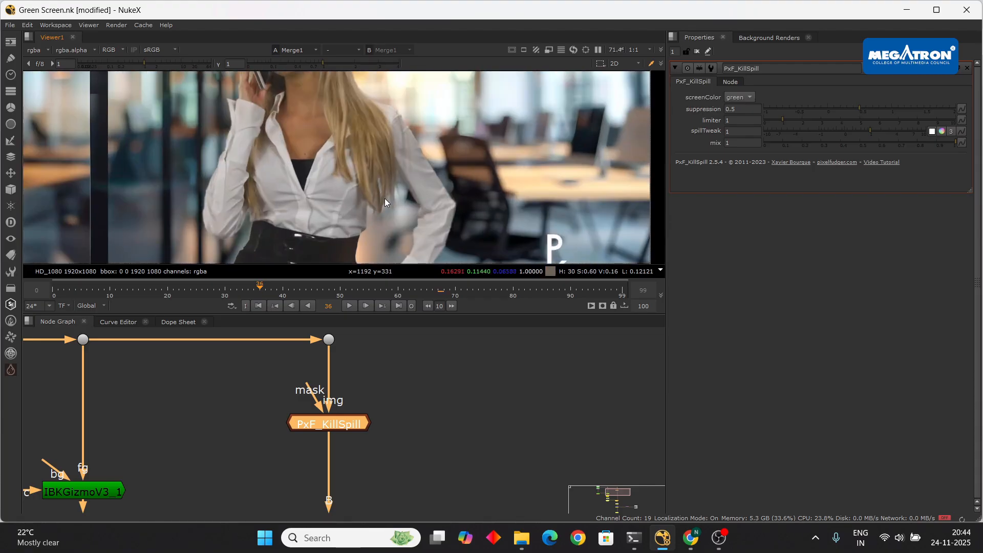
pyautogui.scroll(4, 394, 189)
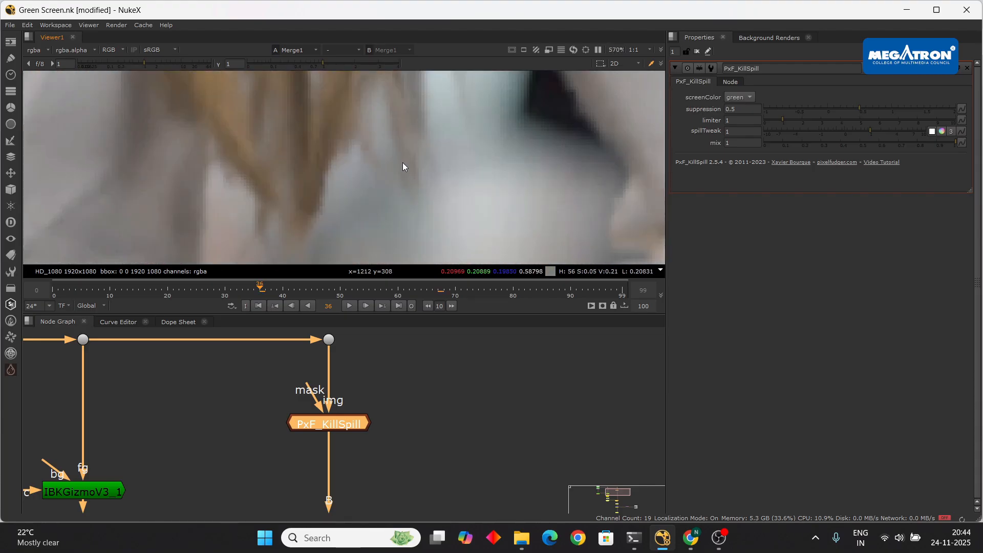
pyautogui.scroll(-2, 403, 160)
pyautogui.scroll(-3, 414, 186)
pyautogui.scroll(5, 435, 174)
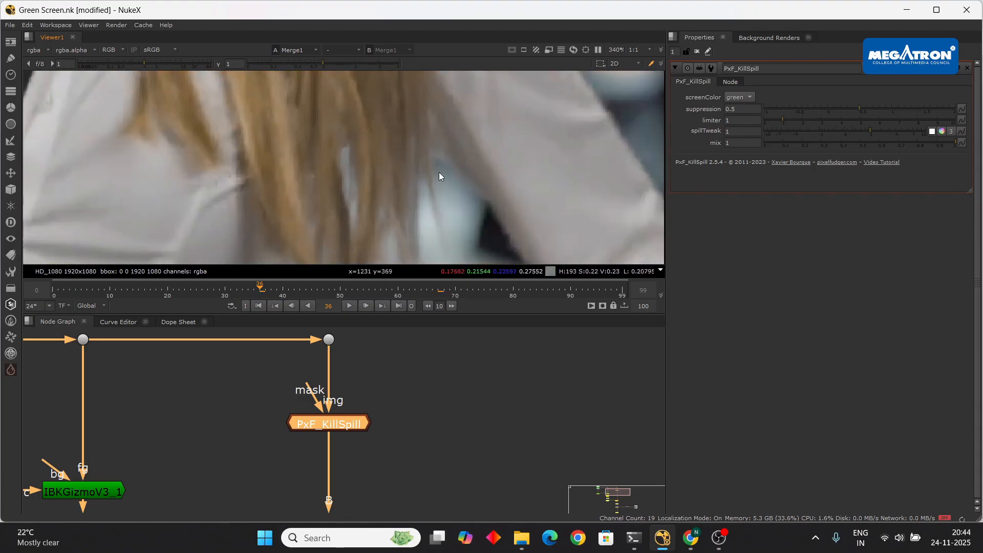
pyautogui.scroll(-10, 413, 194)
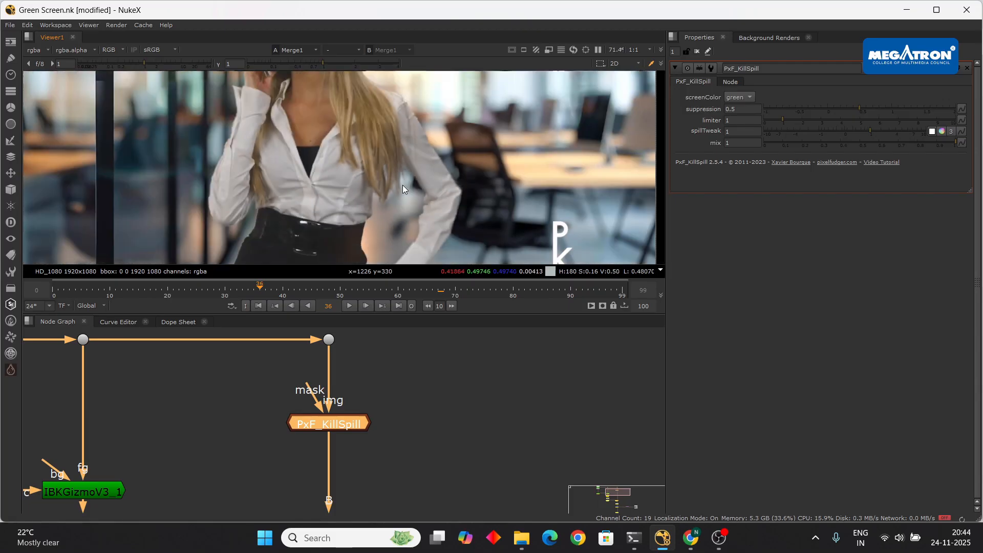
pyautogui.press('a')
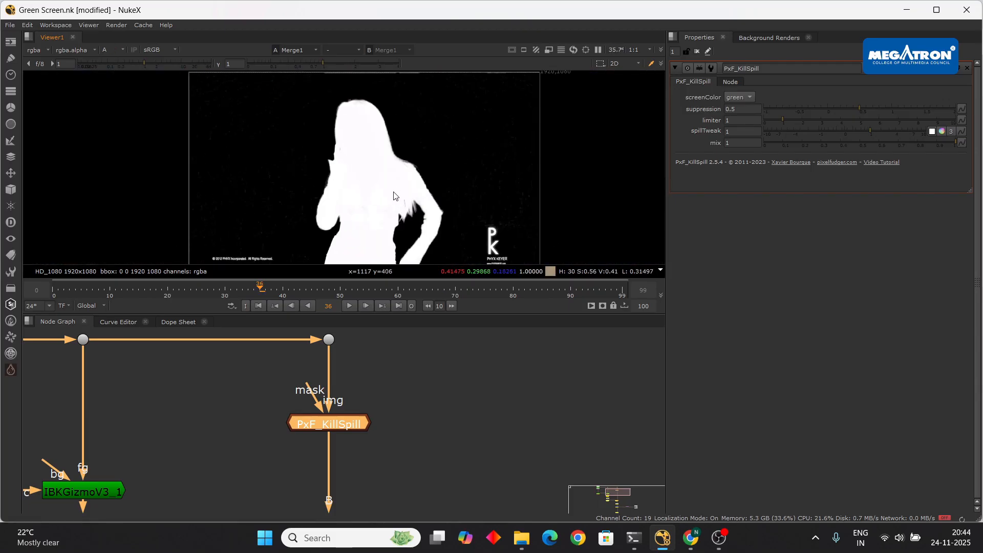
pyautogui.moveTo(379, 171); pyautogui.dragTo(357, 147, button='middle')
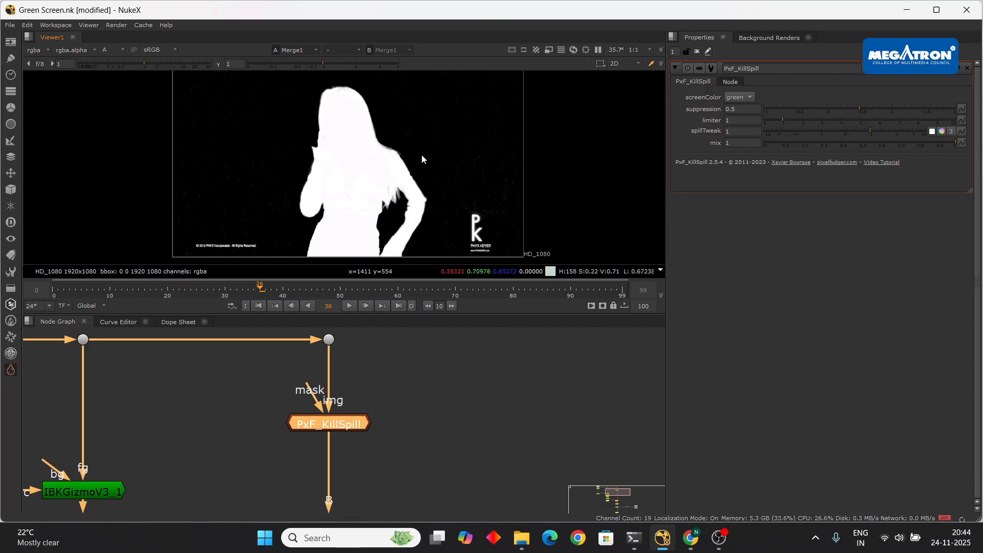
pyautogui.press('a')
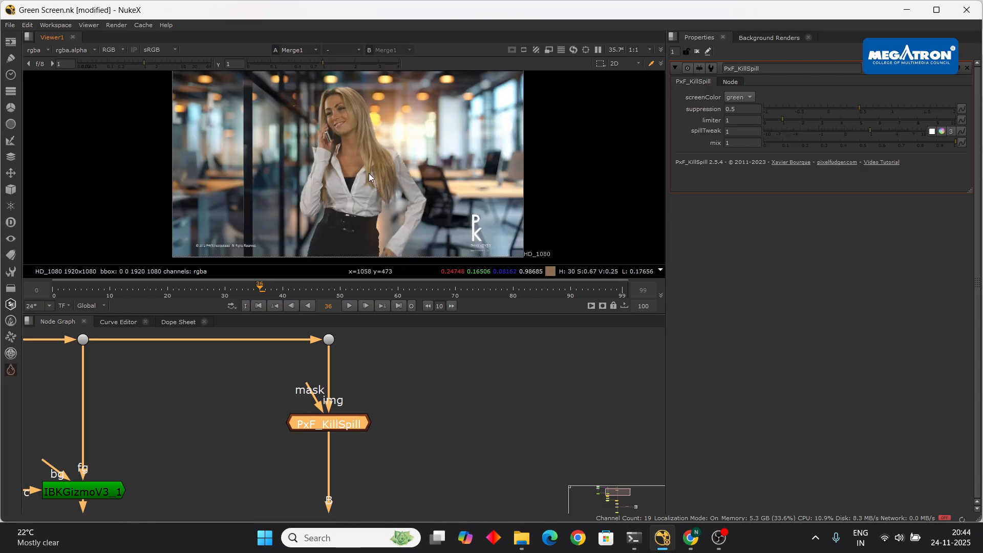
pyautogui.moveTo(345, 131); pyautogui.dragTo(361, 151, button='middle')
pyautogui.scroll(4, 362, 151)
pyautogui.scroll(-4, 362, 150)
pyautogui.scroll(-2, 366, 150)
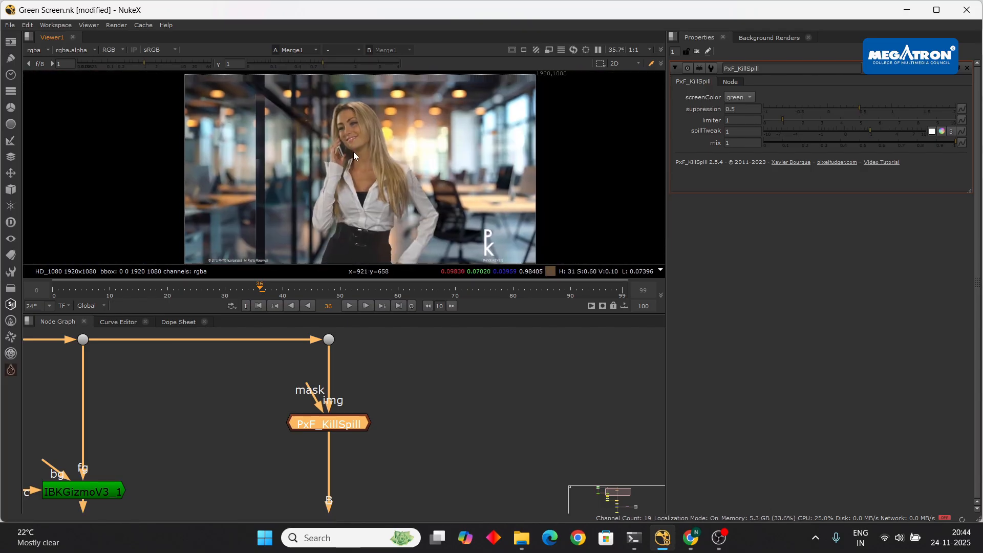
pyautogui.click(349, 305)
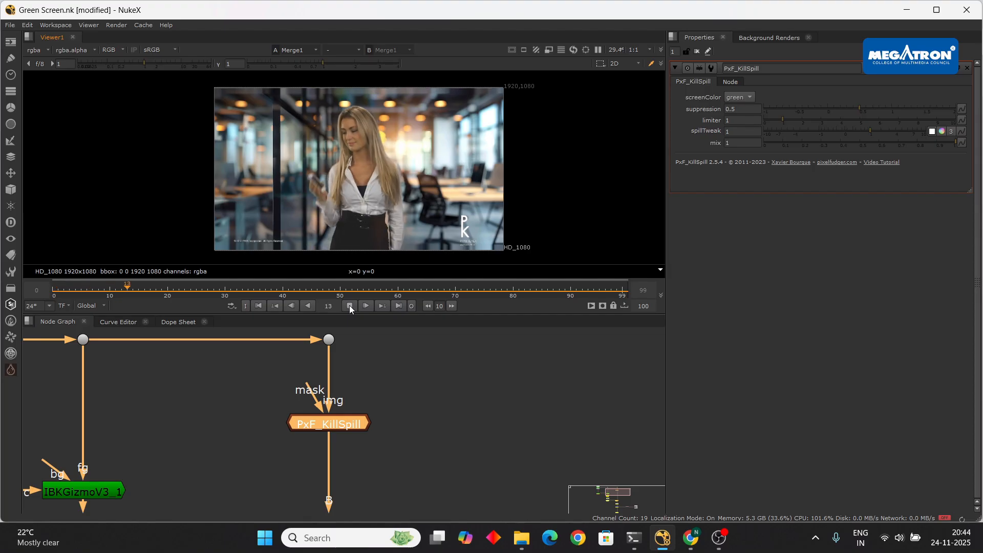
pyautogui.click(349, 306)
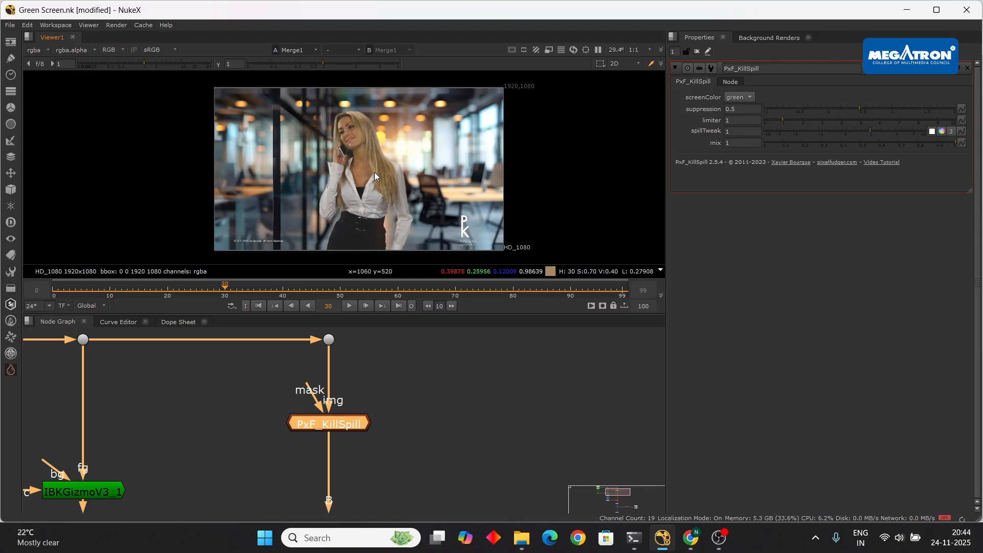
pyautogui.scroll(2, 374, 172)
pyautogui.scroll(-4, 374, 172)
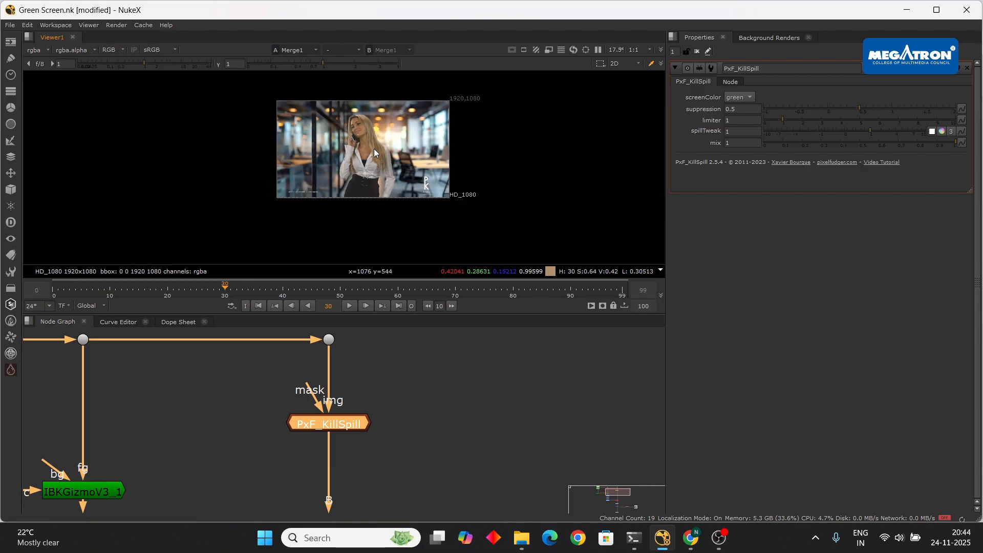
pyautogui.scroll(2, 374, 148)
pyautogui.scroll(-1, 373, 149)
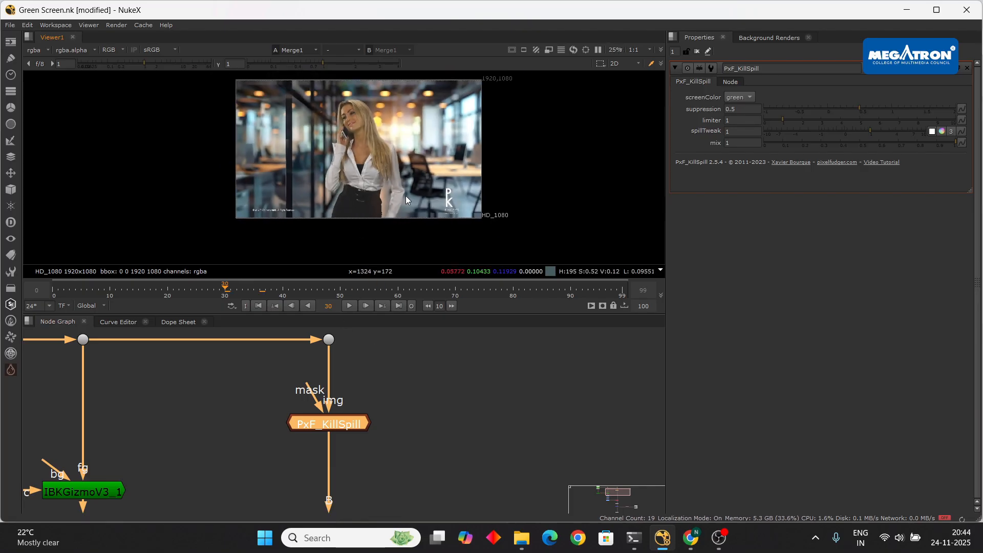
pyautogui.scroll(2, 391, 172)
pyautogui.scroll(-1, 397, 198)
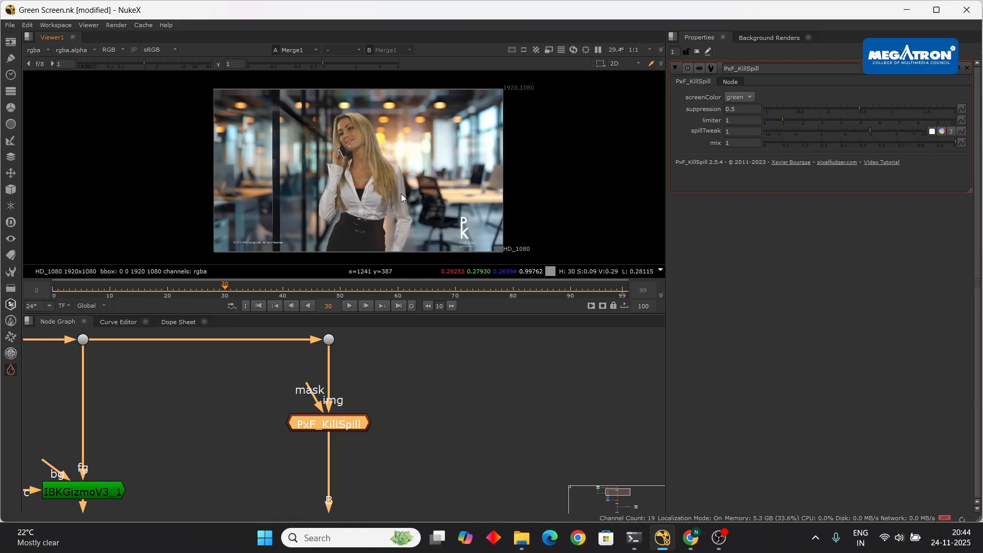
pyautogui.moveTo(388, 161); pyautogui.dragTo(380, 158, button='middle')
pyautogui.scroll(-3, 492, 376)
pyautogui.scroll(-2, 500, 399)
pyautogui.moveTo(501, 444); pyautogui.dragTo(468, 376, button='middle')
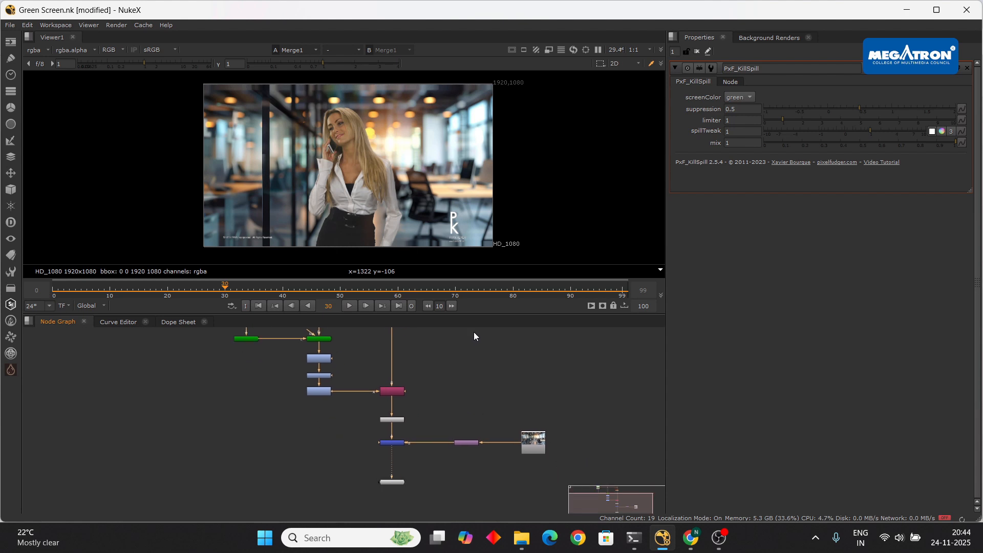
pyautogui.click(349, 306)
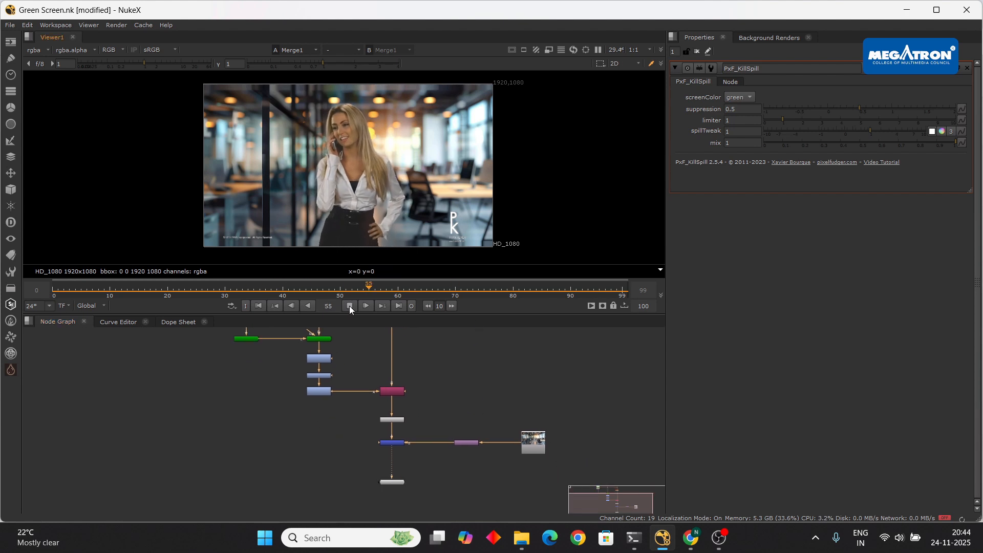
pyautogui.click(349, 305)
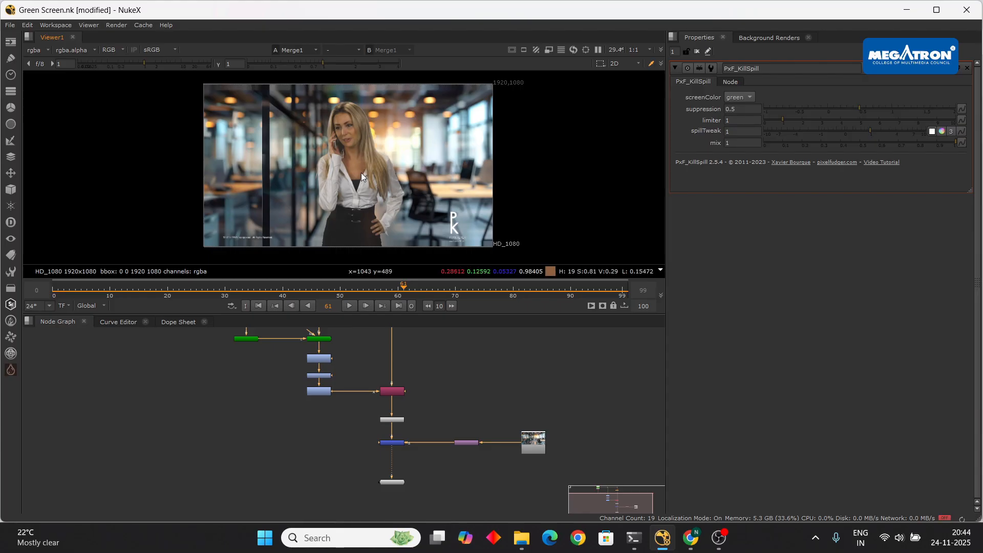
pyautogui.scroll(3, 361, 173)
pyautogui.scroll(-2, 362, 166)
pyautogui.scroll(5, 406, 200)
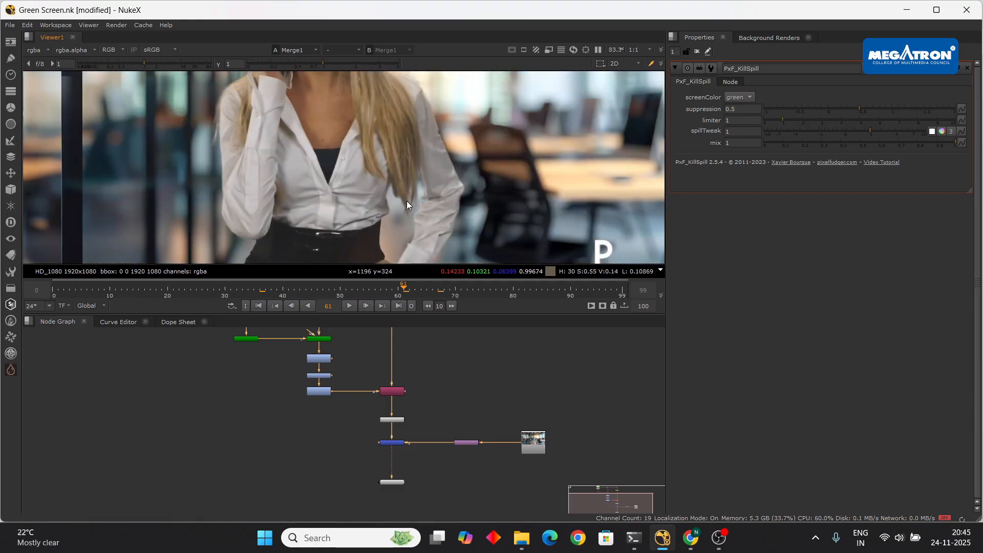
pyautogui.scroll(-4, 411, 171)
pyautogui.scroll(-3, 407, 174)
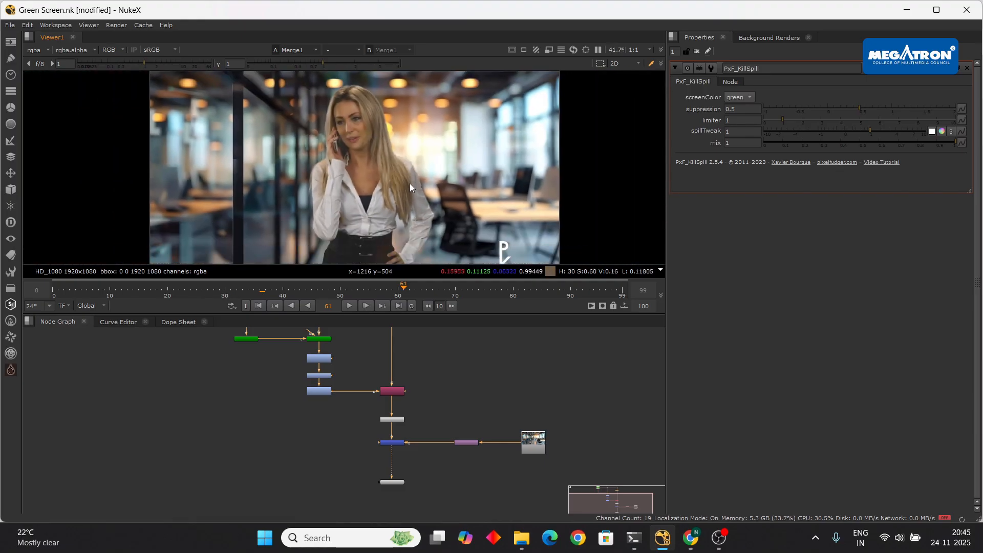
pyautogui.moveTo(463, 354); pyautogui.dragTo(469, 422, button='middle')
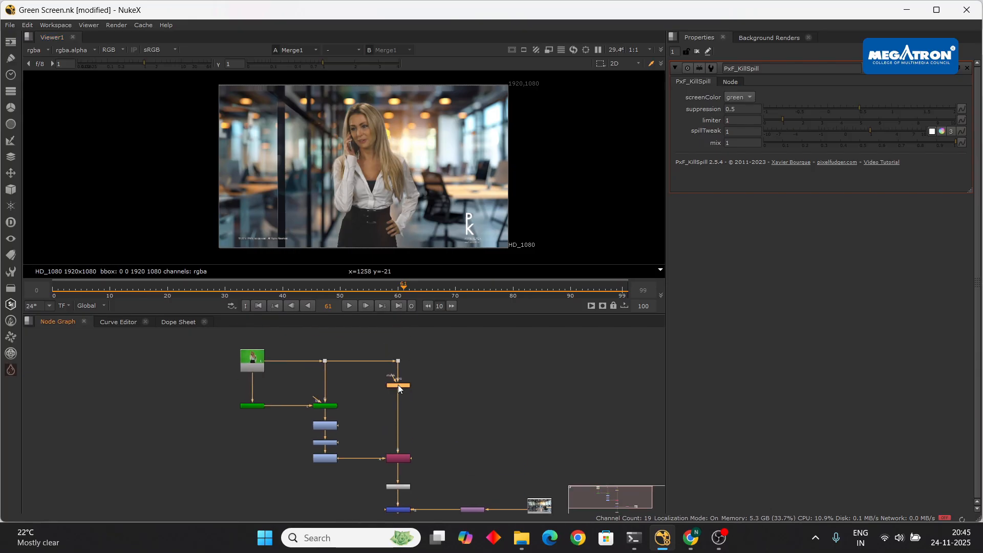
pyautogui.scroll(4, 402, 389)
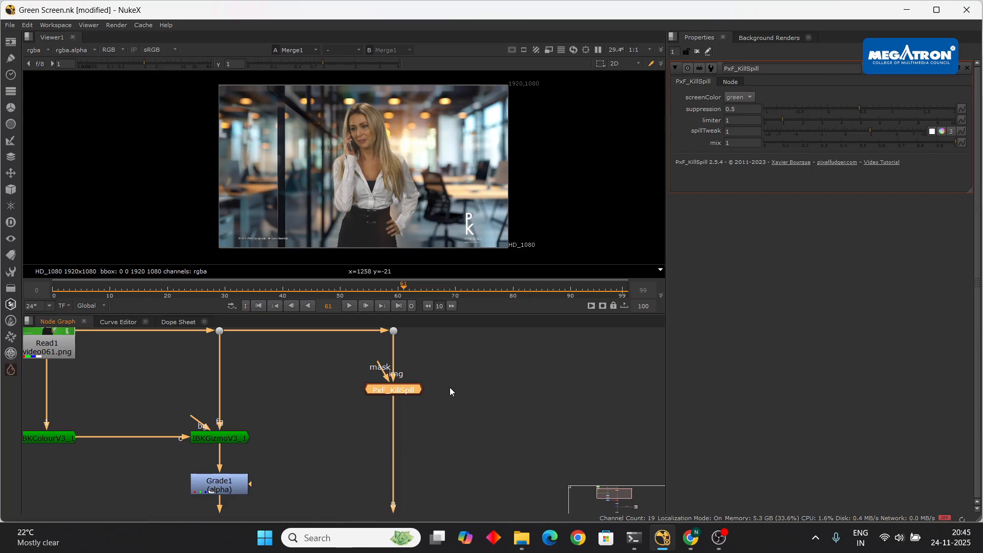
pyautogui.scroll(3, 395, 389)
pyautogui.scroll(-4, 398, 392)
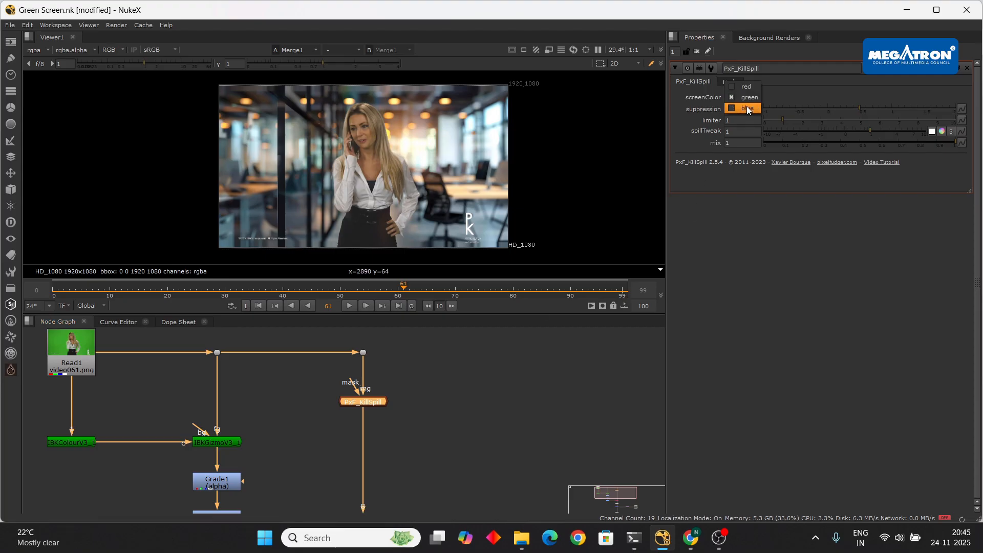
pyautogui.click(747, 97)
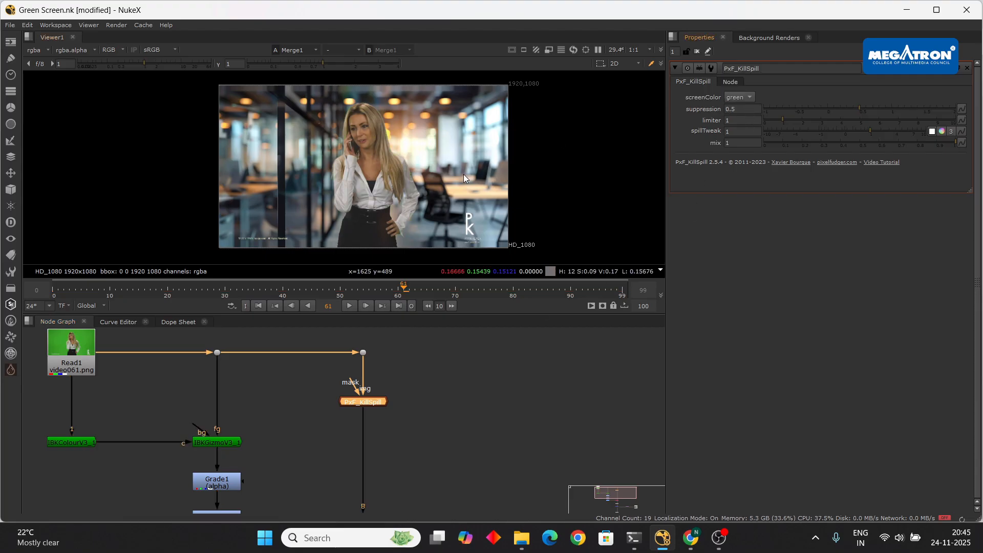
pyautogui.click(739, 98)
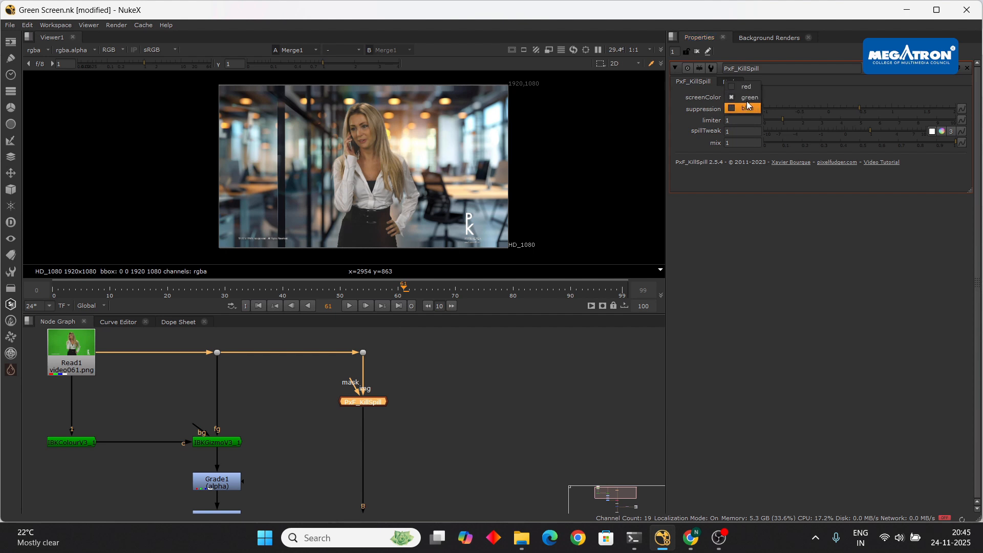
pyautogui.click(748, 96)
pyautogui.click(747, 97)
pyautogui.click(744, 98)
pyautogui.click(741, 97)
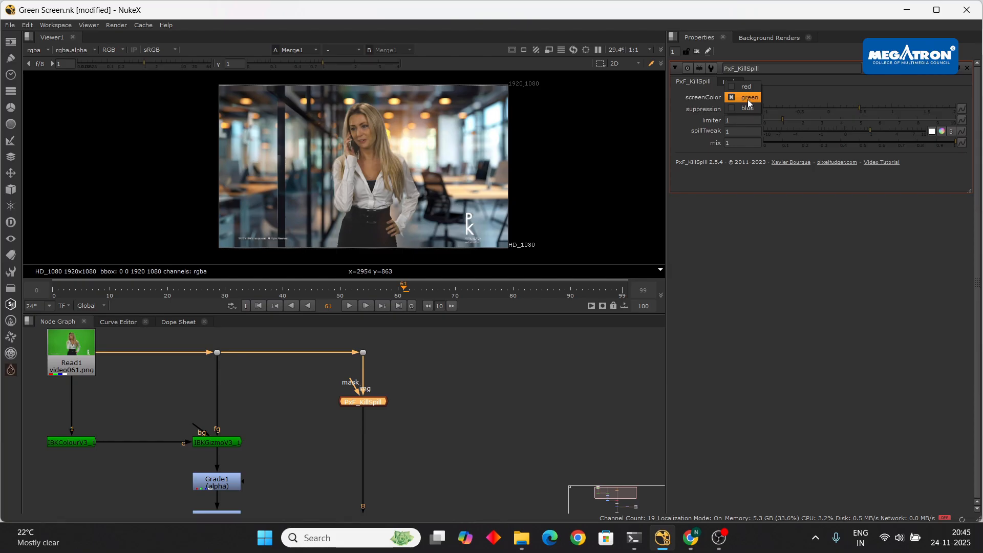
pyautogui.click(747, 100)
pyautogui.click(748, 97)
pyautogui.scroll(3, 361, 156)
pyautogui.scroll(-3, 363, 160)
pyautogui.click(748, 97)
pyautogui.scroll(1, 404, 193)
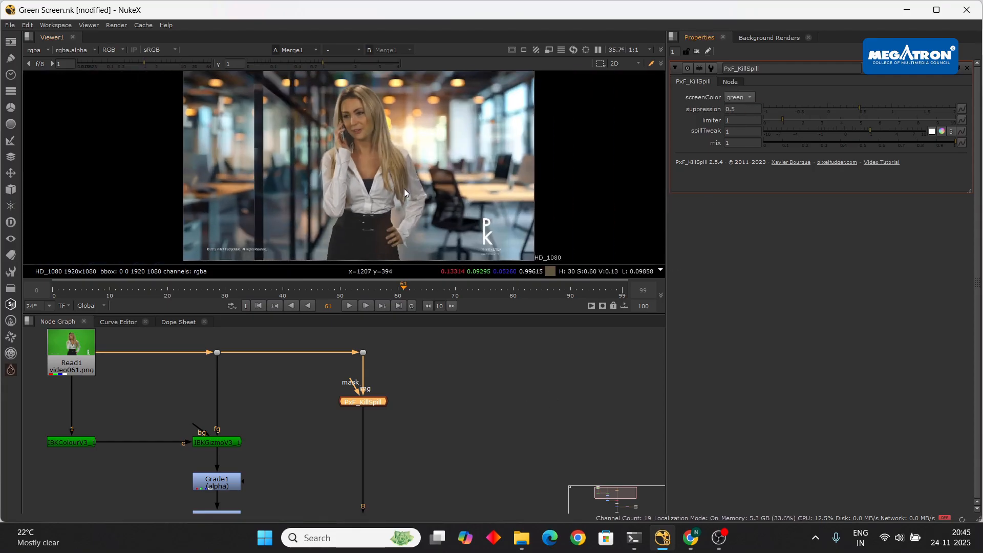
pyautogui.scroll(-1, 392, 185)
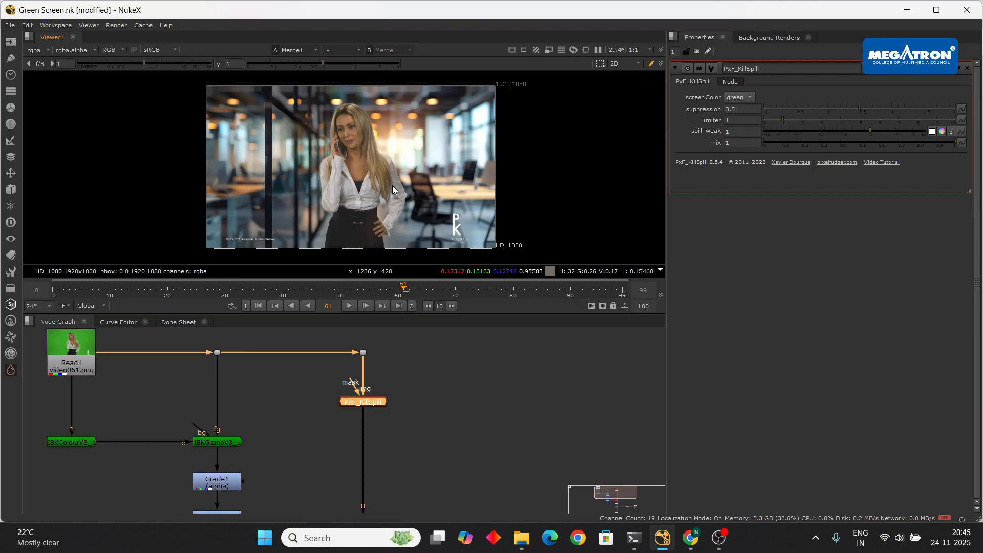
# - Show the alpha matte and play it across frames, stopping at frame 80
pyautogui.scroll(-3, 360, 179)
pyautogui.press('a')
pyautogui.scroll(5, 362, 182)
pyautogui.scroll(-2, 363, 184)
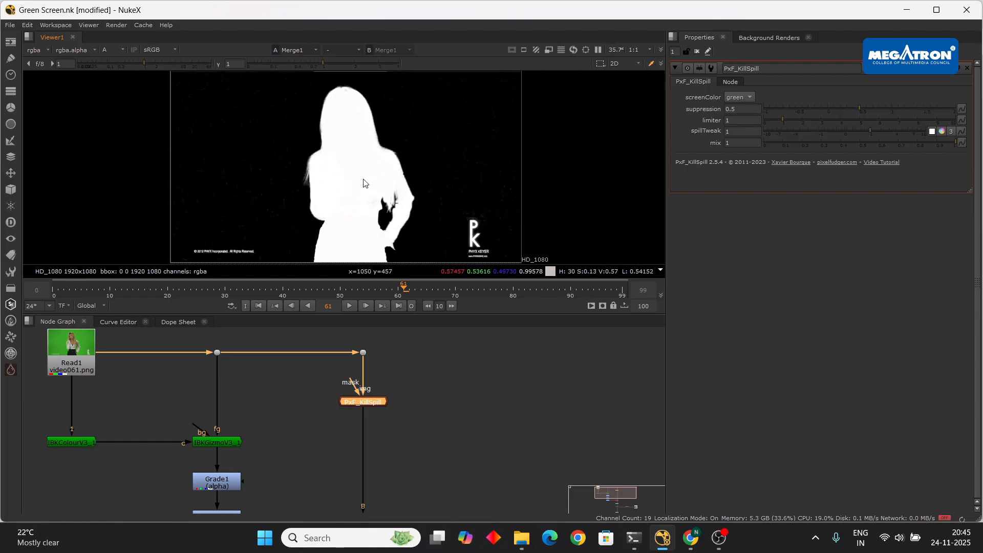
pyautogui.click(349, 306)
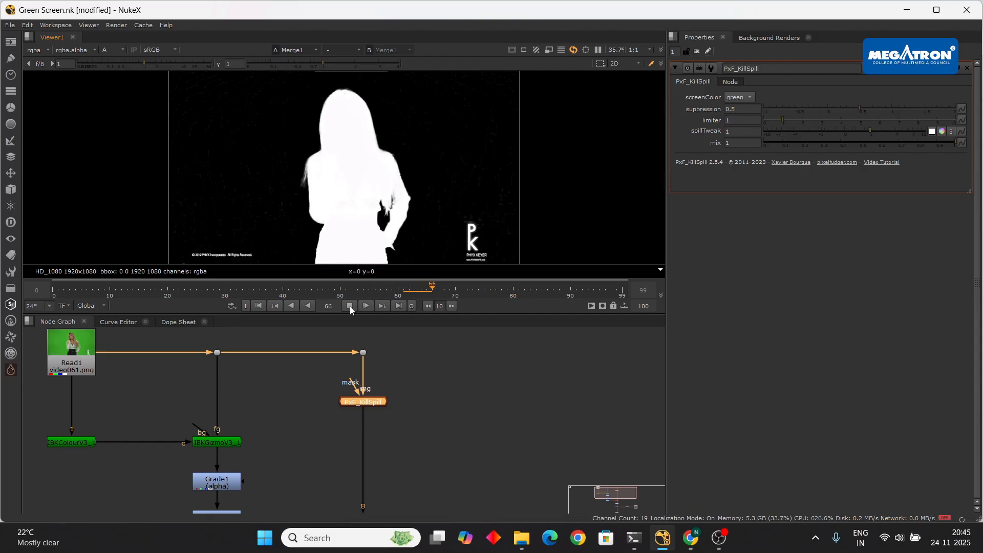
pyautogui.click(349, 306)
pyautogui.scroll(3, 368, 156)
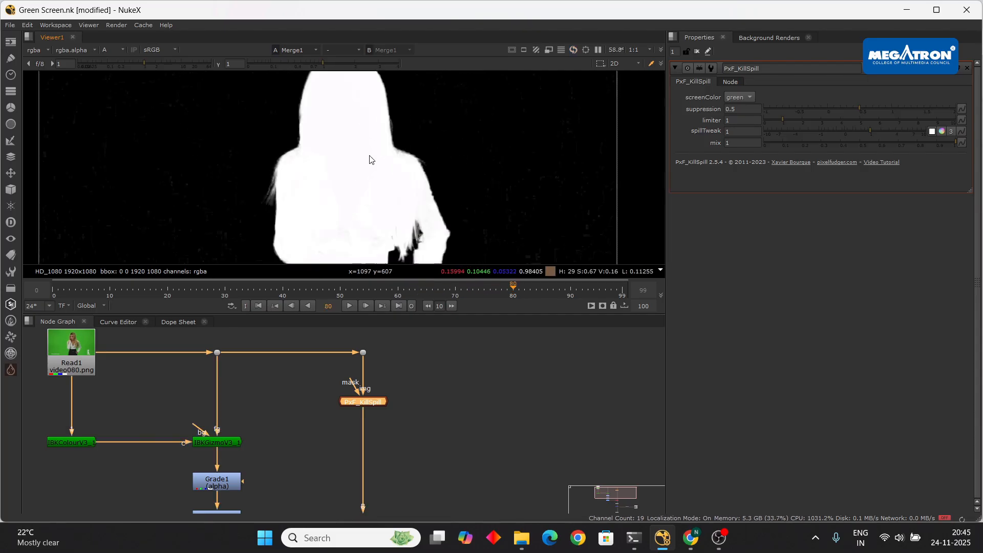
pyautogui.scroll(-5, 367, 167)
# - Pan across the matte's lower body, edges and logo area, then recentre the whole silhouette
pyautogui.moveTo(320, 161); pyautogui.dragTo(63, 148, button='middle')
pyautogui.scroll(3, 253, 179)
pyautogui.moveTo(364, 146); pyautogui.dragTo(445, 150, button='middle')
pyautogui.moveTo(241, 148); pyautogui.dragTo(425, 178, button='middle')
pyautogui.moveTo(237, 221); pyautogui.dragTo(118, 49, button='middle')
pyautogui.scroll(-2, 342, 177)
pyautogui.moveTo(342, 177); pyautogui.dragTo(344, 213, button='middle')
pyautogui.scroll(-2, 443, 176)
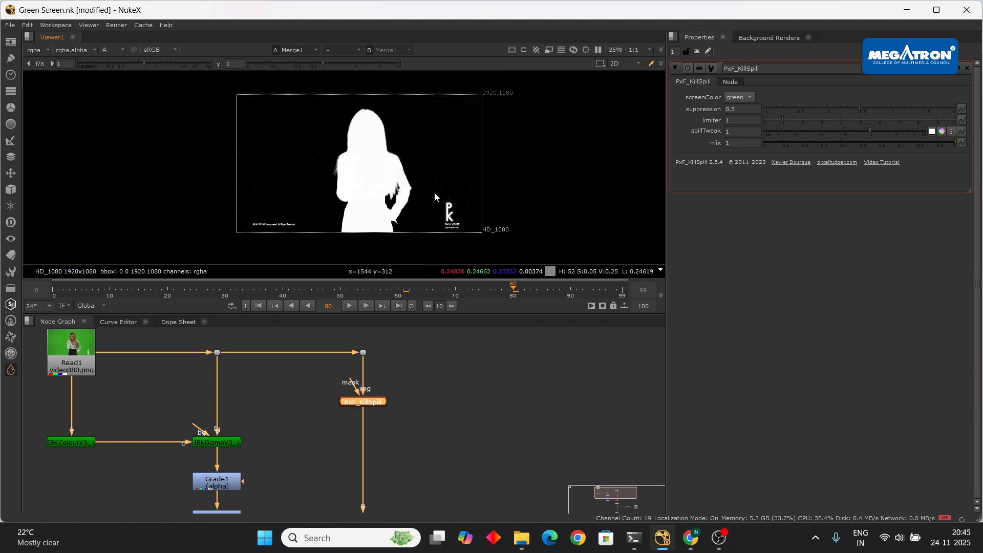
# - Switch the viewer back to the full-colour composite and play it, stopping at frame 25
pyautogui.press('a')
pyautogui.click(353, 303)
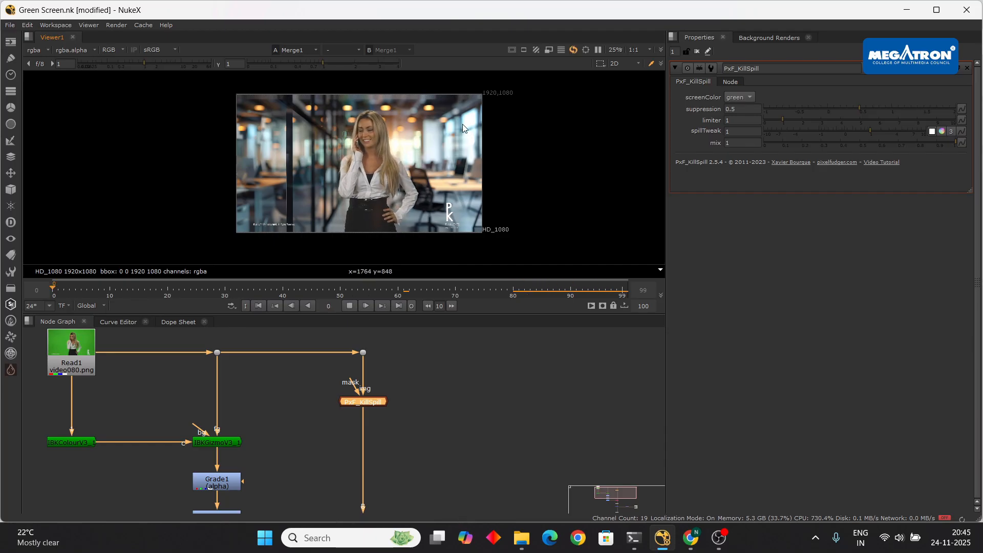
pyautogui.click(350, 305)
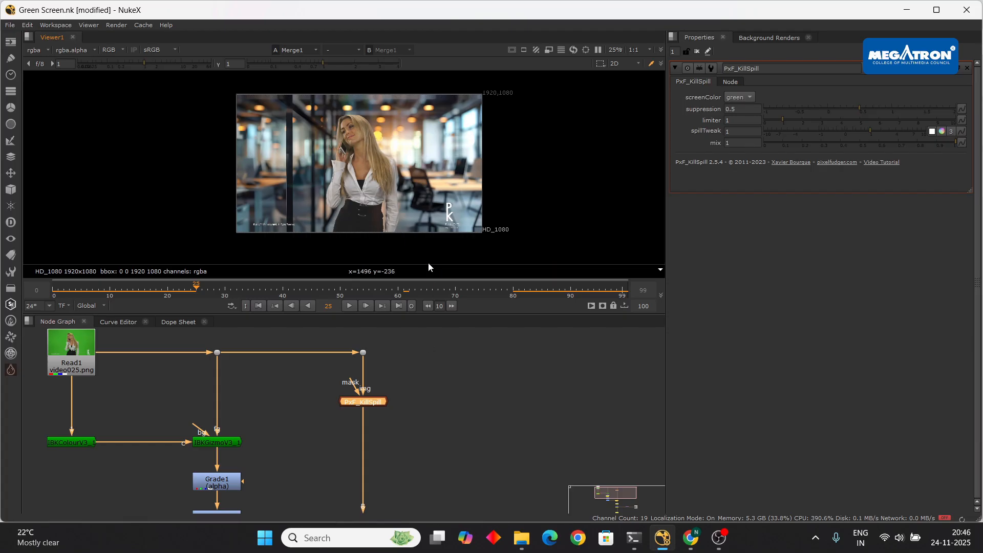
# - Reframe the viewer, then play the composite again and stop at frame 33
pyautogui.scroll(3, 399, 178)
pyautogui.scroll(3, 391, 158)
pyautogui.scroll(-6, 391, 158)
pyautogui.moveTo(348, 148); pyautogui.dragTo(387, 182, button='middle')
pyautogui.scroll(2, 361, 177)
pyautogui.scroll(-2, 361, 177)
pyautogui.click(347, 308)
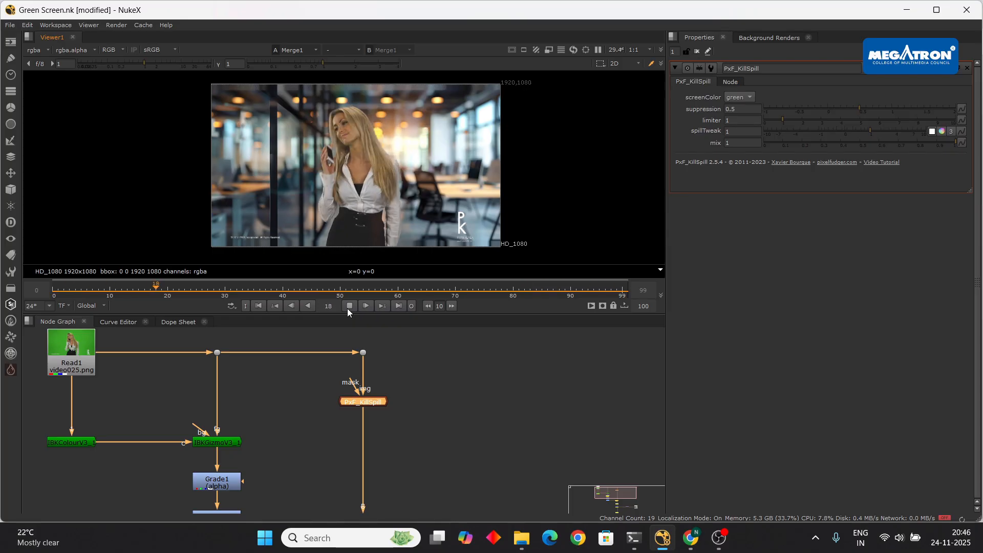
pyautogui.click(347, 308)
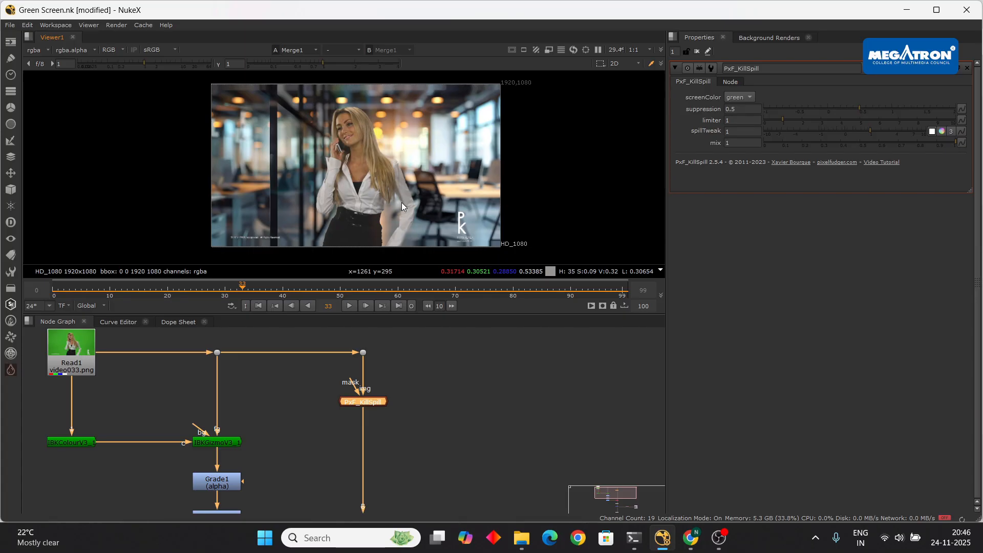
pyautogui.scroll(-5, 505, 388)
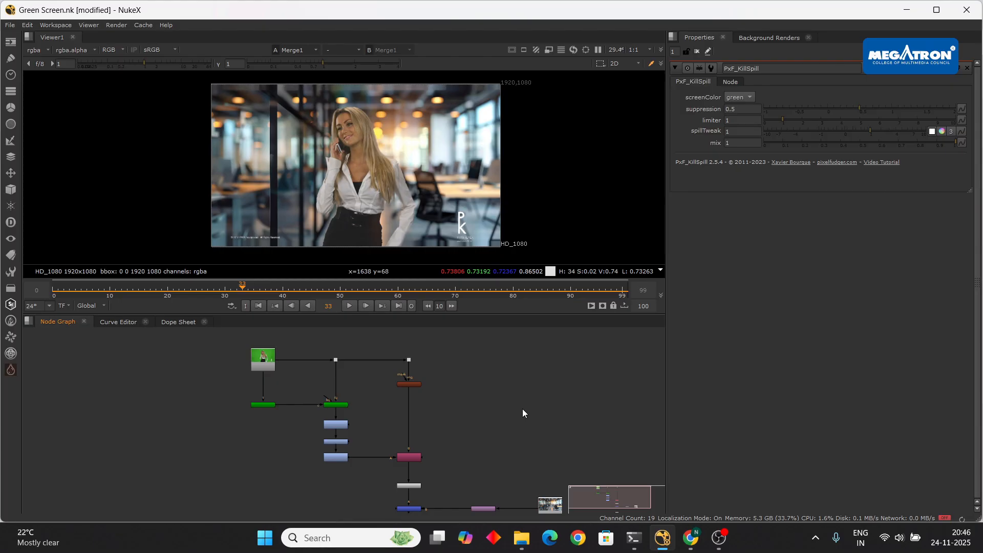
# - Open the IBKColourV3_1 node's properties to review its key settings
pyautogui.scroll(2, 436, 188)
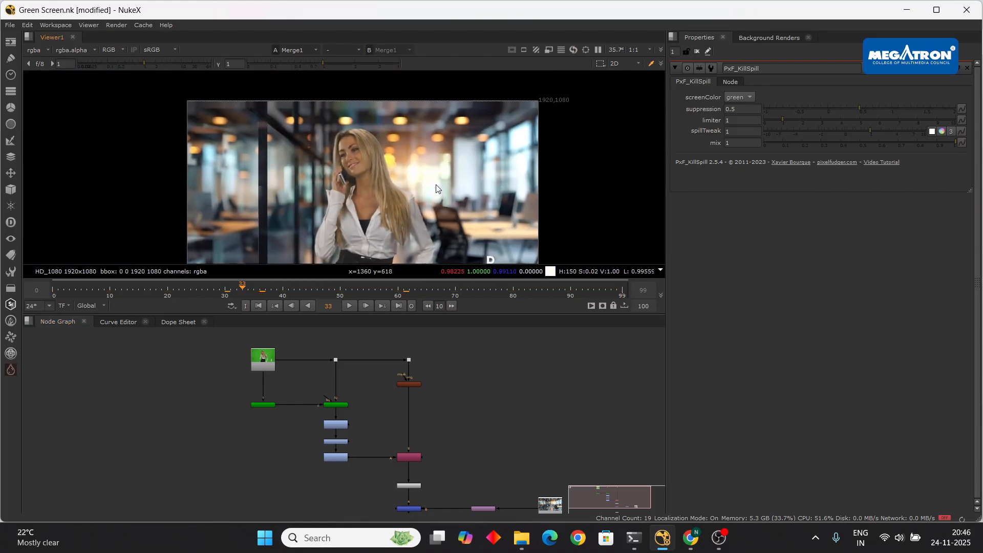
pyautogui.moveTo(288, 142); pyautogui.dragTo(314, 193, button='middle')
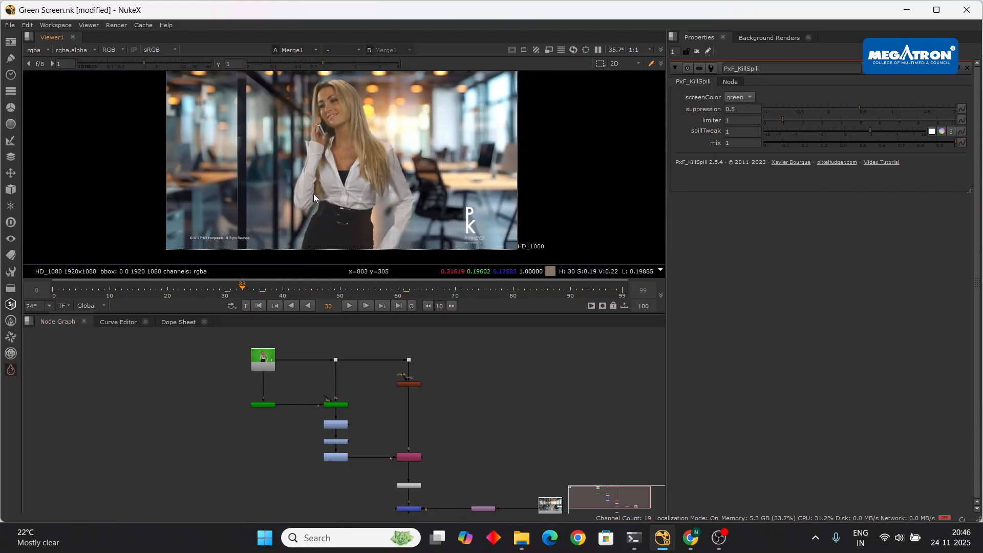
pyautogui.scroll(4, 271, 380)
pyautogui.doubleClick(276, 351)
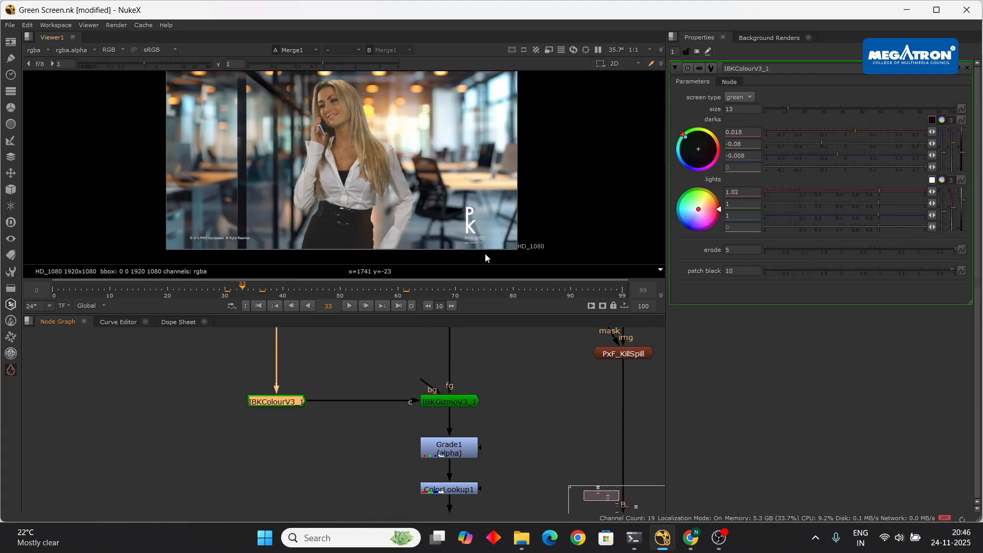
pyautogui.scroll(-3, 506, 402)
pyautogui.click(517, 392)
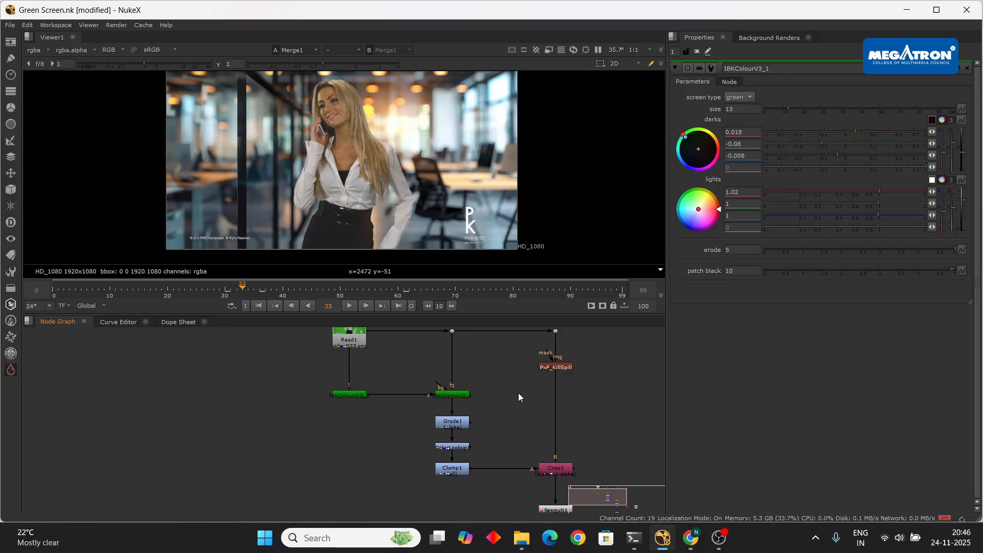
# - Reframe the viewer and Node Graph around the IBKColourV3_1 and Read1 nodes
pyautogui.scroll(2, 379, 435)
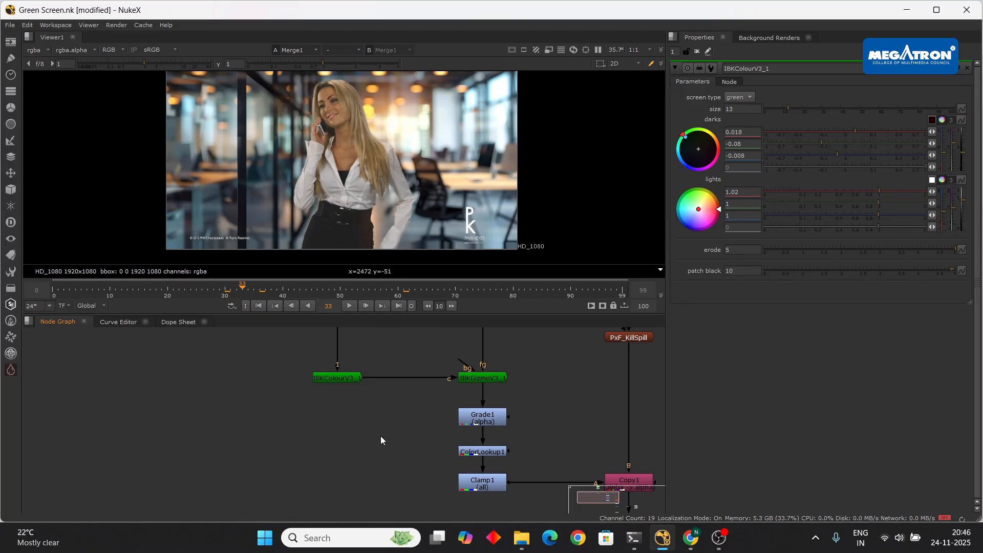
pyautogui.scroll(-1, 368, 137)
pyautogui.moveTo(380, 133); pyautogui.dragTo(415, 150, button='middle')
pyautogui.click(345, 378)
pyautogui.moveTo(371, 346); pyautogui.dragTo(362, 395, button='middle')
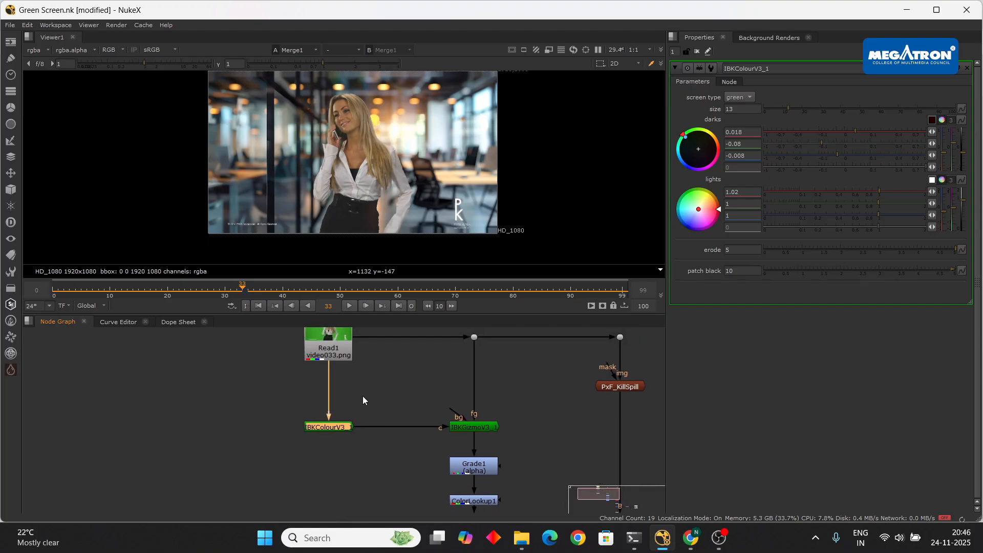
pyautogui.moveTo(391, 159); pyautogui.dragTo(391, 177, button='middle')
pyautogui.click(401, 385)
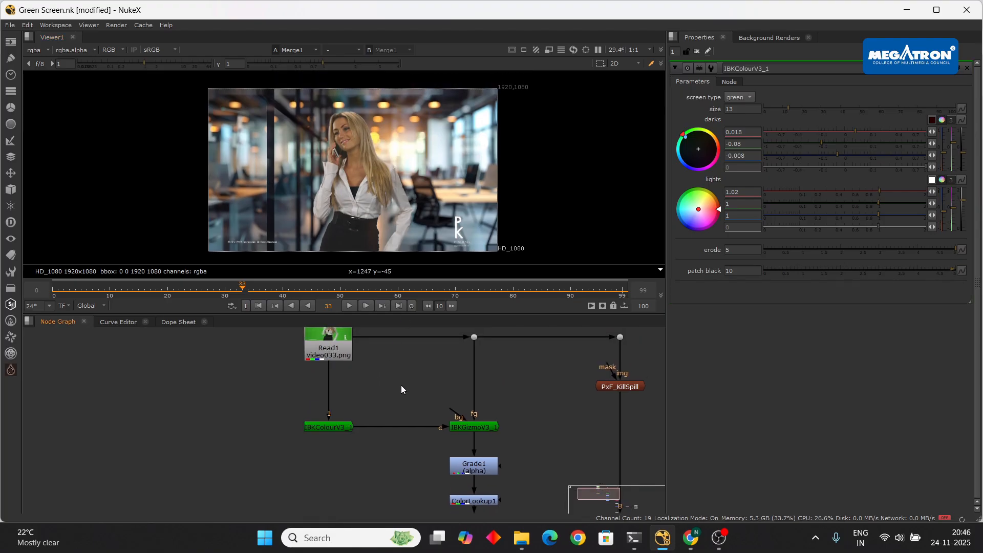
pyautogui.moveTo(544, 390); pyautogui.dragTo(499, 385, button='middle')
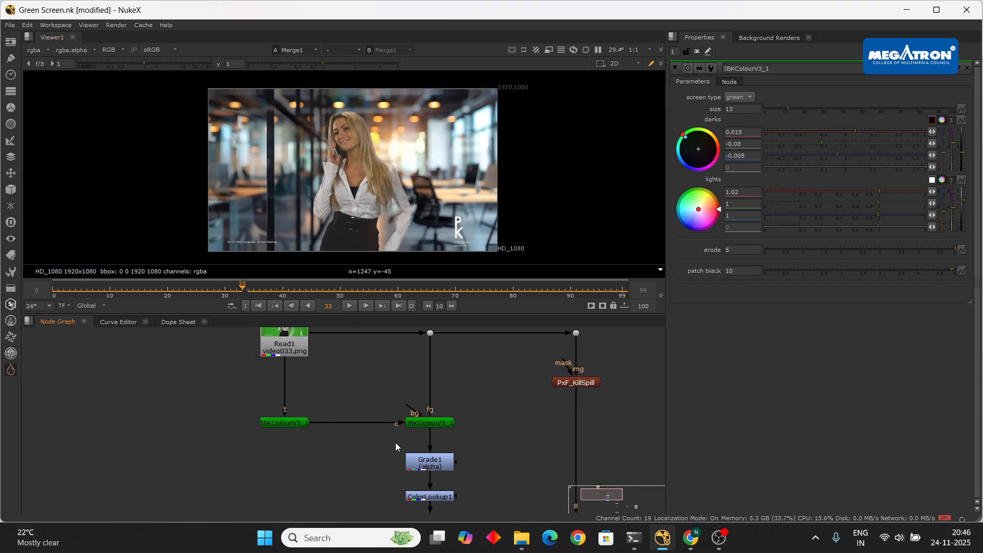
pyautogui.scroll(2, 427, 430)
pyautogui.scroll(-5, 444, 422)
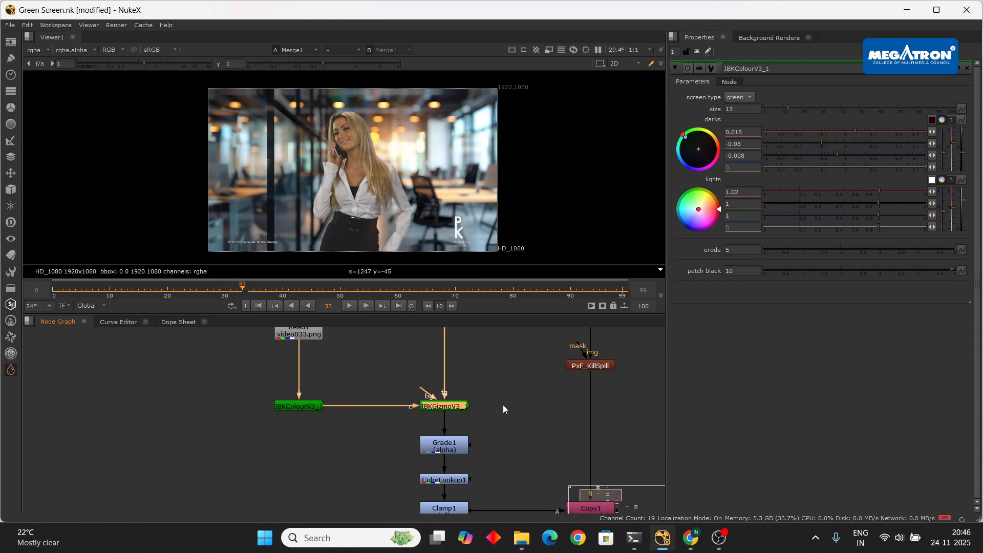
pyautogui.moveTo(597, 404); pyautogui.dragTo(542, 404, button='middle')
# - Launch Chrome with a profile and open Google Drive from the apps grid
pyautogui.click(578, 537)
pyautogui.click(534, 330)
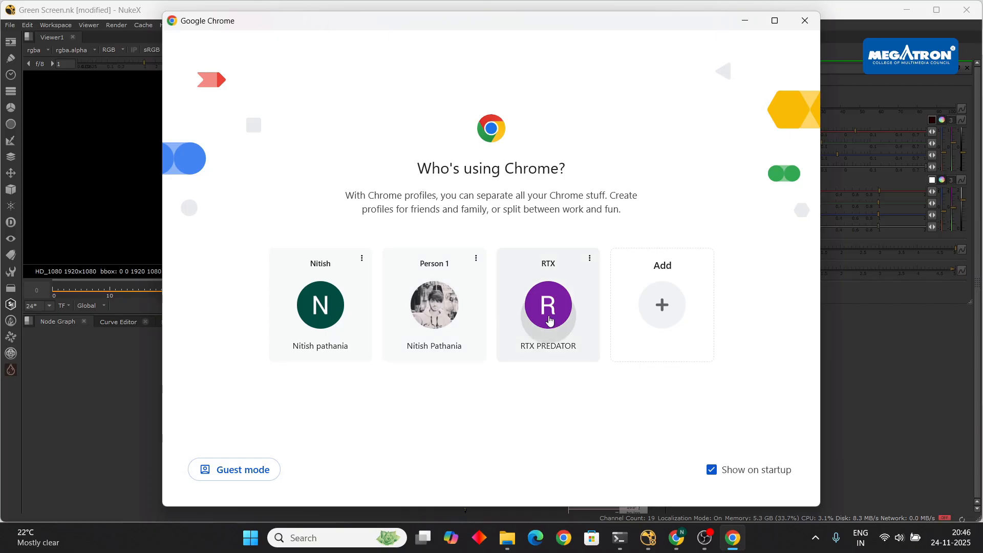
pyautogui.click(930, 98)
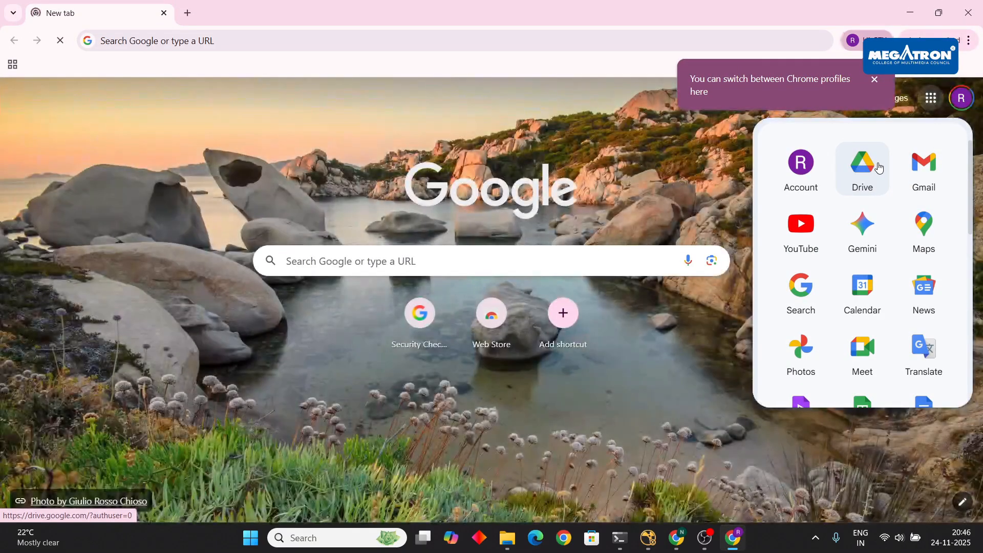
pyautogui.click(863, 182)
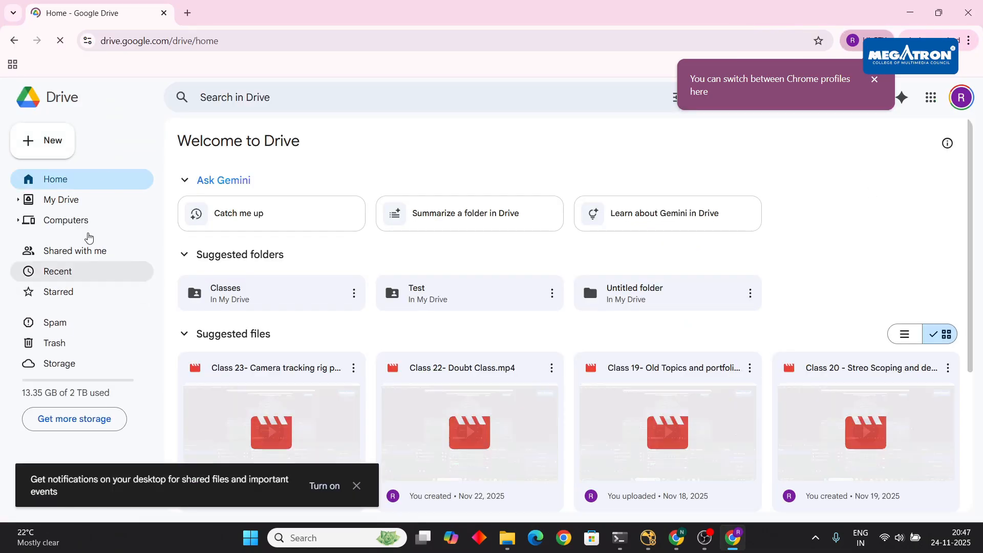
# - Show My Drive, check the empty Untitled folder, and bring up its More actions menu
pyautogui.click(72, 199)
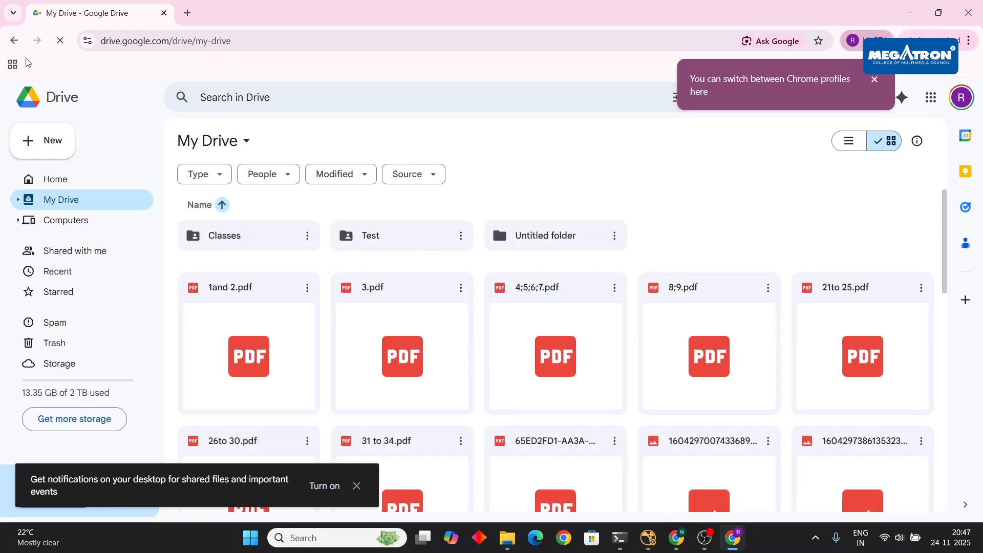
pyautogui.rightClick(744, 249)
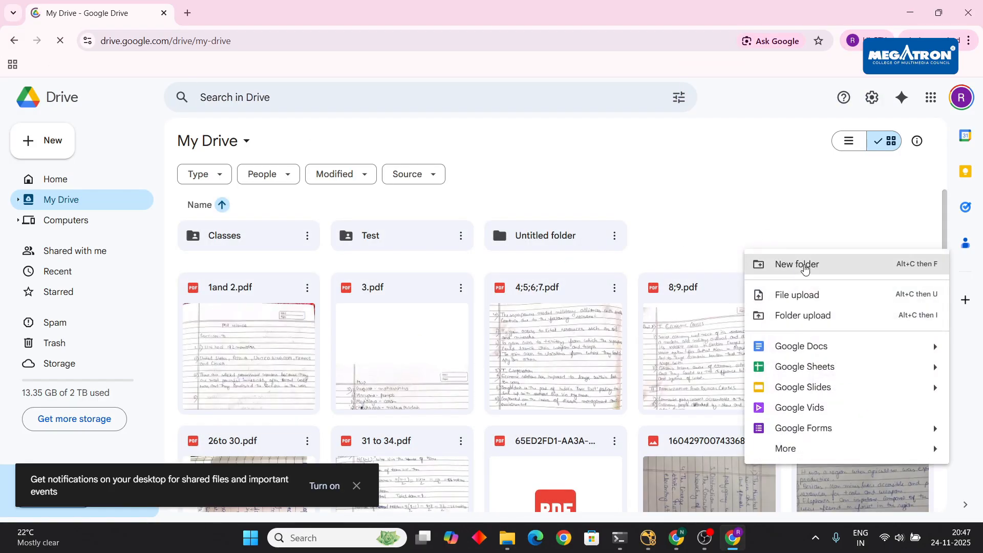
pyautogui.doubleClick(561, 237)
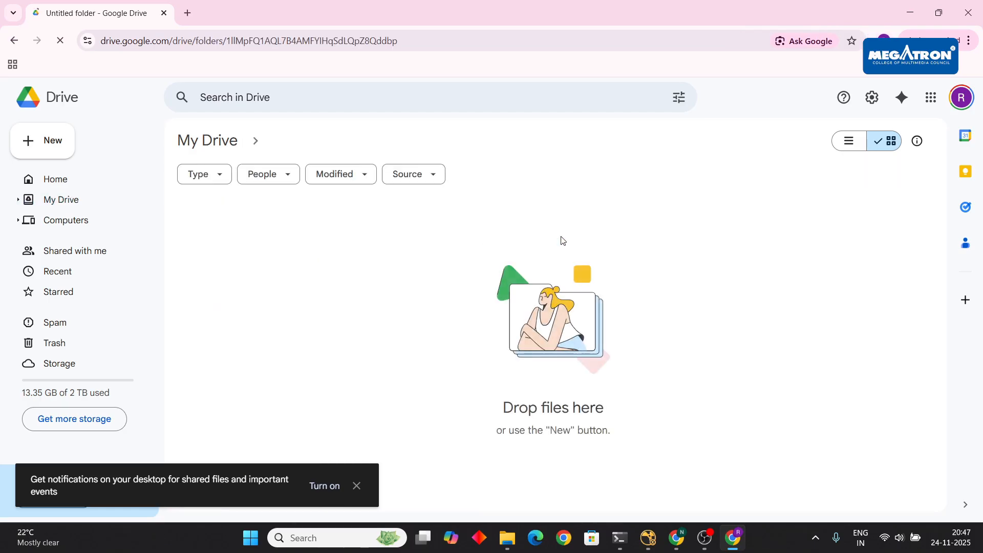
pyautogui.click(15, 40)
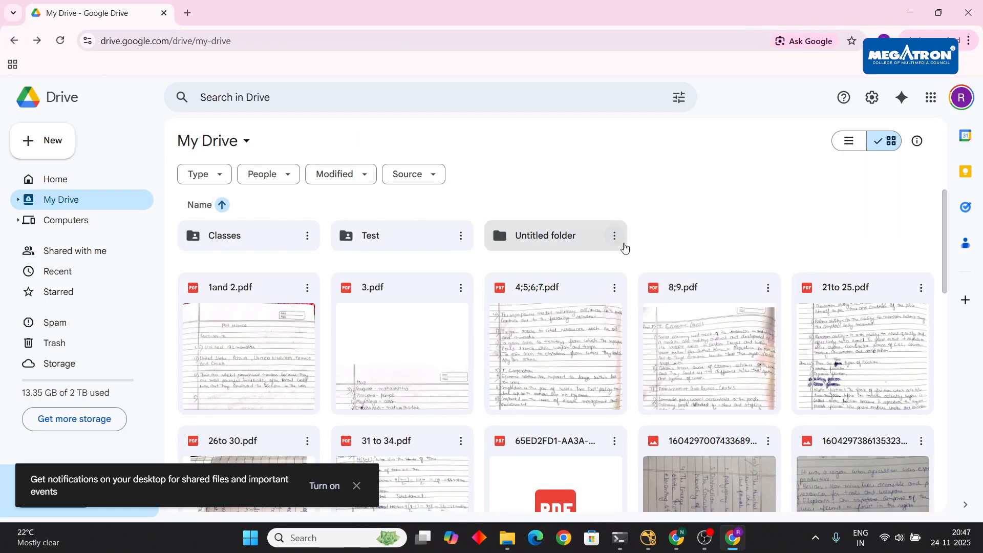
pyautogui.click(614, 235)
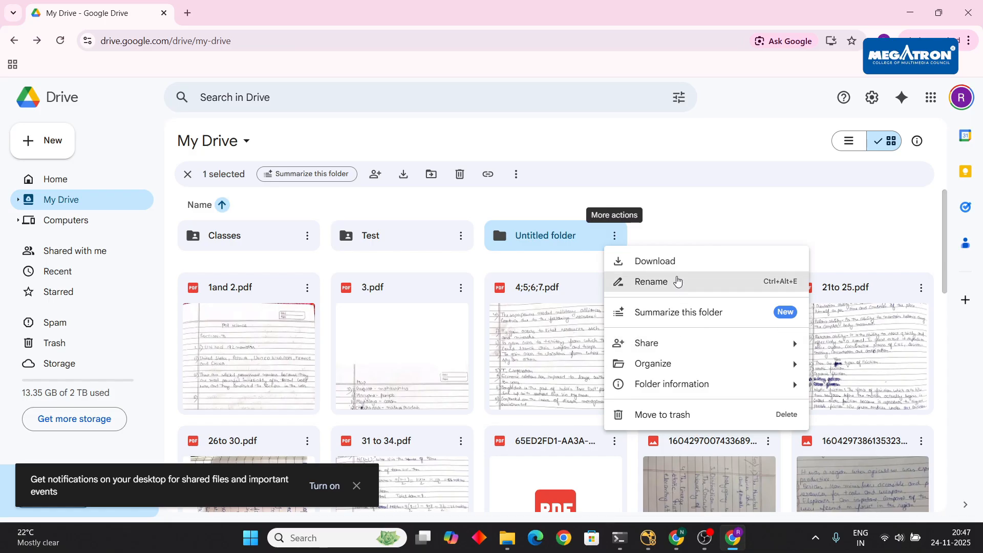
# - Drag the pixelfudger_3.3v1_dec2024 folder from Downloads into Drive's Untitled folder, then minimize Chrome
pyautogui.moveTo(673, 362)
pyautogui.click(767, 228)
pyautogui.doubleClick(570, 237)
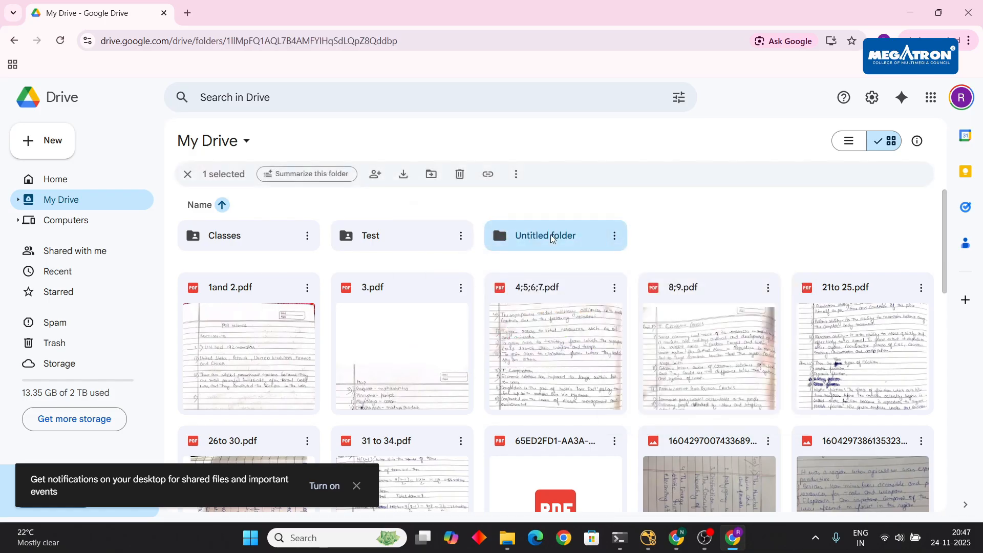
pyautogui.click(512, 537)
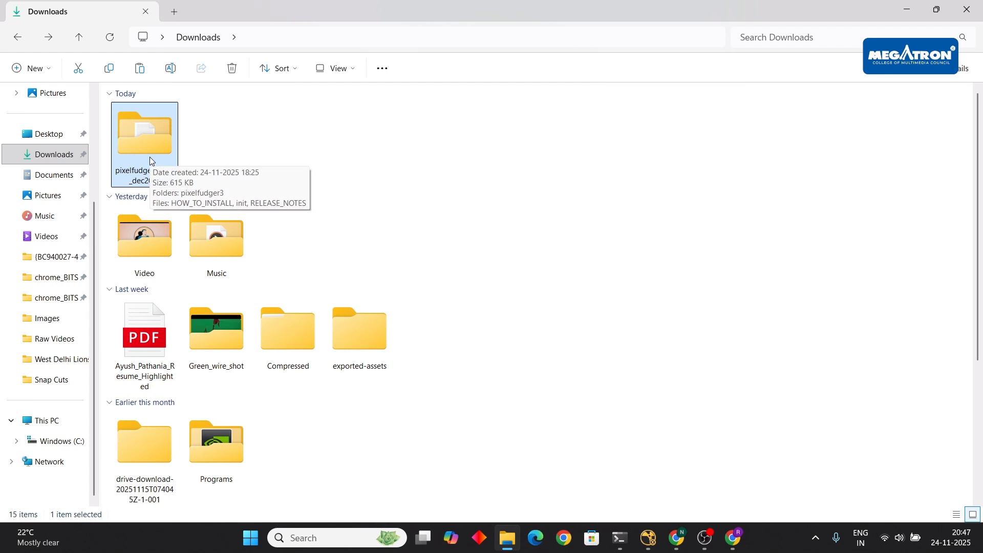
pyautogui.moveTo(140, 155); pyautogui.dragTo(573, 313)
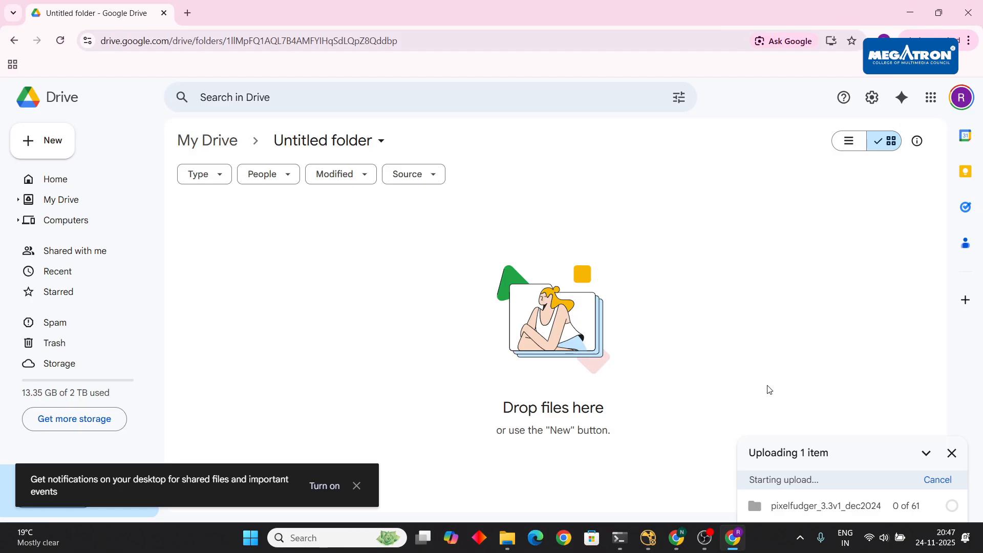
pyautogui.click(909, 13)
pyautogui.click(507, 537)
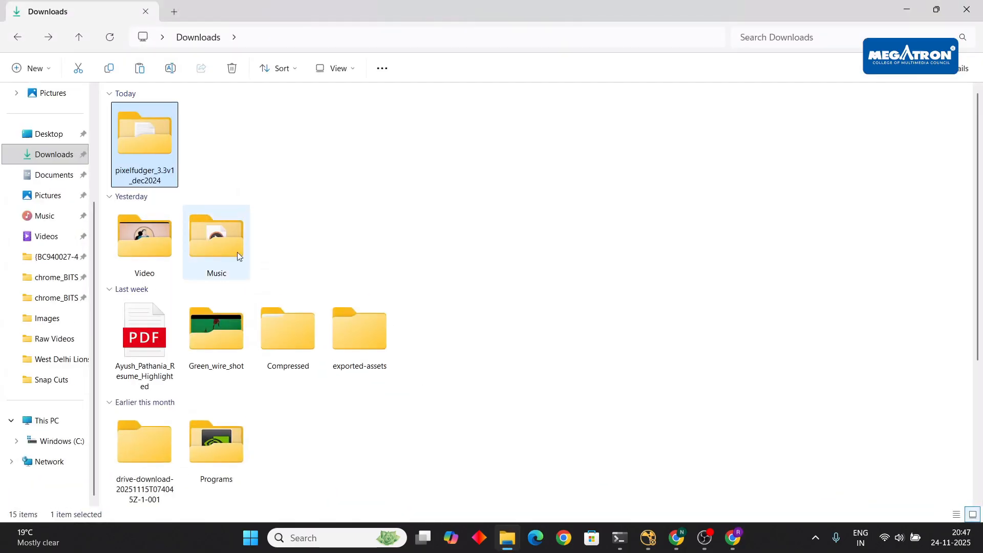
# - Open HOW_TO_INSTALL.txt in the pixelfudger folder and select the %userprofile%\.nuke path under WINDOWS
pyautogui.doubleClick(134, 123)
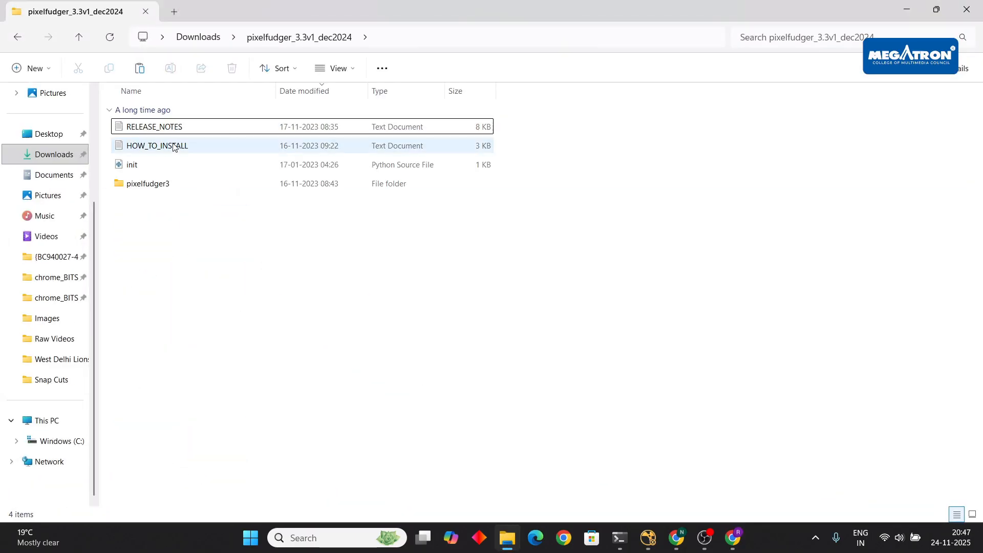
pyautogui.doubleClick(173, 147)
pyautogui.scroll(-2, 614, 256)
pyautogui.click(676, 248)
pyautogui.scroll(-7, 676, 248)
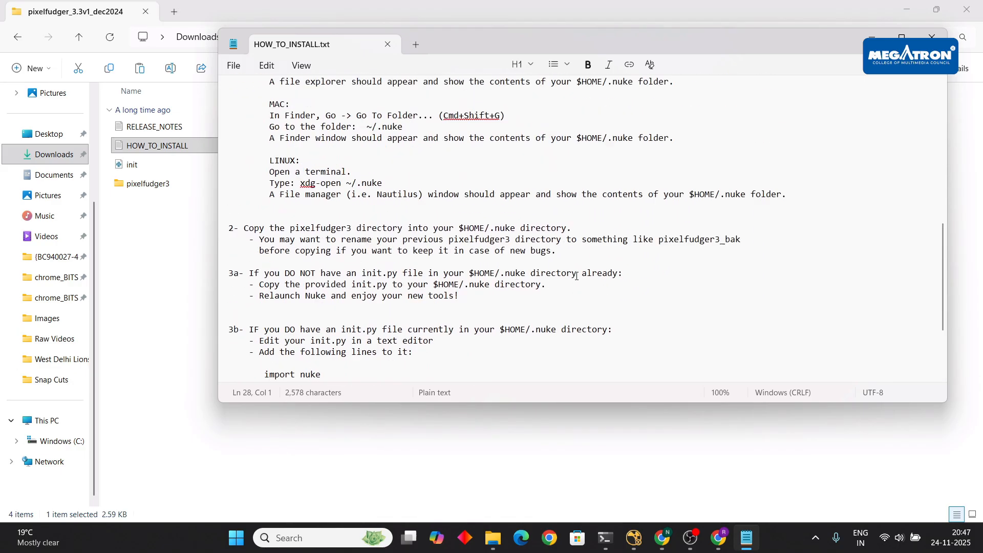
pyautogui.scroll(5, 577, 276)
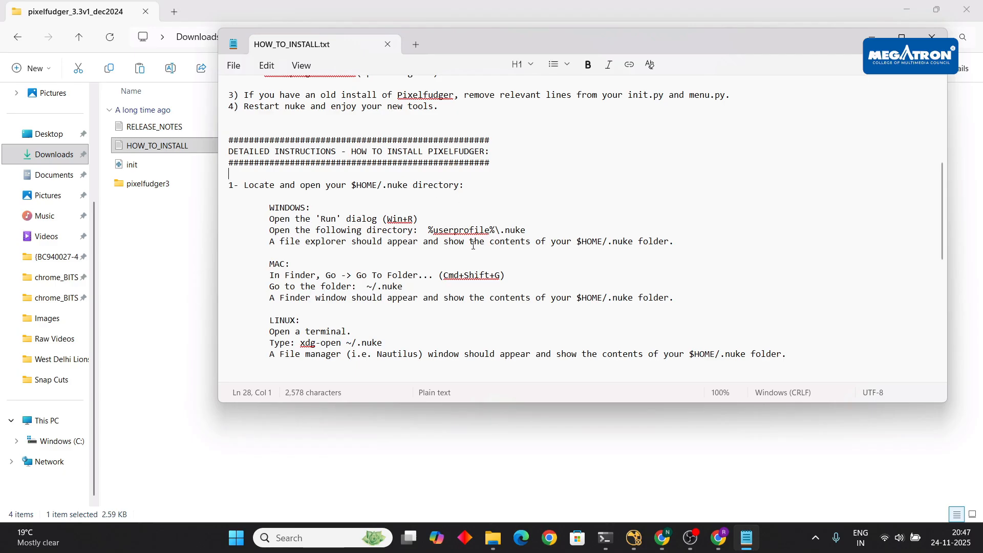
pyautogui.moveTo(429, 229); pyautogui.dragTo(527, 227)
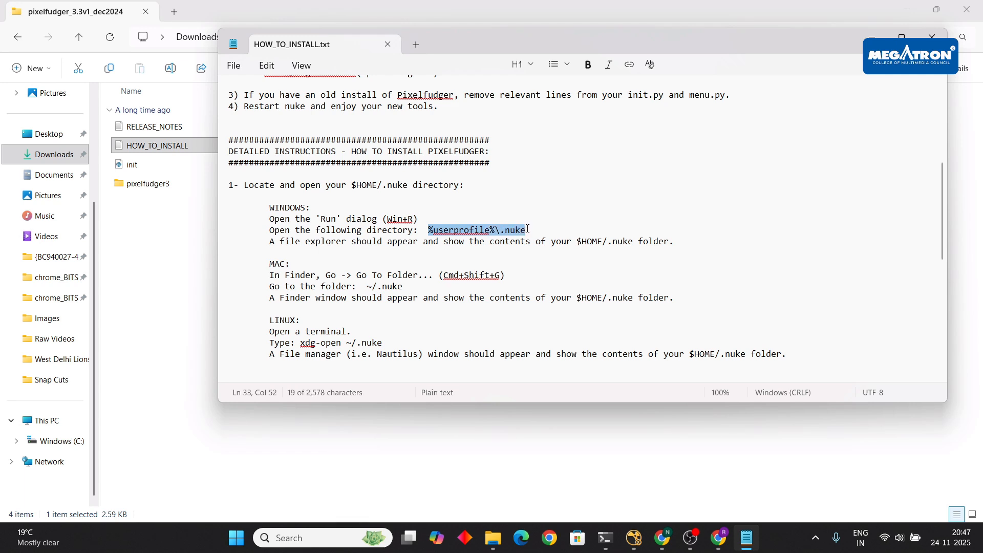
# - Open the %userprofile%\.nuke folder through the Run box
pyautogui.click(236, 538)
pyautogui.write('run')
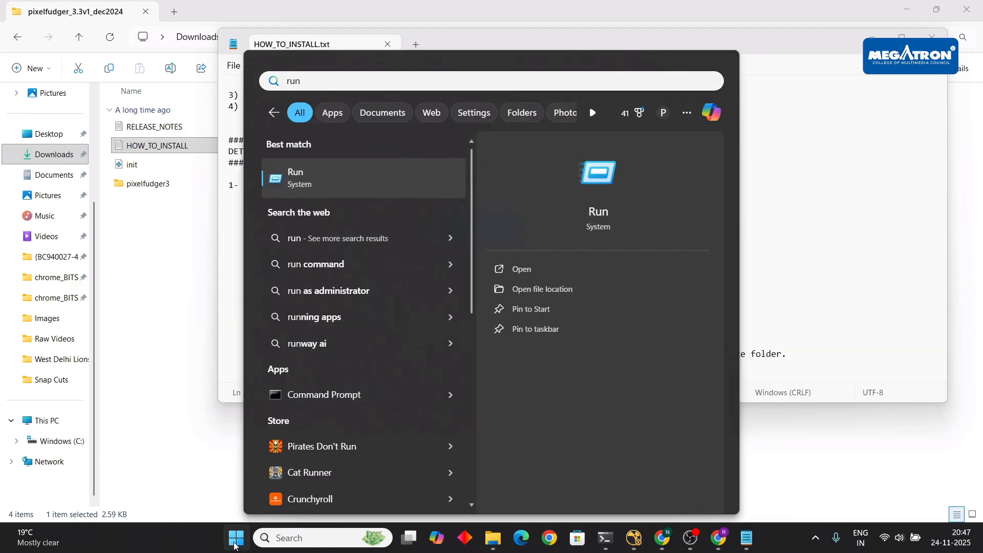
pyautogui.press('Return')
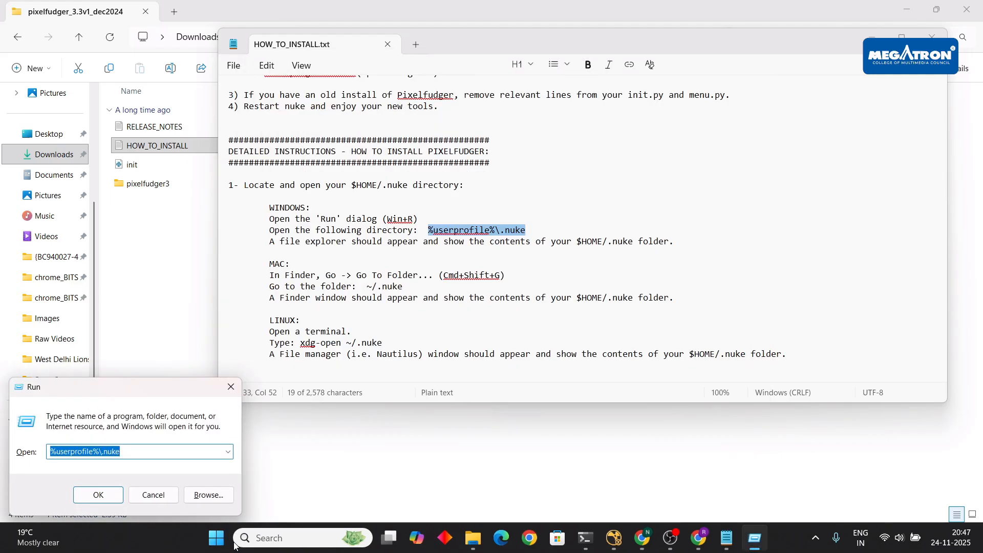
pyautogui.click(100, 494)
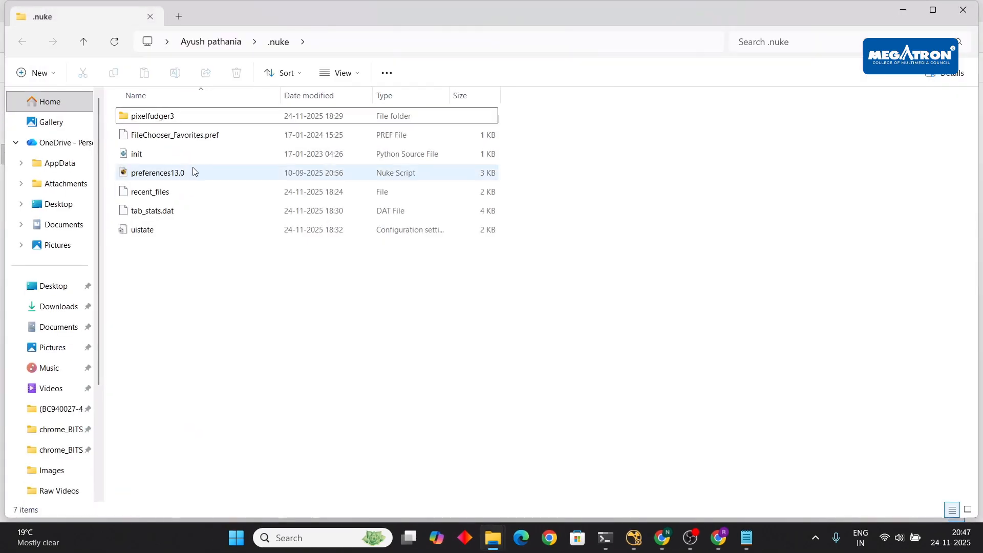
# - Select init and pixelfudger3 in the pixelfudger download folder, then close both Explorer windows
pyautogui.click(494, 541)
pyautogui.click(443, 473)
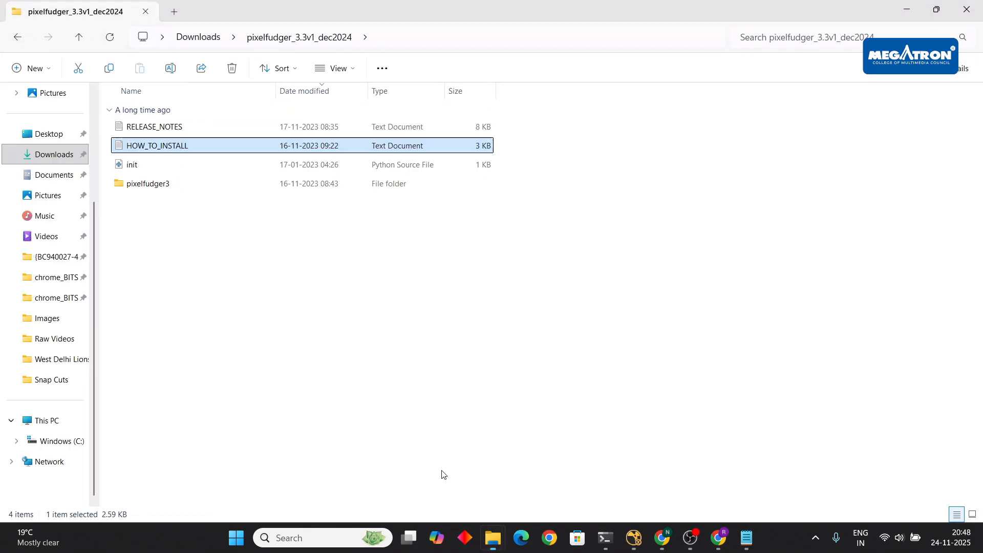
pyautogui.click(132, 168)
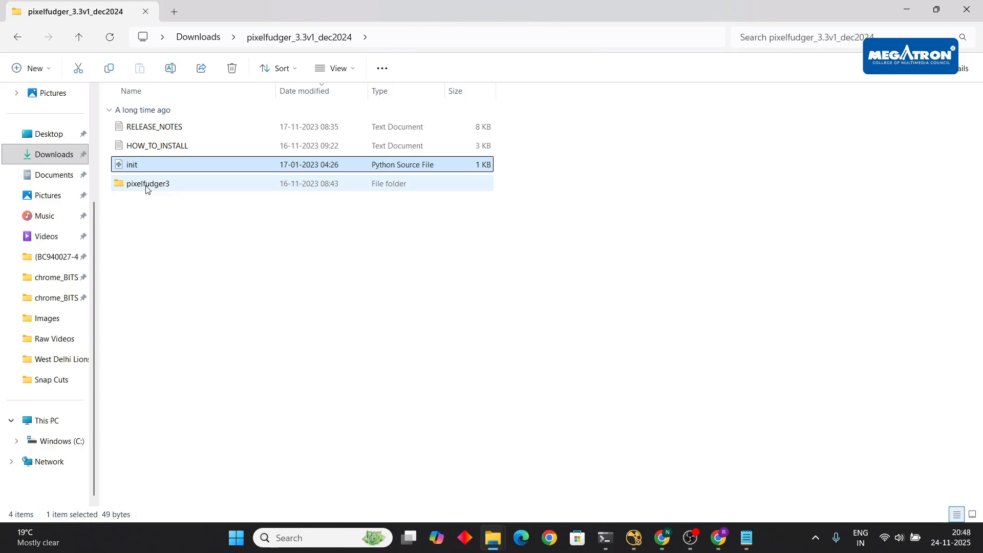
pyautogui.keyDown('ctrl'); pyautogui.click(153, 186); pyautogui.keyUp('ctrl')
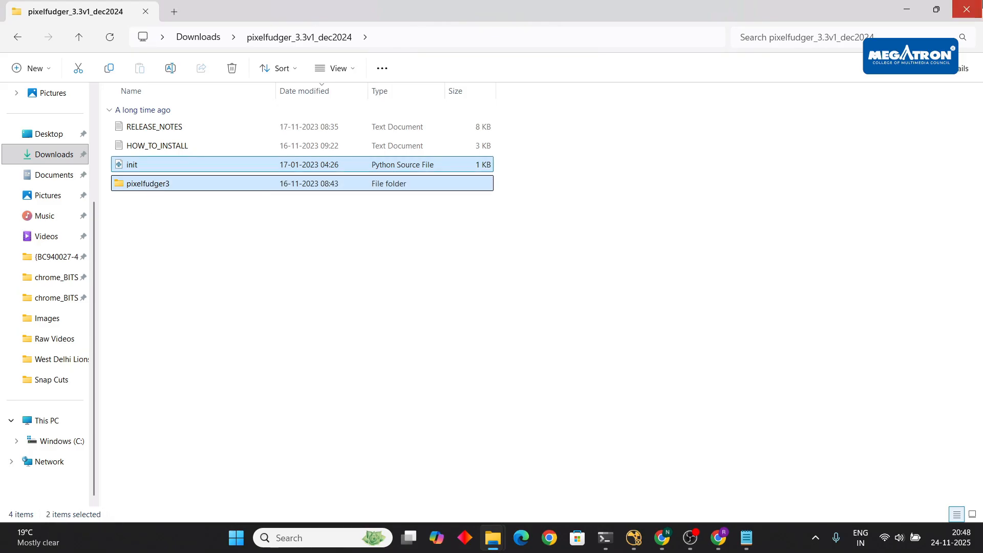
pyautogui.click(966, 10)
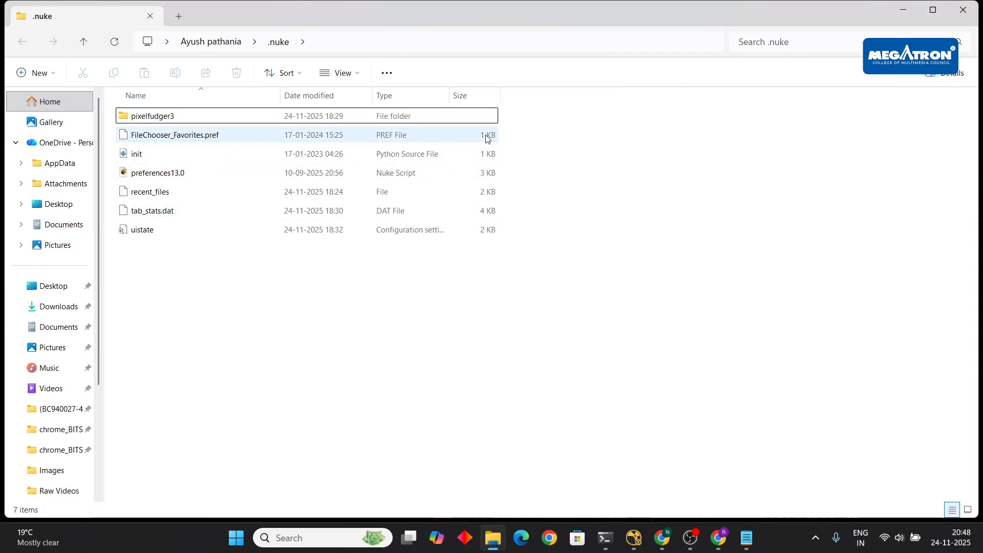
pyautogui.click(975, 13)
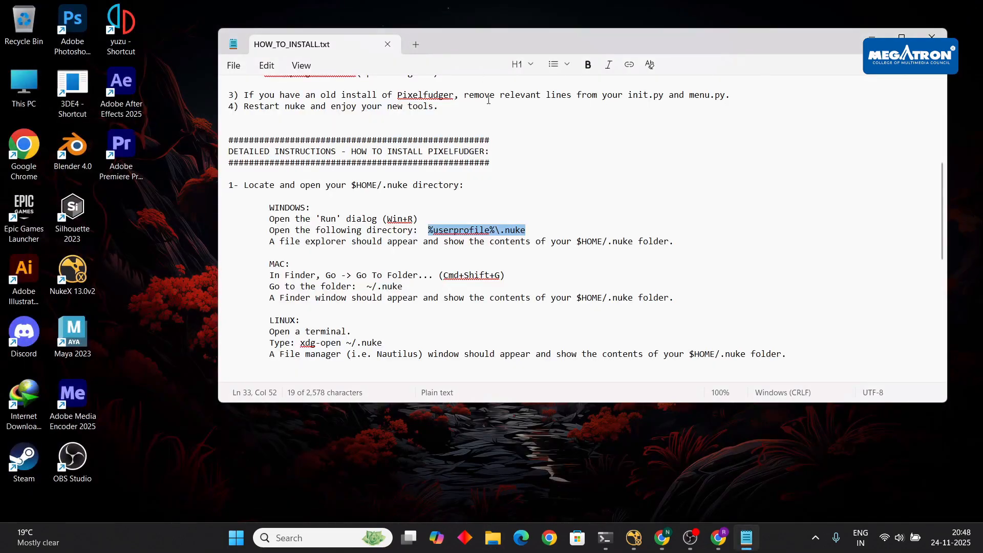
# - Close the install notes and return to My Drive in the Google Drive window
pyautogui.click(932, 35)
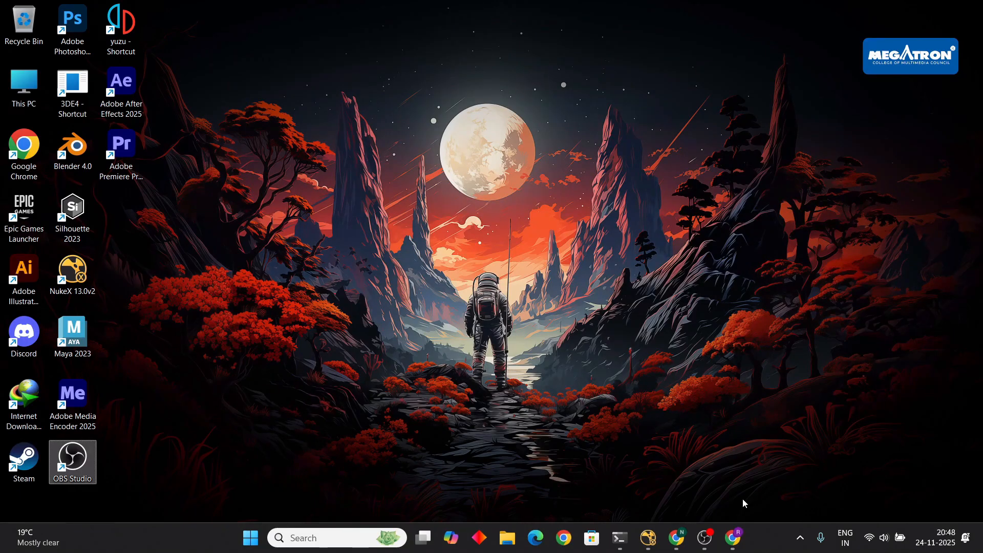
pyautogui.moveTo(681, 549)
pyautogui.click(733, 537)
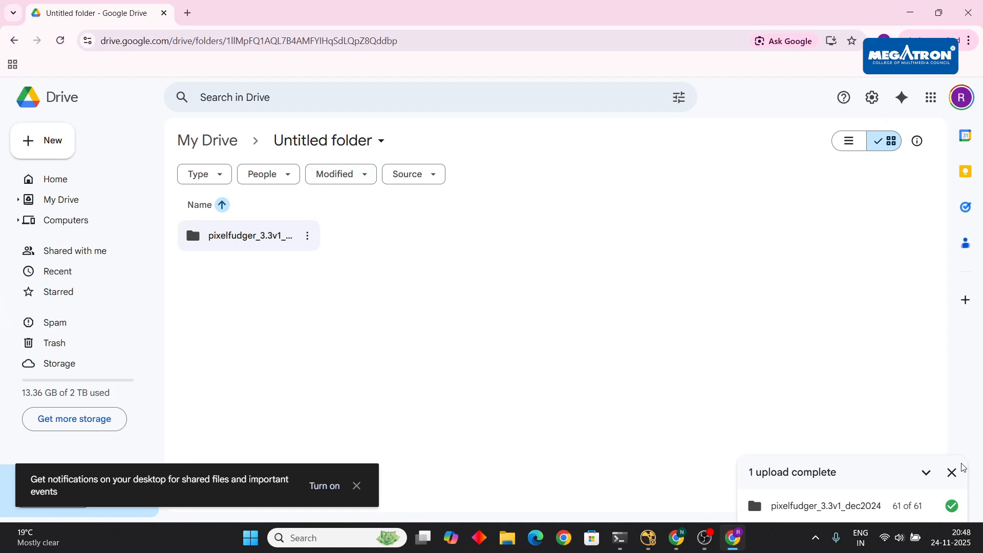
pyautogui.click(951, 472)
pyautogui.click(13, 40)
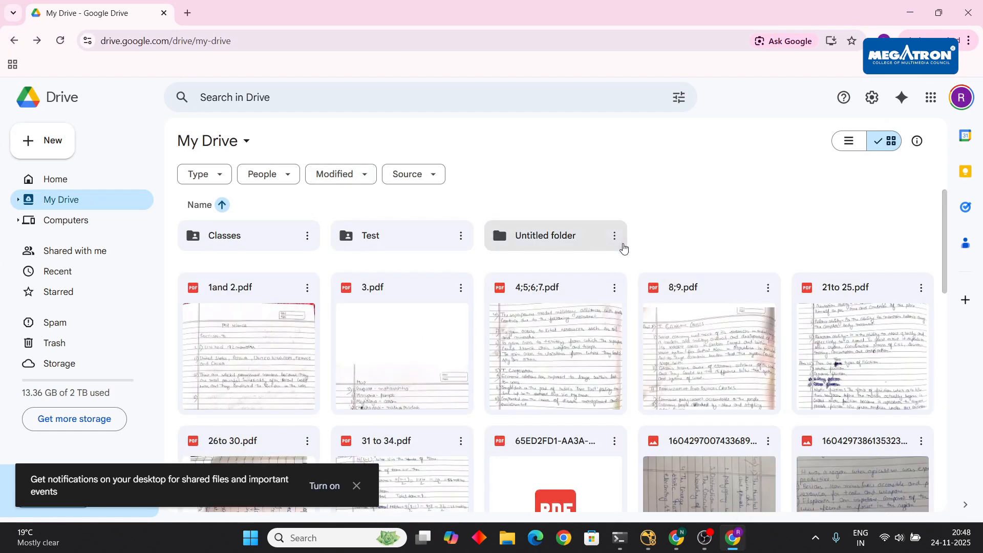
# - Copy the Untitled folder's link, set access to Anyone with the link, and close Chrome
pyautogui.click(614, 235)
pyautogui.moveTo(612, 345)
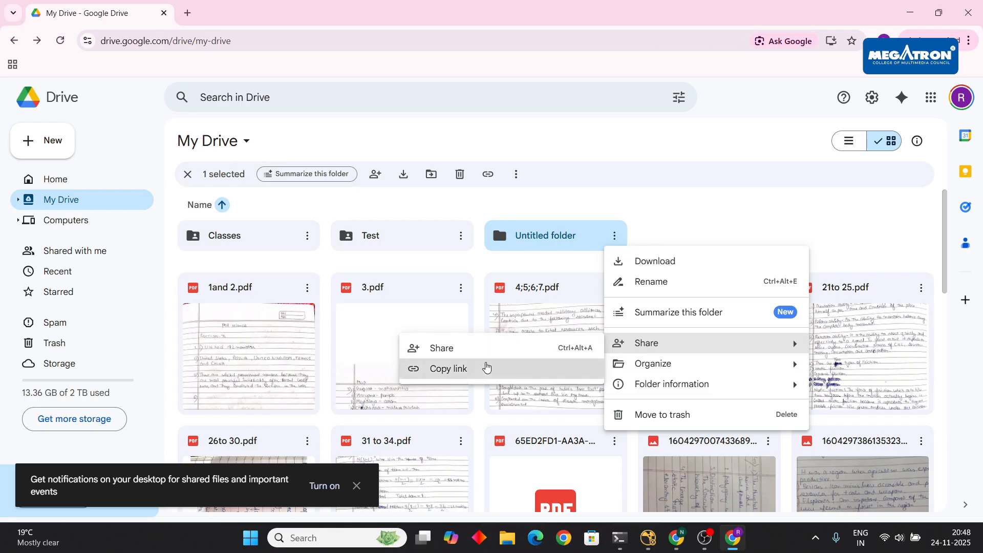
pyautogui.click(448, 368)
pyautogui.click(134, 491)
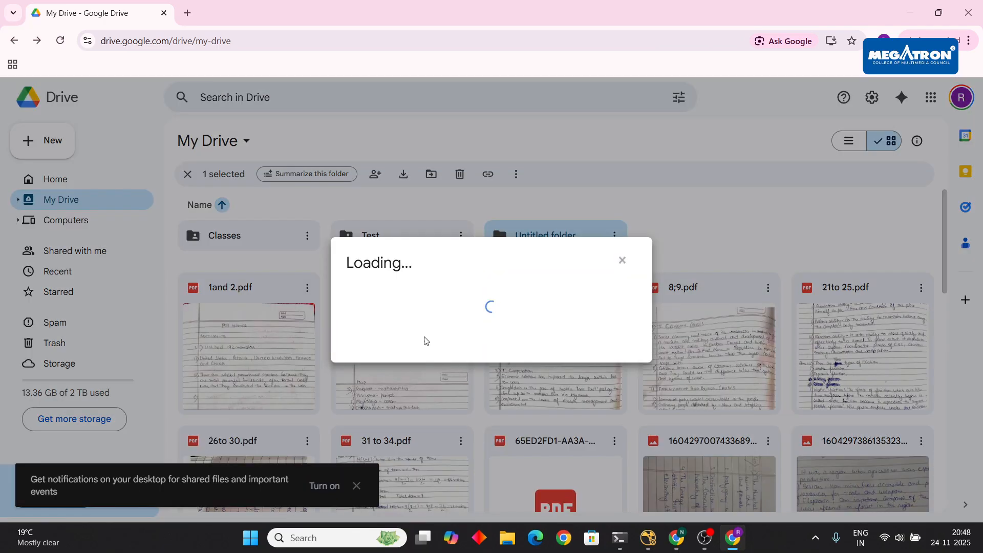
pyautogui.click(425, 361)
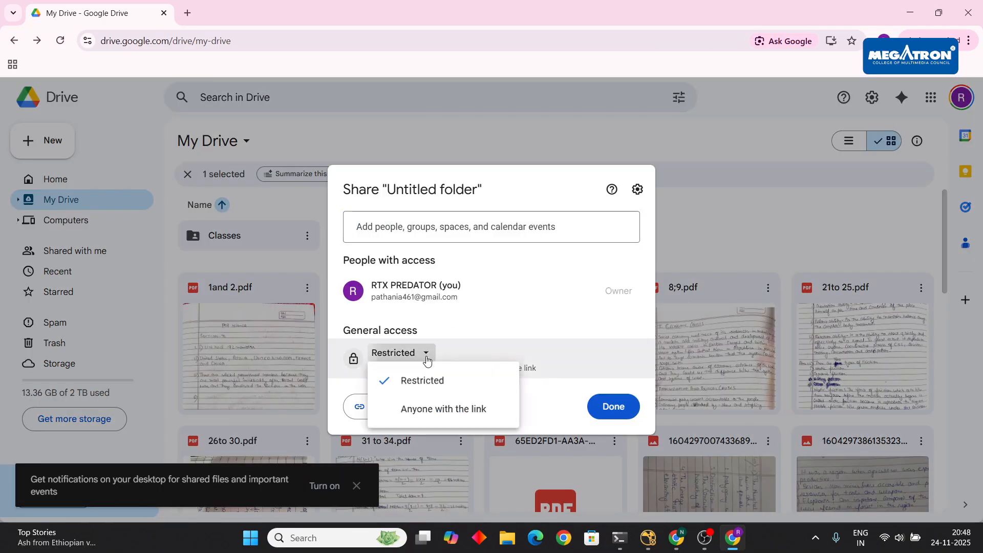
pyautogui.click(435, 404)
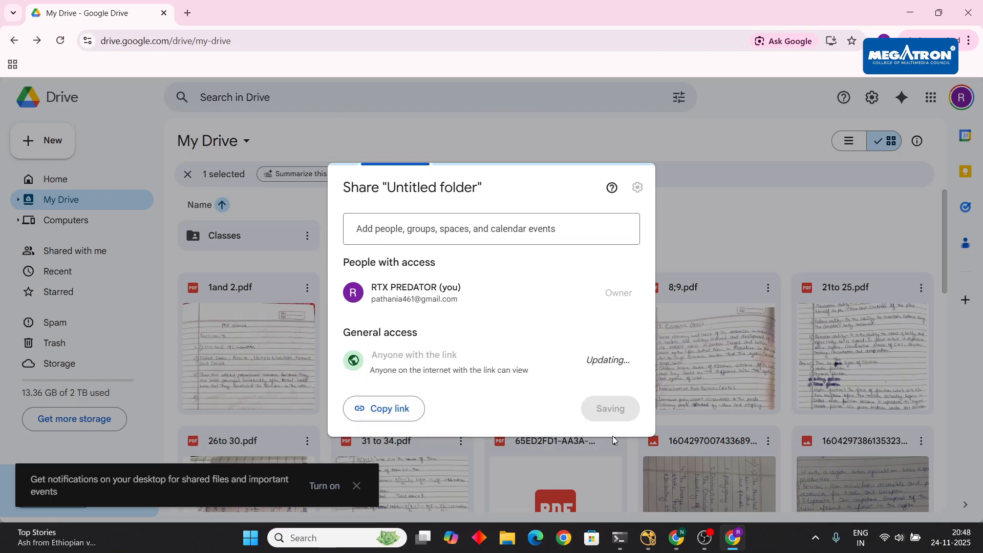
pyautogui.click(627, 408)
pyautogui.click(969, 11)
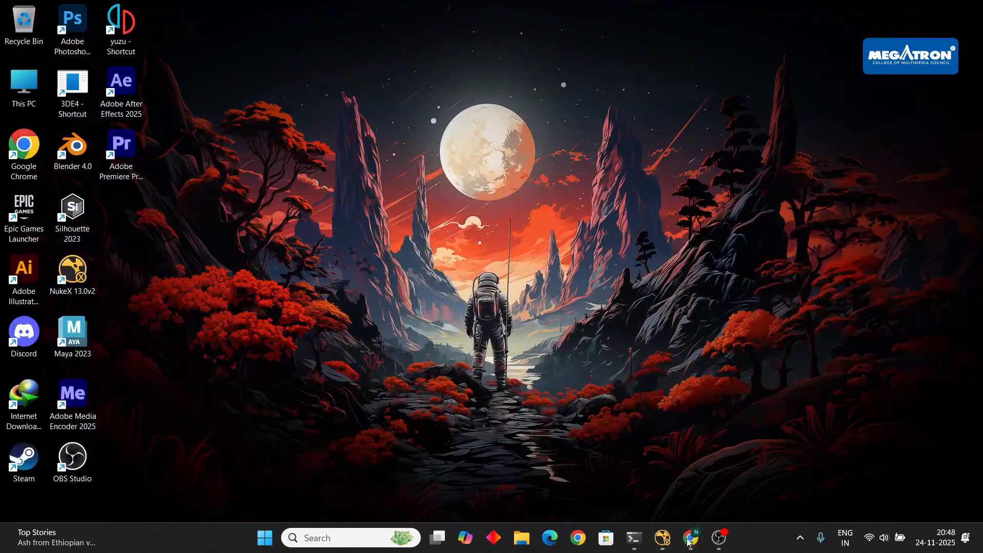
# - Paste and send the Drive folder link in the Meet call chat, then return to NukeX
pyautogui.moveTo(689, 541)
pyautogui.click(663, 485)
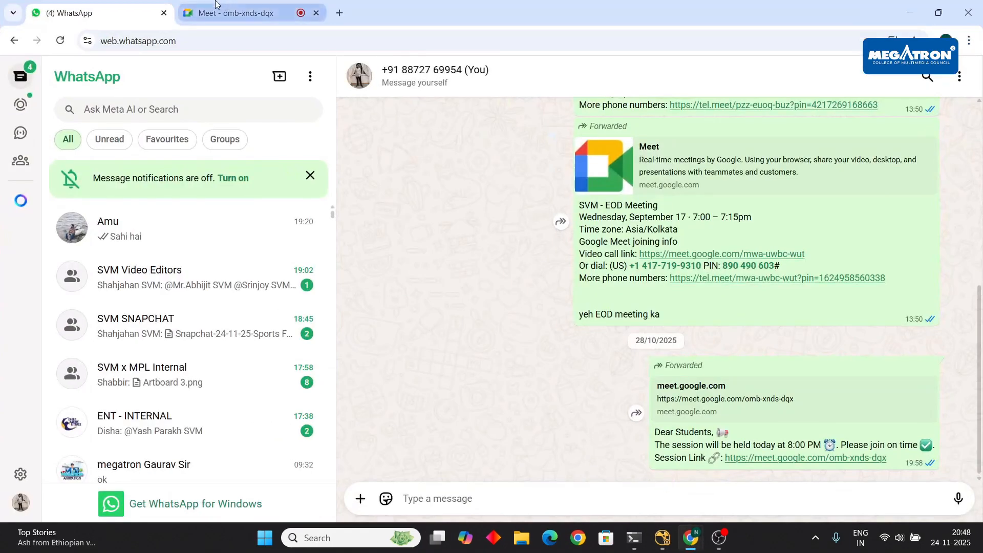
pyautogui.click(238, 13)
pyautogui.click(898, 499)
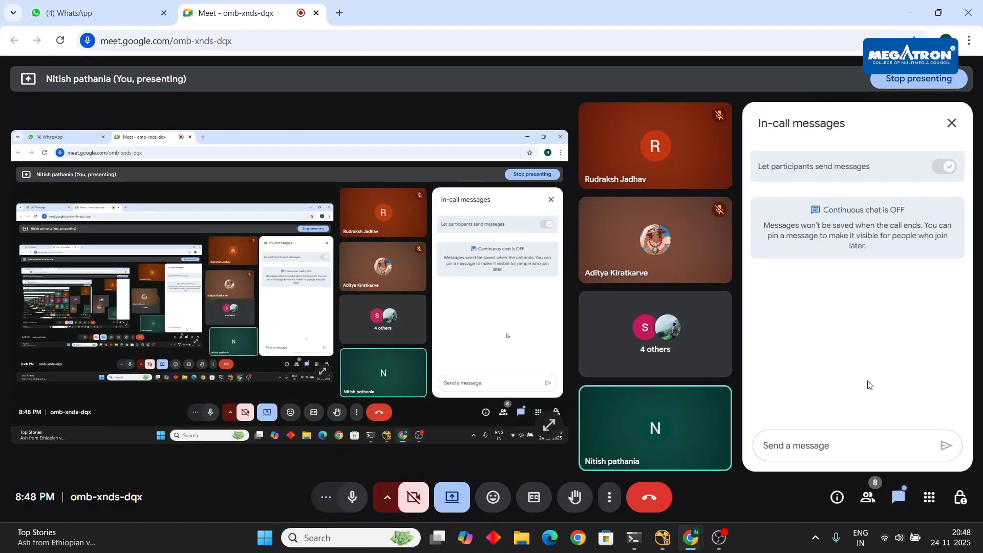
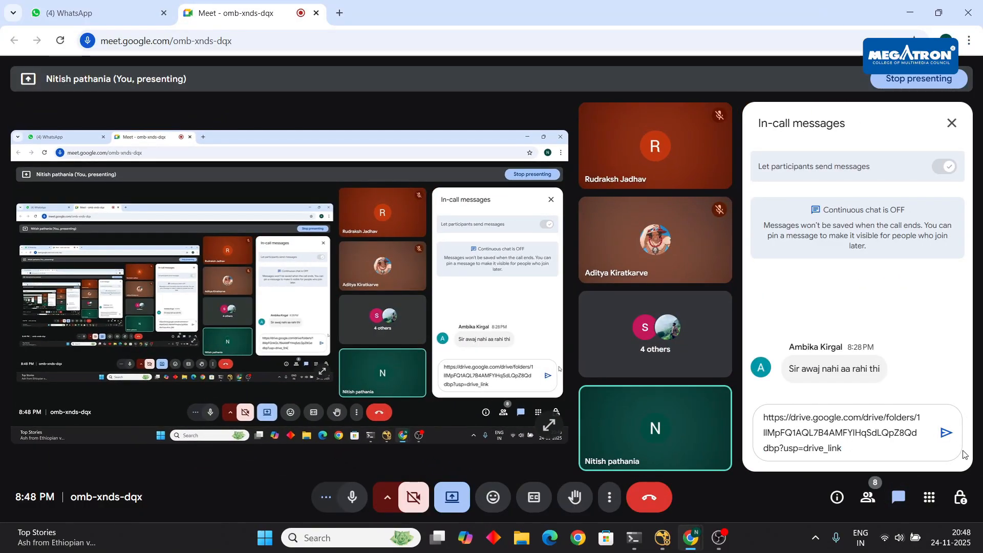
pyautogui.click(946, 433)
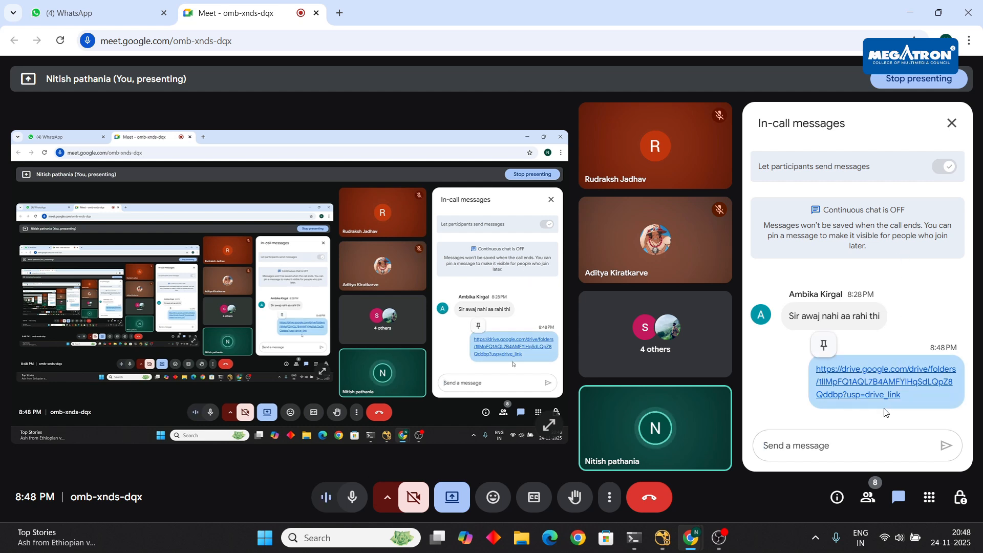
pyautogui.click(953, 122)
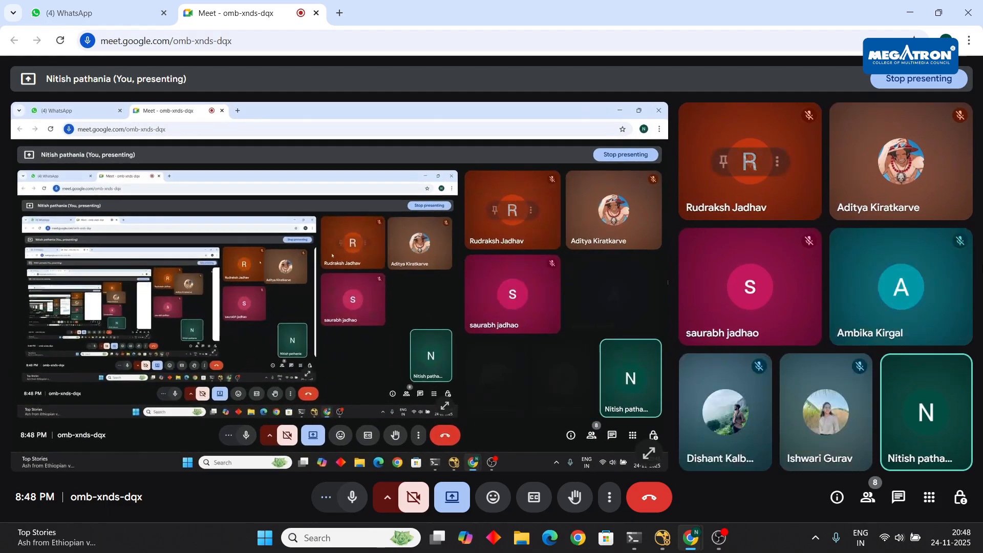
pyautogui.hotkey('alt', 'Tab')
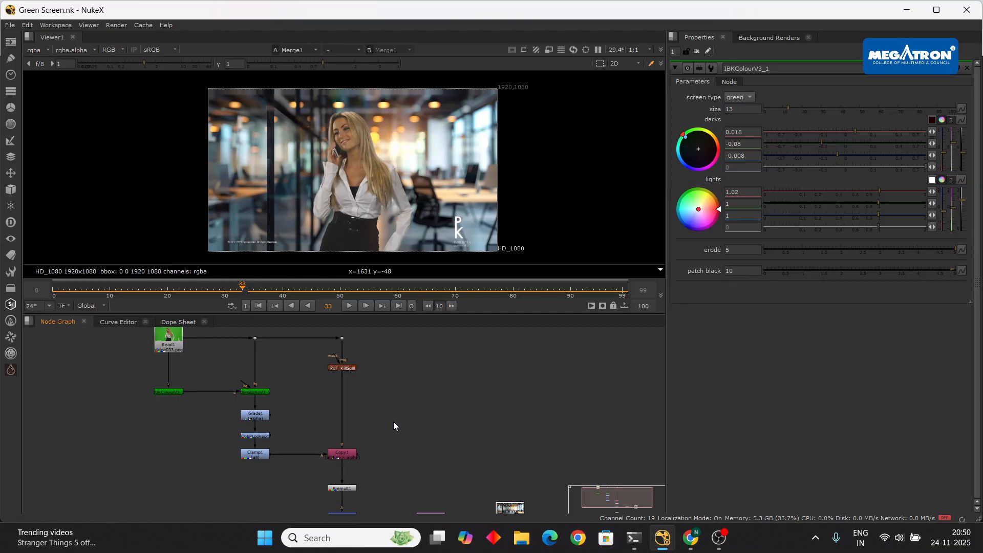
# - Play the composite briefly, toggle the alpha matte view and back to RGB, then return to Meet
pyautogui.click(350, 306)
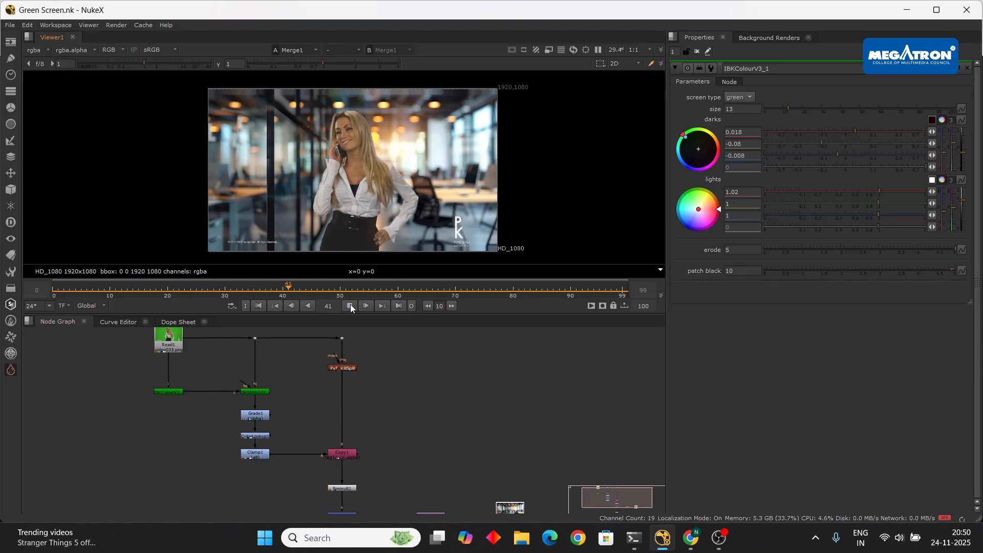
pyautogui.click(350, 305)
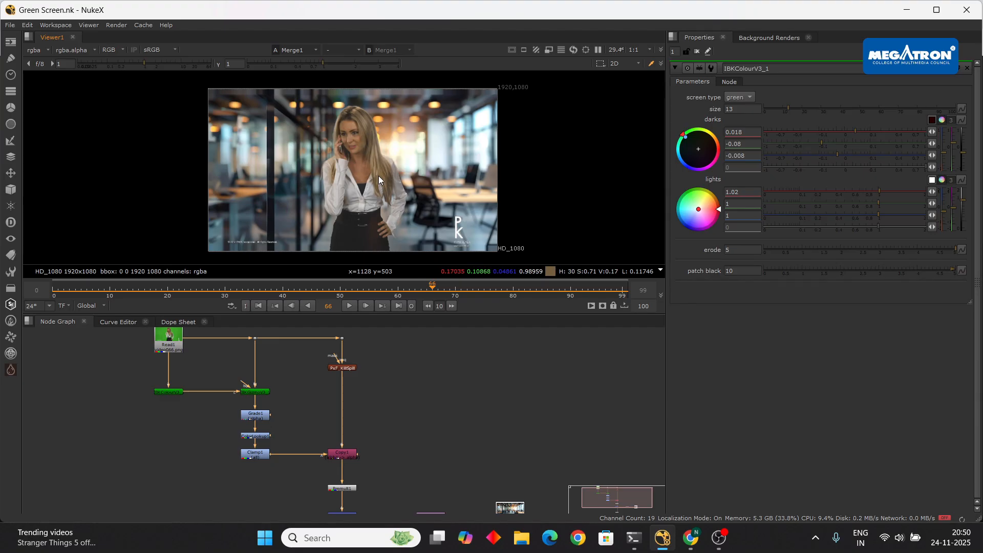
pyautogui.press('a')
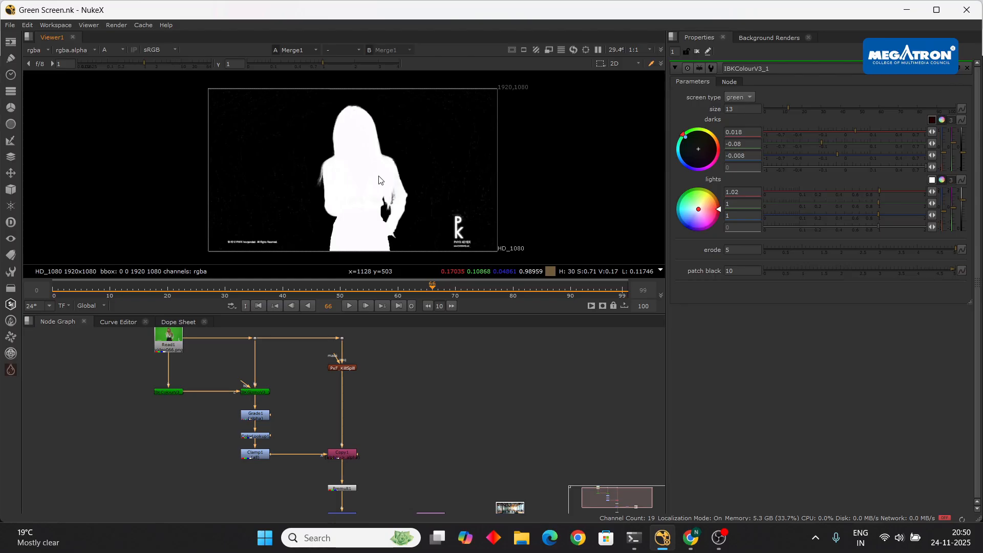
pyautogui.press('a')
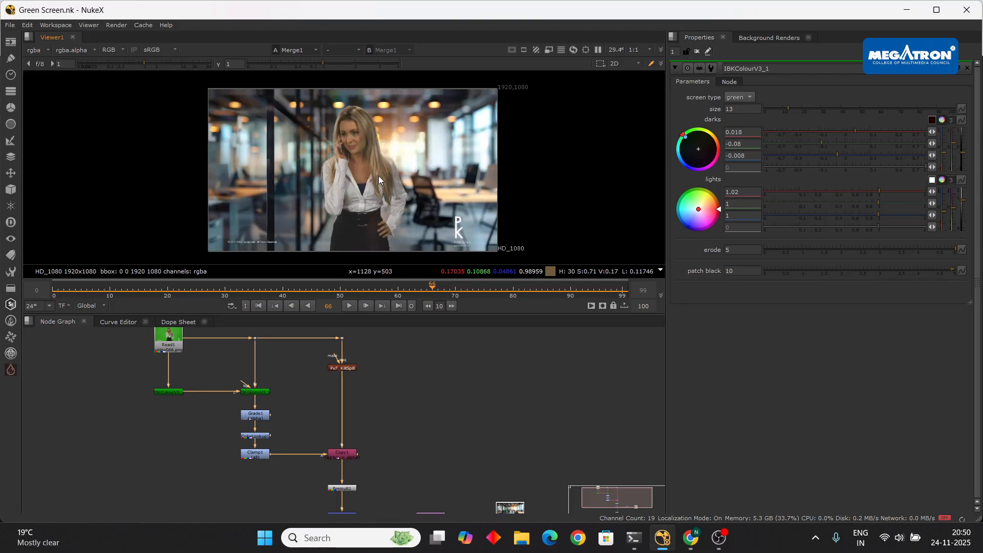
pyautogui.moveTo(378, 176); pyautogui.dragTo(377, 170, button='middle')
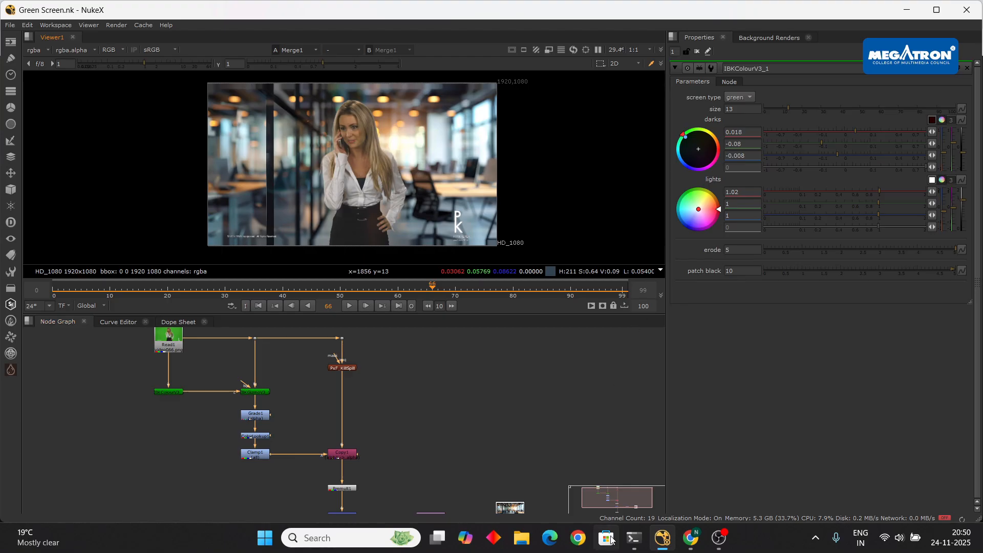
pyautogui.moveTo(692, 546)
pyautogui.click(619, 489)
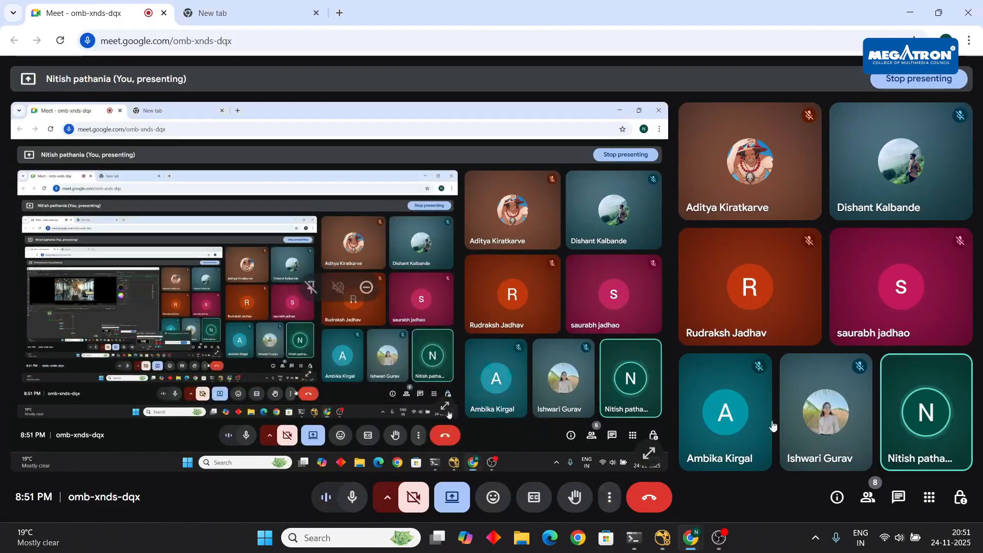